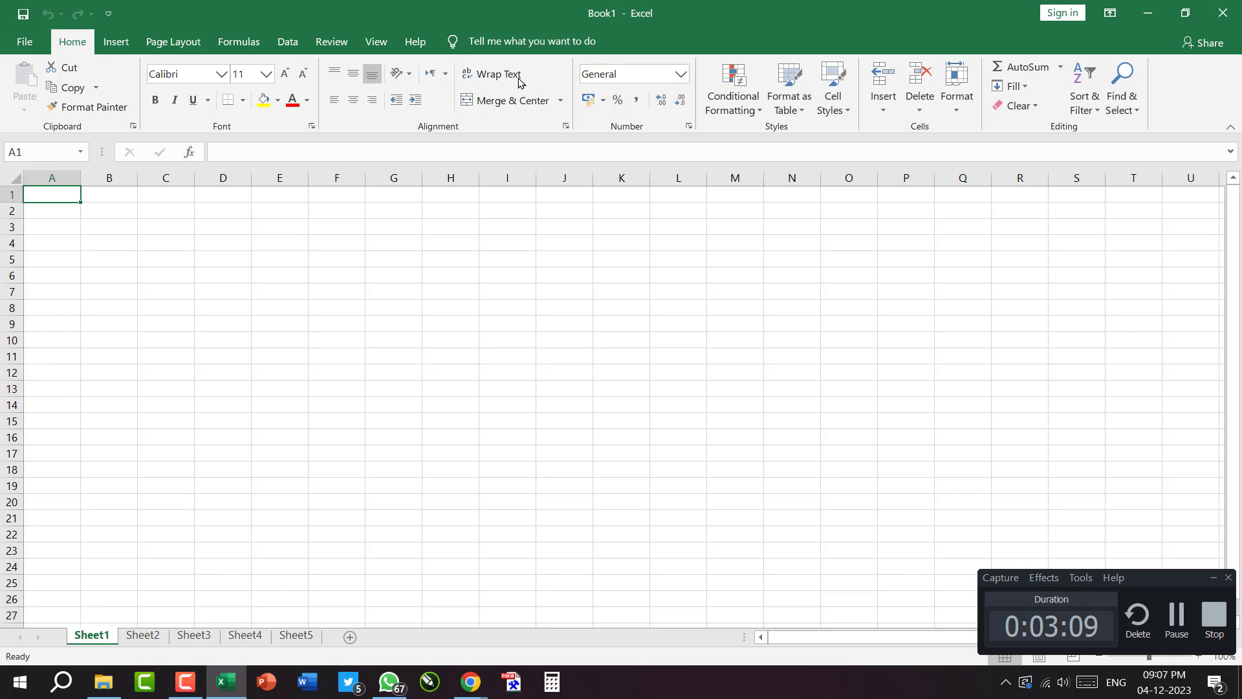
click(682, 79)
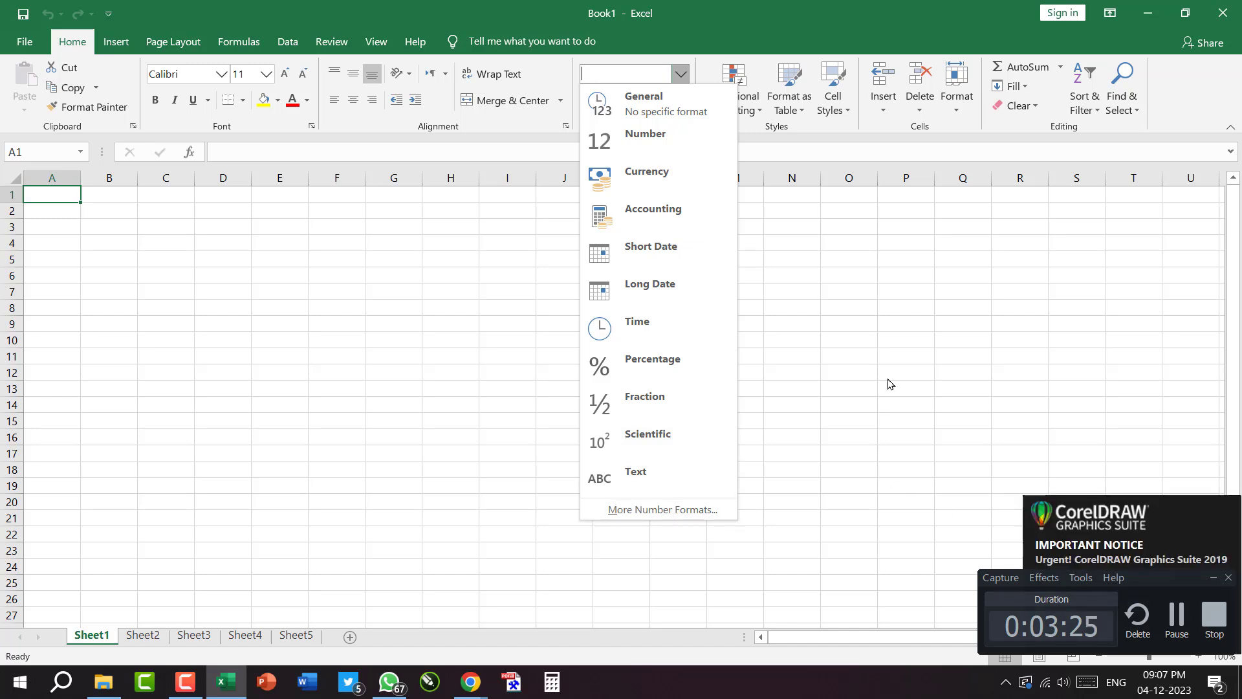
key(Escape)
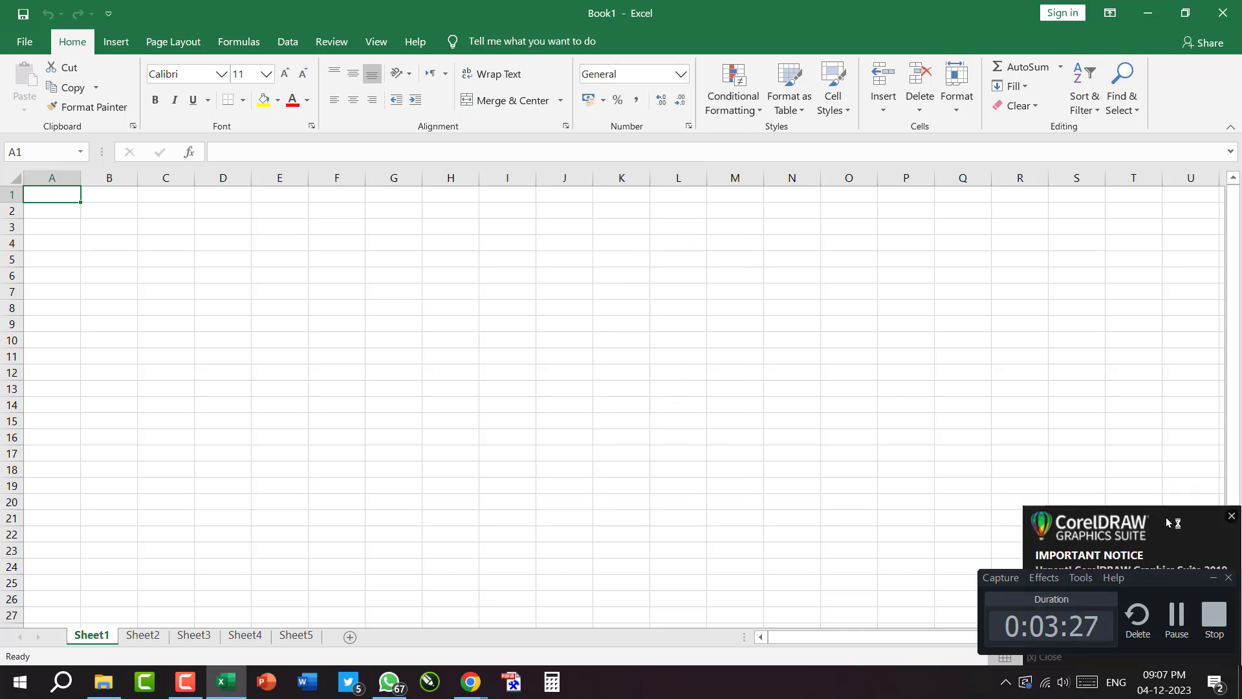
click(1231, 517)
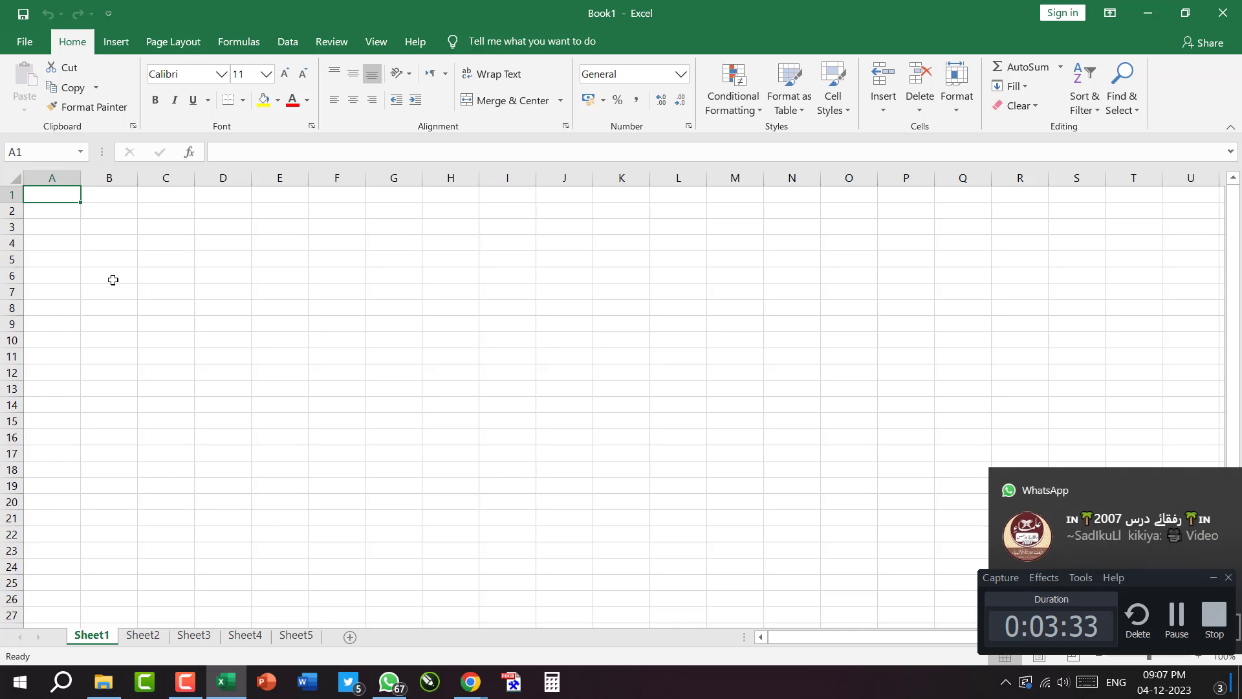
click(681, 74)
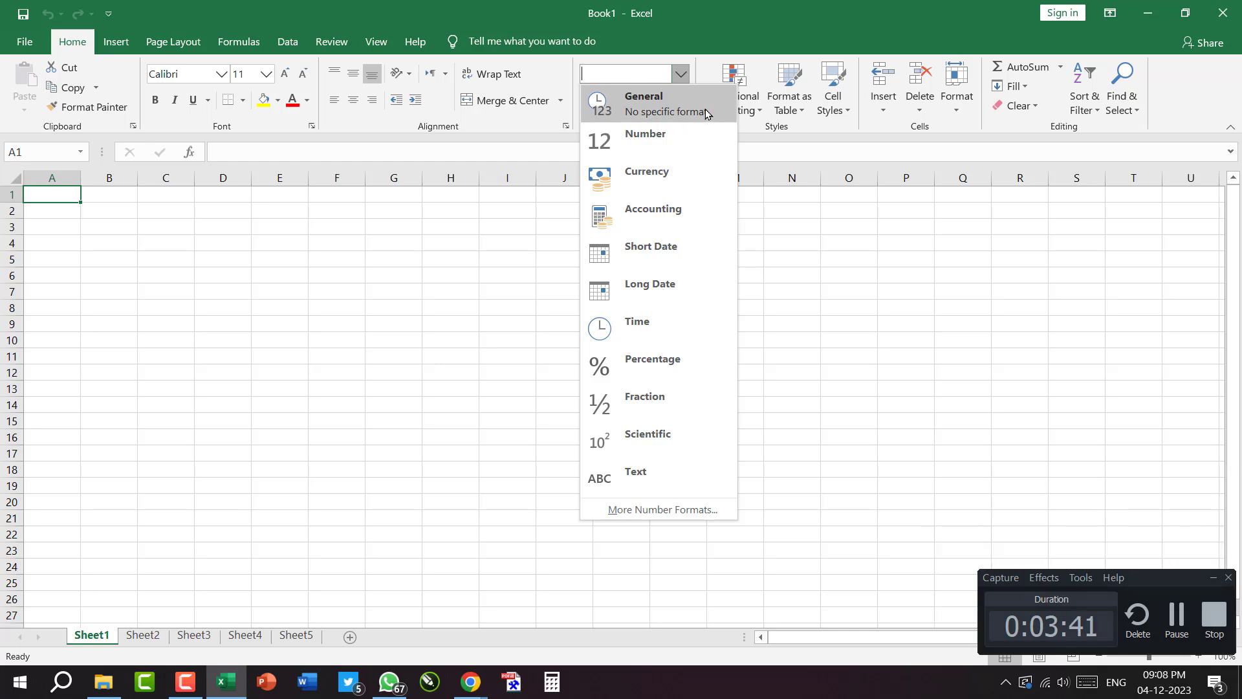
click(907, 393)
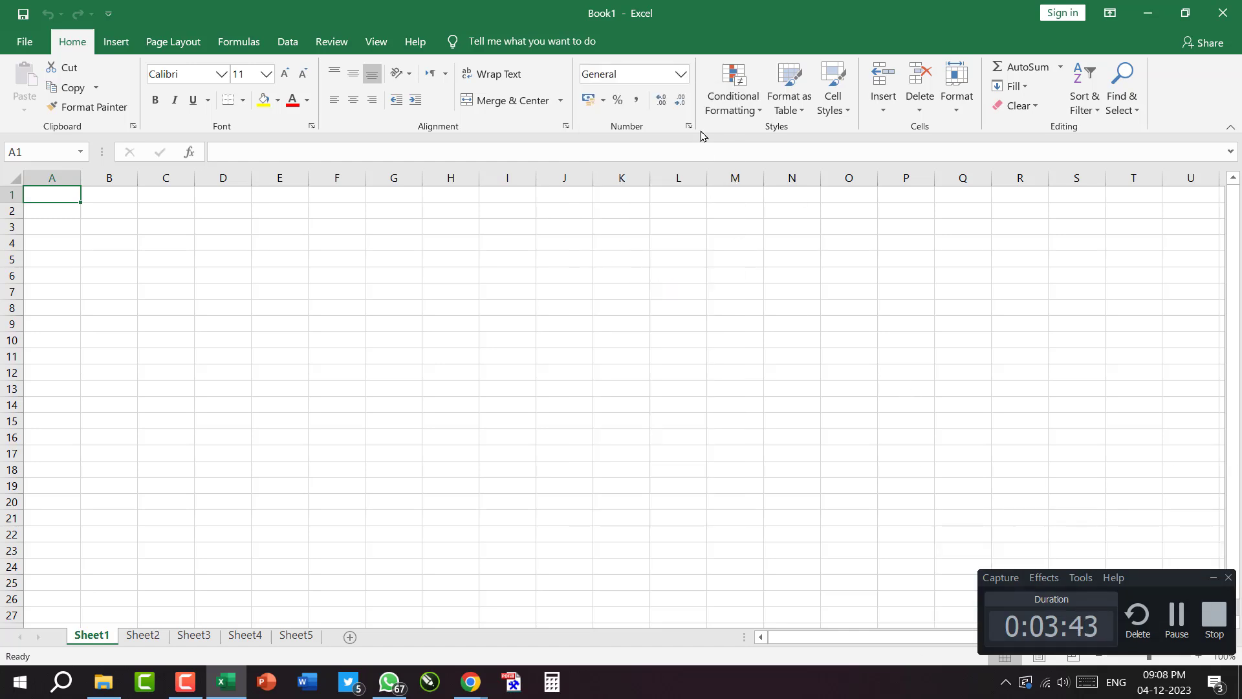
Capture a rectangular screen snip of the open number format list and paste it into the sheet at cell I3.
click(682, 75)
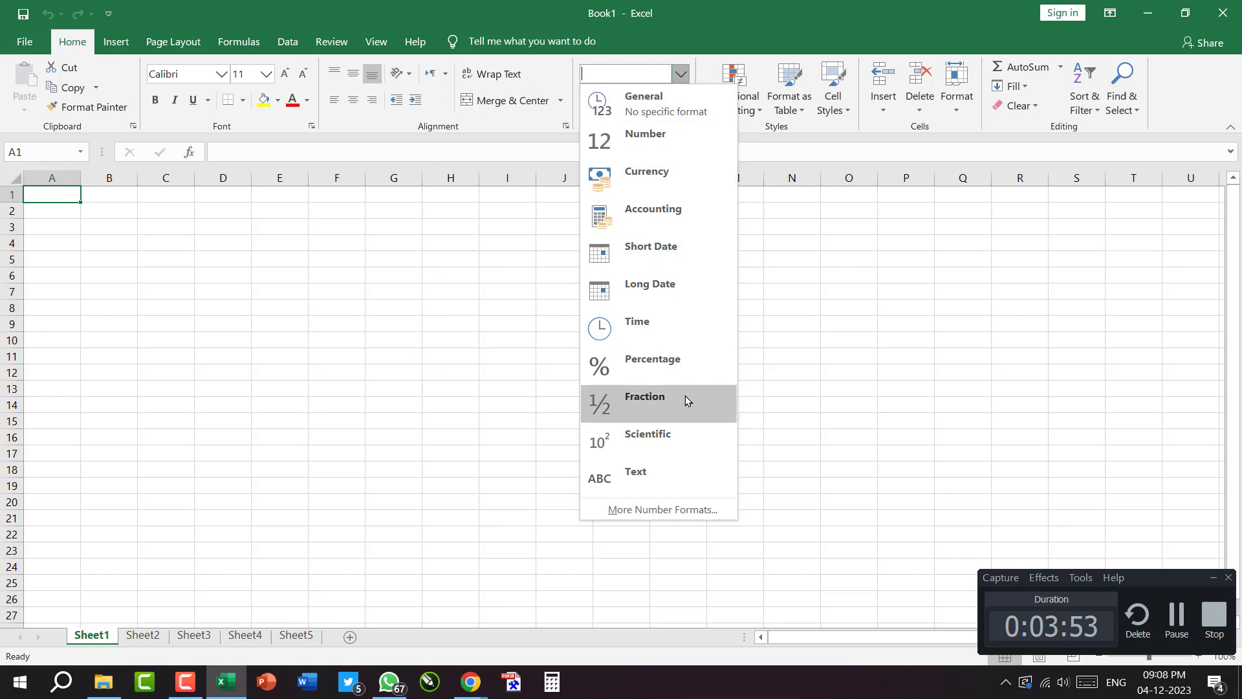
key(super+shift+s)
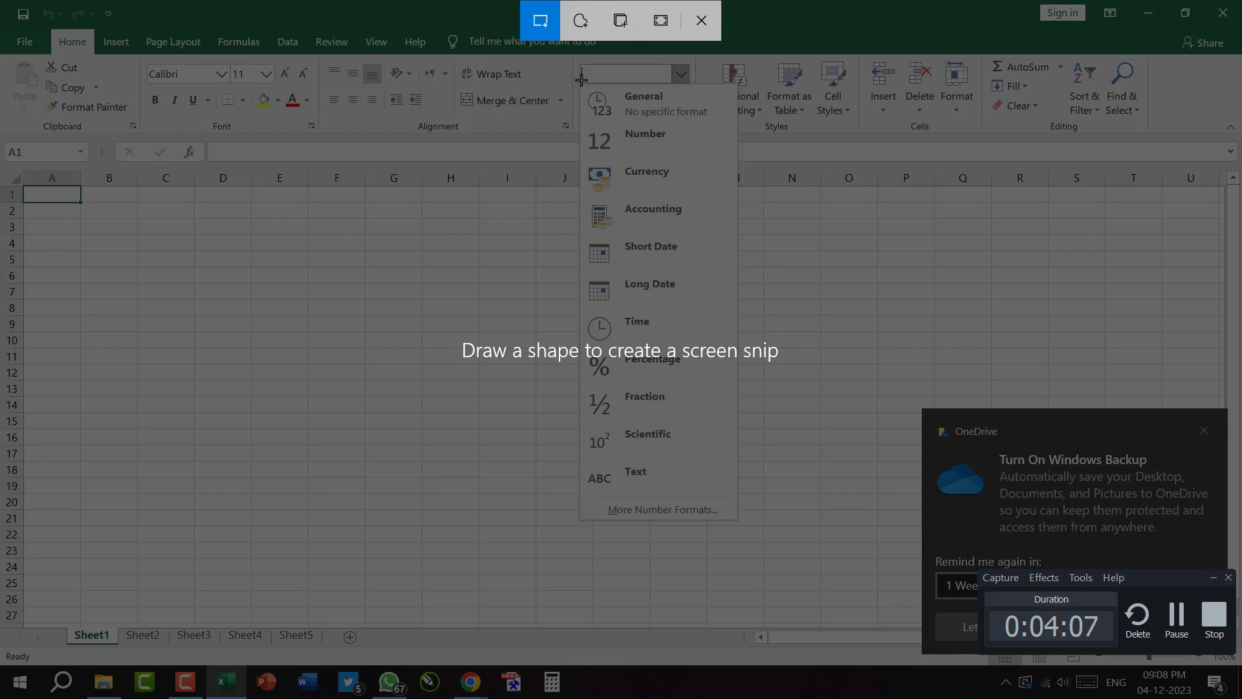
mouse_move(580, 78)
mouse_down()
mouse_move(671, 380)
mouse_move(739, 521)
mouse_up()
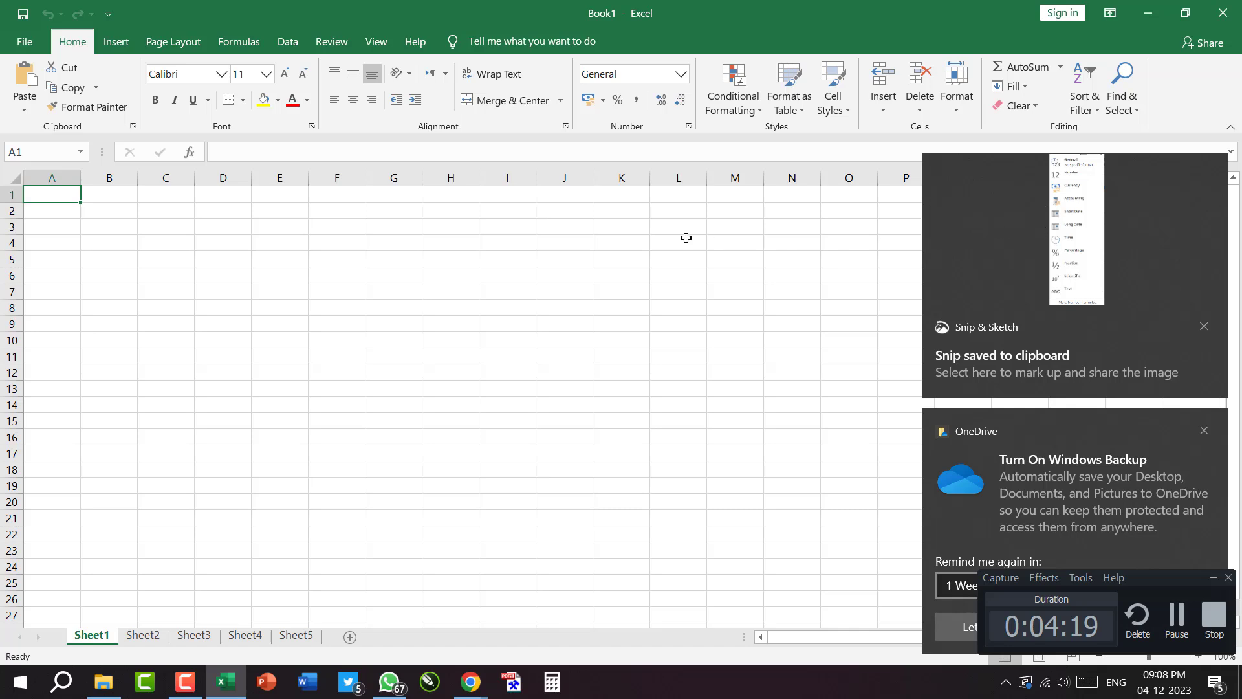
click(521, 228)
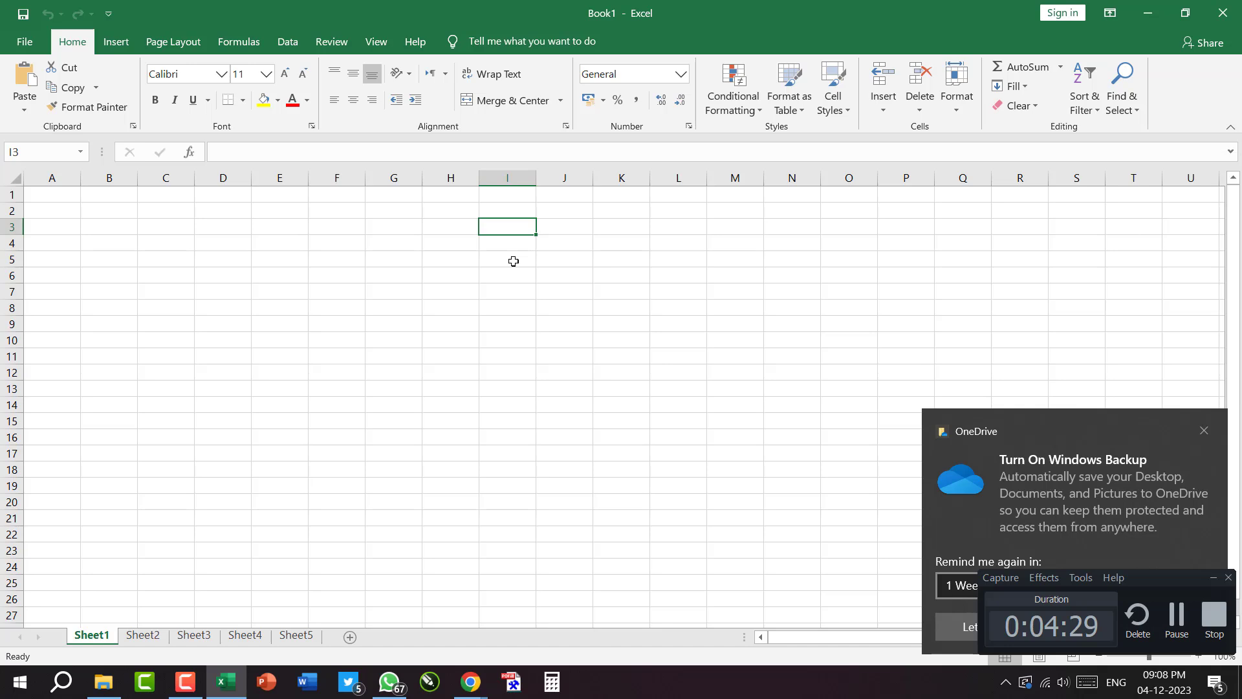
key(ctrl+v)
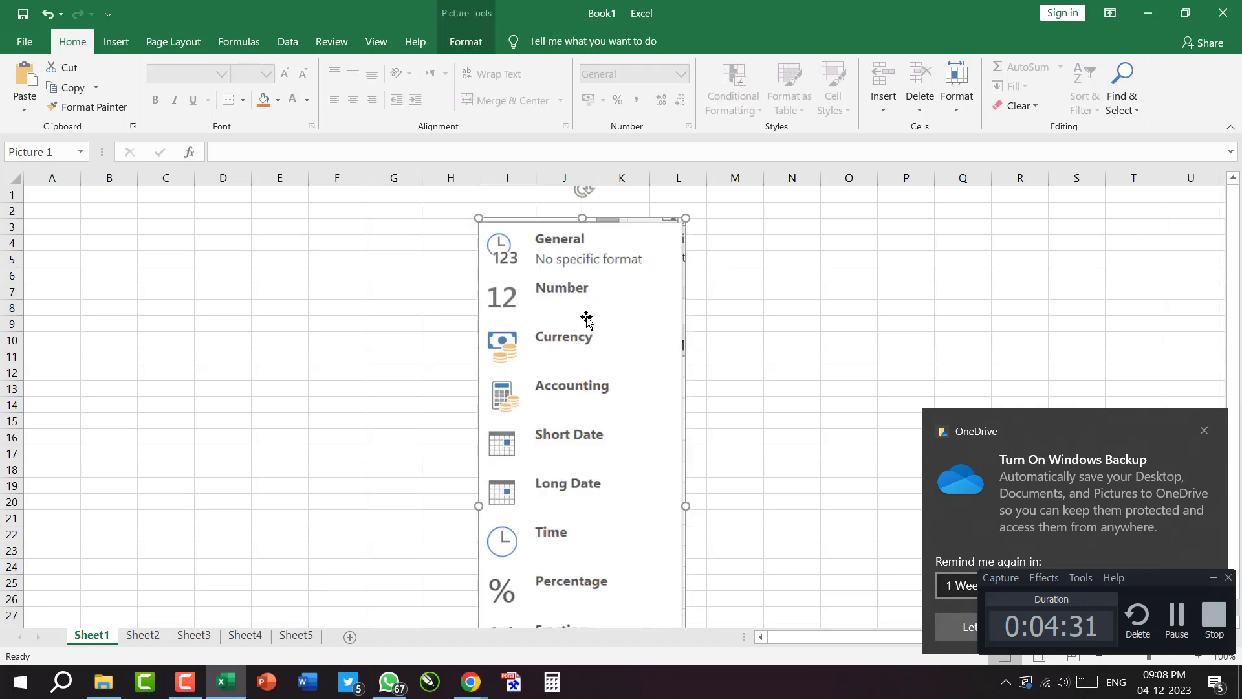
Dismiss the OneDrive notification, then shrink the pasted picture and place it over columns J to L starting at row 1.
click(1205, 438)
drag(593, 297, 652, 177)
drag(731, 189, 569, 381)
drag(571, 438, 588, 255)
key(Escape)
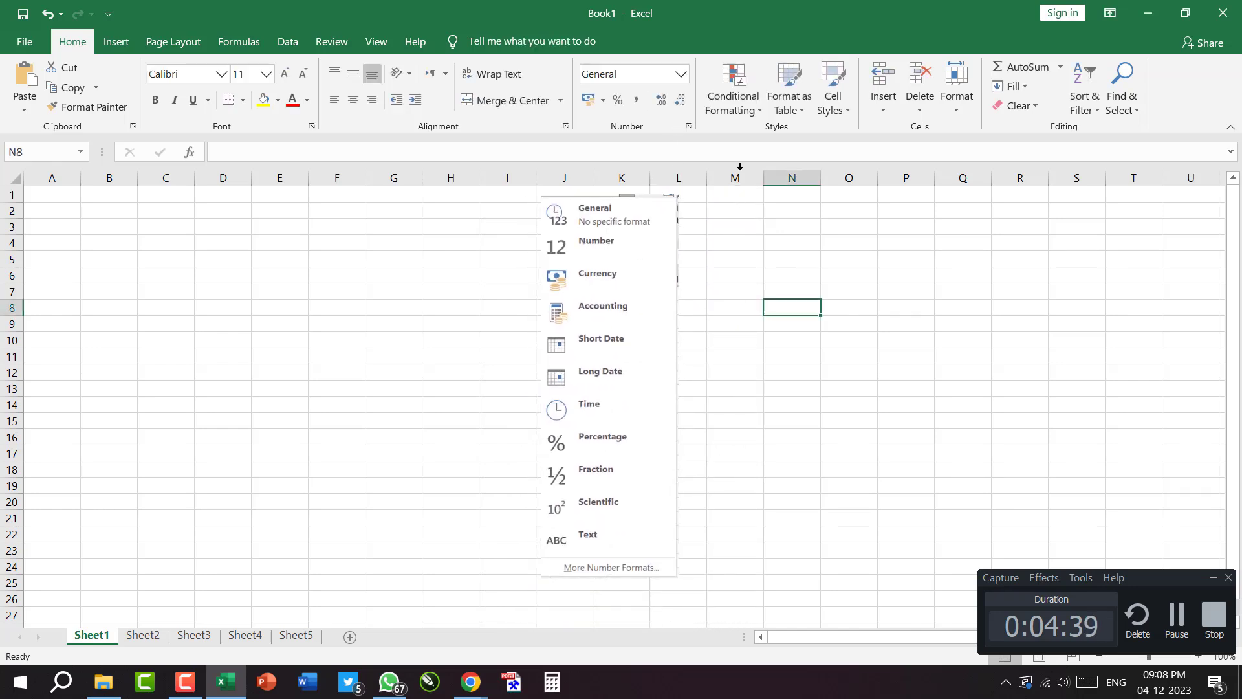
click(682, 76)
key(Down)
key(Down)
key(Up)
key(Up)
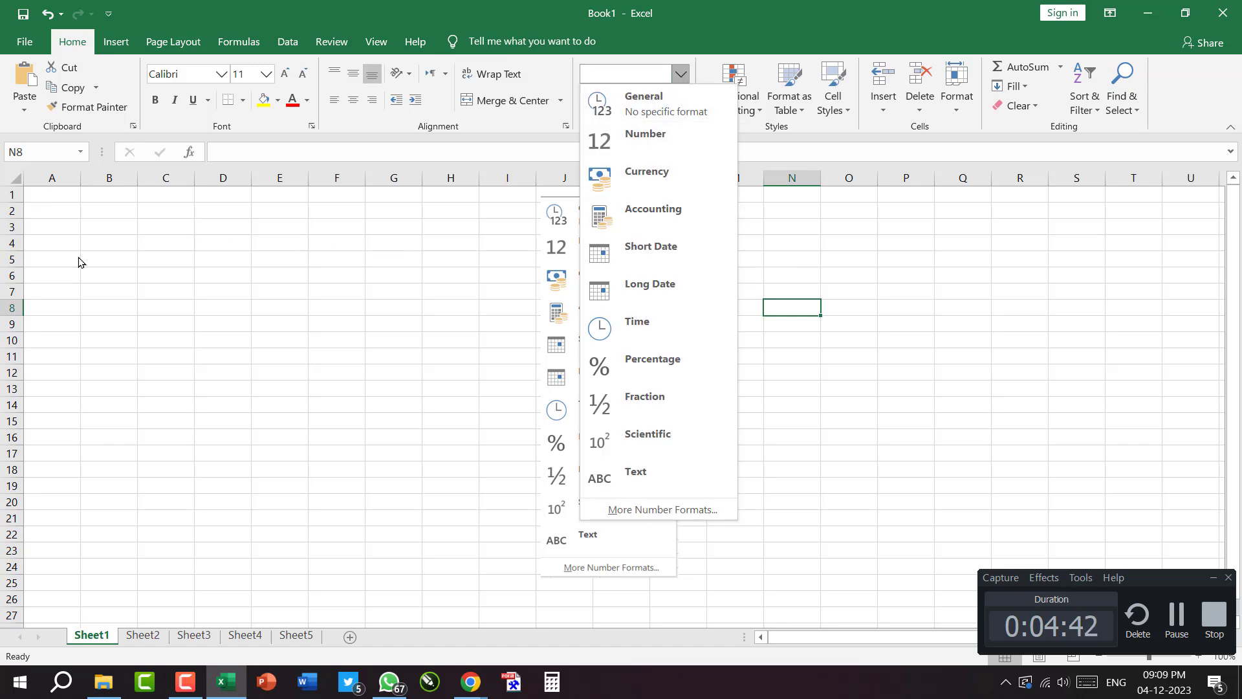
click(44, 201)
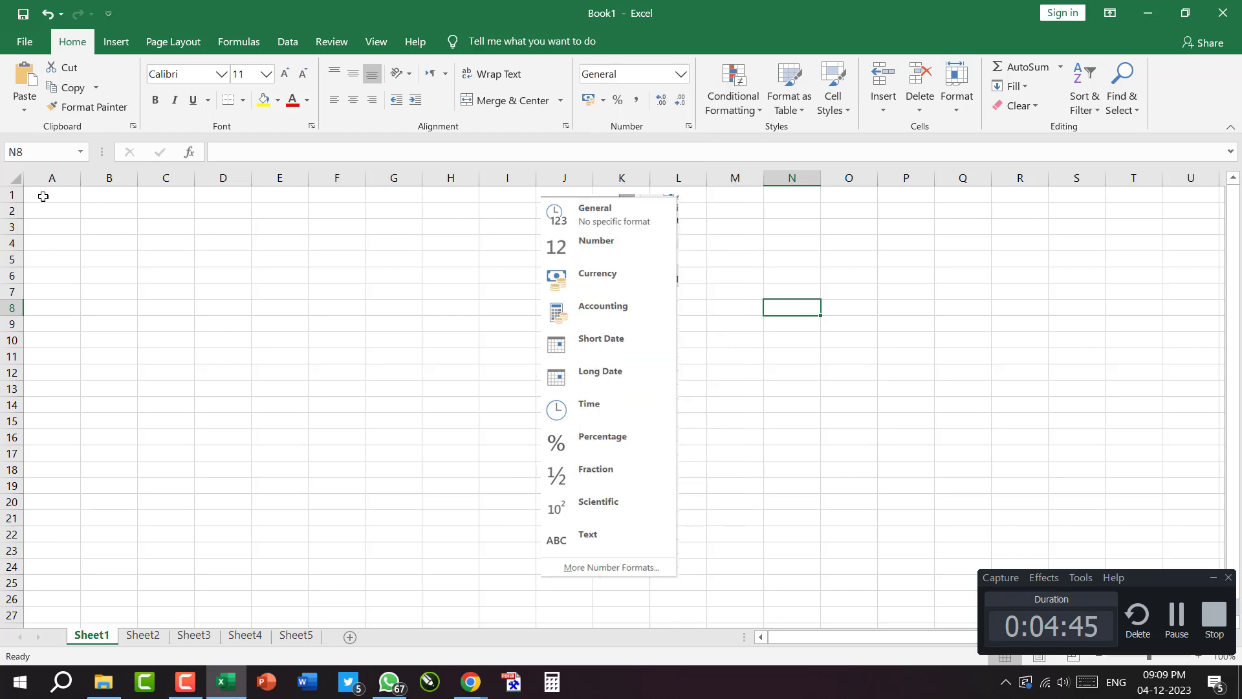
Move the number format picture over columns C to E, with its upper edge at row 12.
click(48, 205)
scroll(86, 219, up, 14)
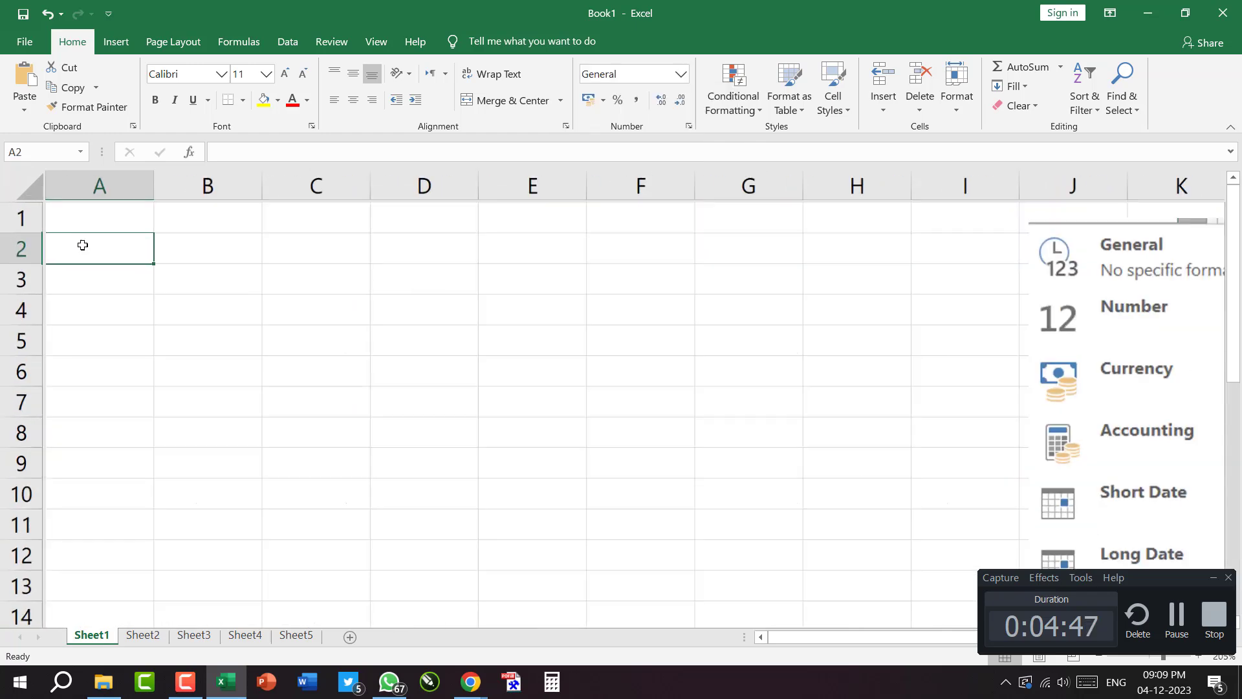
scroll(543, 396, down, 3)
scroll(538, 390, down, 6)
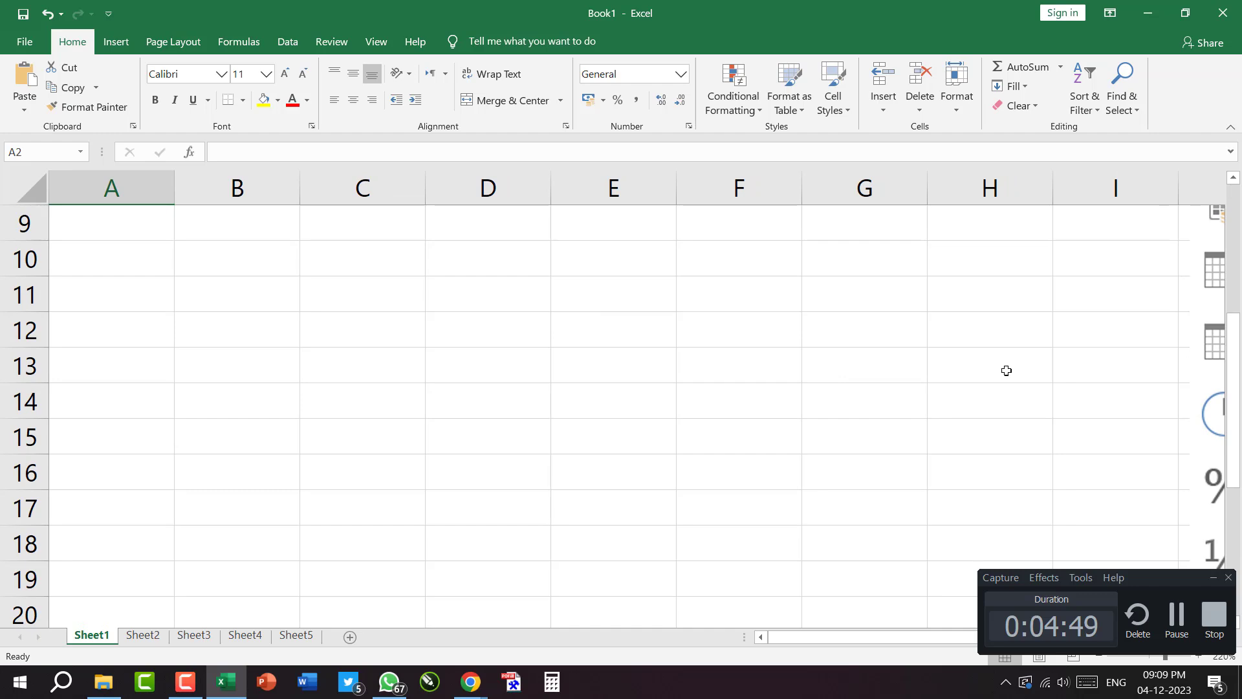
click(1033, 350)
drag(1033, 350, 310, 441)
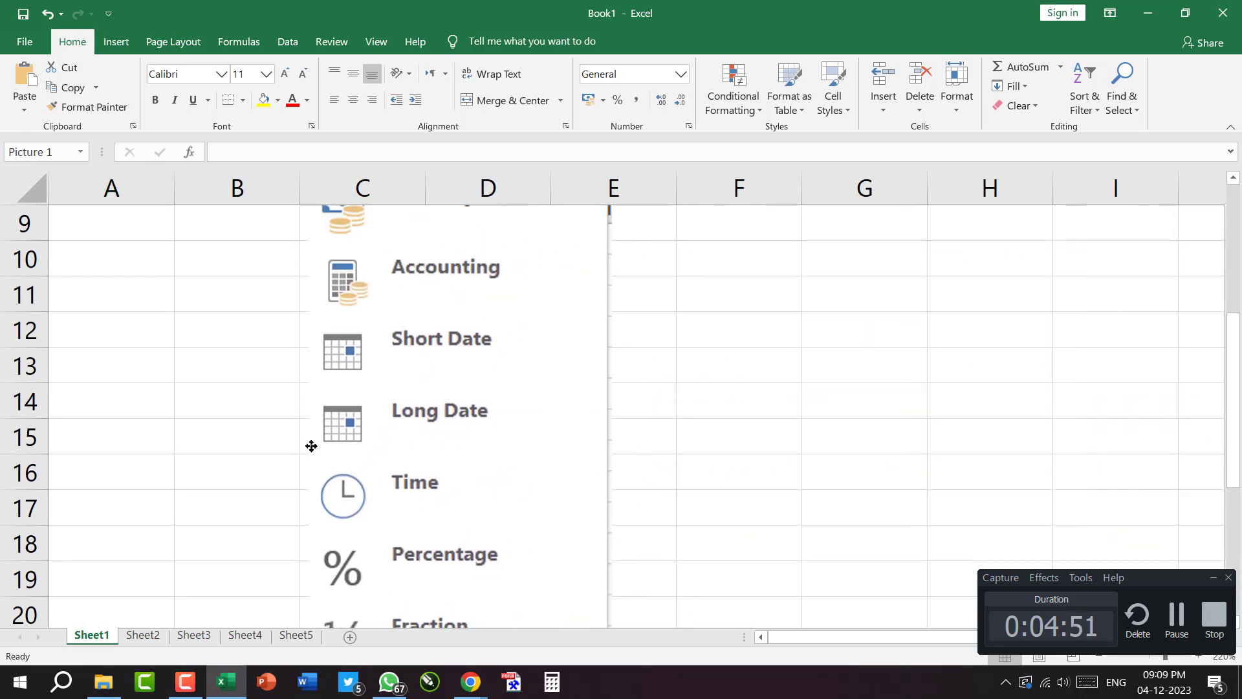
scroll(404, 333, down, 3)
drag(405, 333, 310, 324)
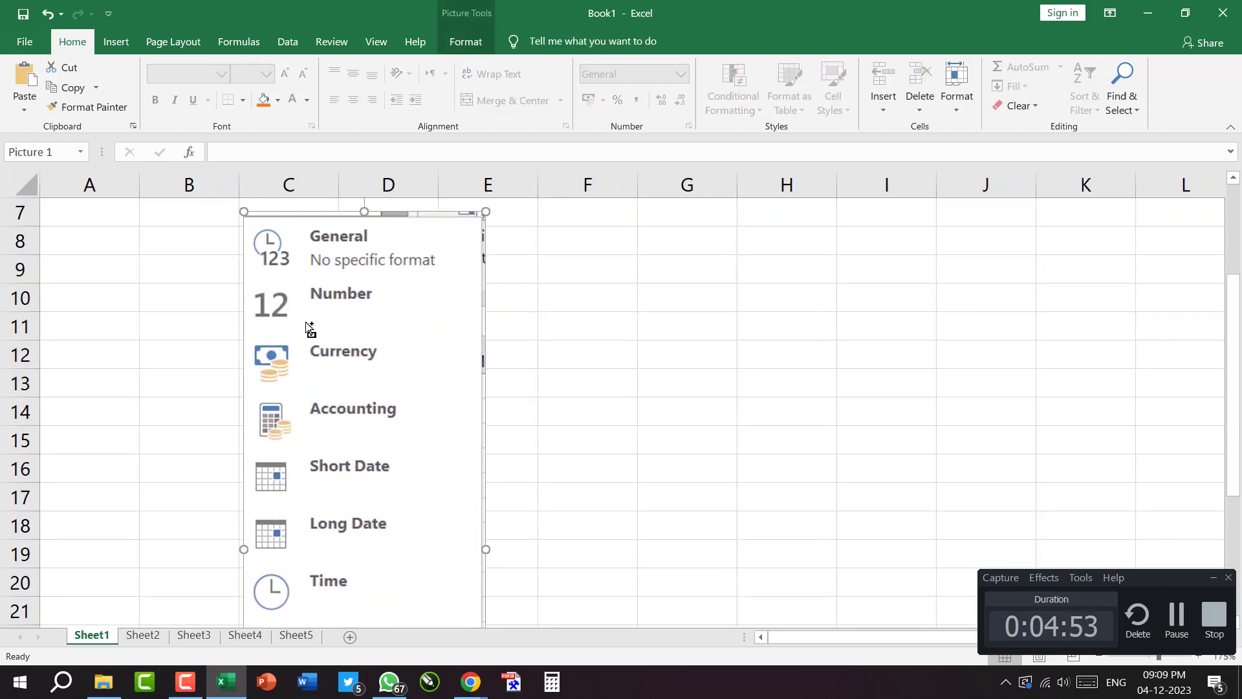
scroll(203, 313, down, 3)
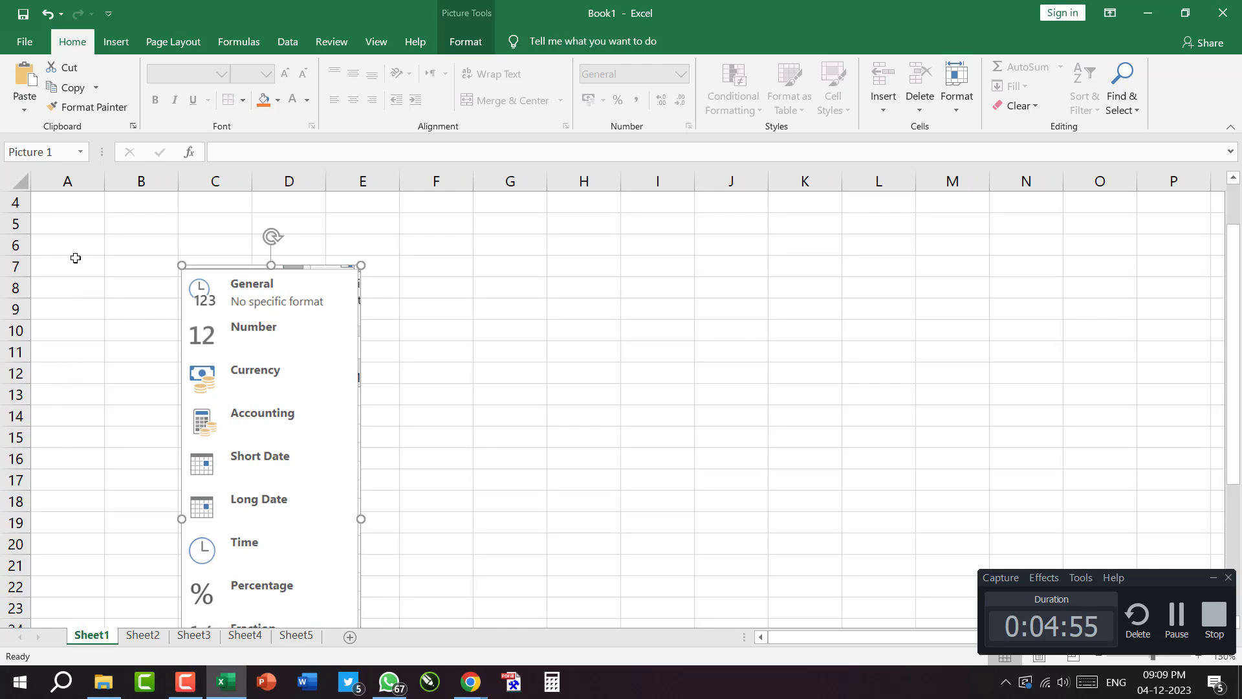
scroll(54, 322, up, 1)
scroll(68, 308, up, 7)
drag(397, 282, 428, 501)
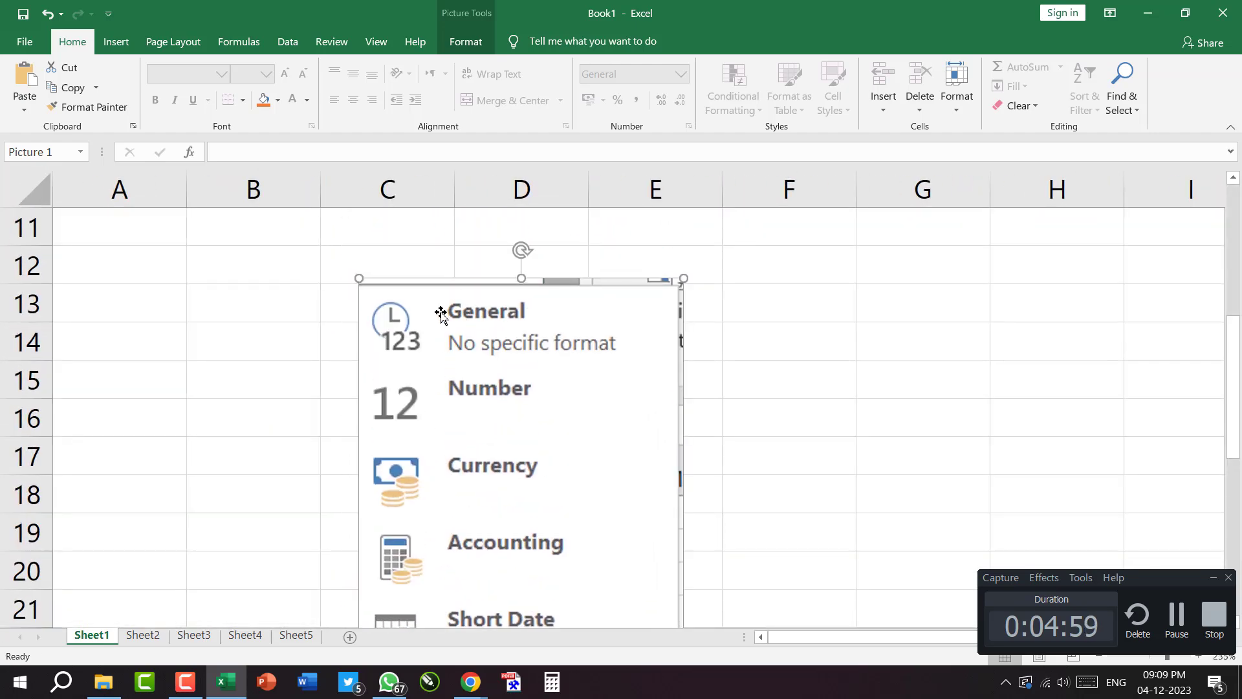
Outline the General entry in the picture with a red annotation rectangle and clear the annotation.
key(ctrl+shift+d)
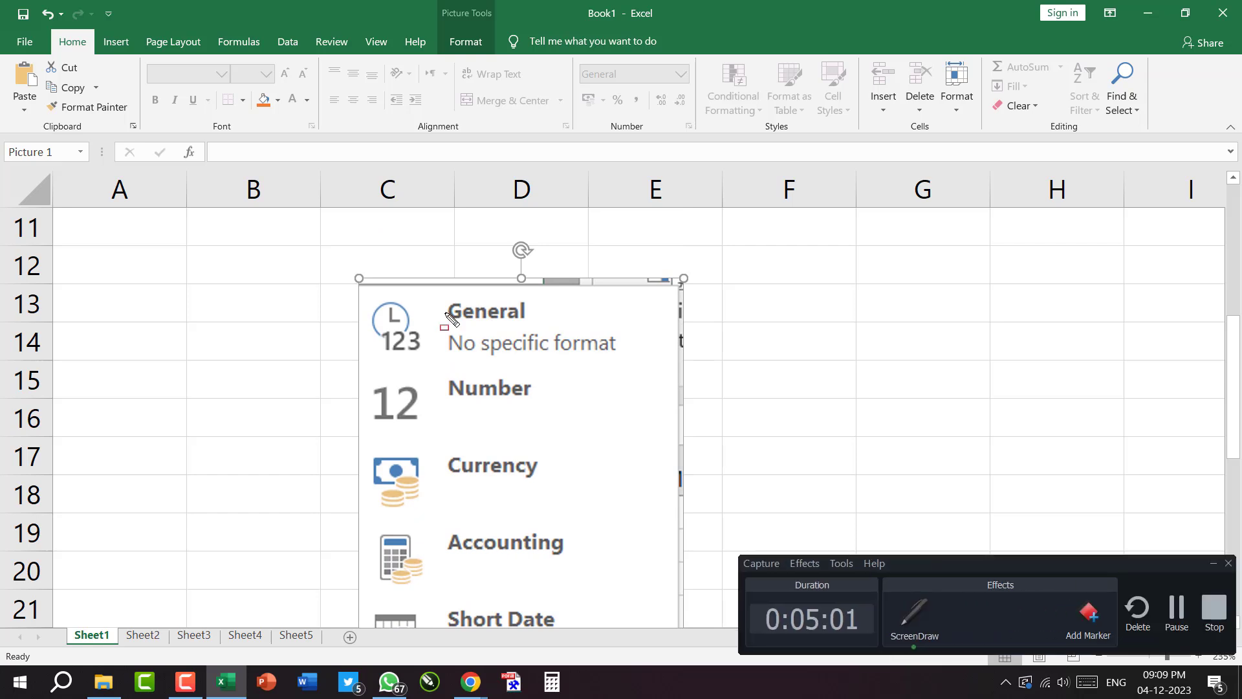
drag(386, 291, 718, 363)
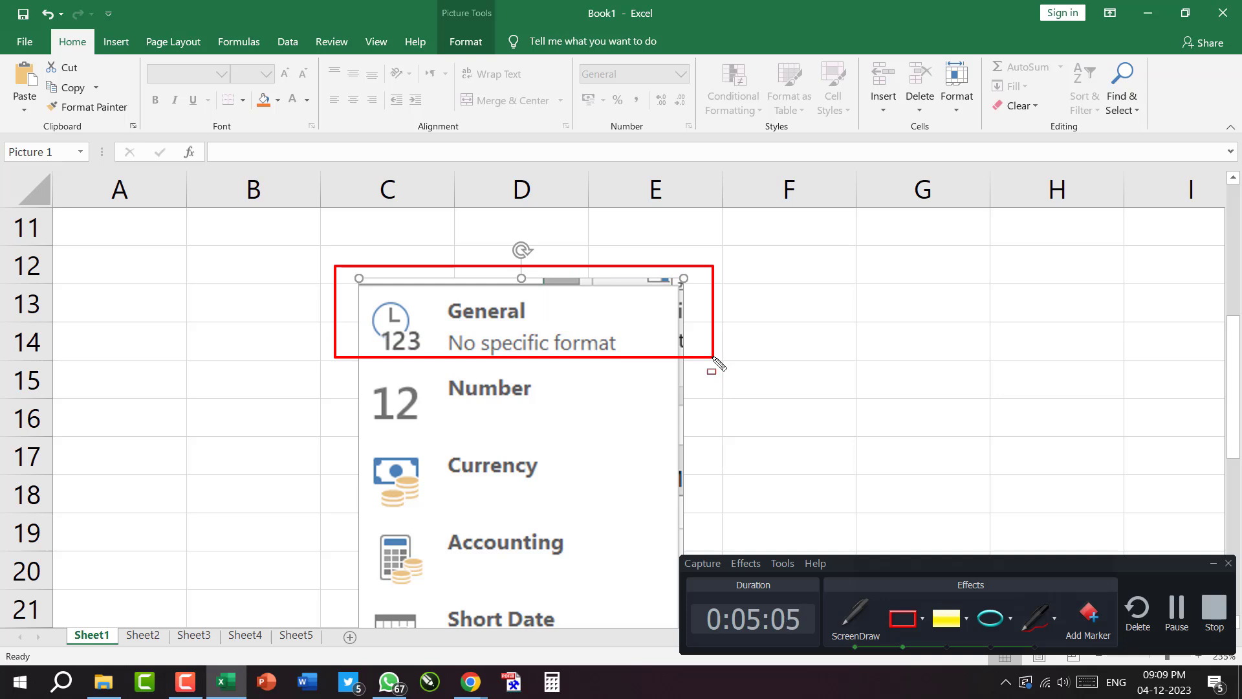
key(ctrl+shift+d)
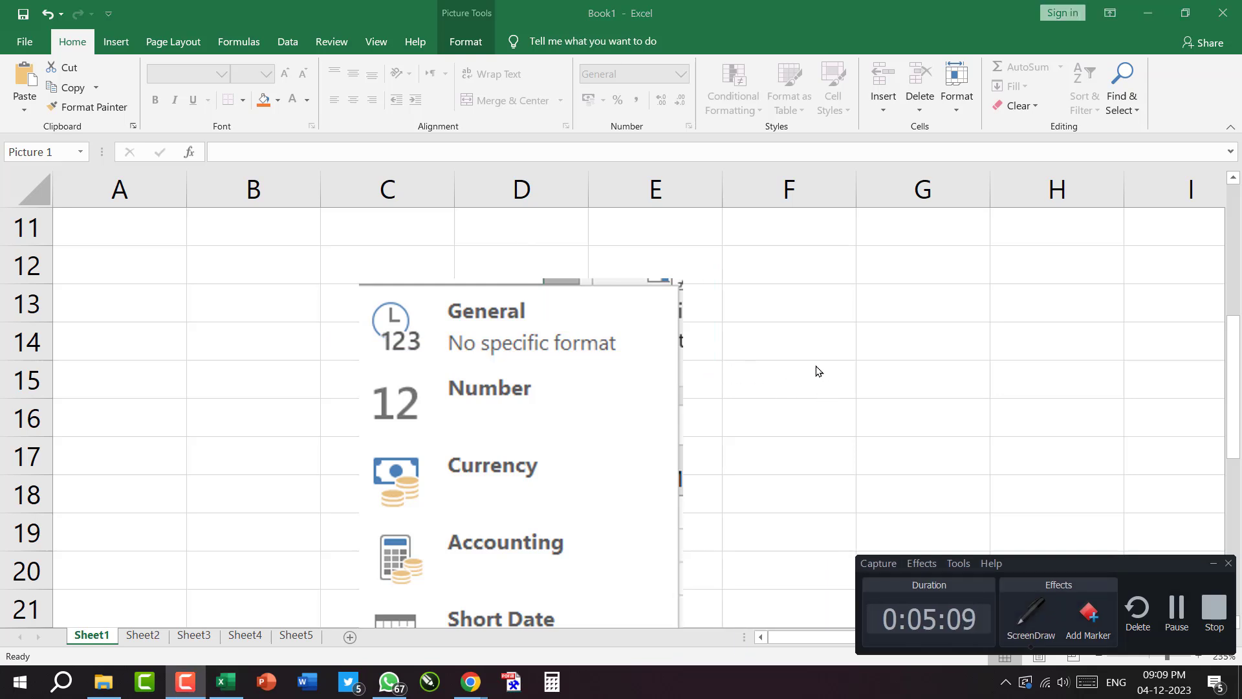
click(822, 326)
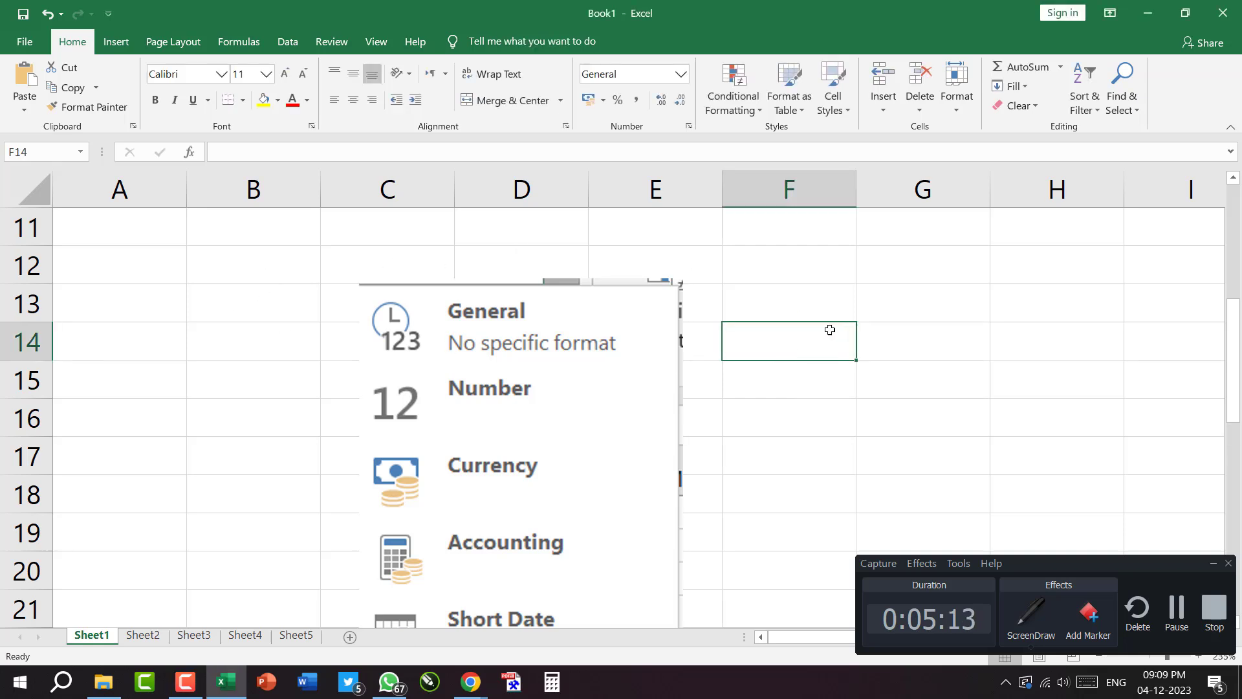
click(798, 306)
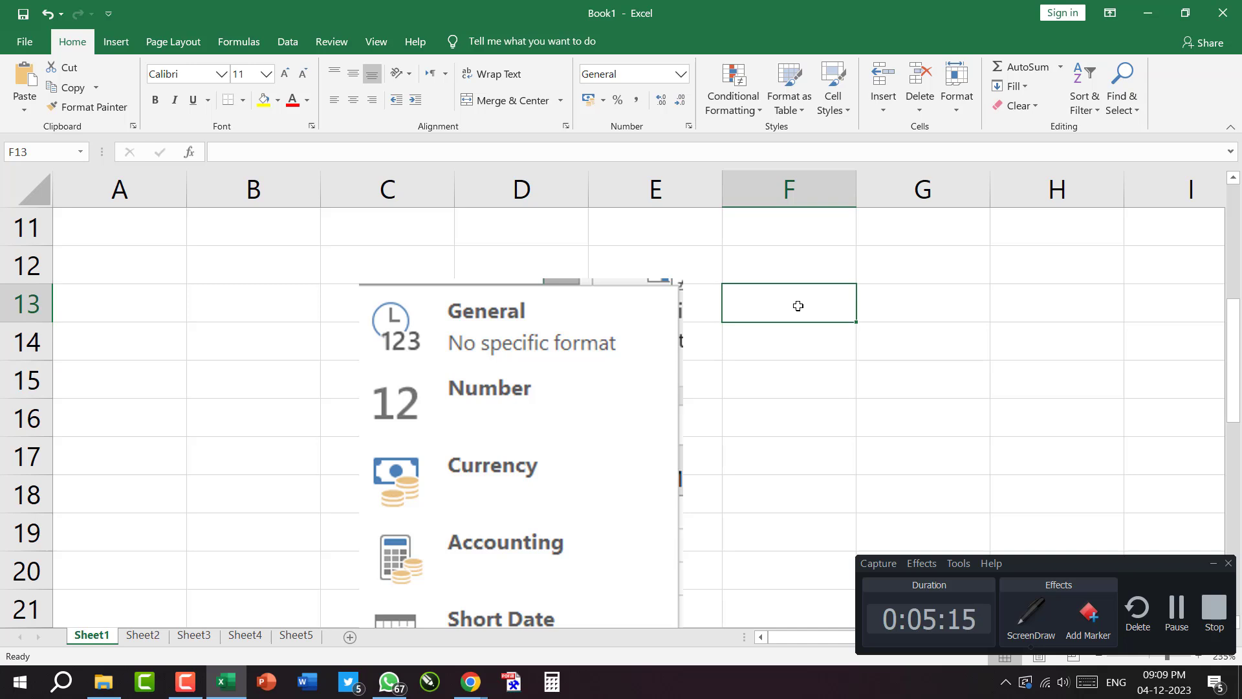
click(894, 316)
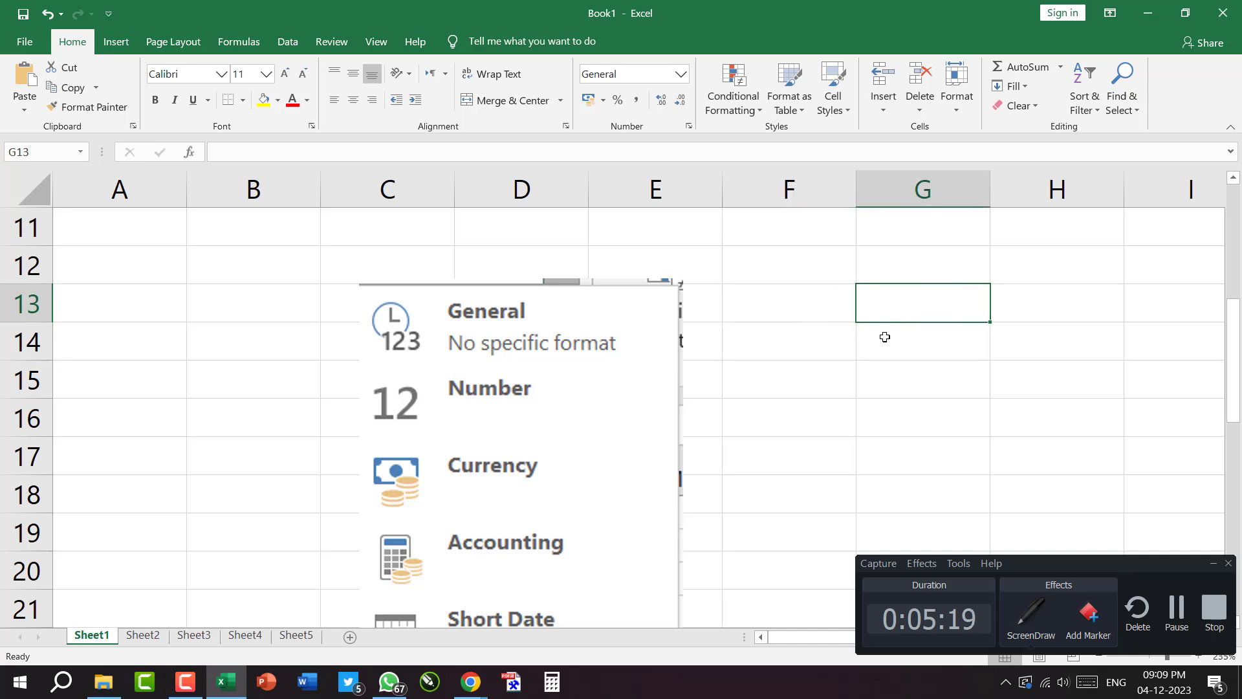
scroll(194, 336, up, 4)
scroll(356, 326, down, 5)
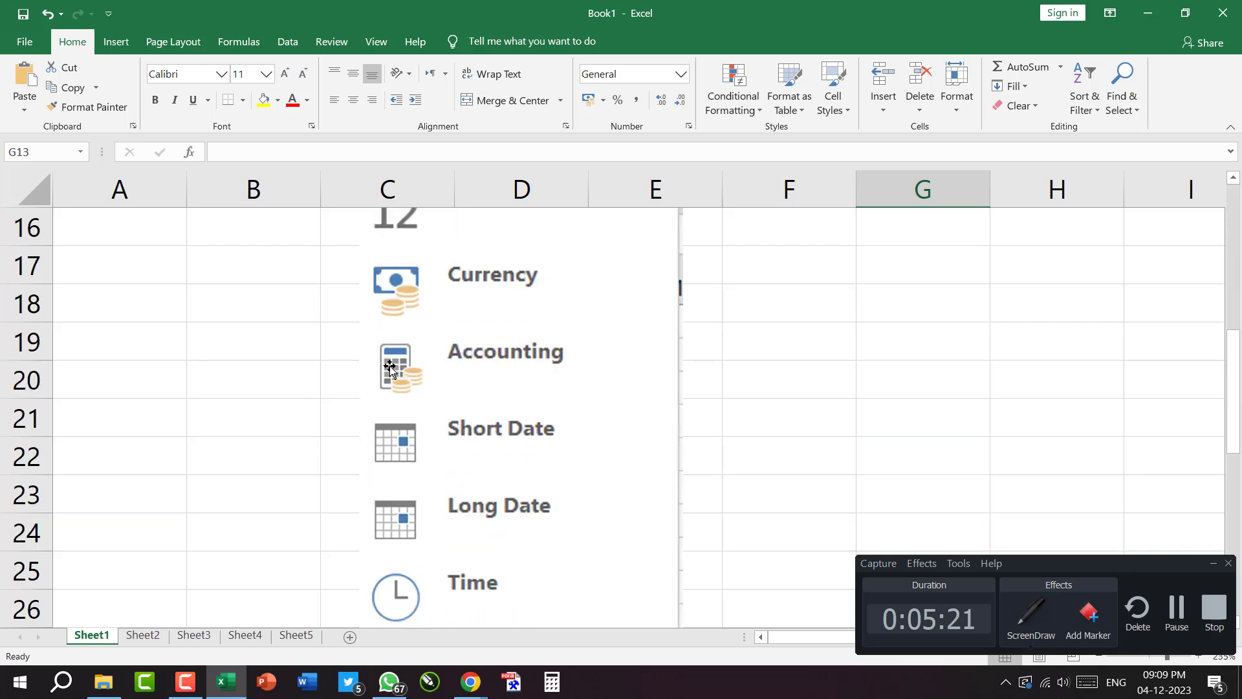
Move the number format picture up to row 1 over columns E to G, leaving columns A to D free.
drag(476, 388, 278, 282)
scroll(288, 374, up, 3)
drag(288, 375, 302, 308)
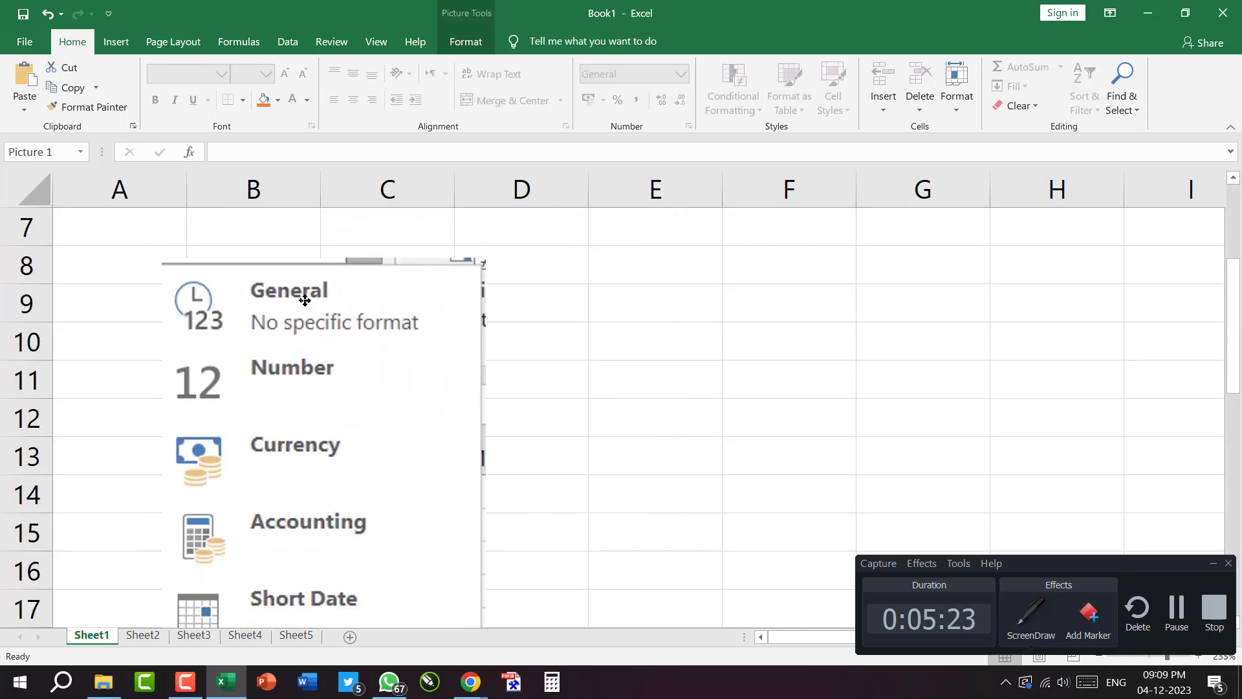
scroll(302, 307, up, 2)
drag(302, 455, 313, 353)
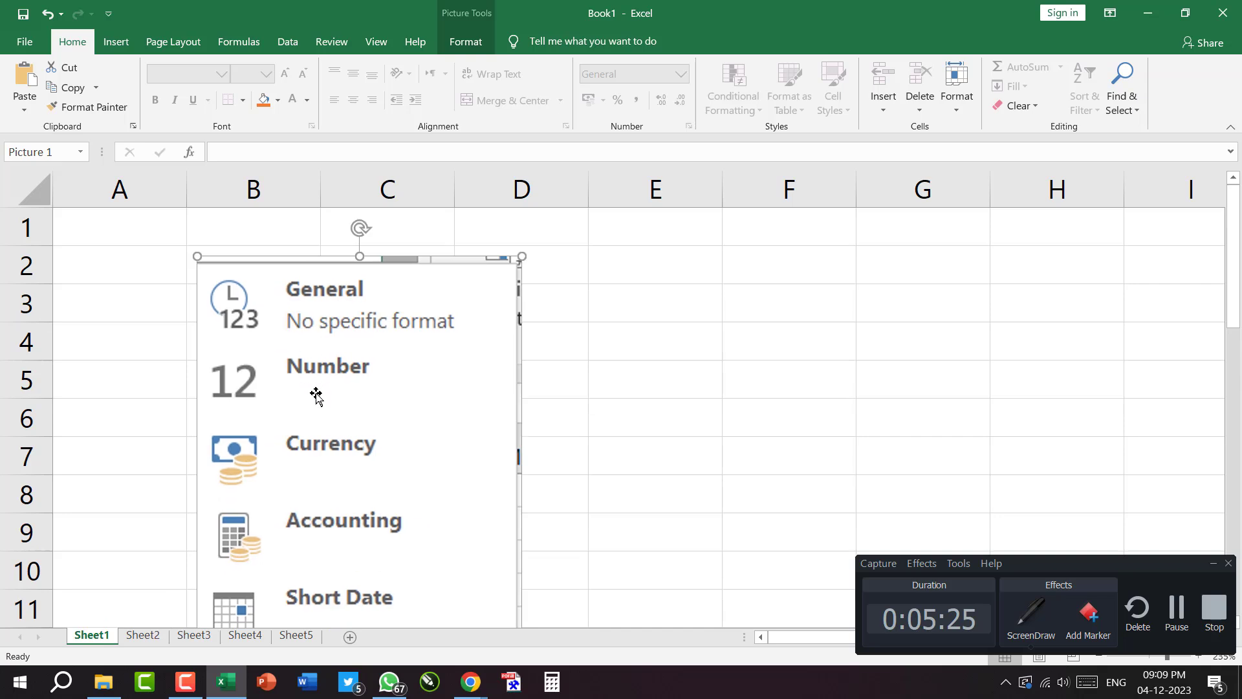
drag(250, 318, 657, 279)
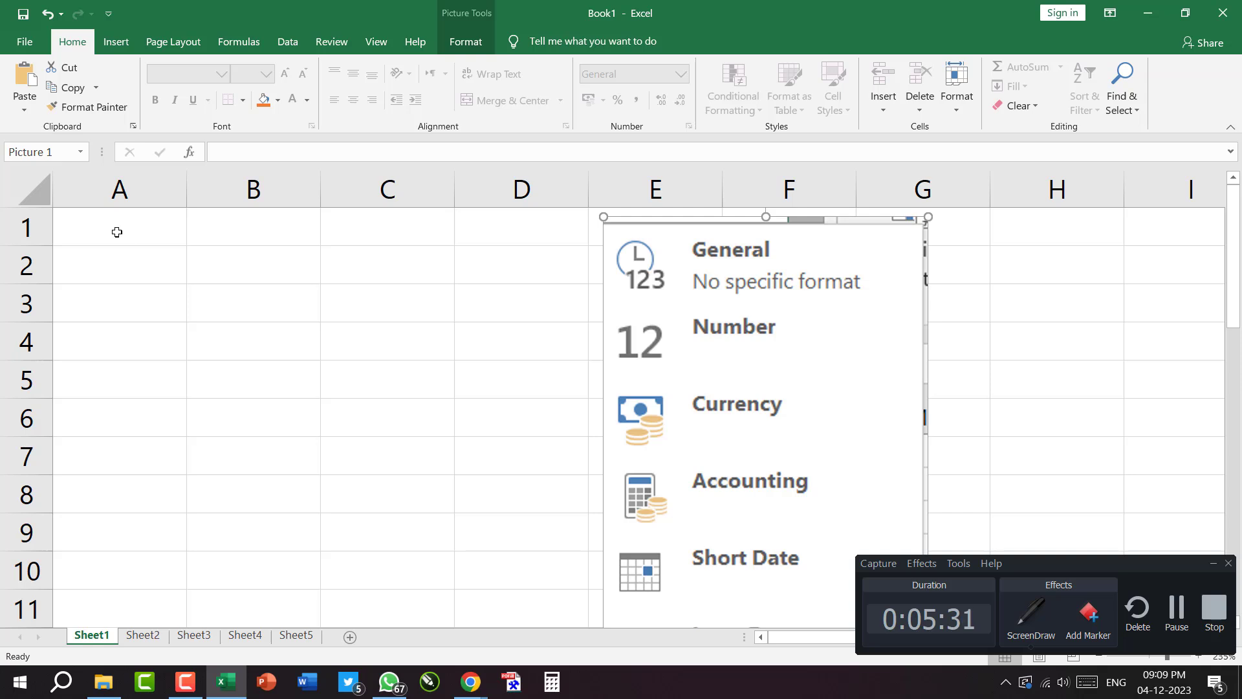
Enter 1245 in cell A1 and select that cell again.
click(97, 233)
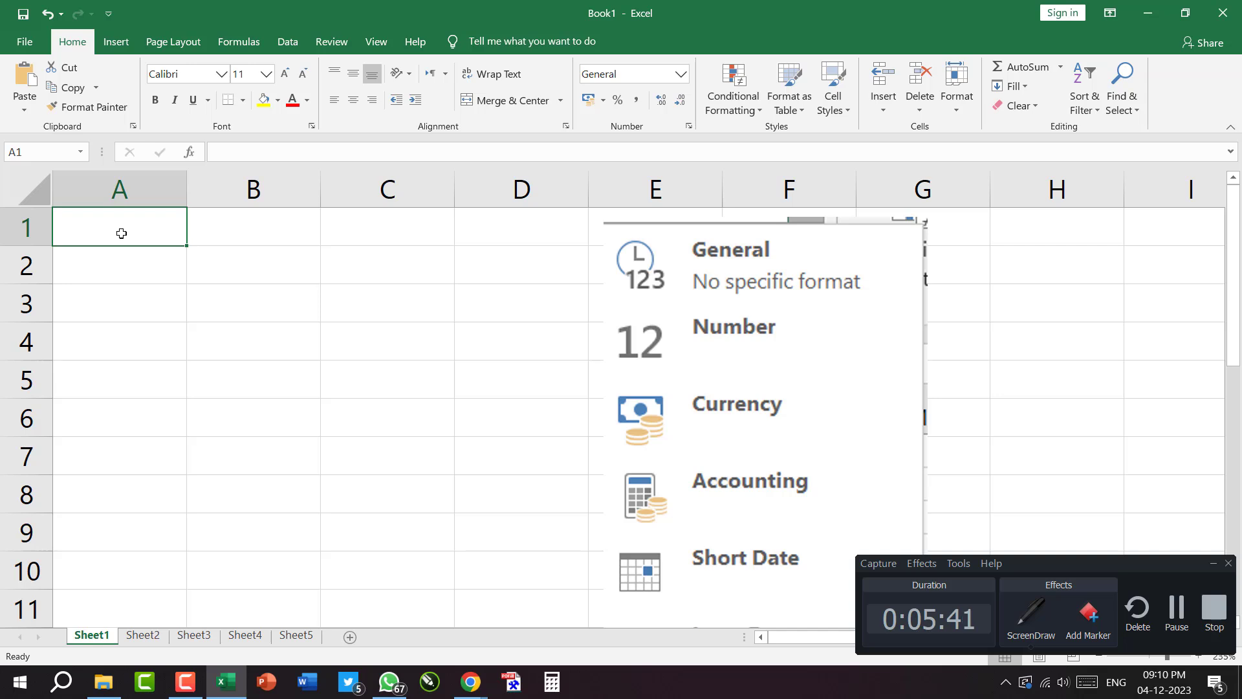
text(1245)
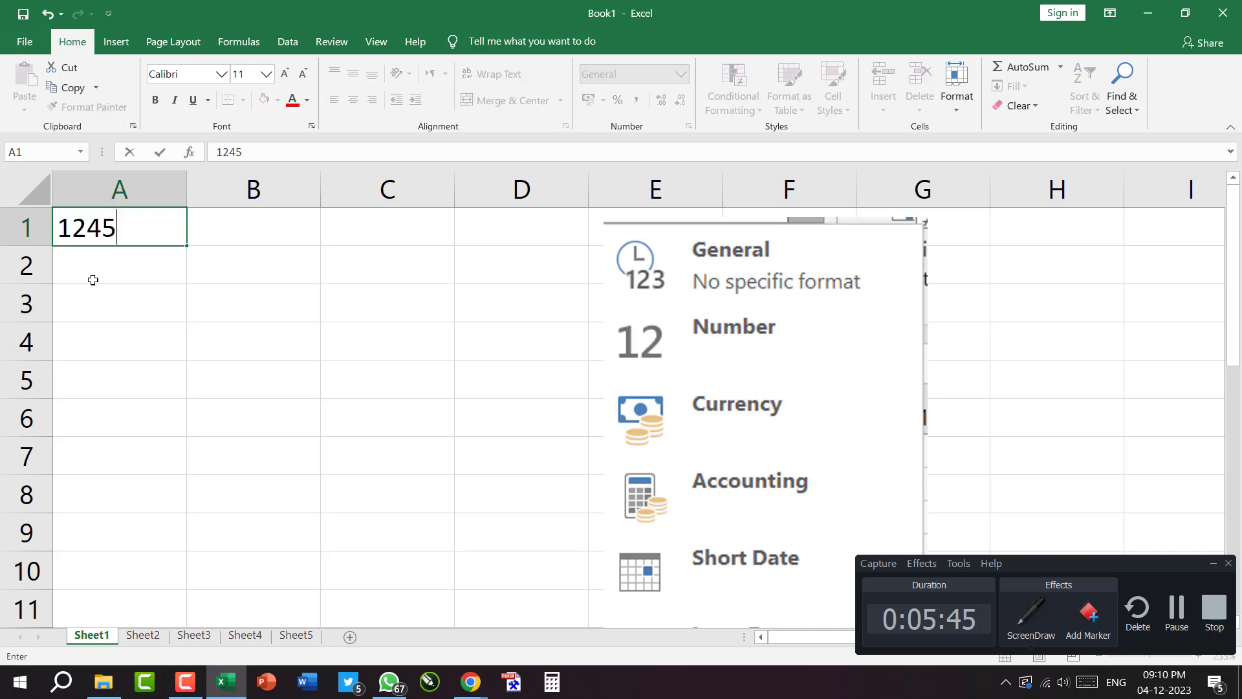
click(144, 304)
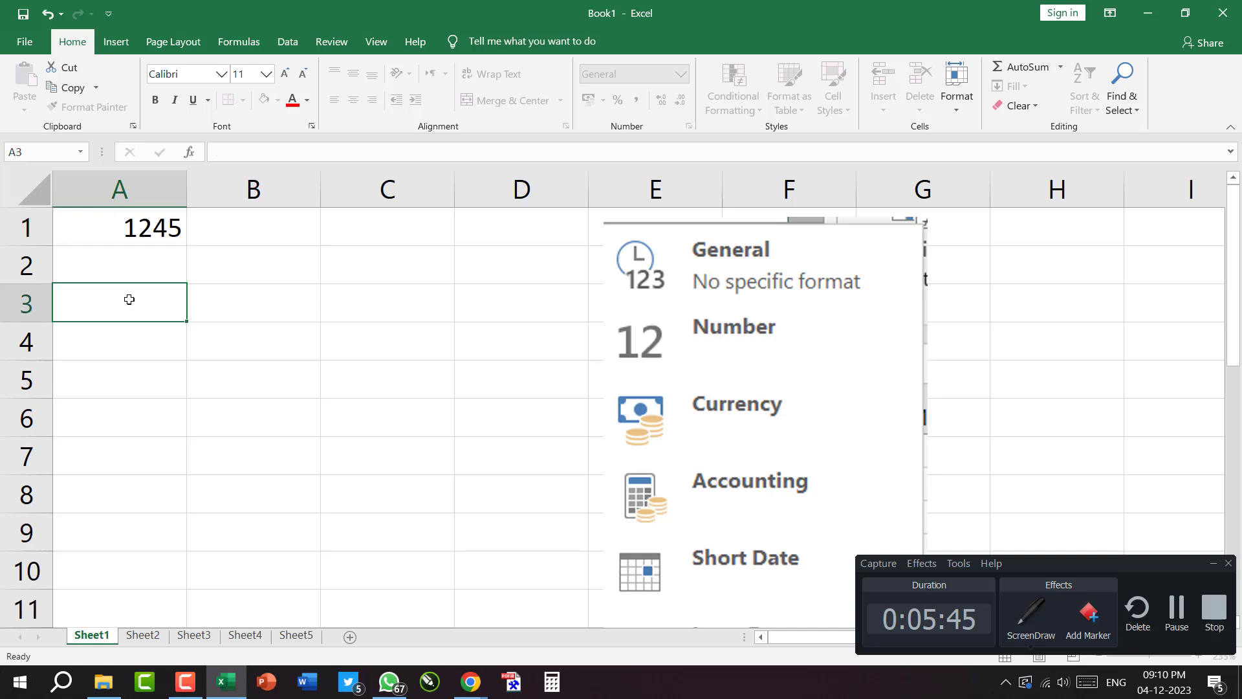
click(104, 226)
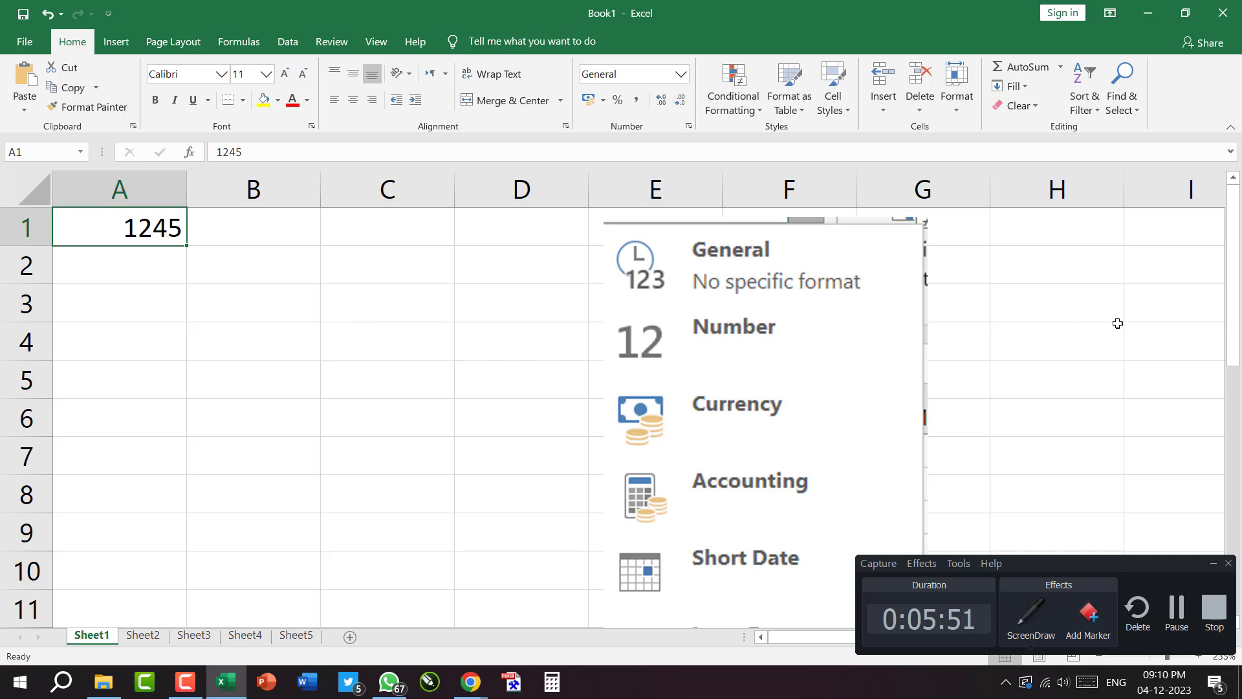
click(1089, 330)
click(355, 299)
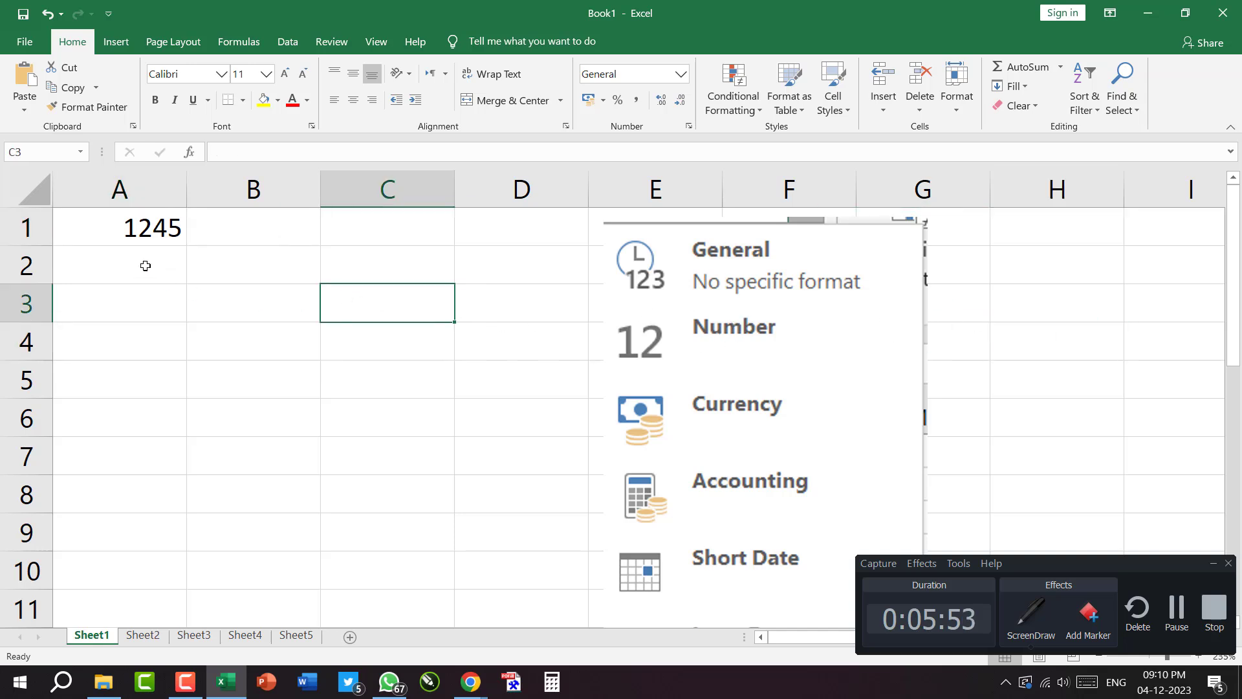
click(132, 227)
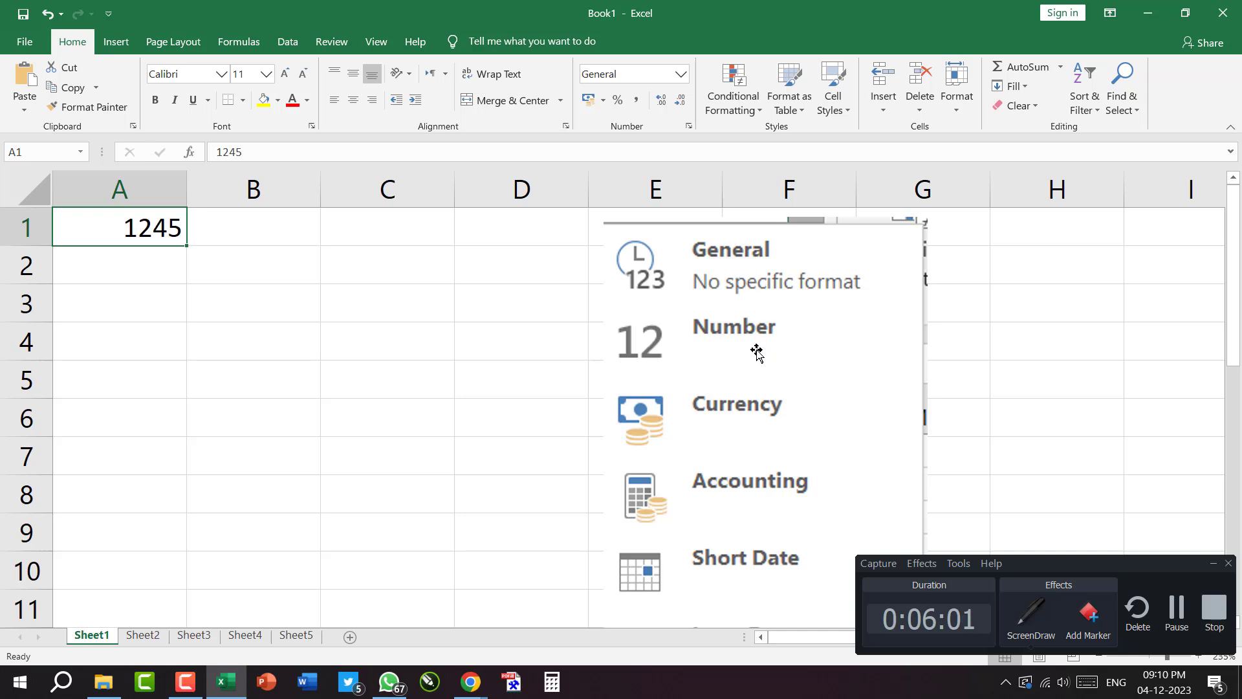
Nudge the number format picture slightly up toward column D, and move the value 1245 from cell A1 to A2.
drag(756, 351, 734, 342)
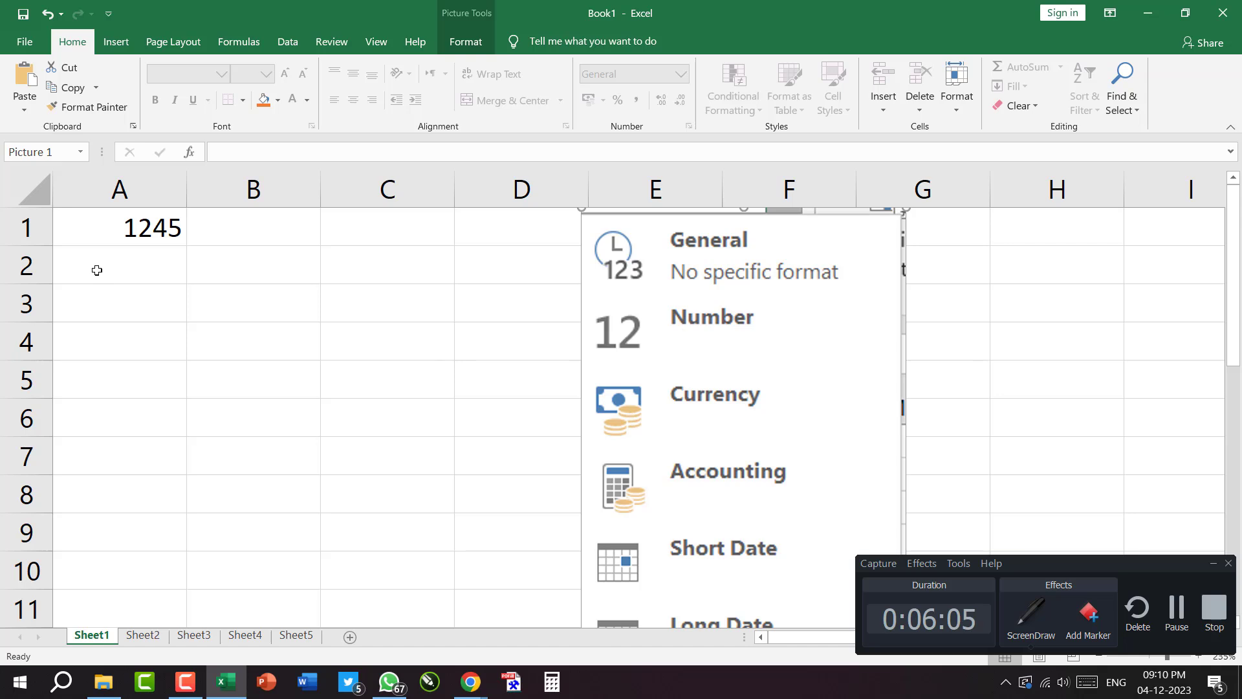
click(130, 234)
drag(160, 246, 144, 279)
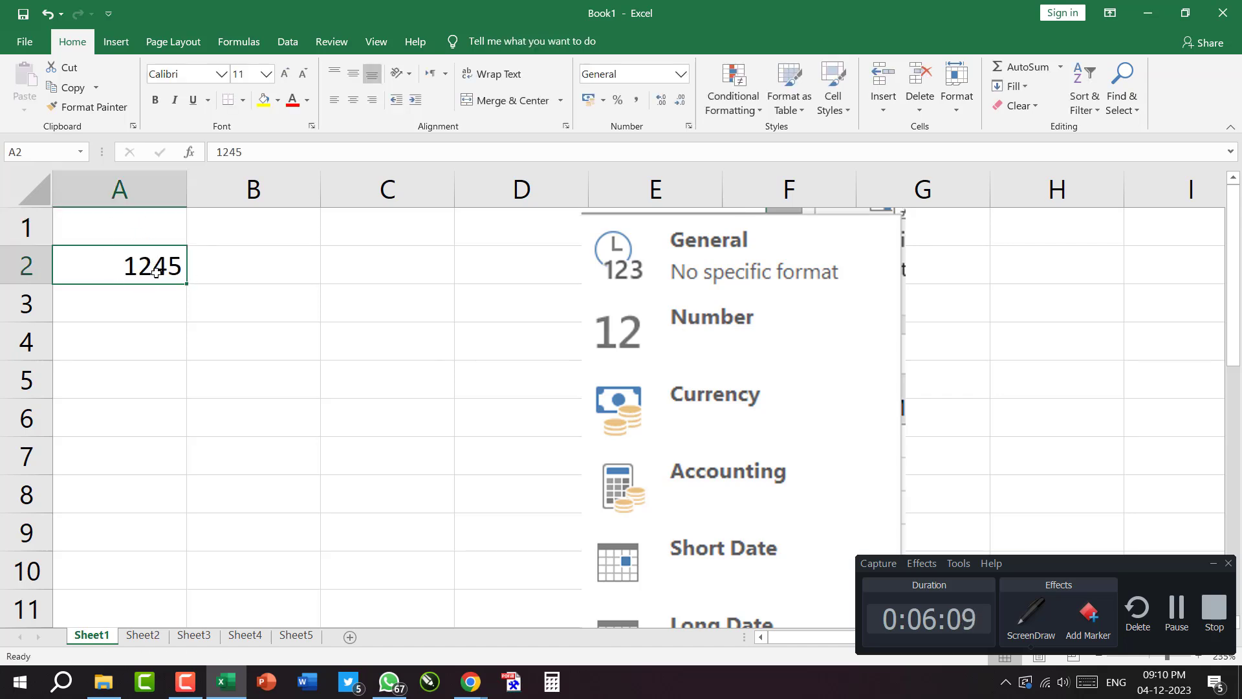
key(ctrl+z)
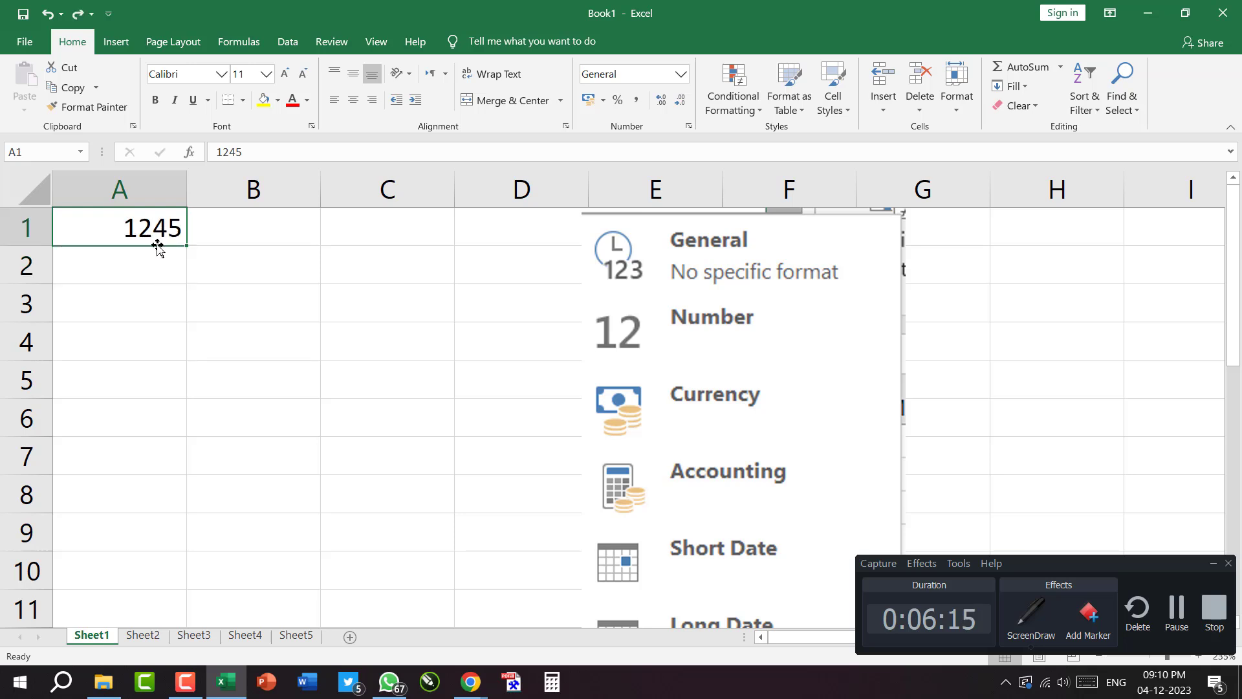
drag(158, 253, 151, 267)
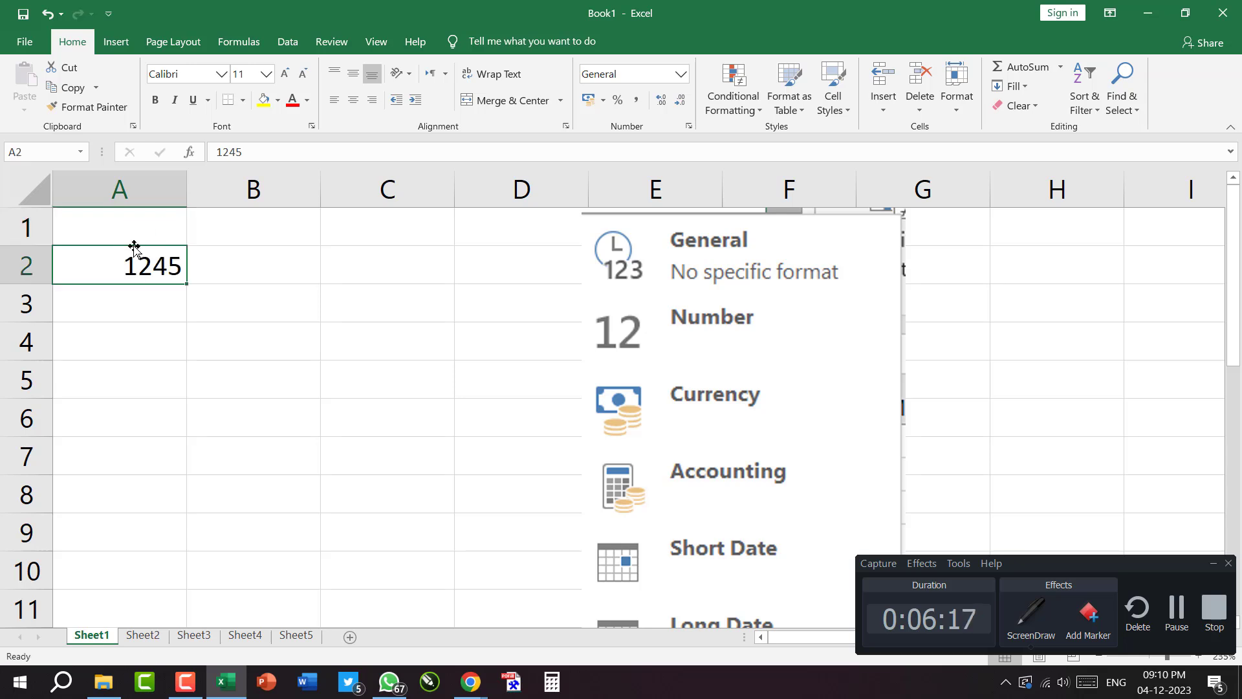
Enter the heading Number in cell A1 above the value.
click(139, 218)
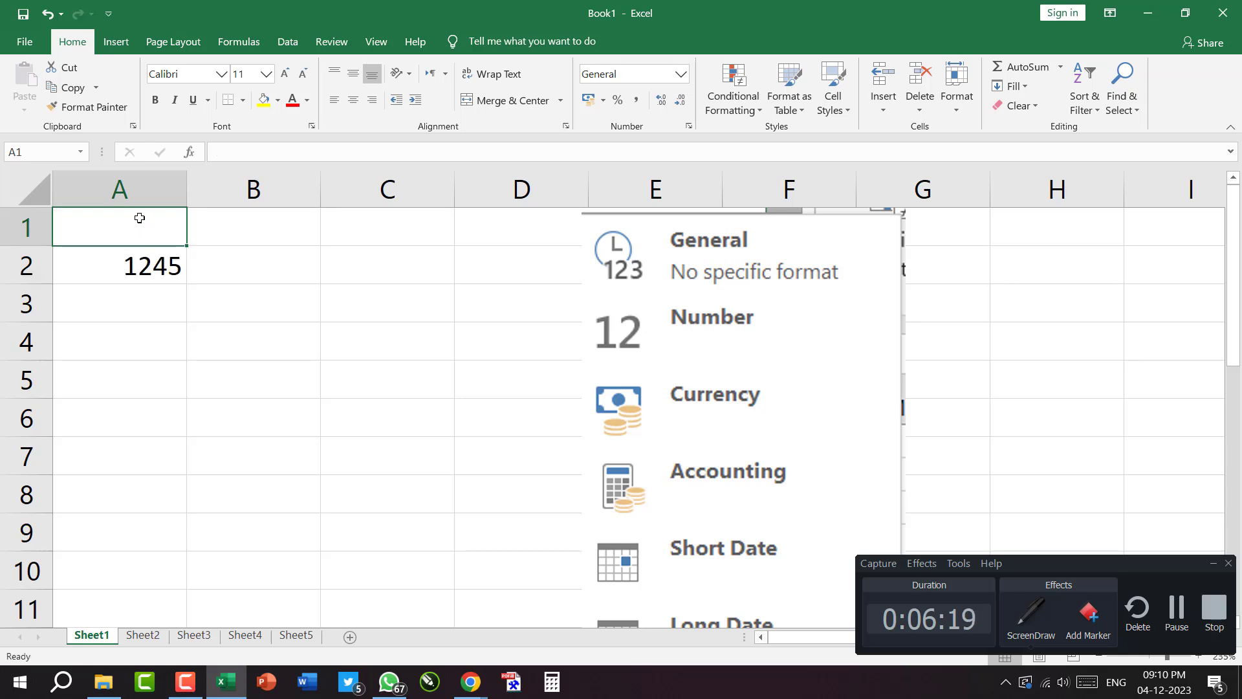
text(Num)
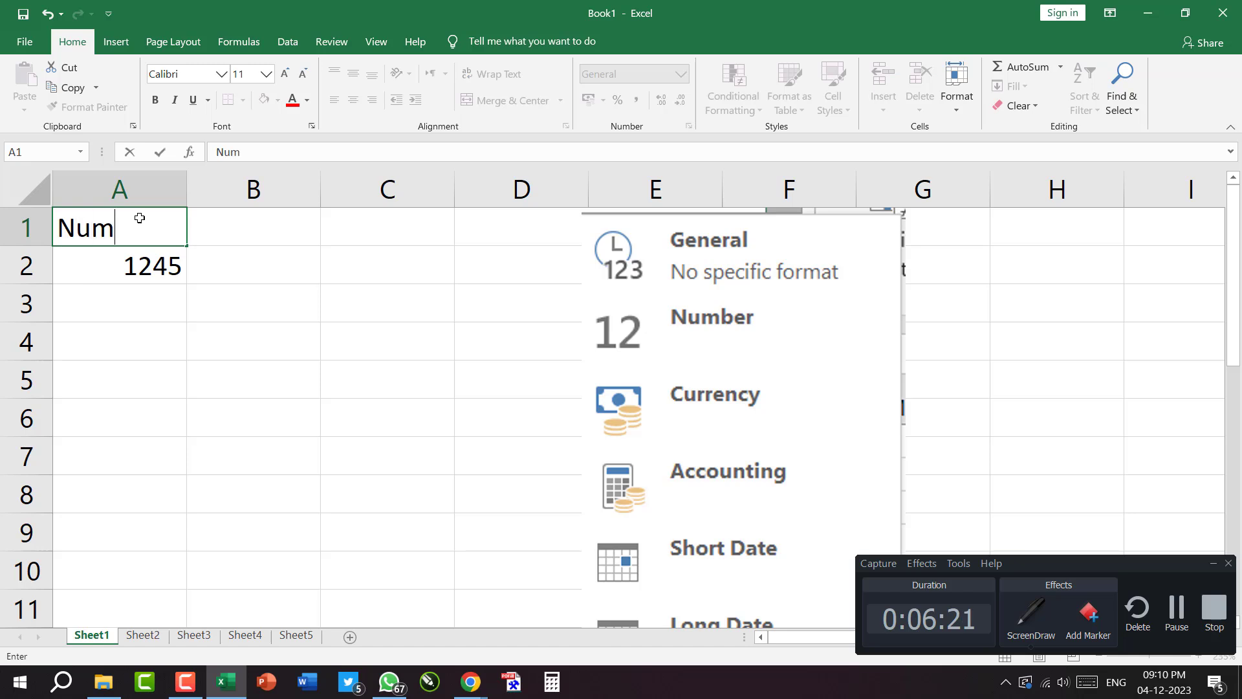
text(e)
key(Return)
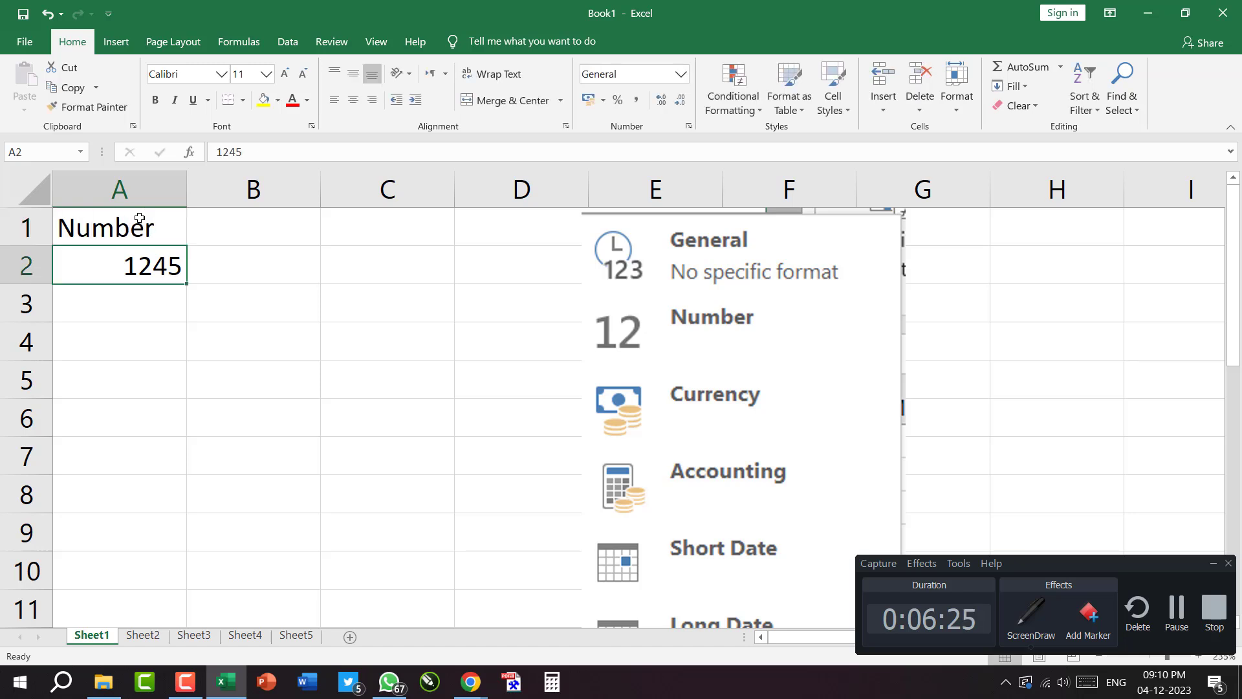
Fill cells A3 to A6 with the values 5487, 658, 45 and 124587.
click(139, 300)
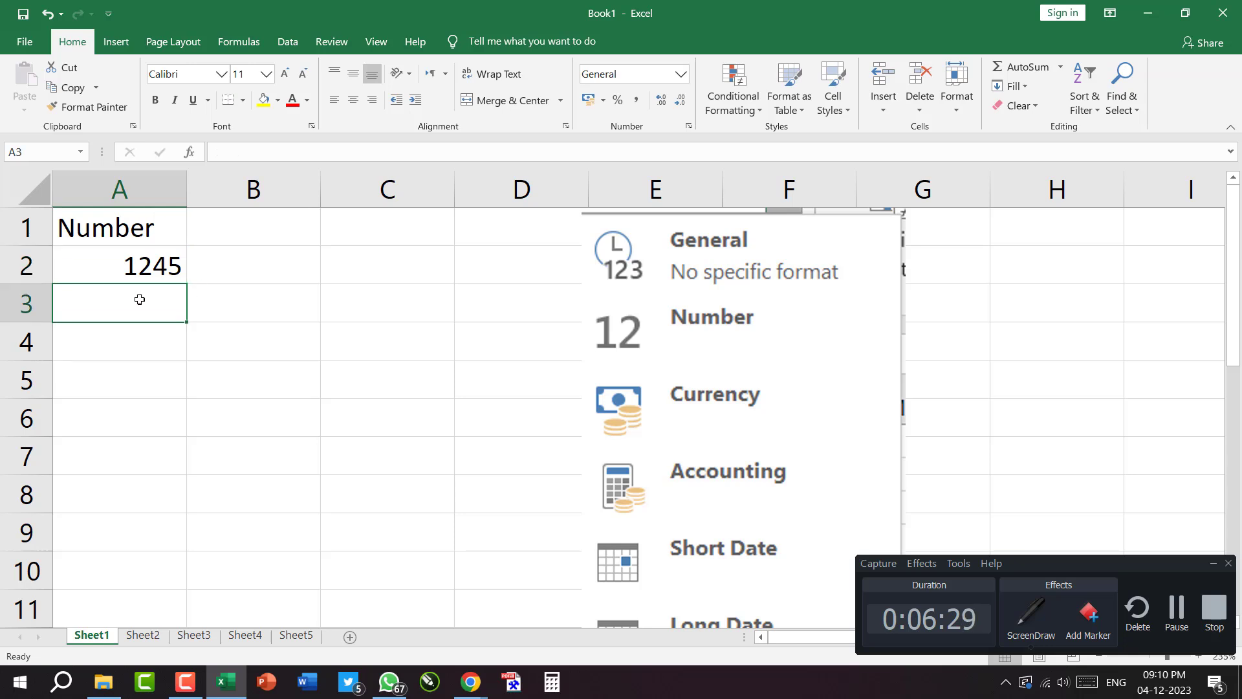
text(5487)
key(Return)
text(658)
key(Return)
text(45)
key(Return)
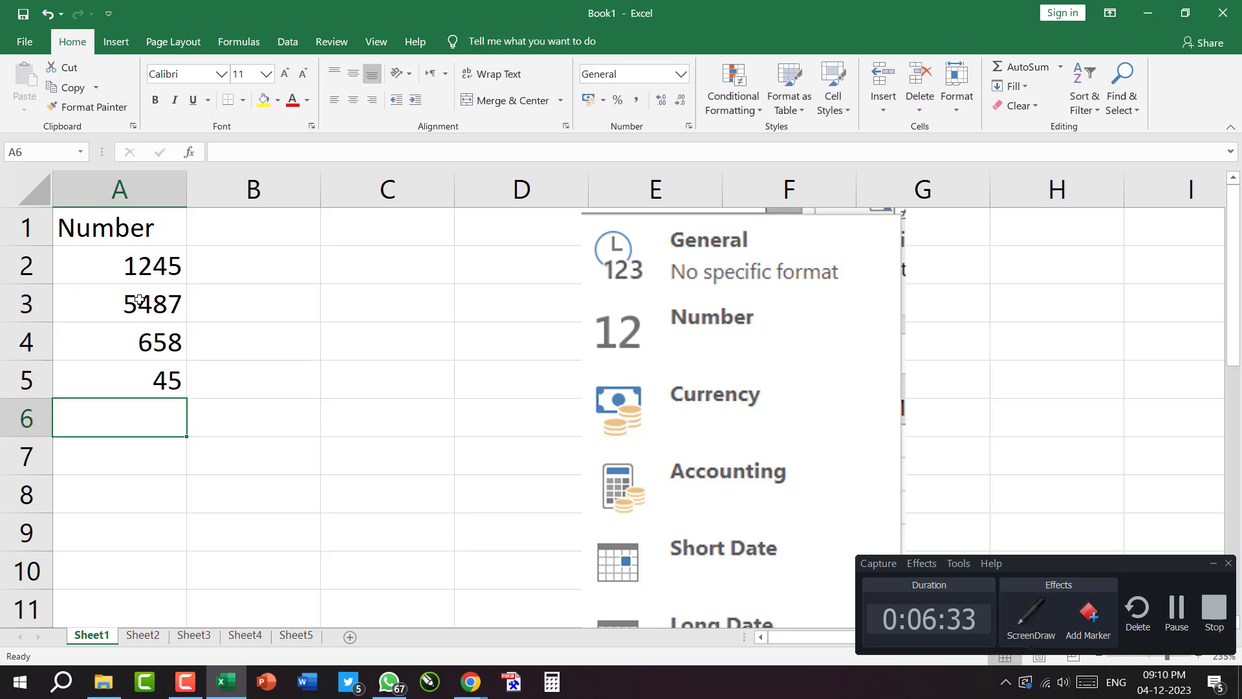
text(124587)
key(Return)
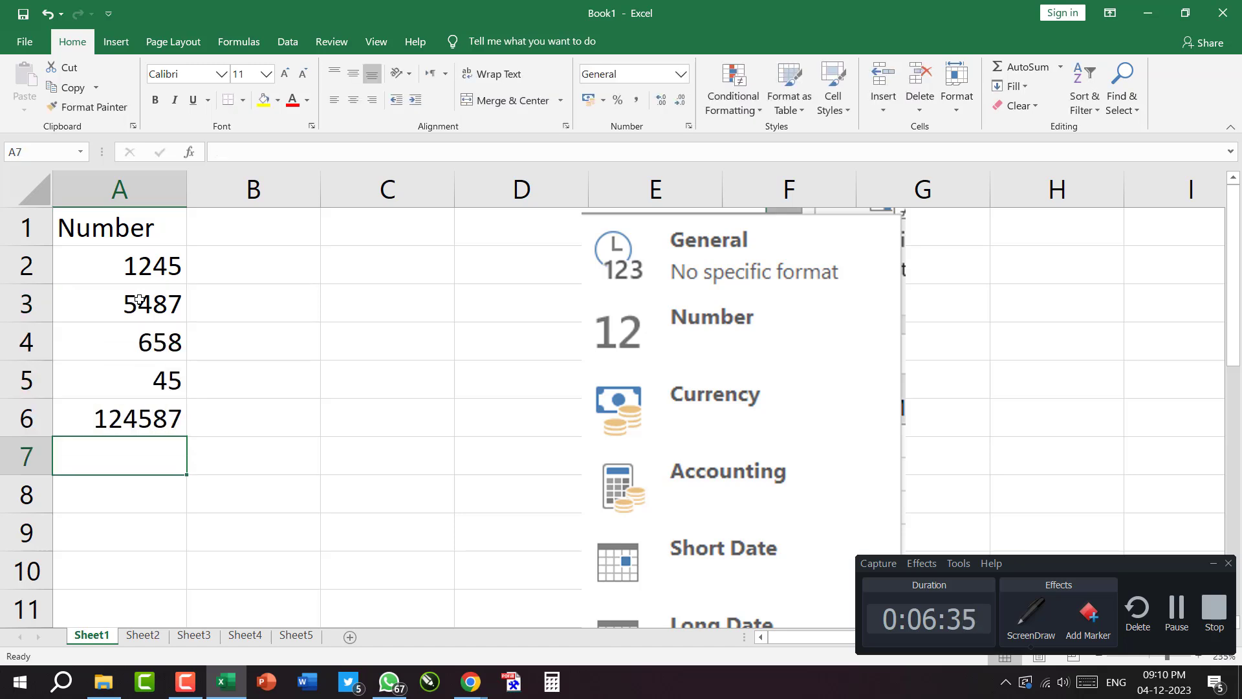
Switch to the Google Meet call in Chrome to check it, and return to the Excel workbook.
drag(129, 270, 113, 418)
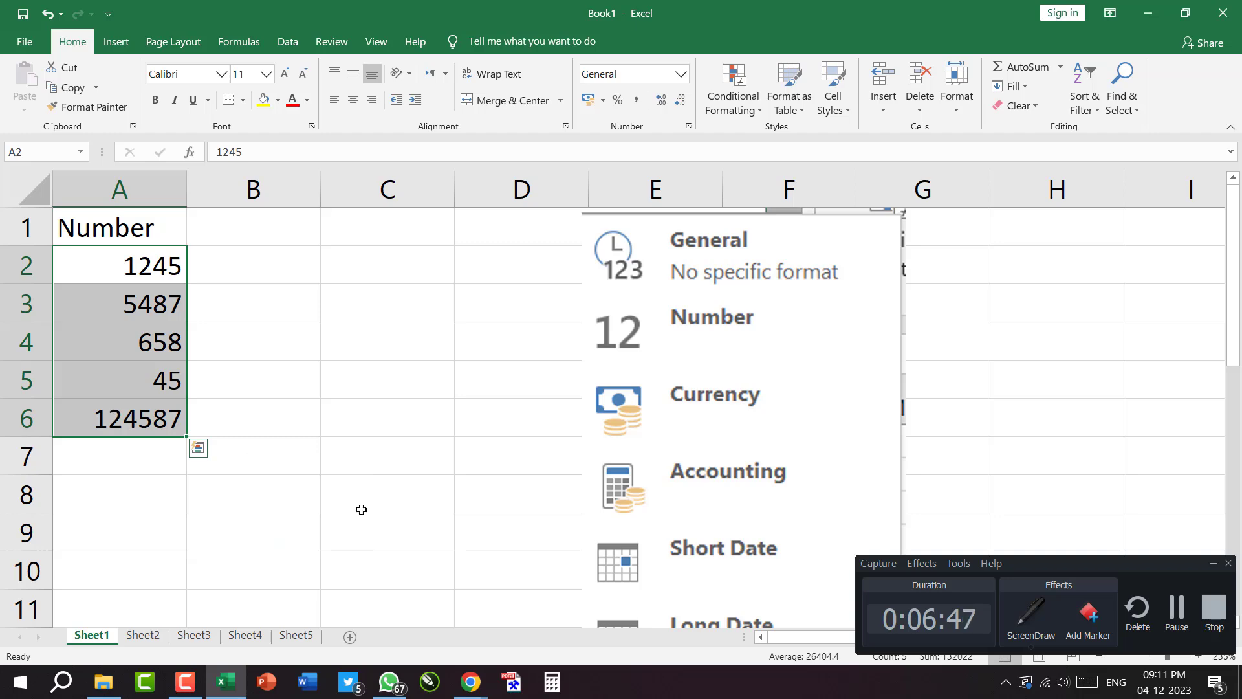
click(471, 681)
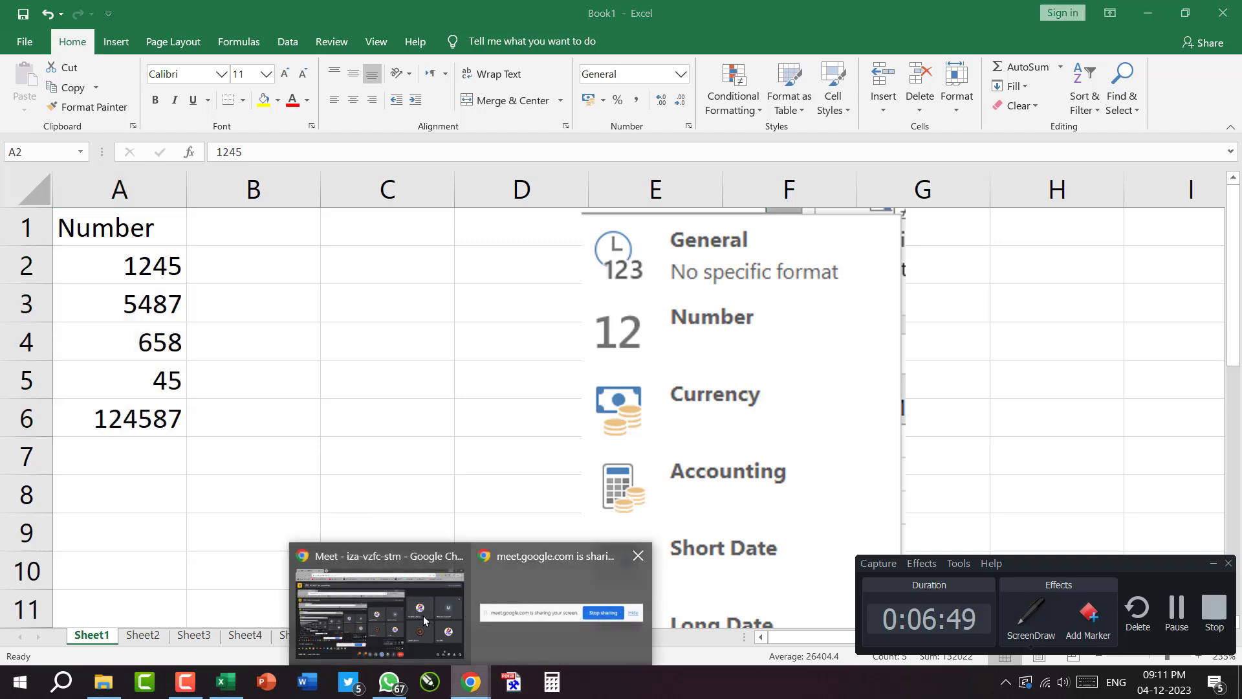
click(453, 615)
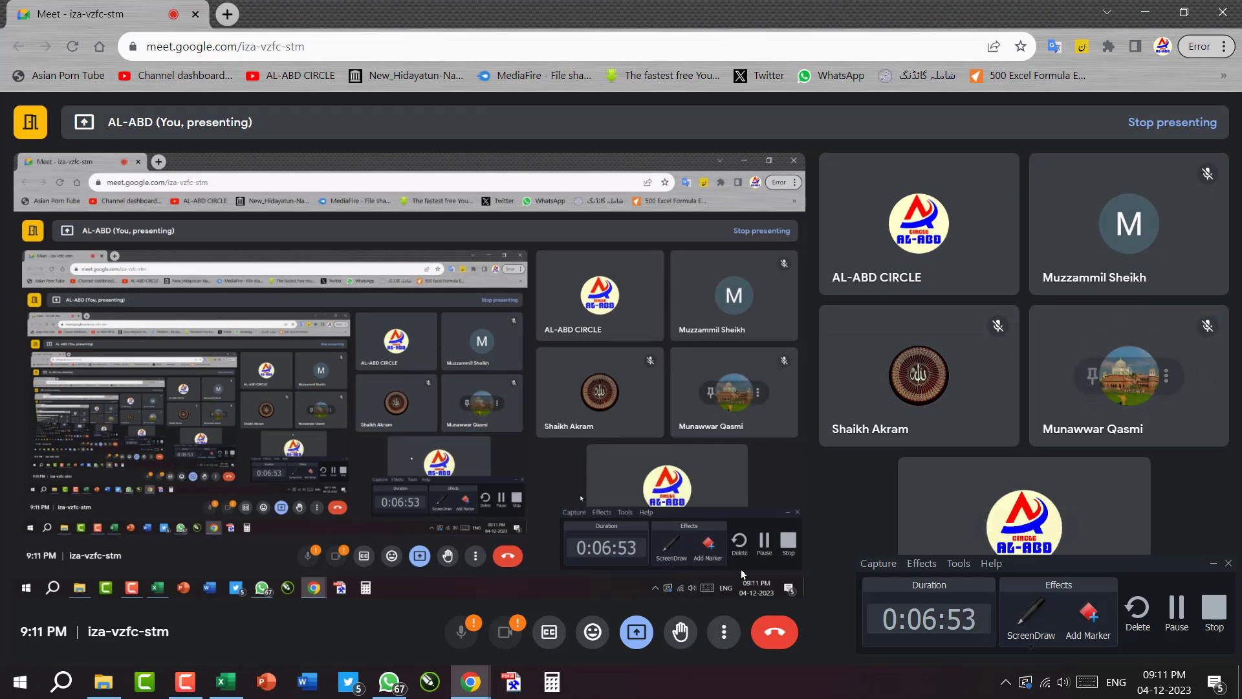
key(alt+Tab)
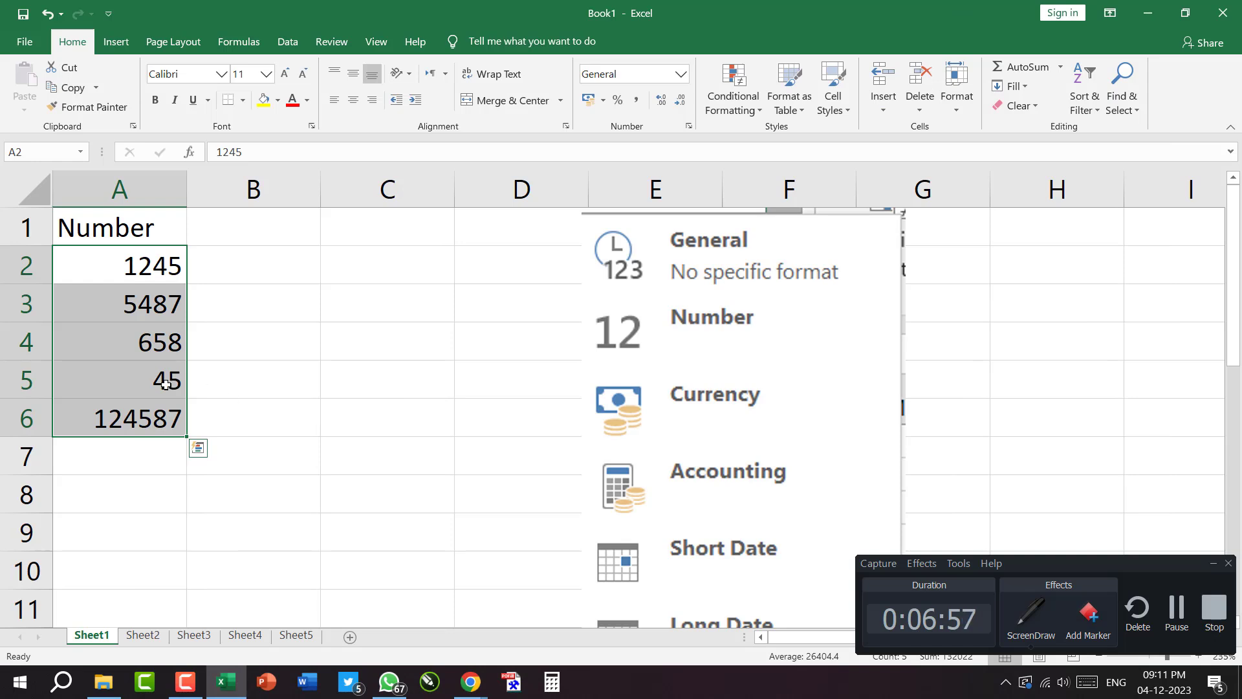
Select A2:A6, draw an annotation arrow from the values to the number format selector, and clear the arrow.
click(138, 379)
drag(118, 262, 93, 418)
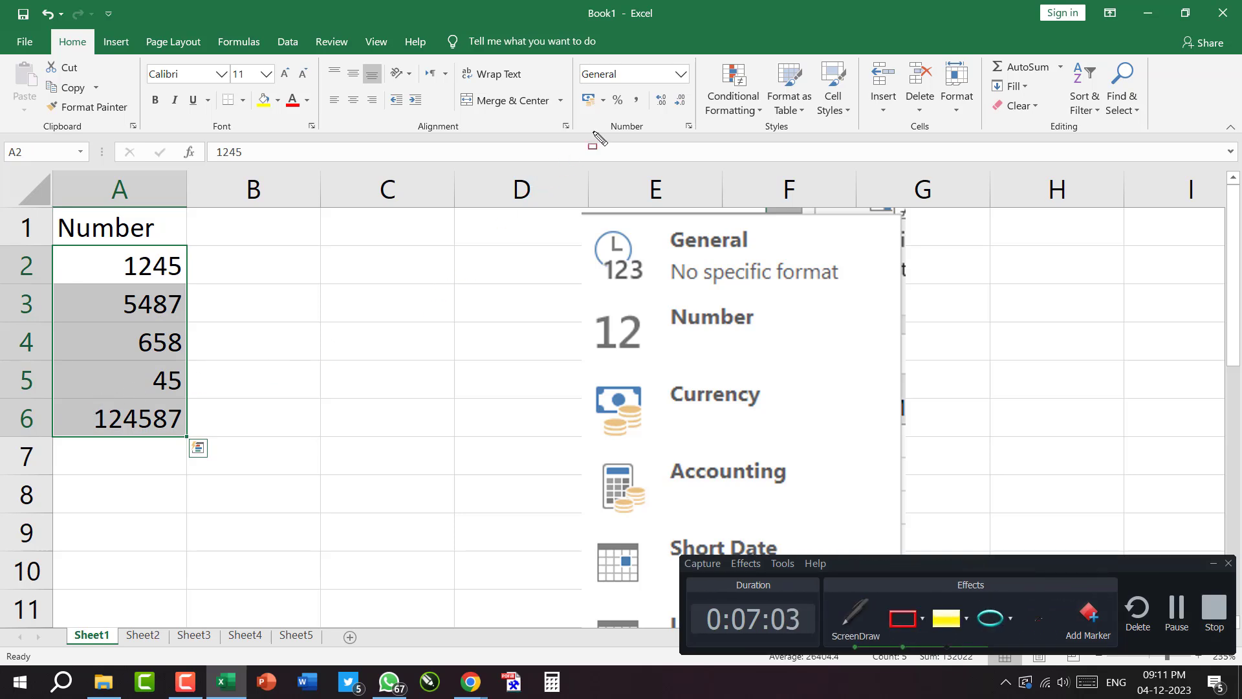
key(a)
mouse_move(89, 318)
mouse_down()
mouse_move(409, 214)
mouse_move(654, 83)
mouse_move(683, 83)
mouse_up()
key(Escape)
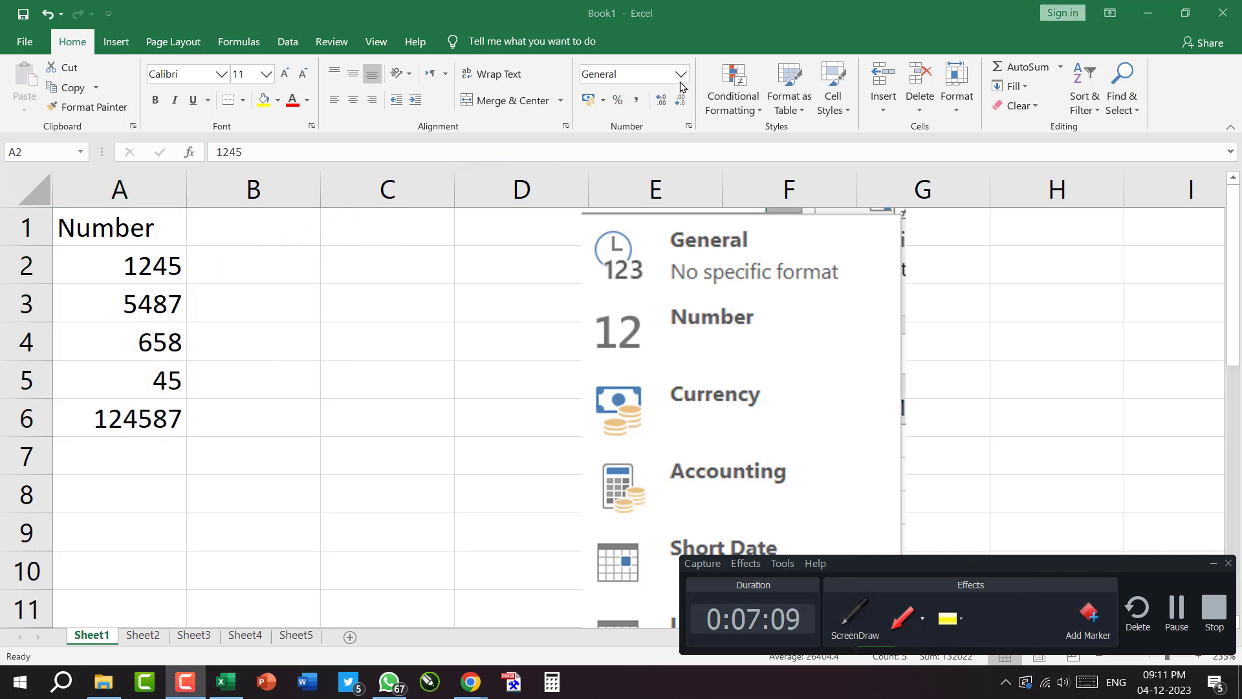
Outline the Number entry in the format list with a red annotation rectangle, clear it, and apply the Number format to A2:A6.
click(680, 76)
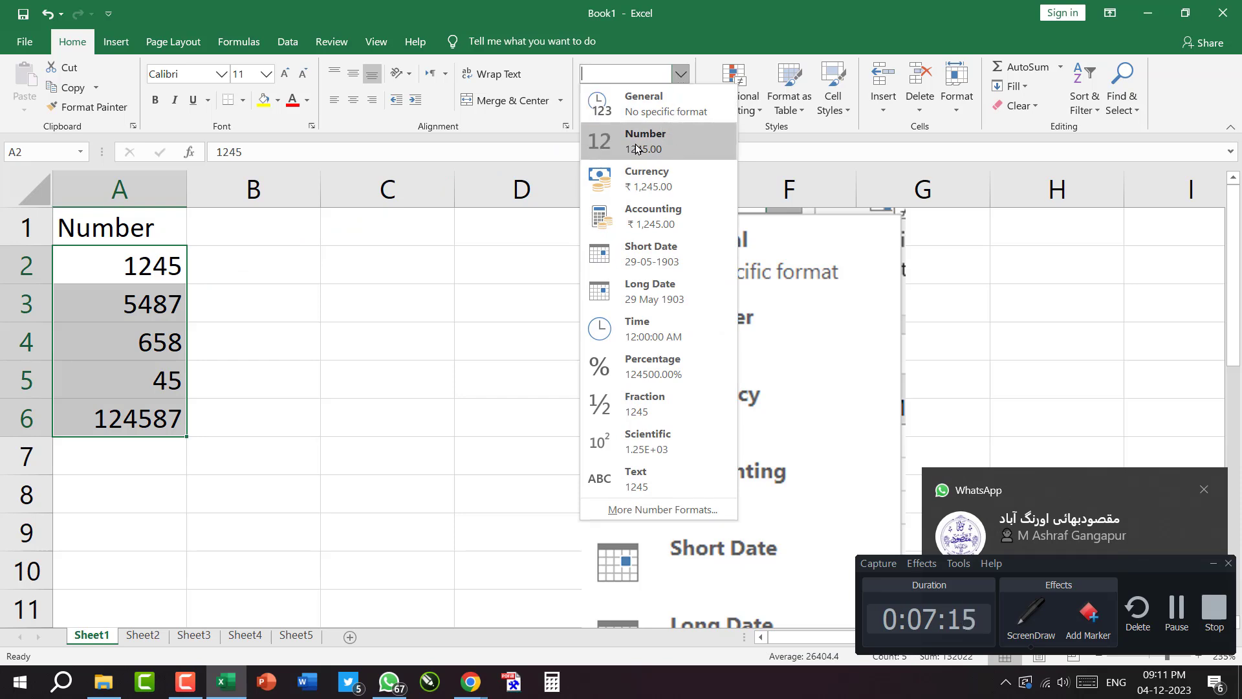
key(ctrl+d)
mouse_move(575, 117)
mouse_down()
mouse_move(660, 155)
mouse_move(733, 163)
mouse_up()
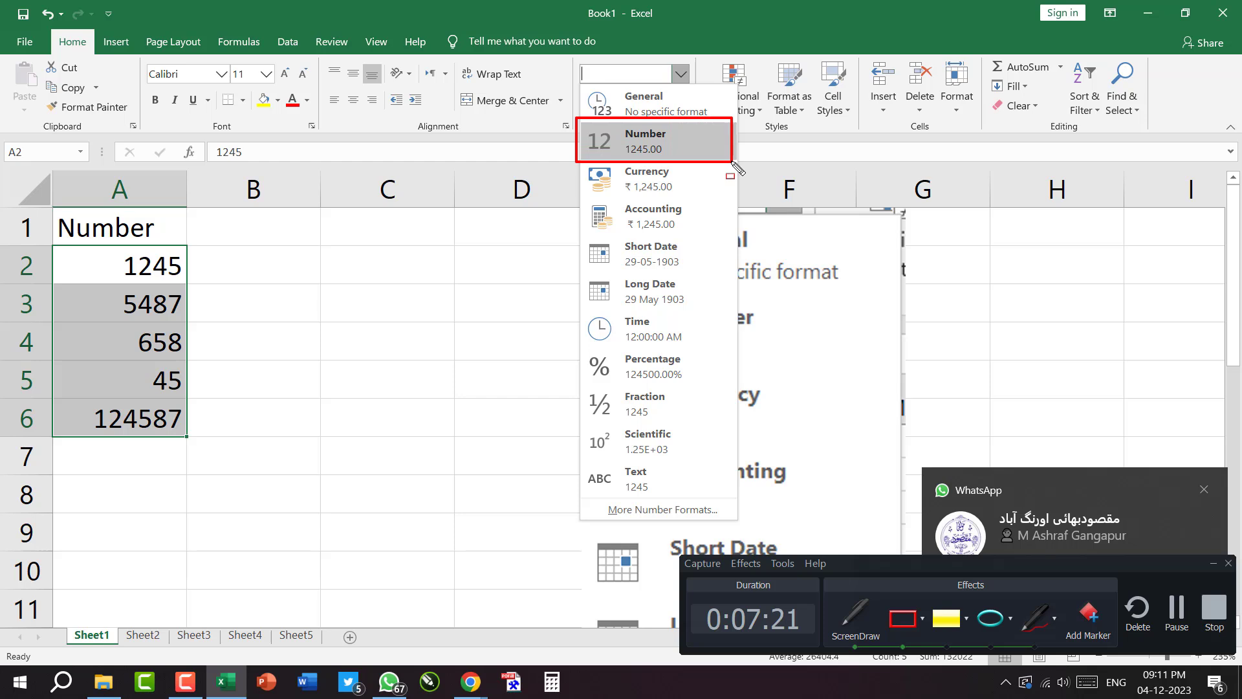
key(Escape)
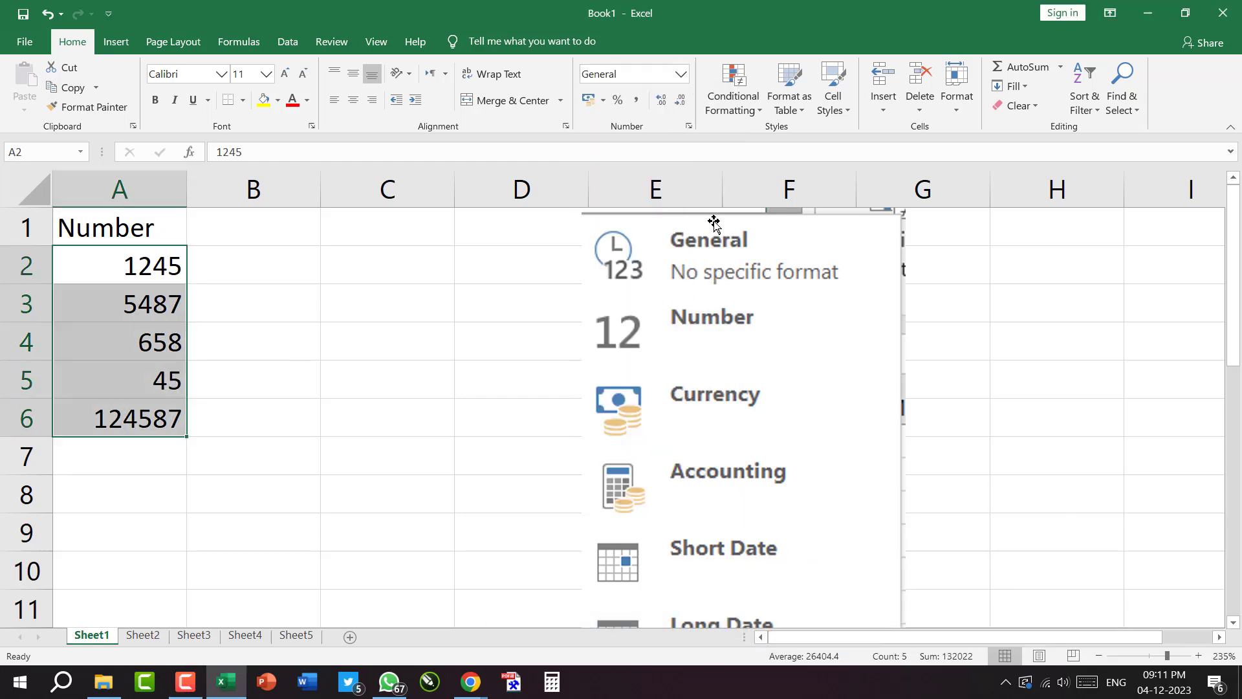
click(683, 75)
click(660, 143)
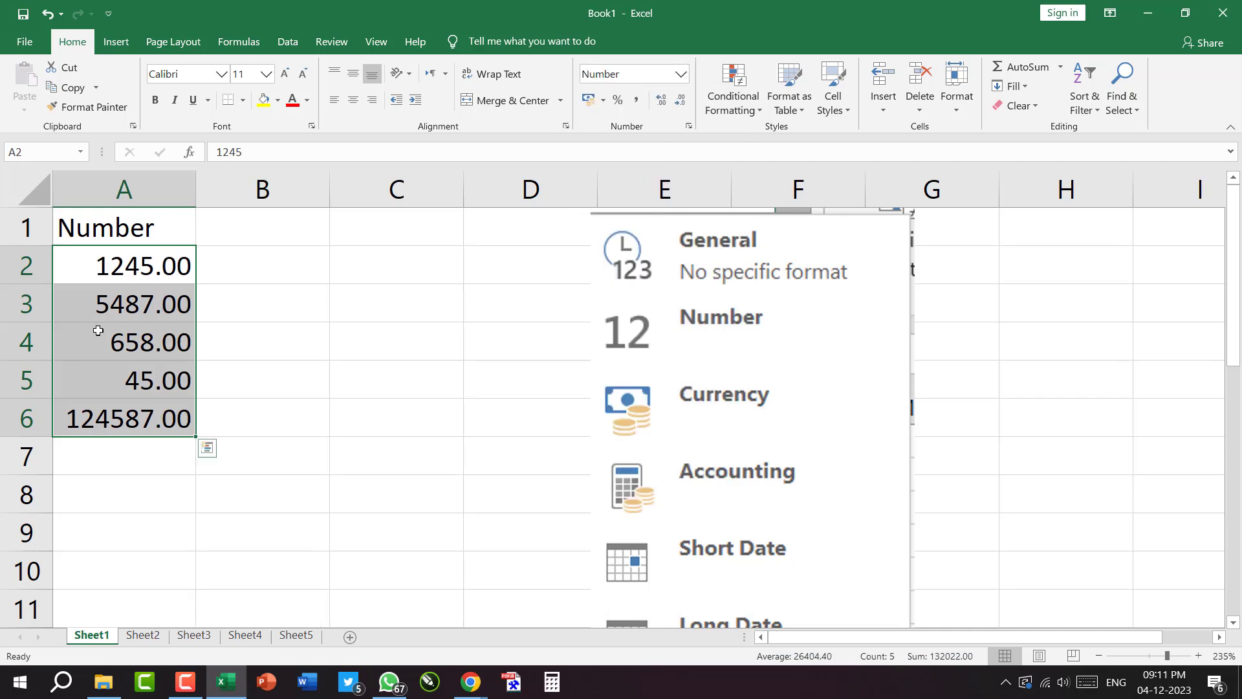
Annotate A2:A6 and the decimals in A2 with red rectangles plus an arrow to the decimal controls, and clear the annotations.
mouse_move(52, 244)
mouse_down()
mouse_move(103, 367)
mouse_move(201, 442)
mouse_up()
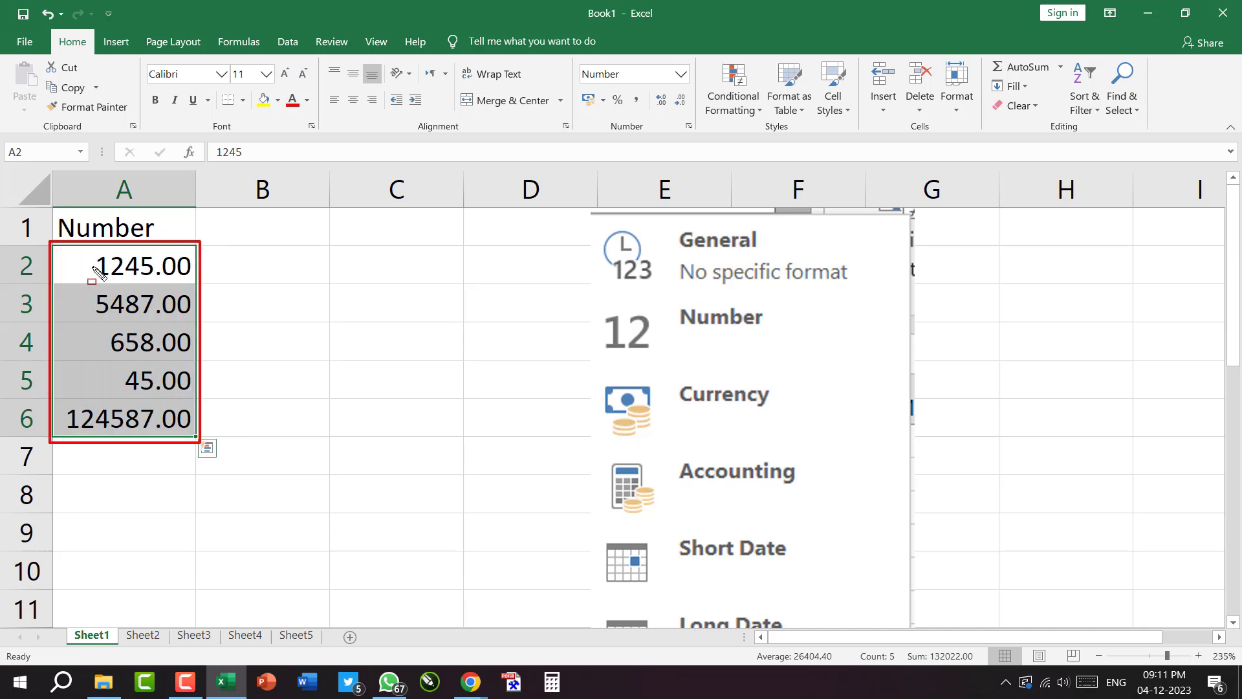
mouse_move(143, 261)
mouse_down()
mouse_move(162, 282)
mouse_move(165, 258)
mouse_move(205, 289)
mouse_up()
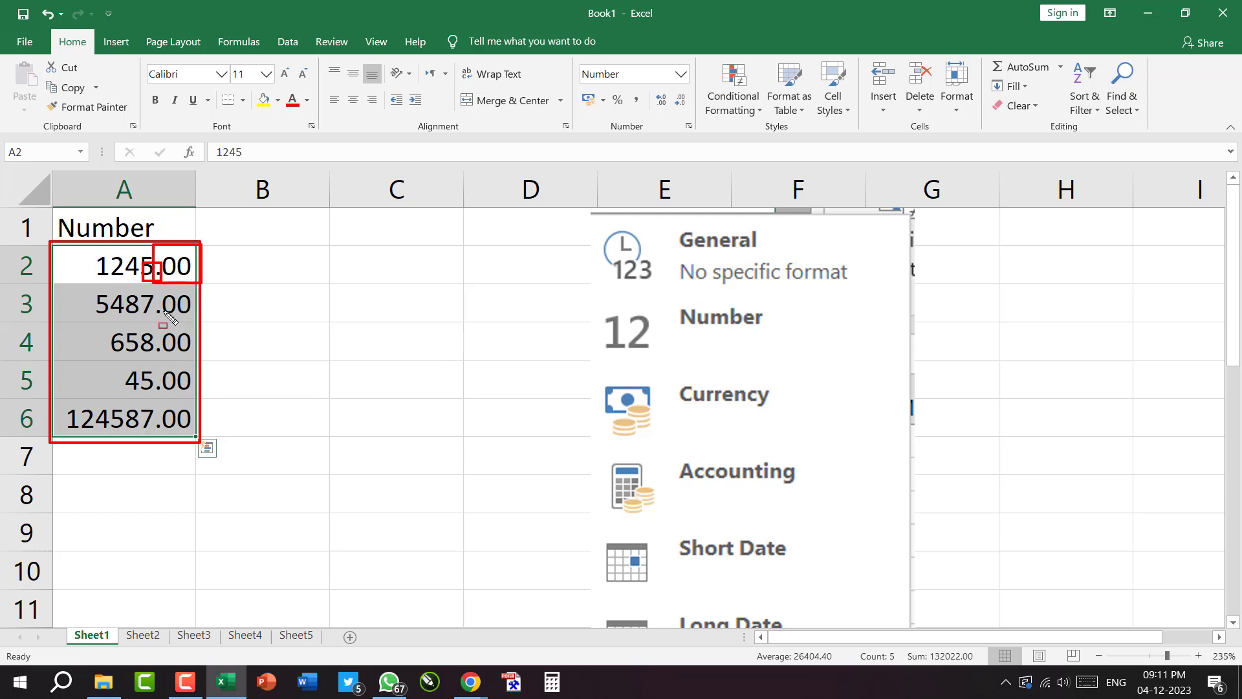
mouse_move(174, 335)
mouse_down()
mouse_move(638, 158)
mouse_move(671, 116)
mouse_up()
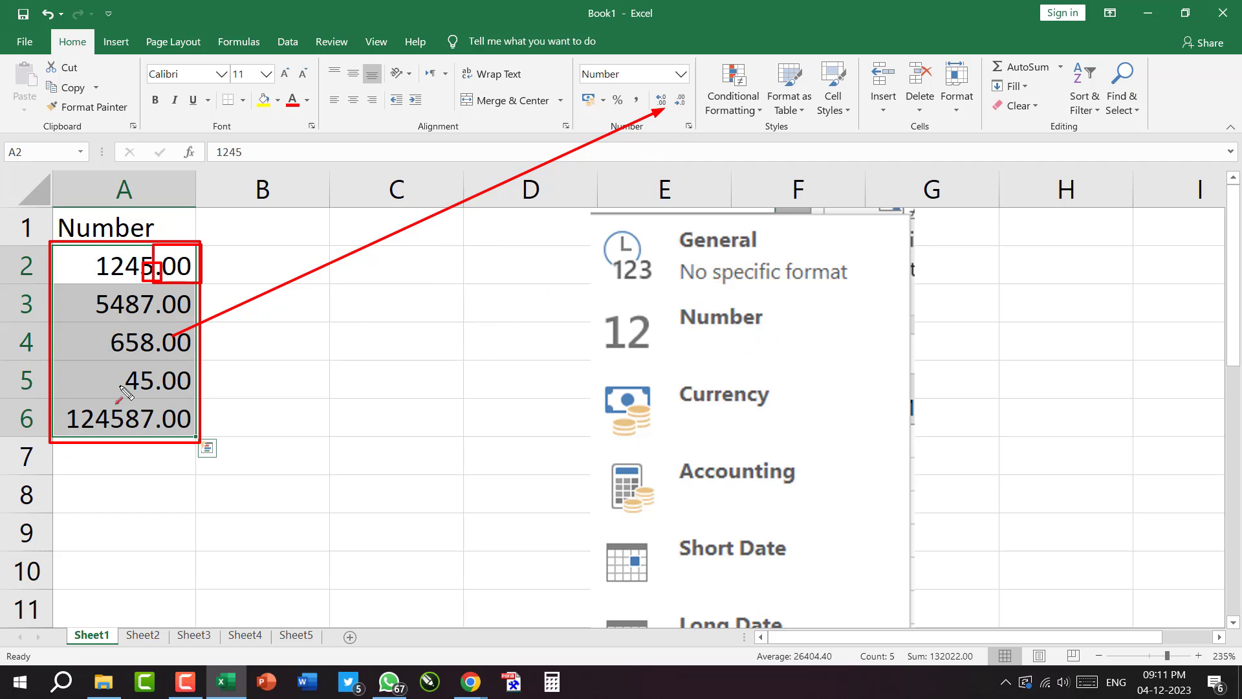
key(Escape)
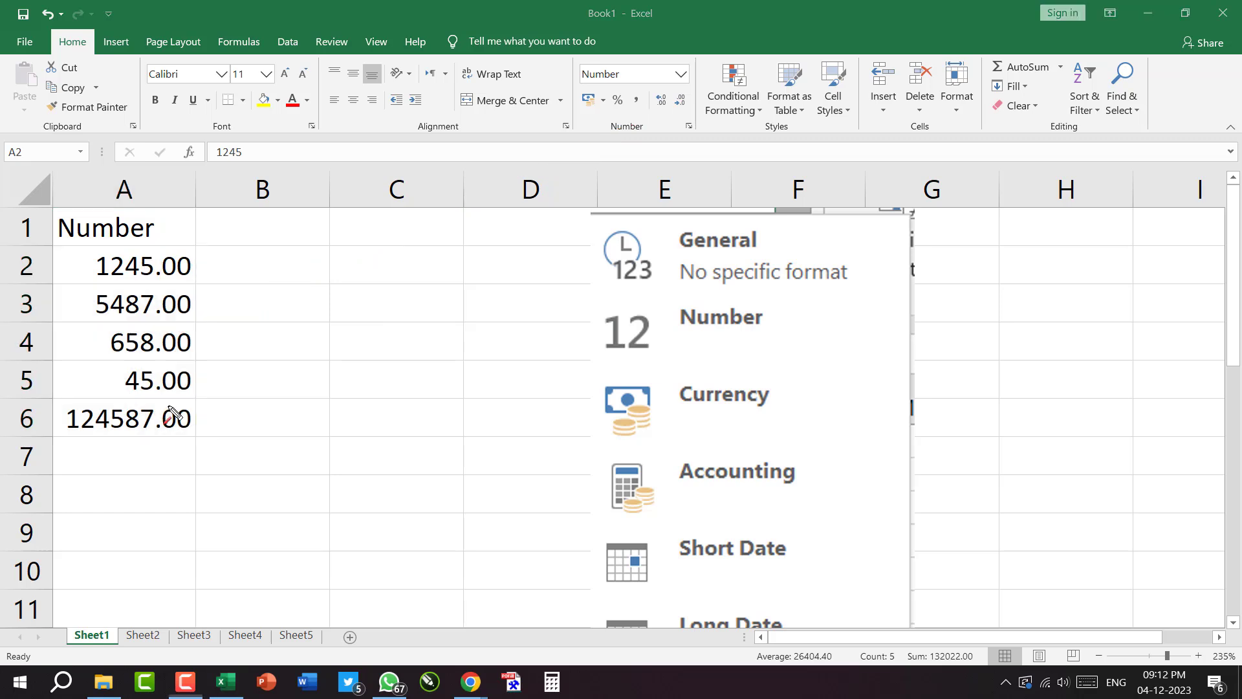
Enter the headings Currency in B1 and Accounting in C1, and widen column C to fit its heading.
click(235, 227)
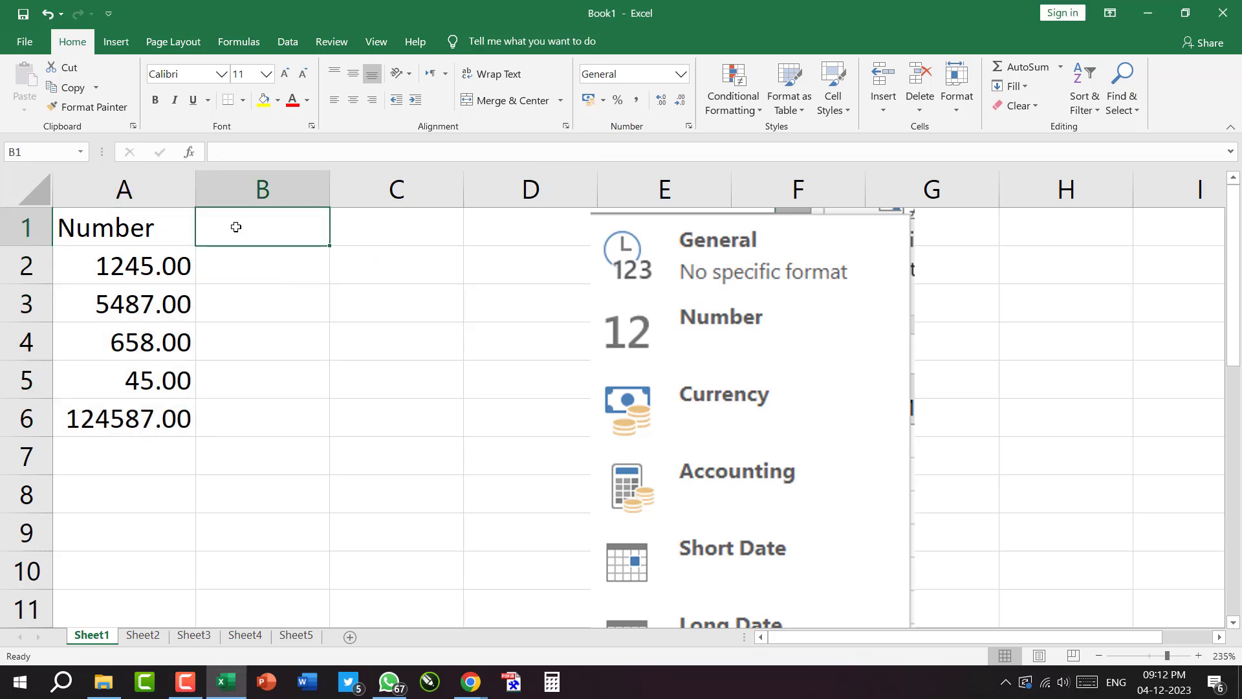
text(Currency)
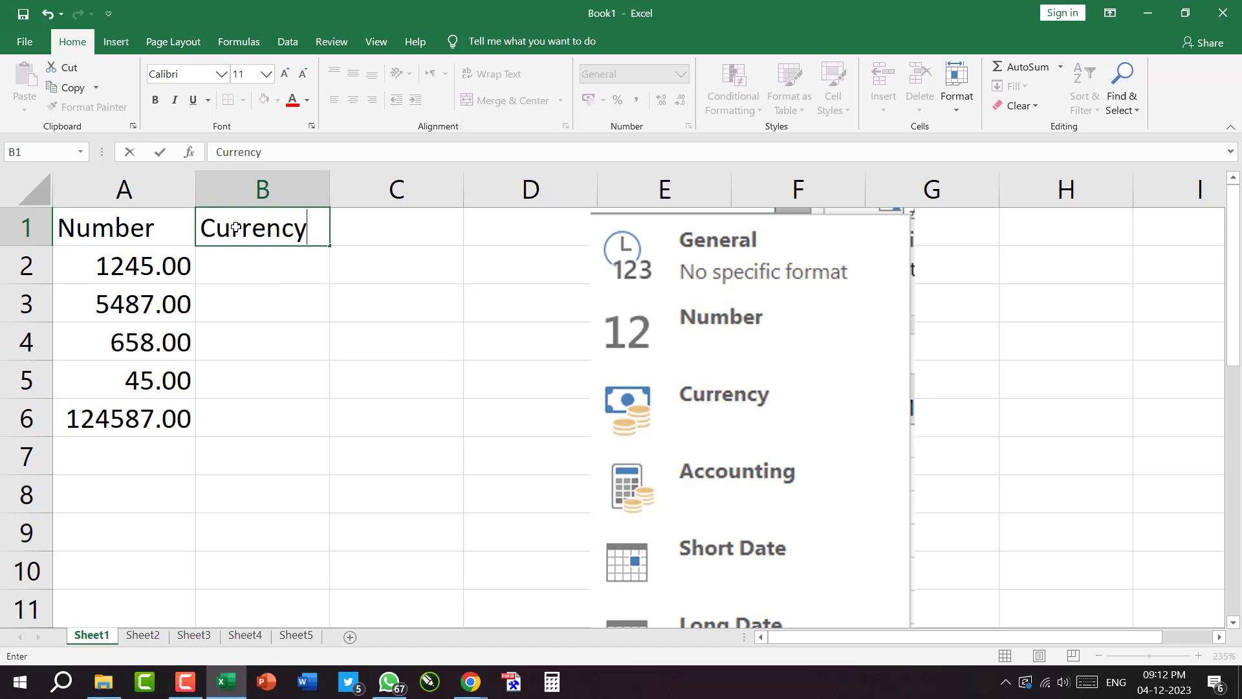
key(Tab)
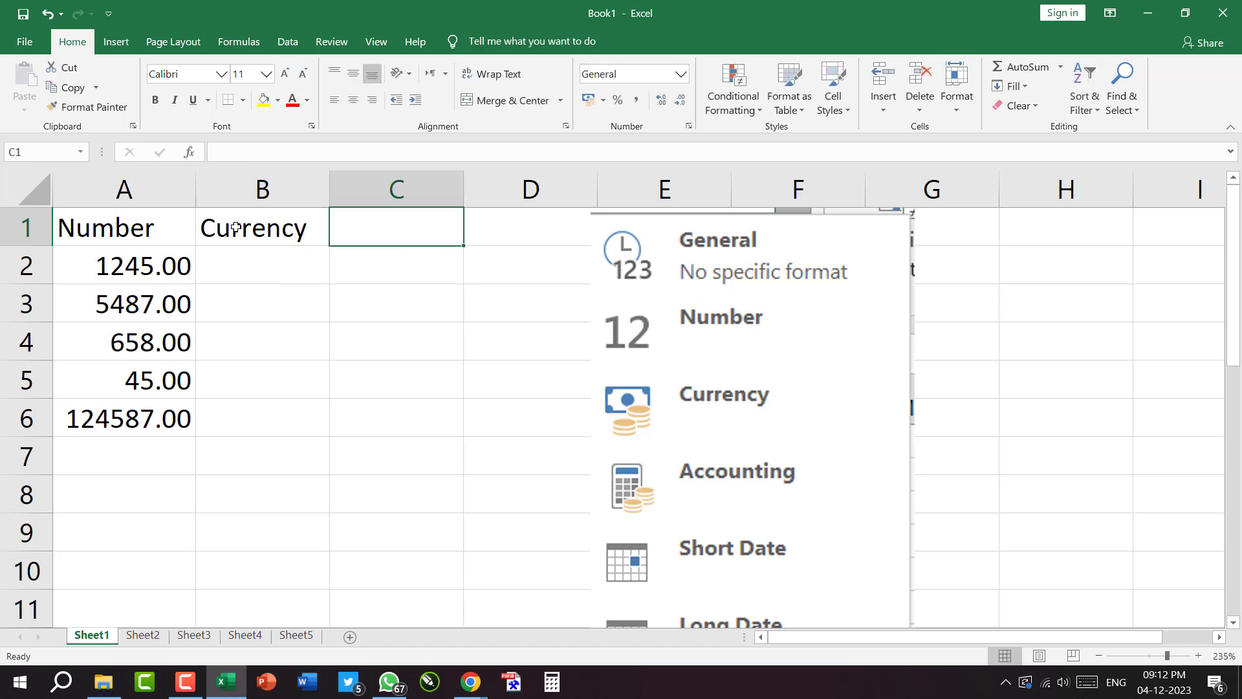
text(Accounting)
key(Return)
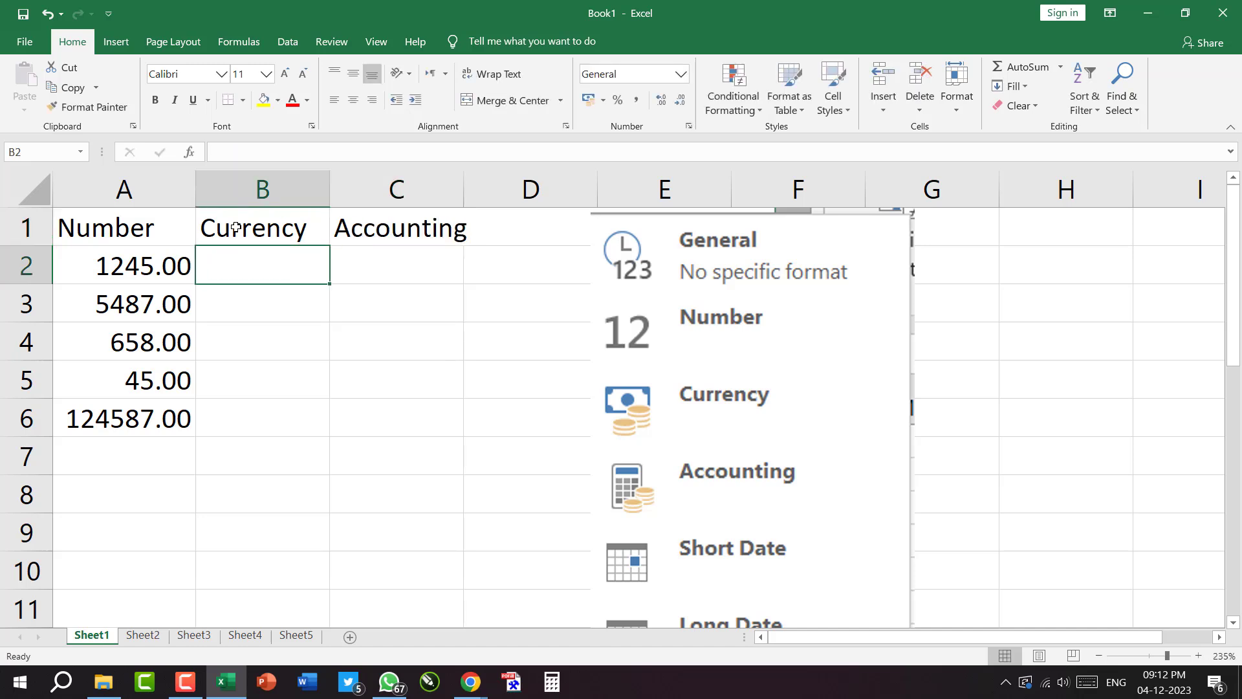
drag(463, 188, 502, 188)
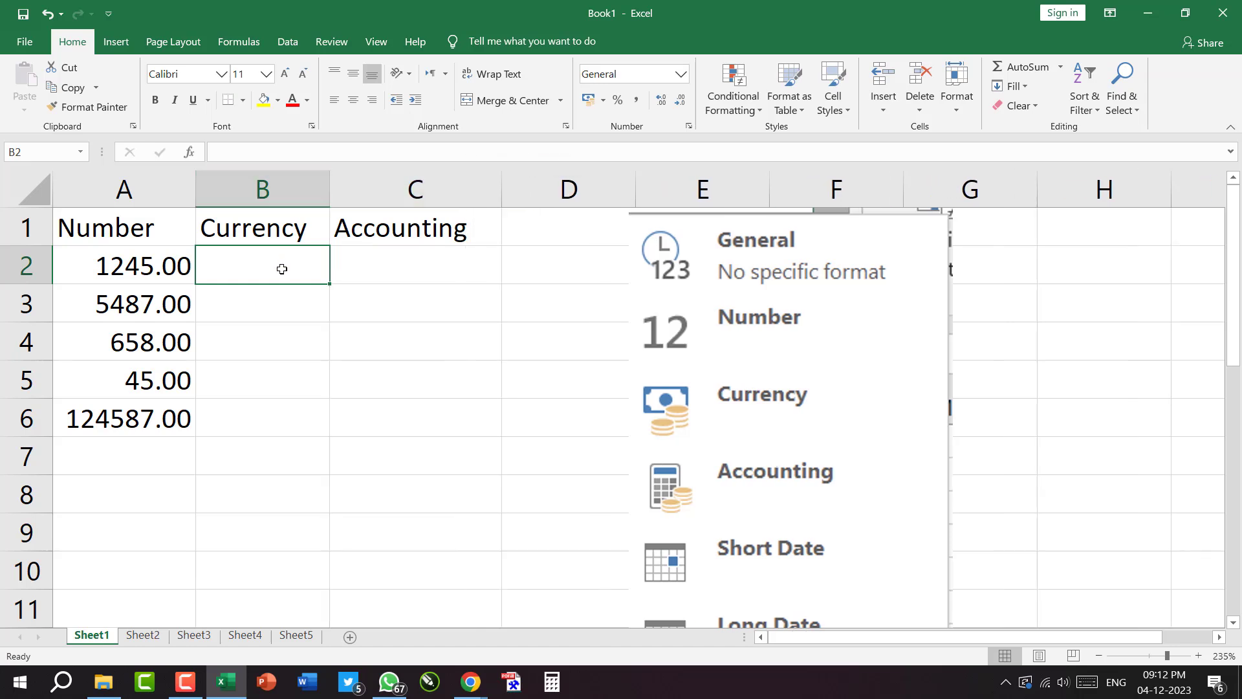
Enter 4580 in cell B2 and 5850 in cell B3 under the Currency heading.
text(4580)
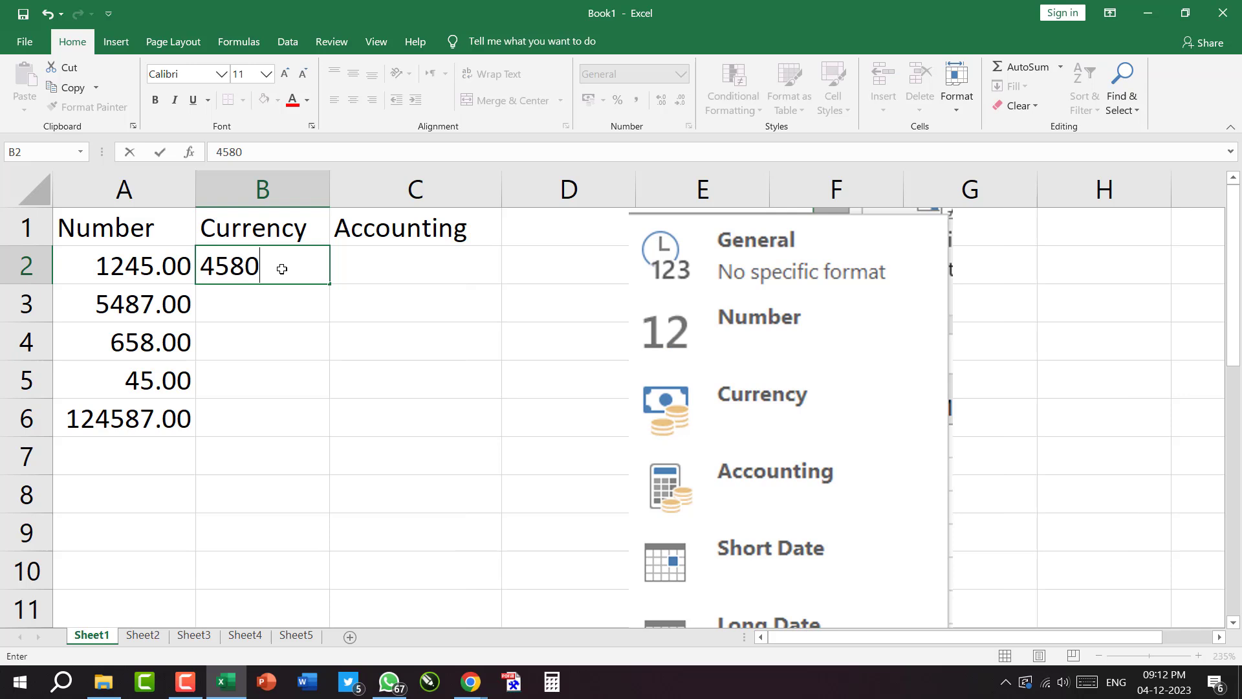
key(Return)
text(58)
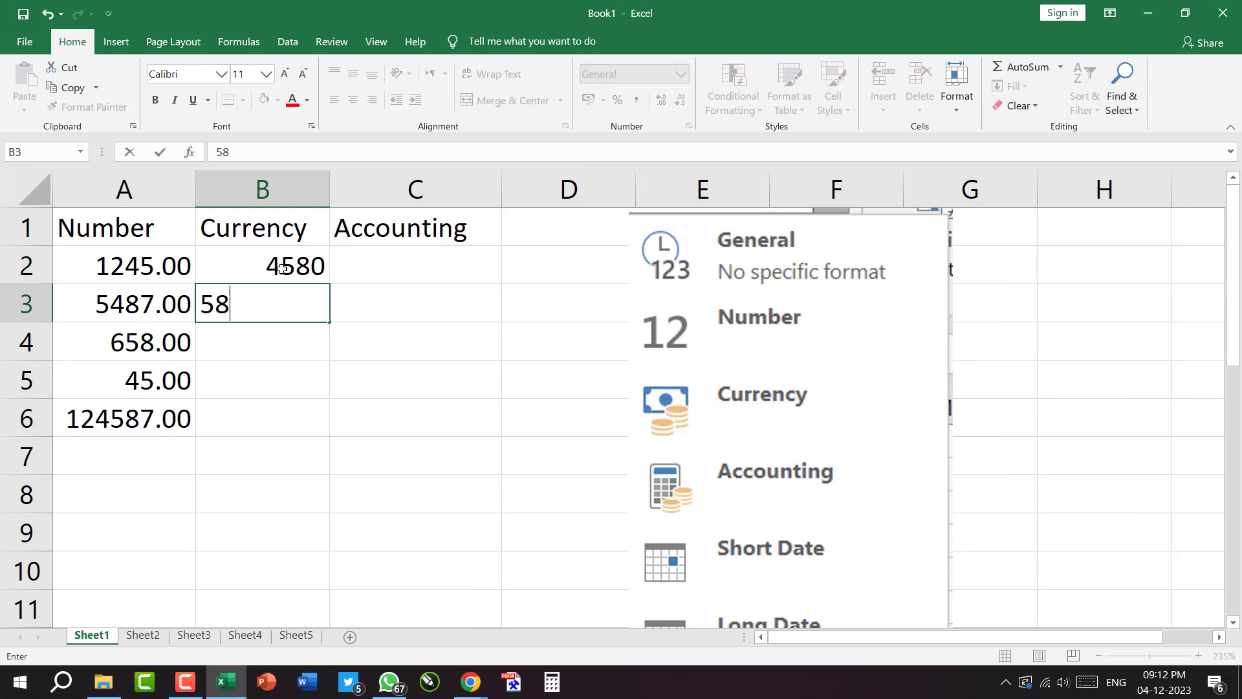
text(50)
key(Return)
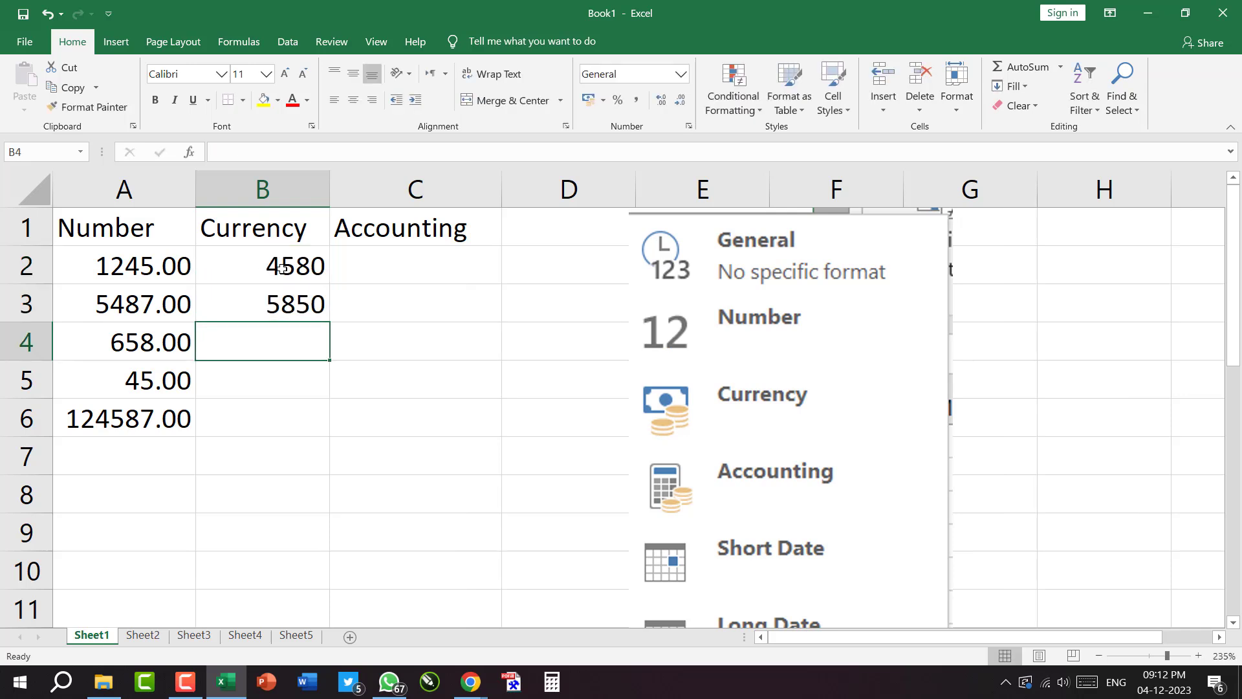
Copy the two Currency values in B2:B3 into C2:C3 under the Accounting heading.
drag(284, 274, 282, 309)
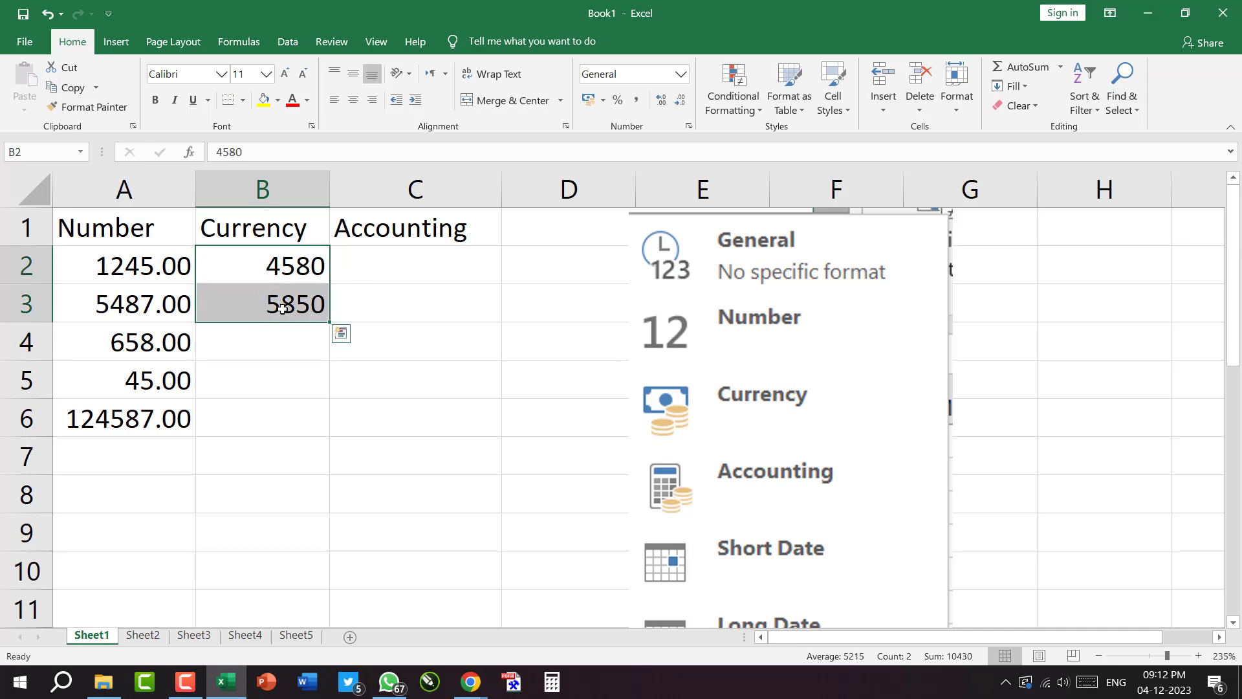
key(ctrl+c)
click(377, 270)
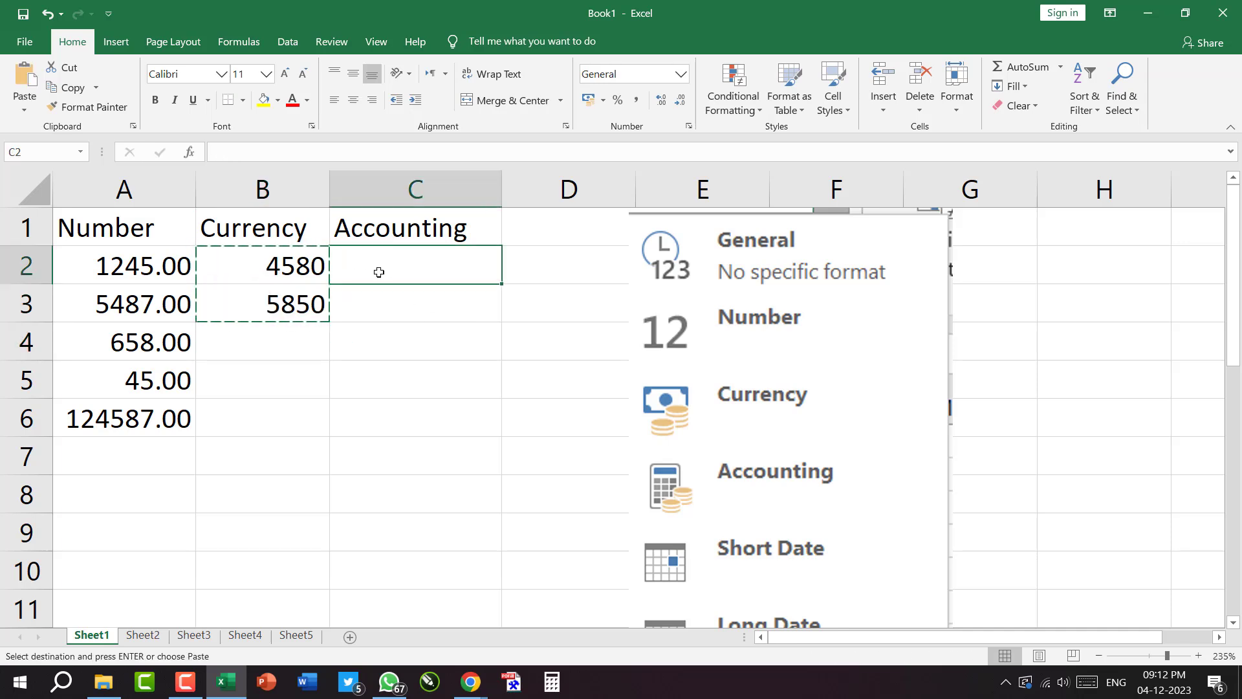
key(ctrl+v)
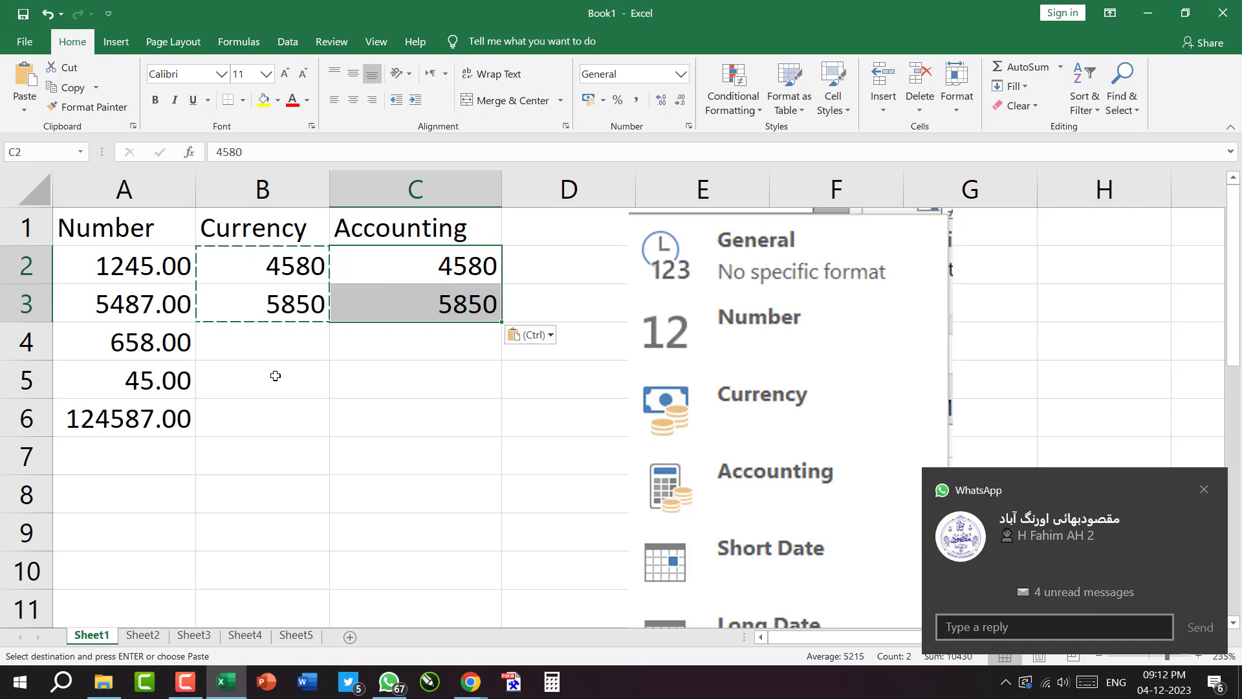
Annotate the Currency and Accounting columns with red arrows to their entries in the format picture, outline both entries, and clear the annotations.
click(264, 372)
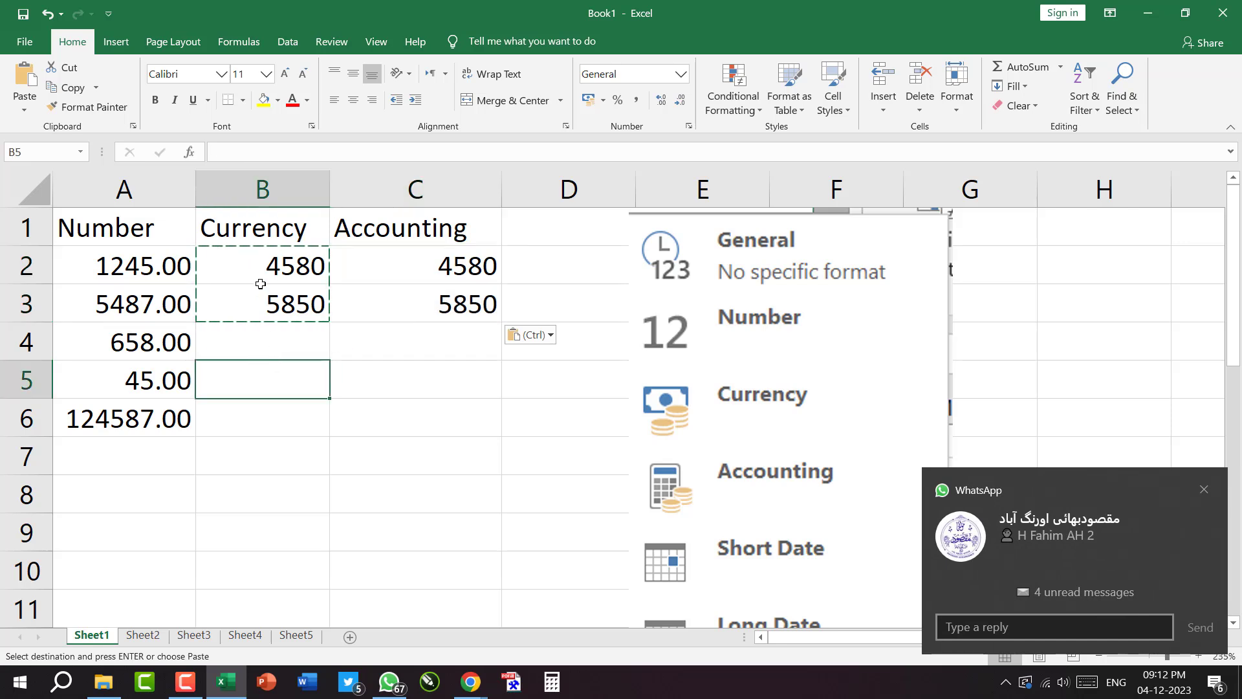
drag(266, 266, 262, 296)
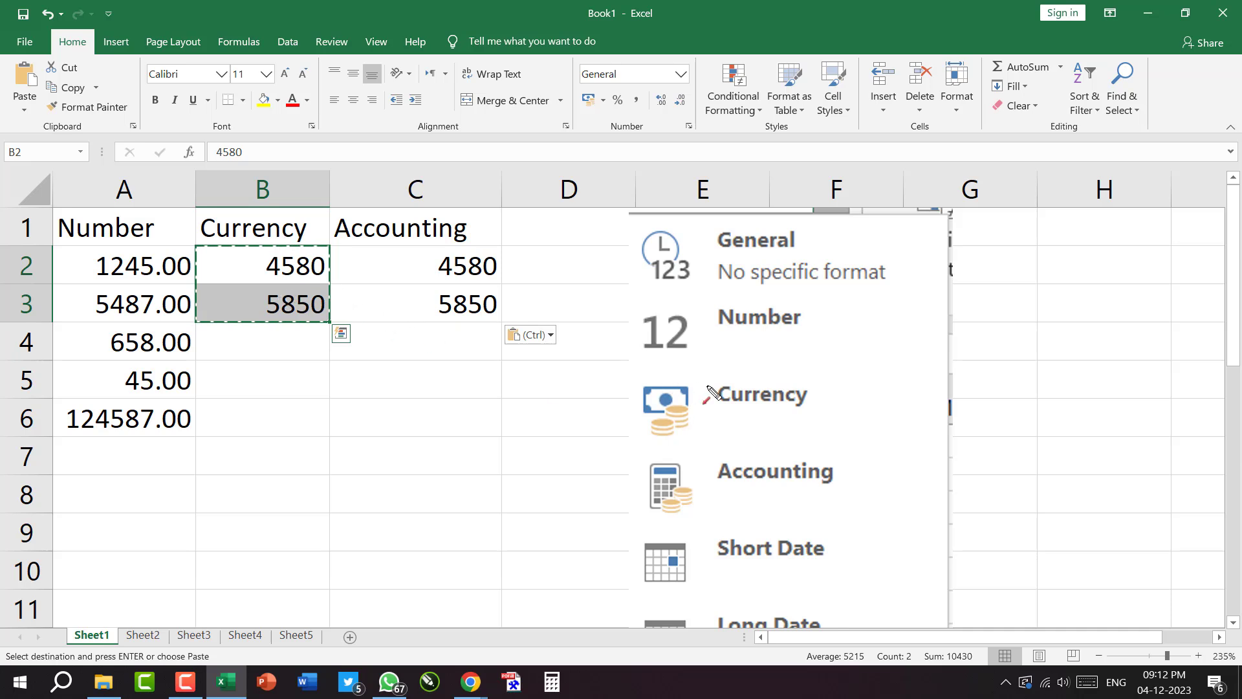
drag(295, 301, 710, 396)
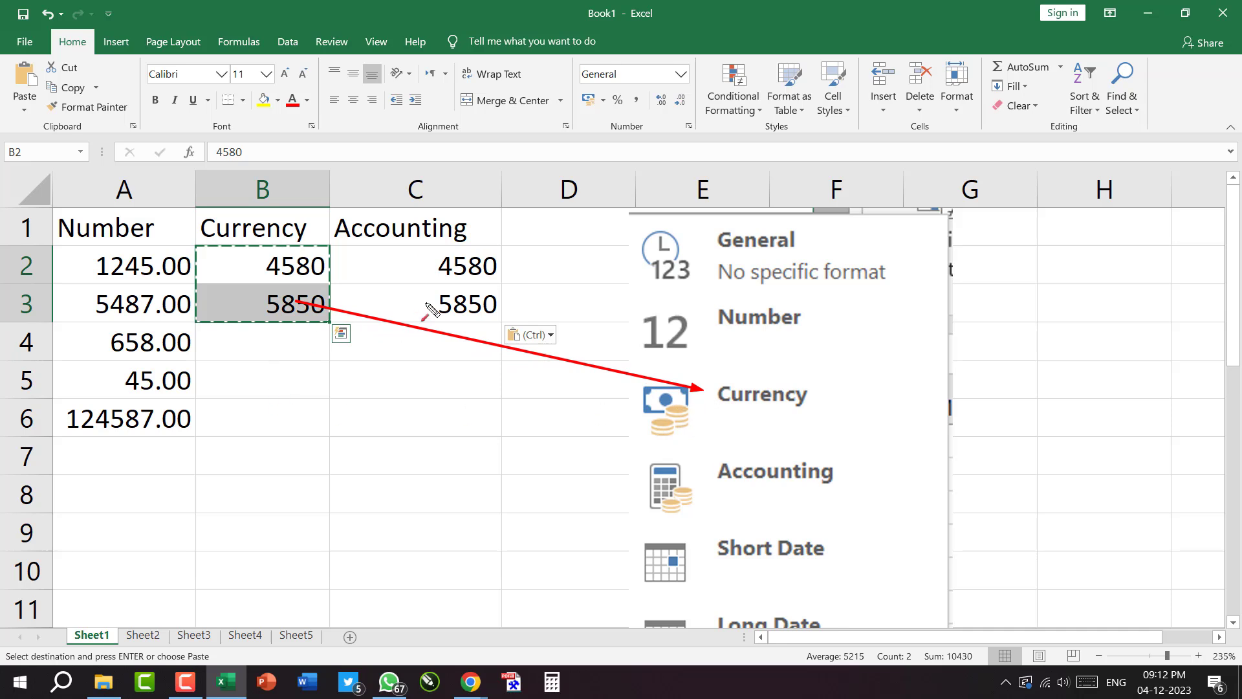
mouse_move(417, 240)
mouse_down()
mouse_move(578, 380)
mouse_move(705, 461)
mouse_up()
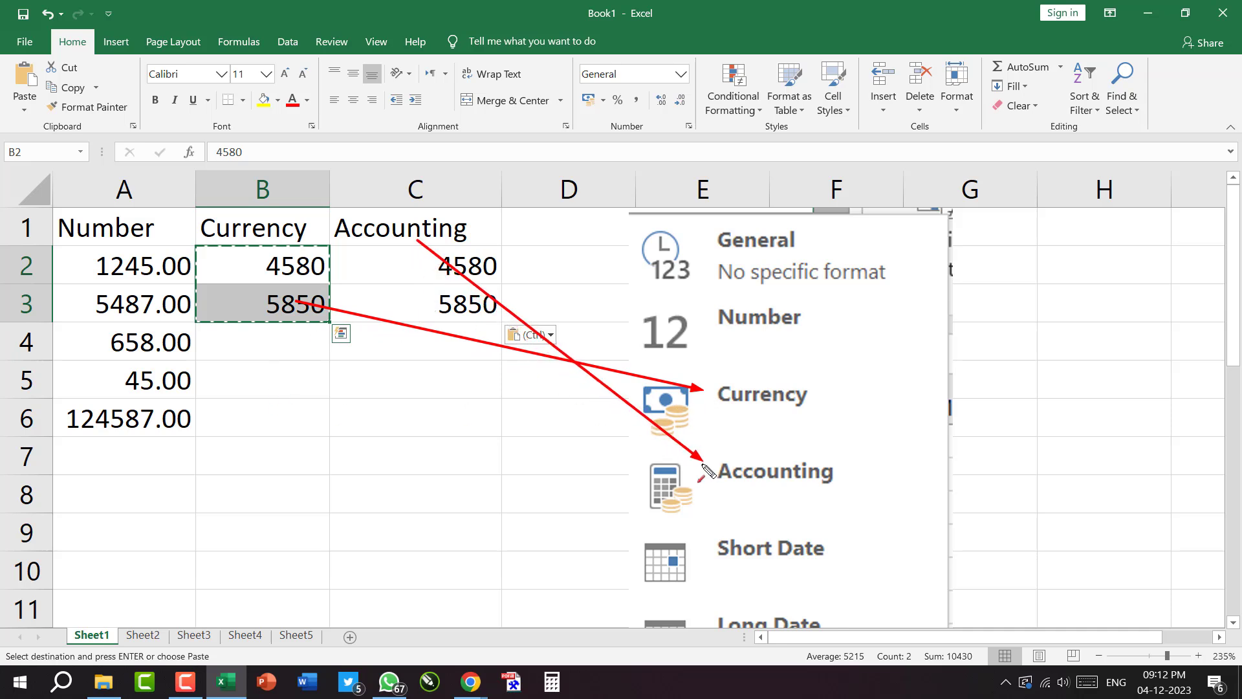
drag(662, 363, 832, 429)
drag(699, 448, 876, 498)
key(Escape)
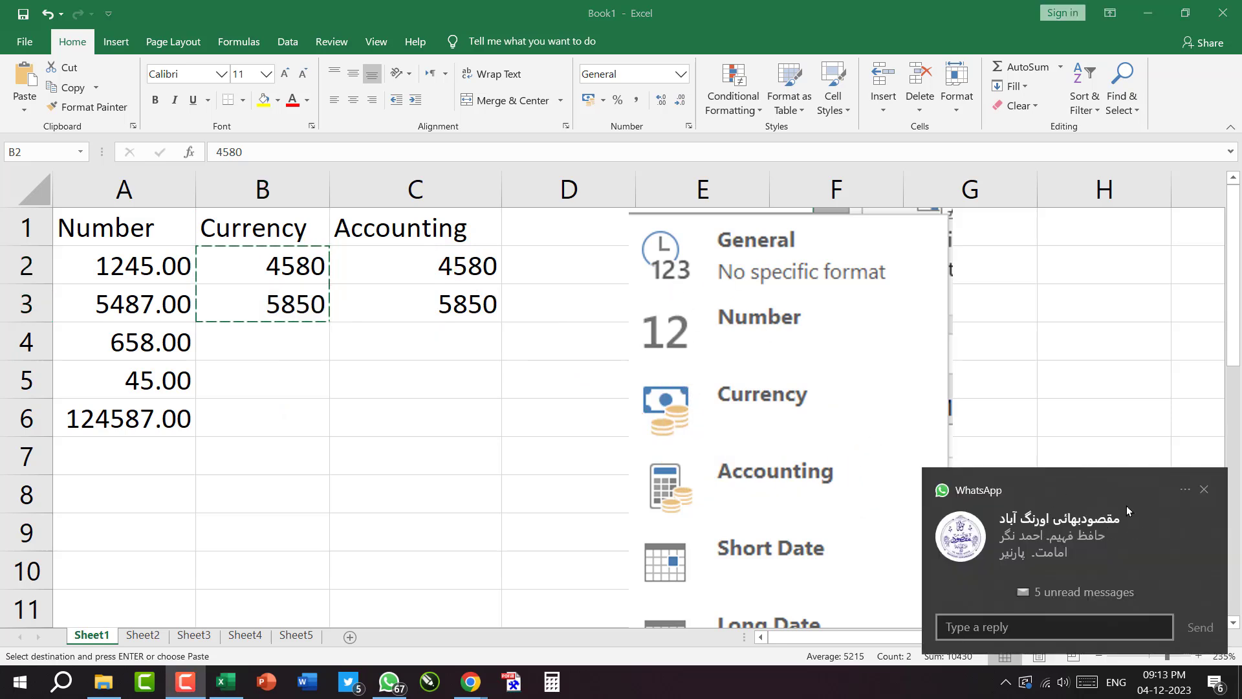
Move the format-list picture away from the data so that it starts at column F, slightly lower on the sheet.
key(ctrl+v)
drag(819, 386, 824, 360)
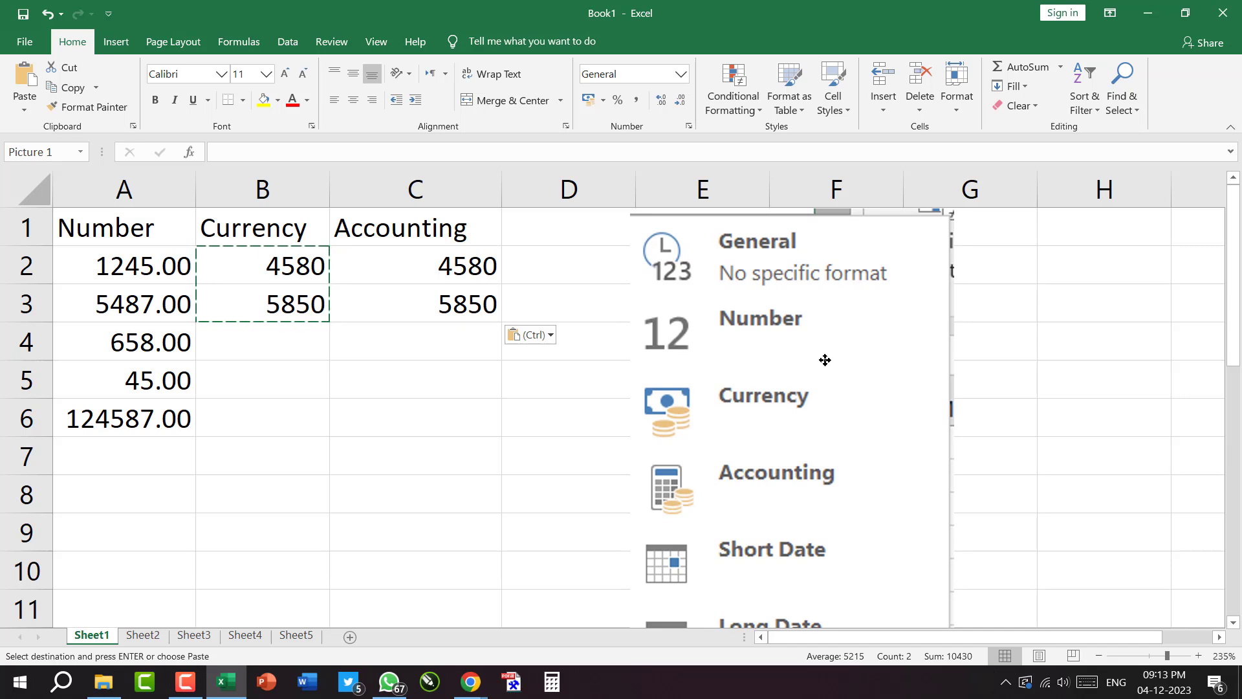
drag(825, 359, 825, 360)
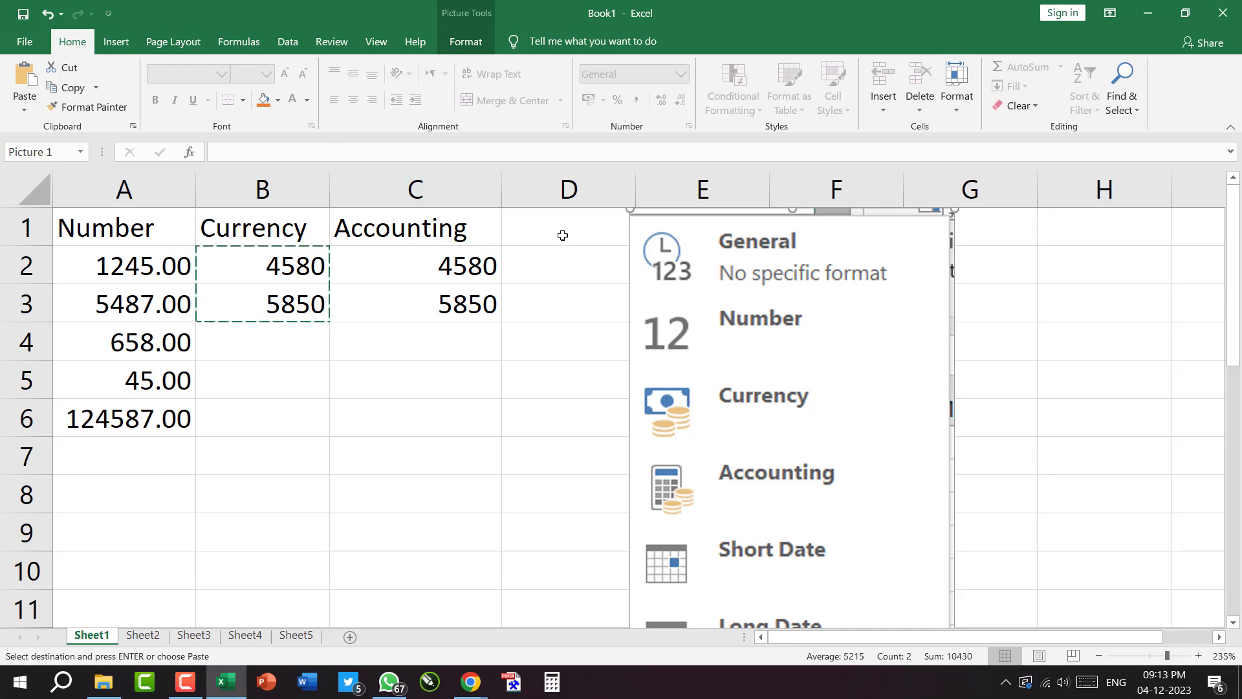
drag(740, 346, 882, 366)
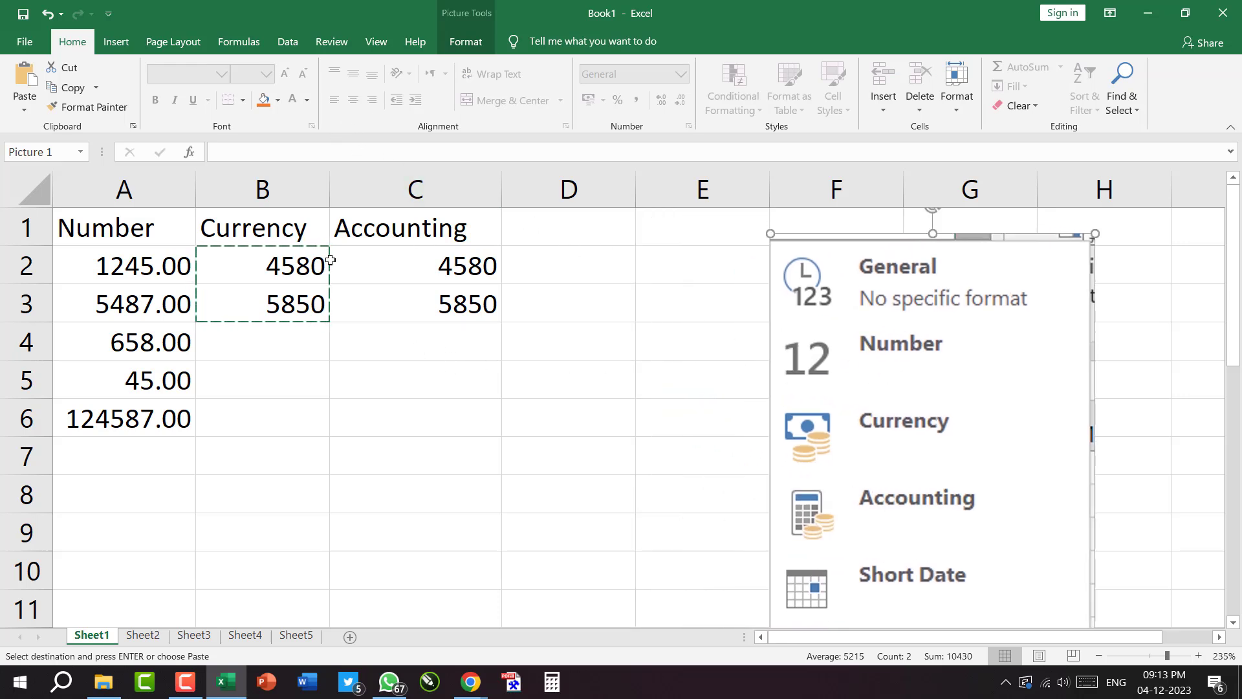
Select B2:B3, annotate the Number format group with a red arrow and rectangle, and clear the annotations.
click(286, 264)
click(265, 302)
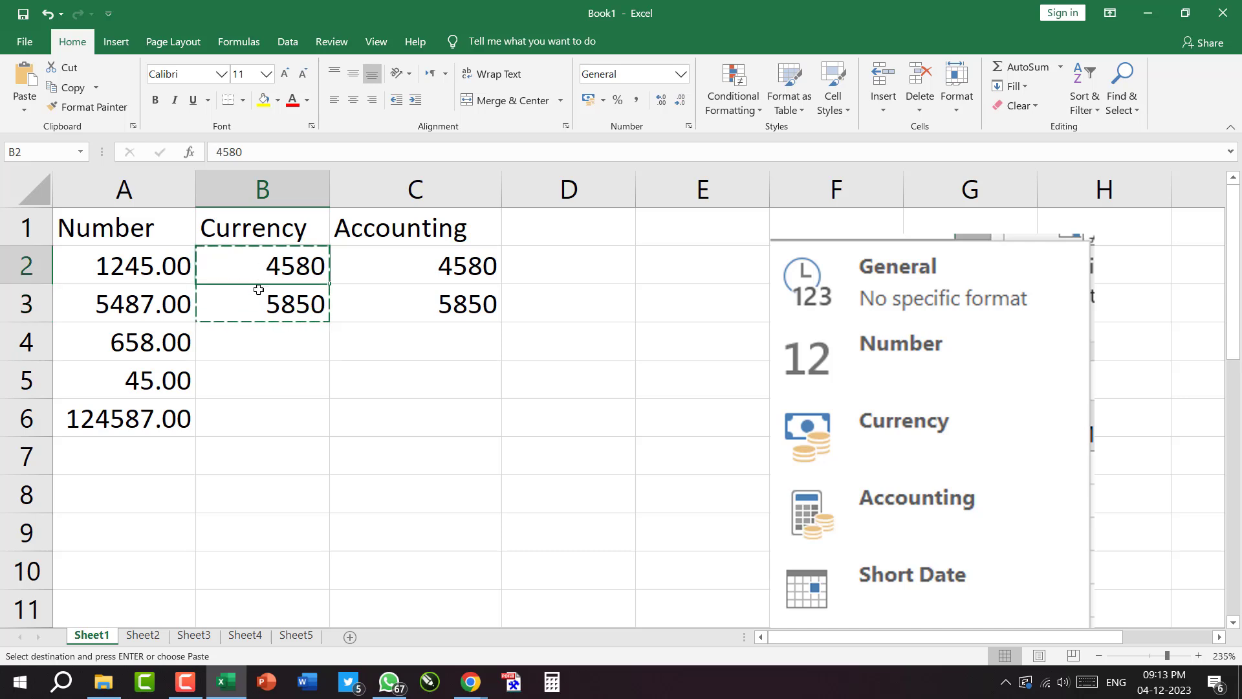
drag(258, 278, 257, 302)
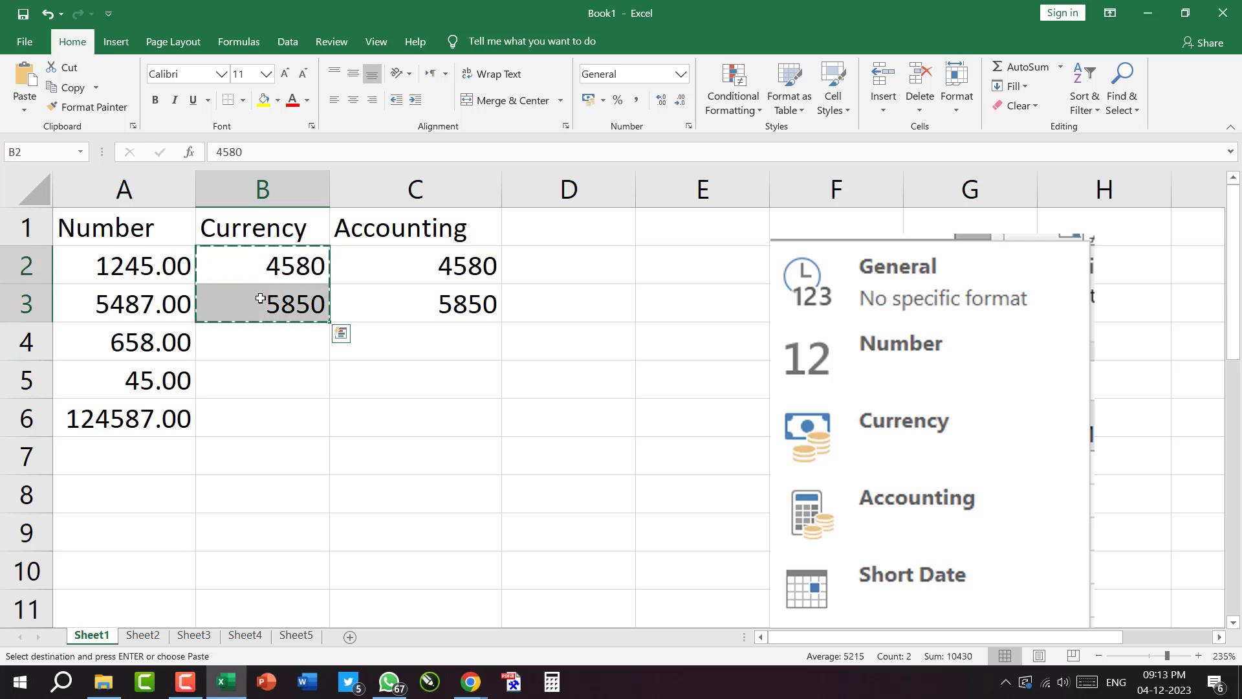
drag(318, 264, 571, 148)
key(Escape)
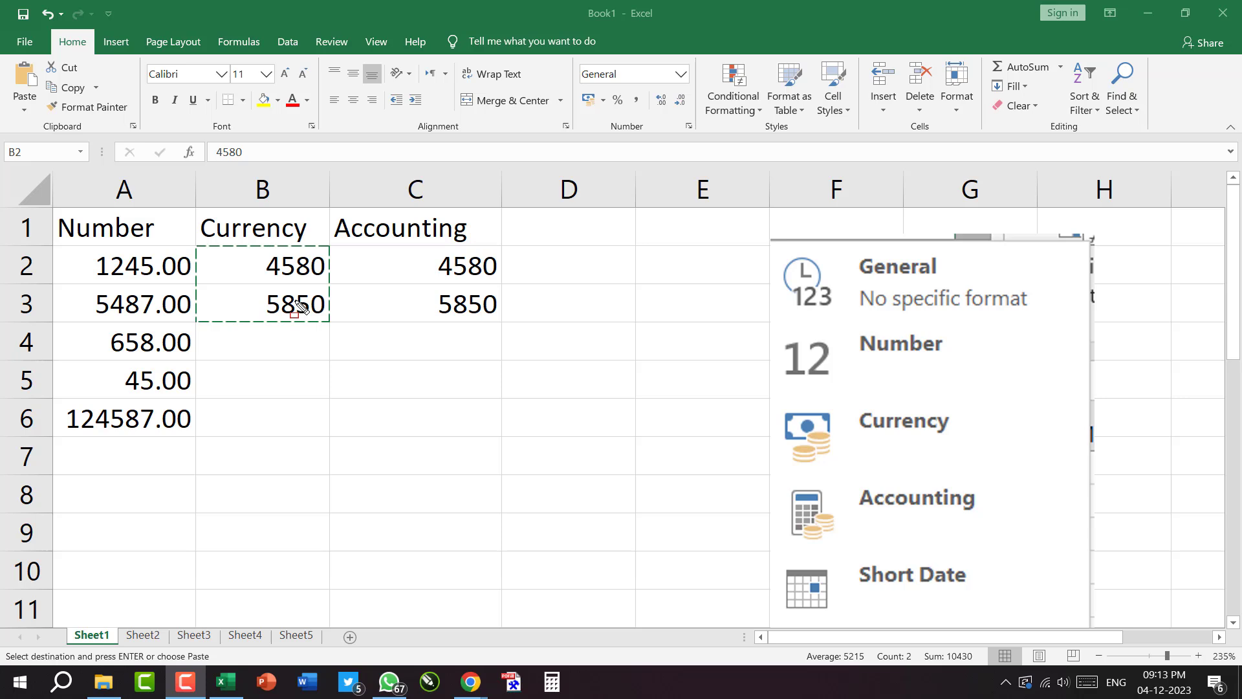
drag(562, 56, 697, 137)
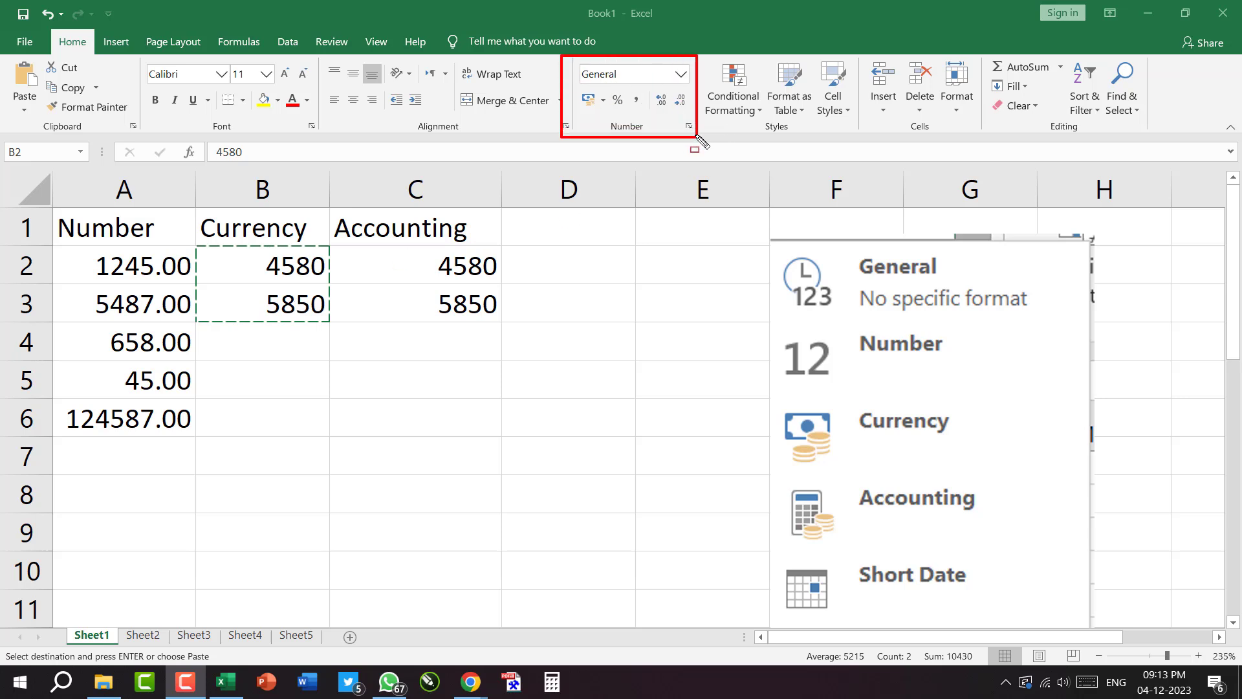
key(Escape)
Apply the Currency number format to B2:B3 and widen columns B and C.
click(681, 78)
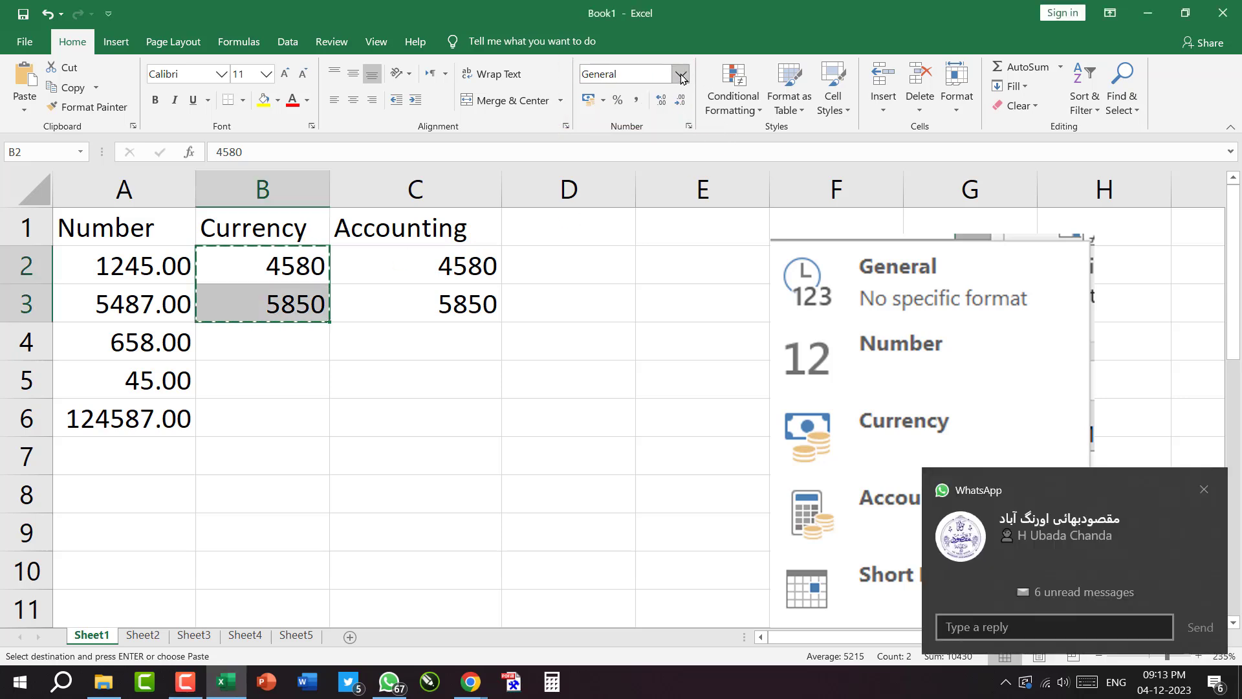
click(681, 75)
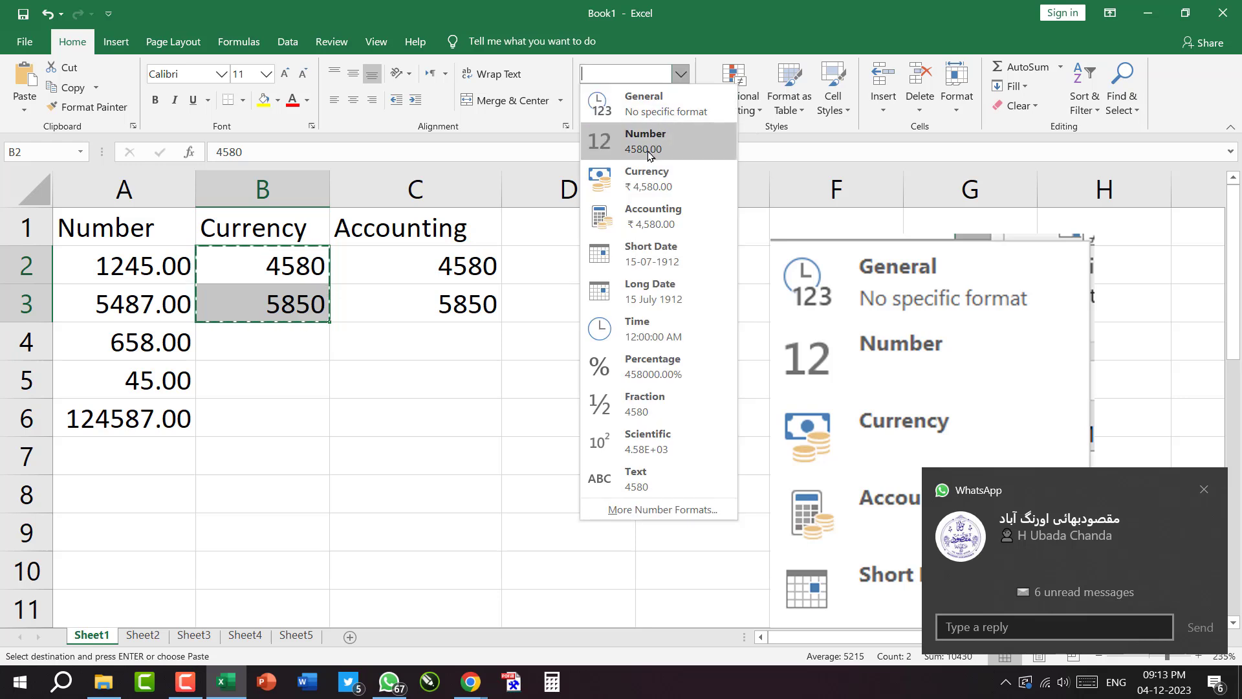
click(626, 186)
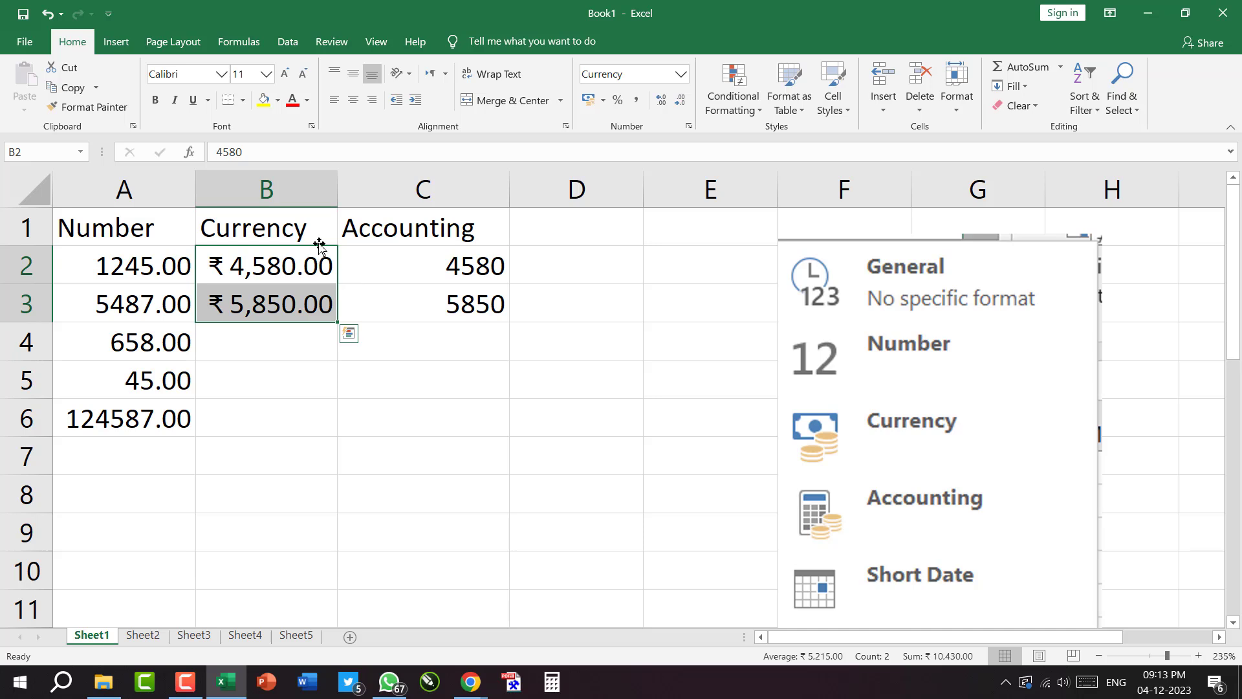
drag(336, 189, 404, 188)
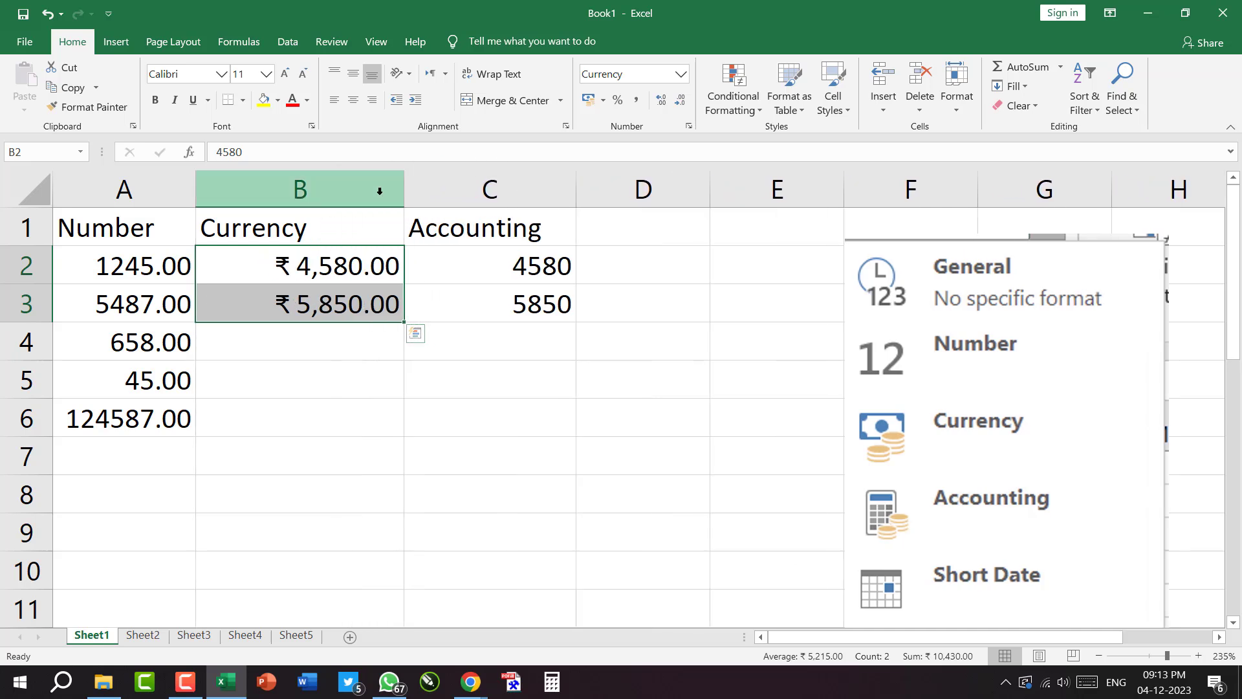
drag(569, 188, 616, 189)
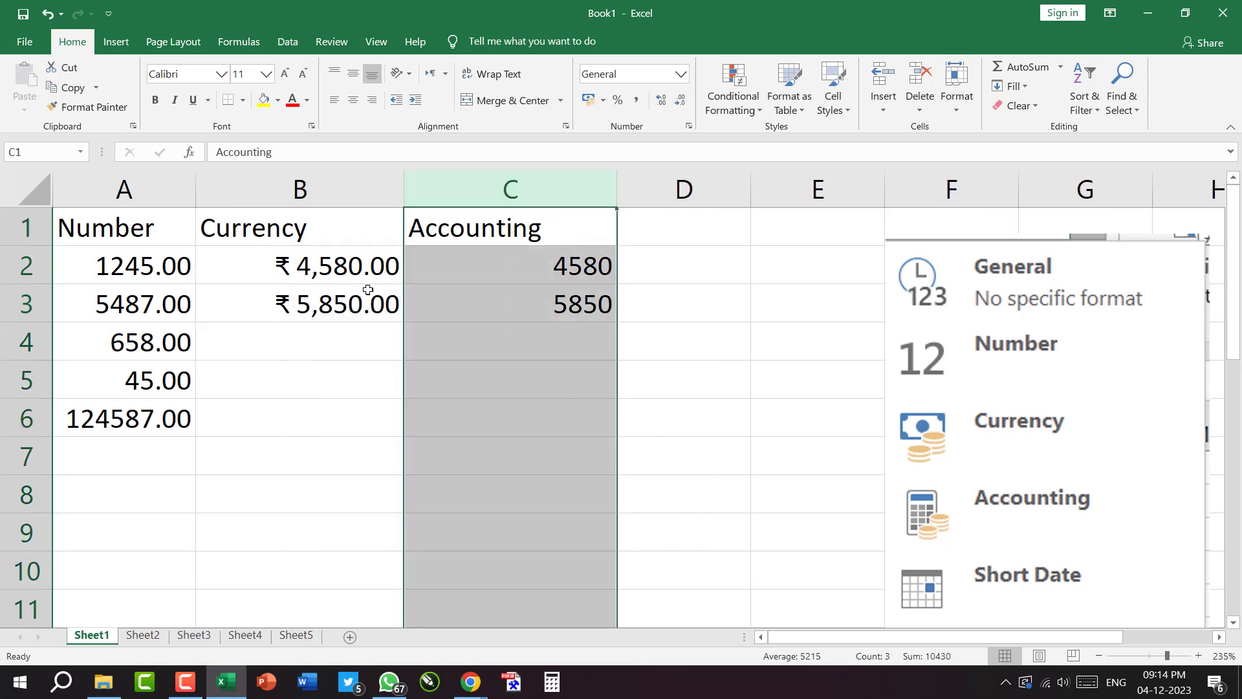
Apply the Accounting number format to C2:C3.
drag(449, 267, 444, 308)
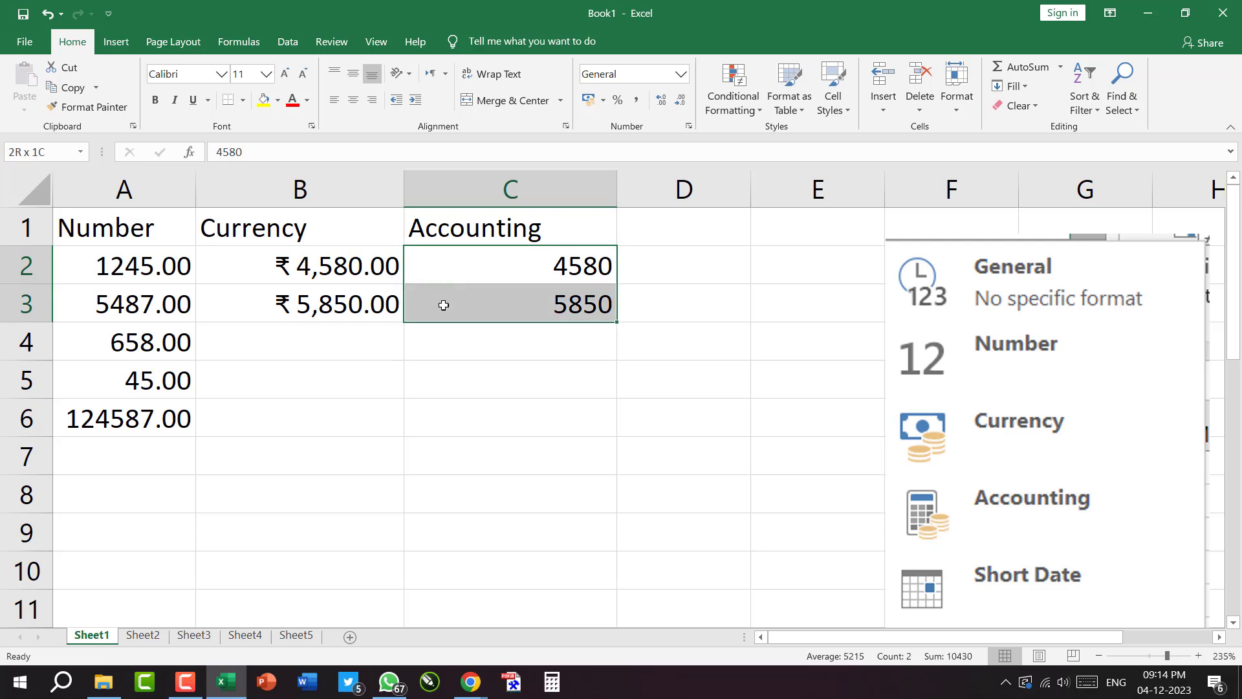
click(680, 75)
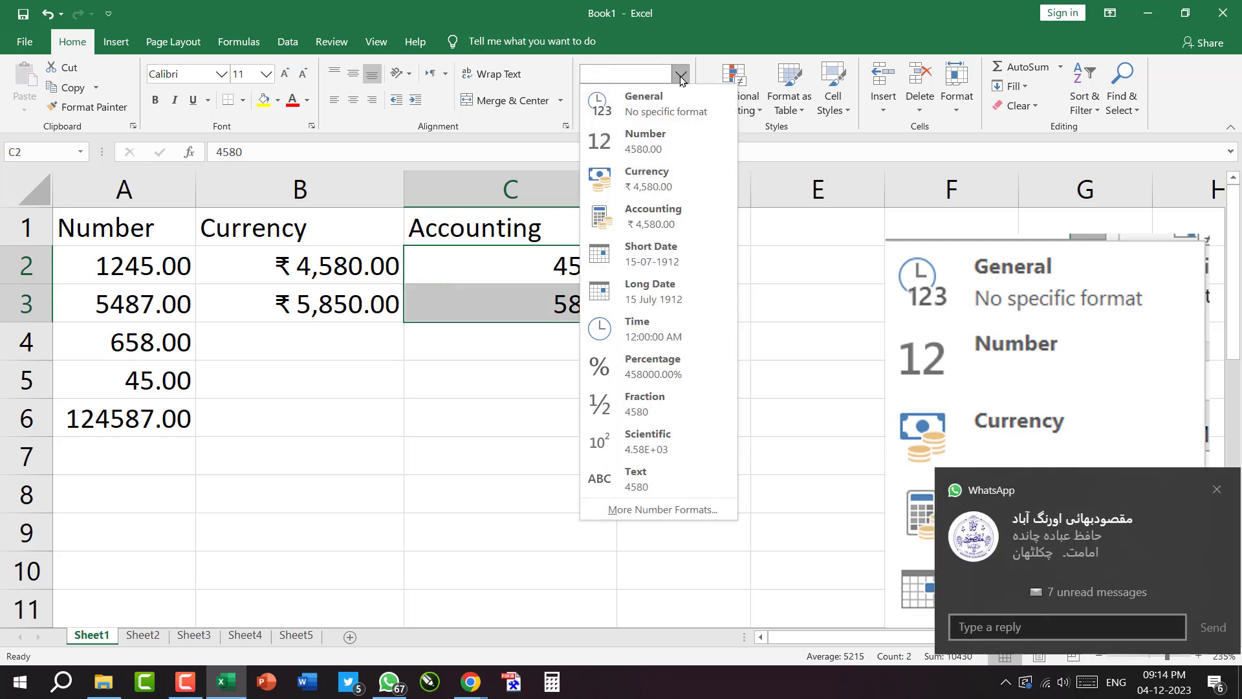
click(642, 220)
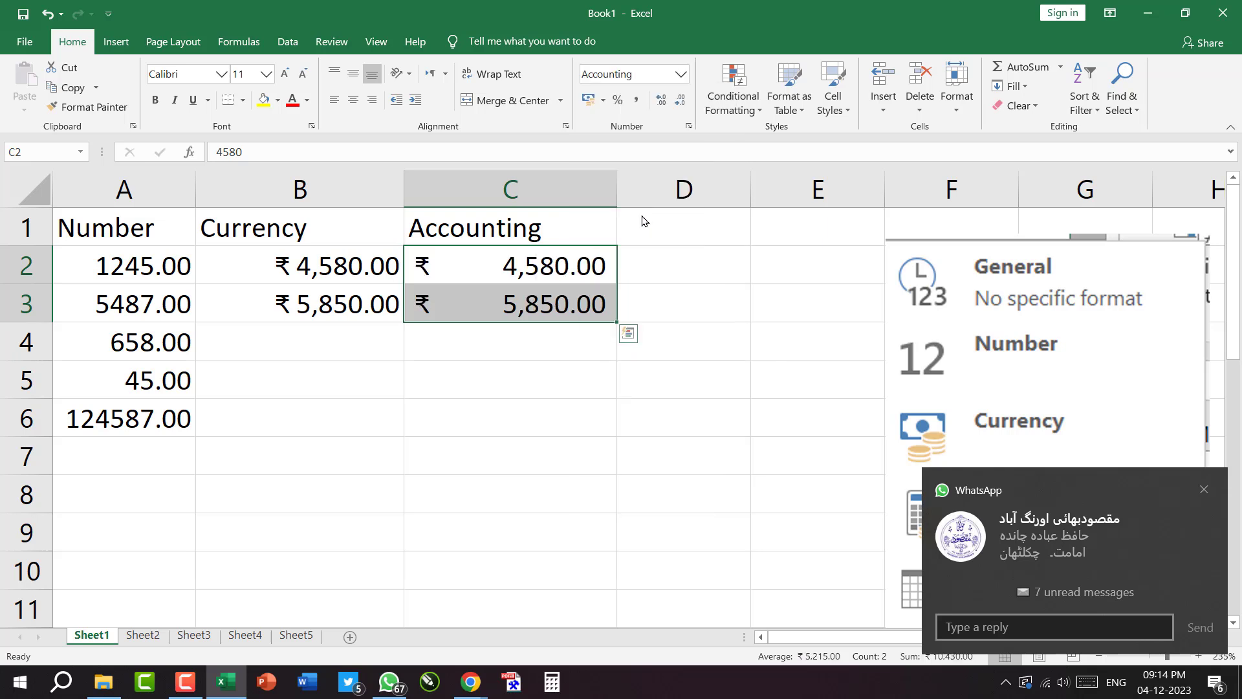
Compare how the Currency values in B2:B3 and the Accounting values in C2:C3 are displayed.
click(474, 454)
click(282, 279)
mouse_move(282, 279)
mouse_down()
mouse_move(291, 304)
mouse_move(297, 280)
mouse_move(381, 301)
mouse_up()
click(501, 267)
click(499, 363)
drag(304, 272, 315, 301)
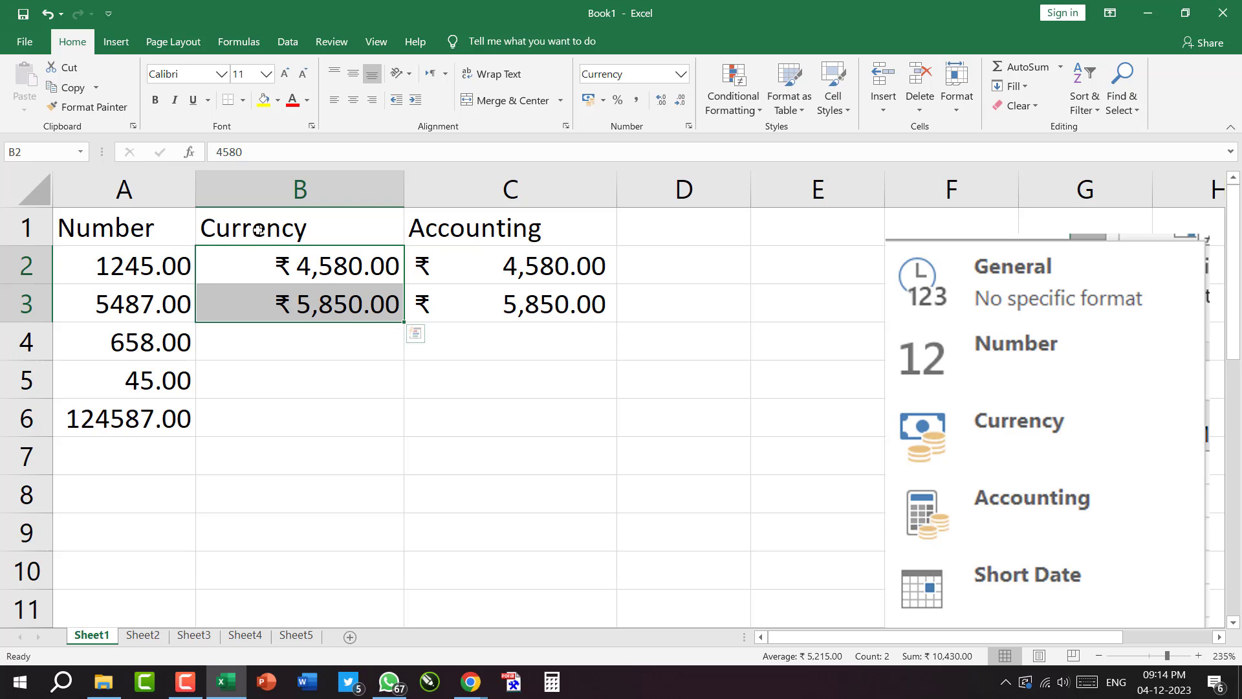
click(436, 233)
click(311, 229)
click(503, 417)
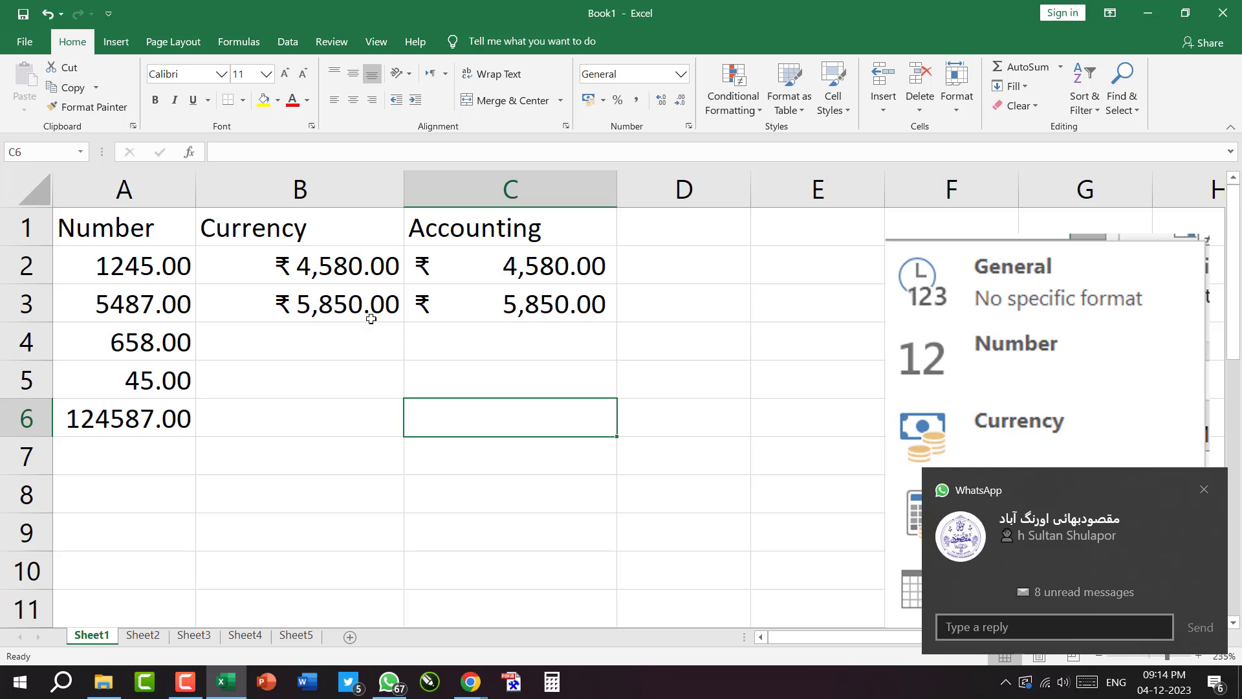
drag(299, 270, 336, 306)
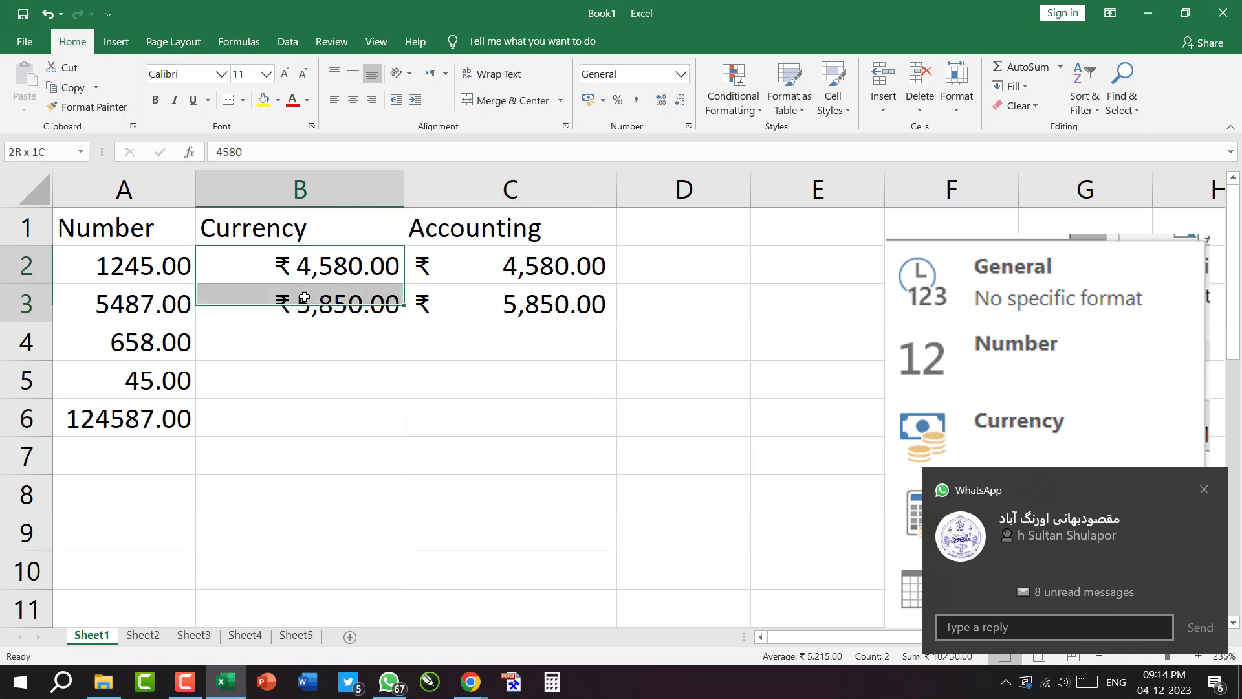
click(421, 380)
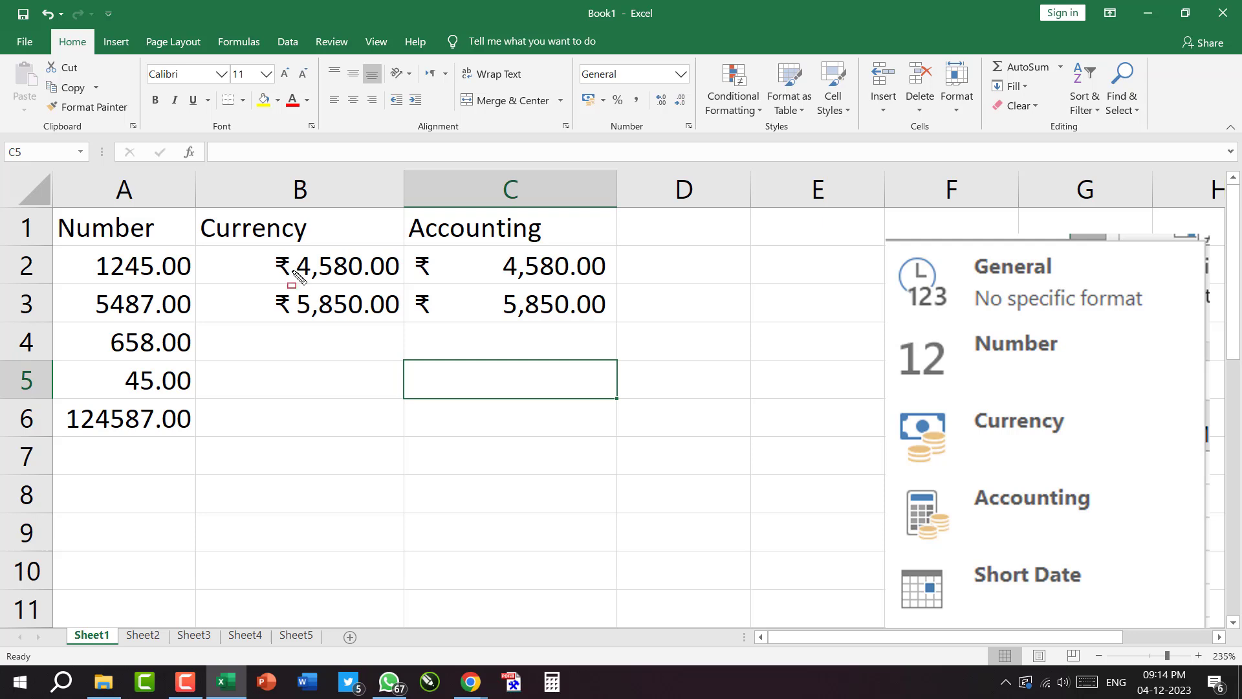
Outline the rupee symbols in B2:B3 and C2:C3 with red rectangles and clear the annotations.
mouse_move(279, 267)
mouse_down()
mouse_move(295, 277)
mouse_move(296, 321)
mouse_up()
mouse_move(399, 244)
mouse_down()
mouse_move(451, 279)
mouse_move(452, 321)
mouse_up()
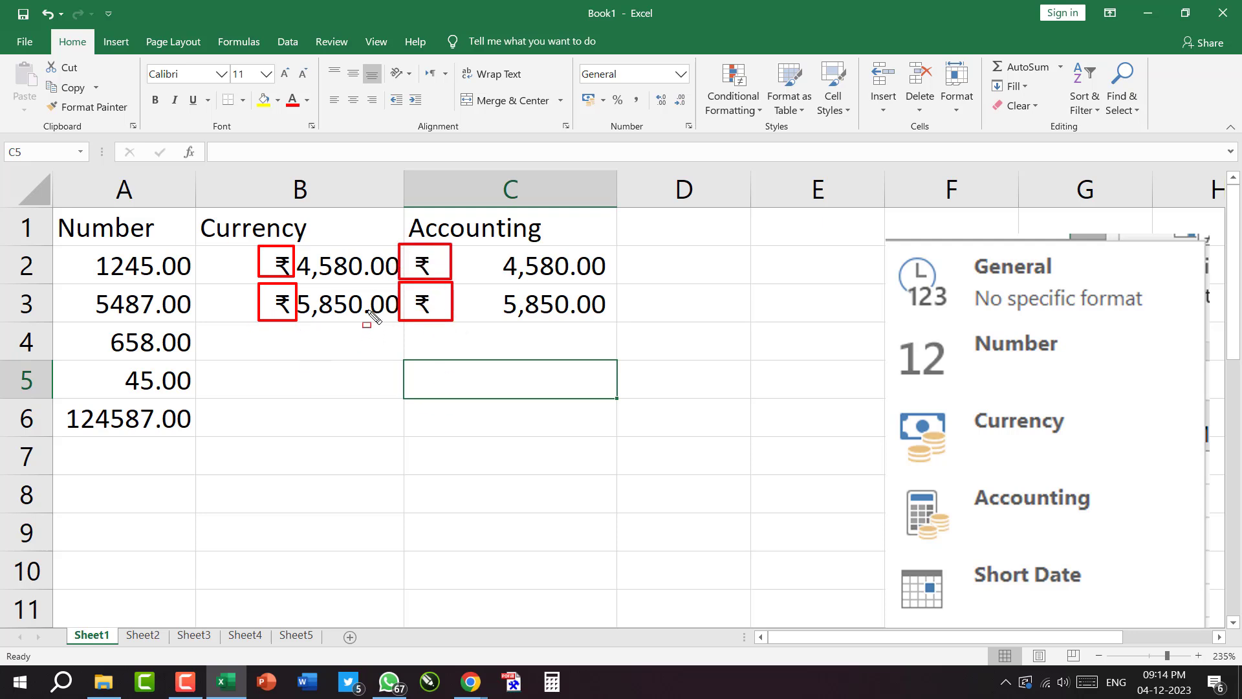
key(Escape)
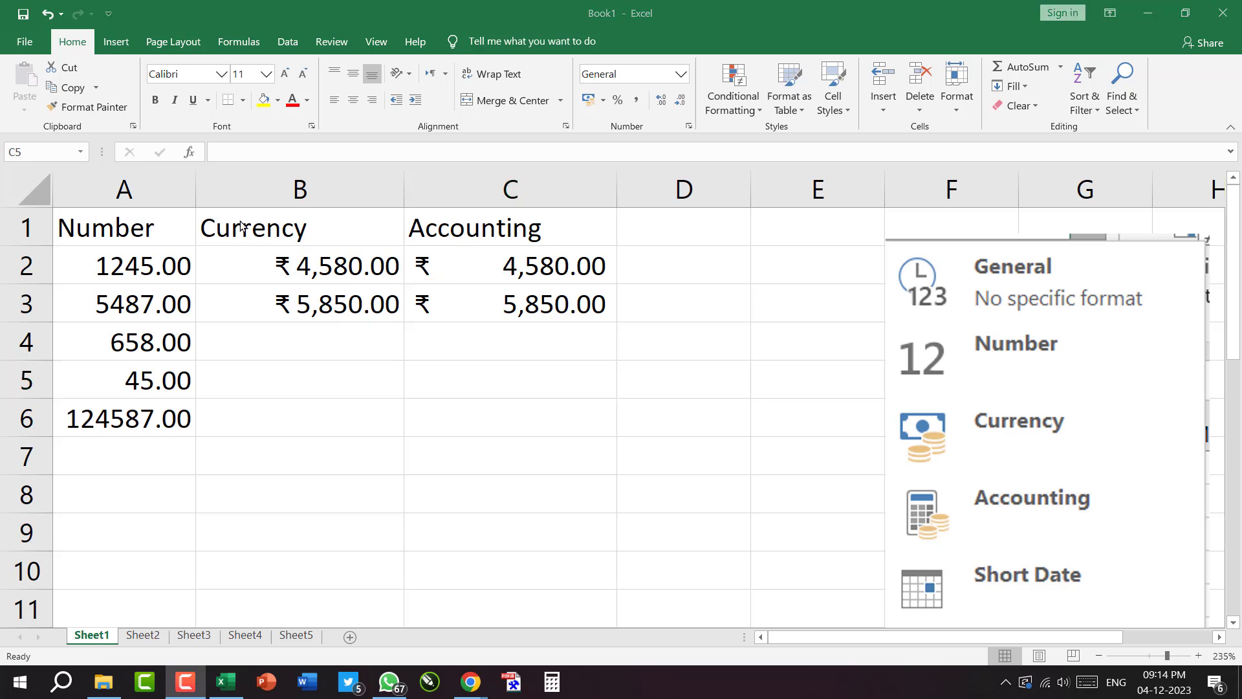
Outline B2:B3, the Accounting column and the gaps between symbol and number in C2:C3 in red, and clear the annotations.
click(265, 196)
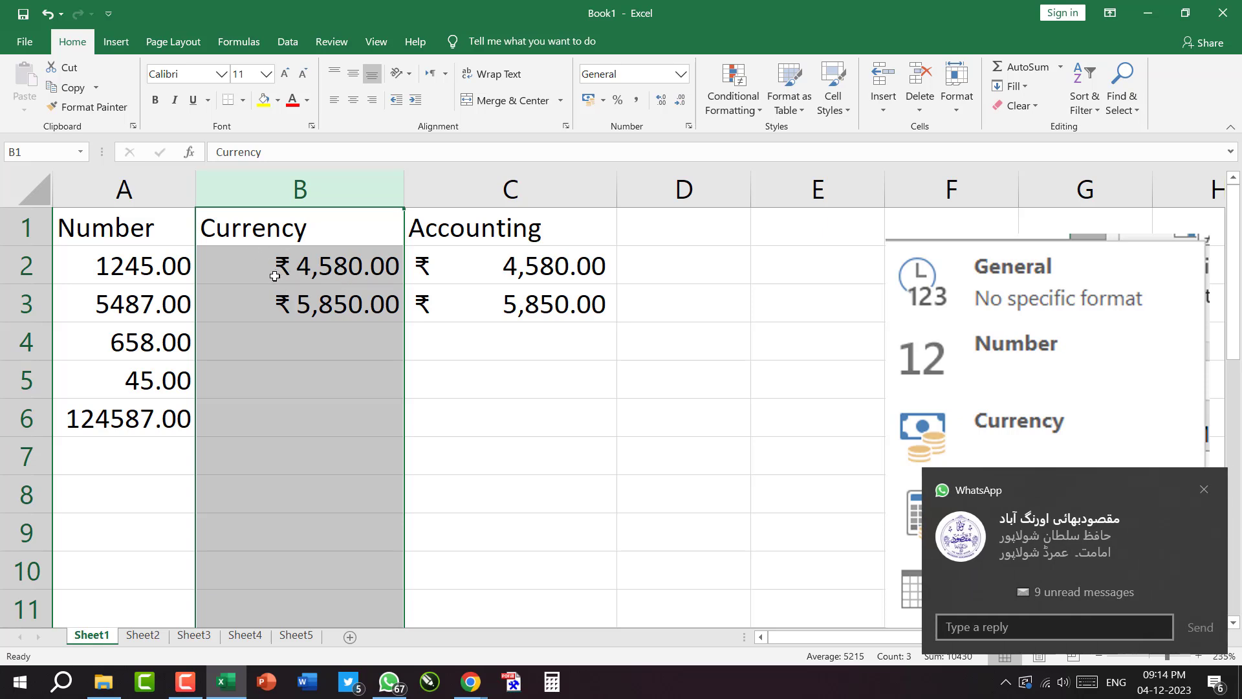
drag(250, 244, 401, 322)
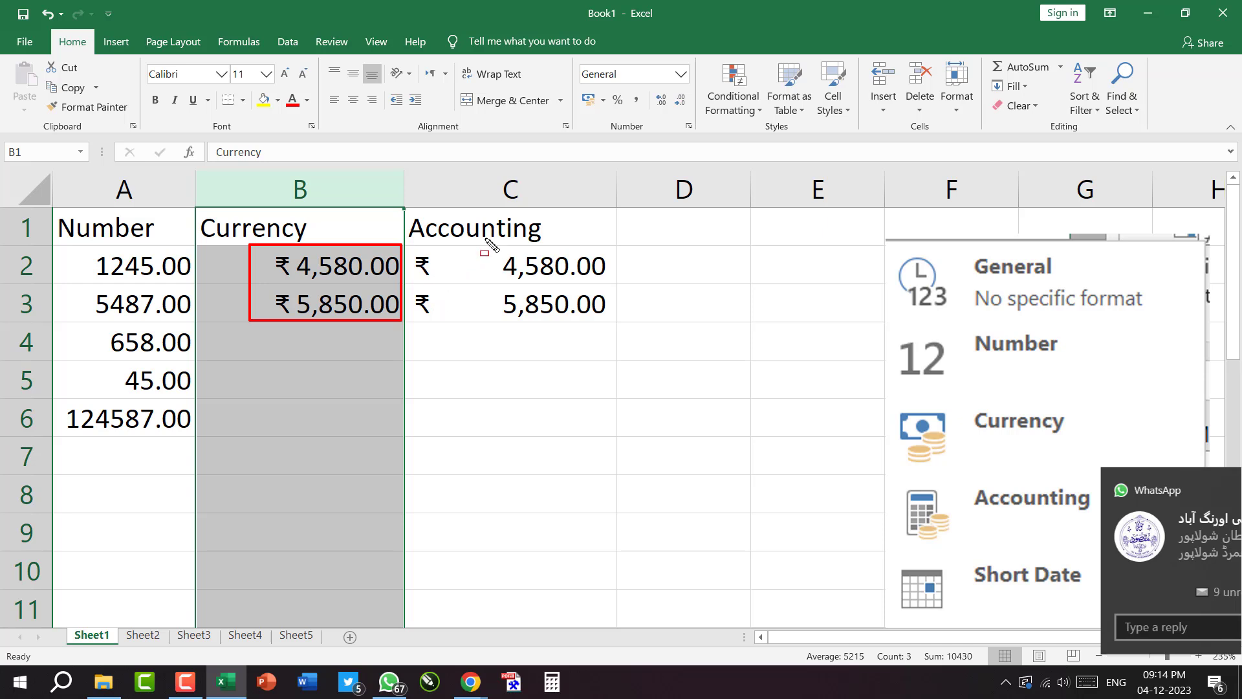
mouse_move(400, 193)
mouse_down()
mouse_move(573, 336)
mouse_move(621, 330)
mouse_up()
mouse_move(436, 257)
mouse_down()
mouse_move(493, 281)
mouse_move(478, 313)
mouse_move(501, 322)
mouse_up()
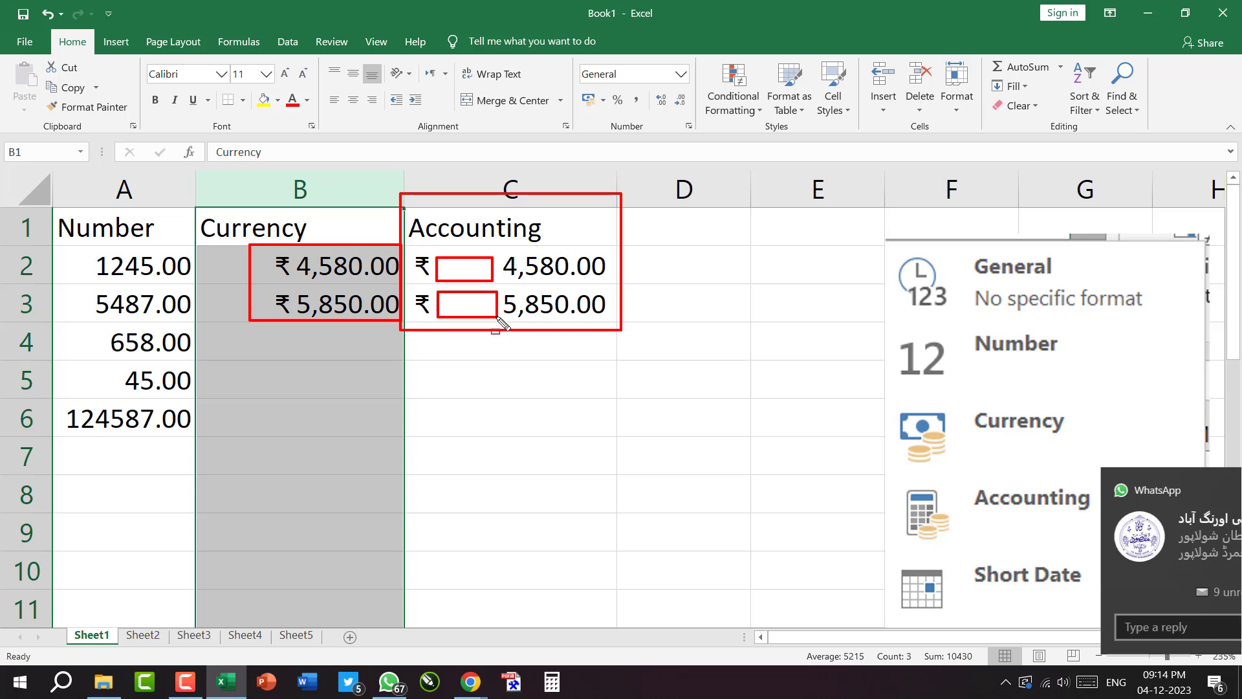
key(Escape)
Try the Accounting number format on the Currency values in B2:B3 and undo the change.
click(338, 308)
click(311, 275)
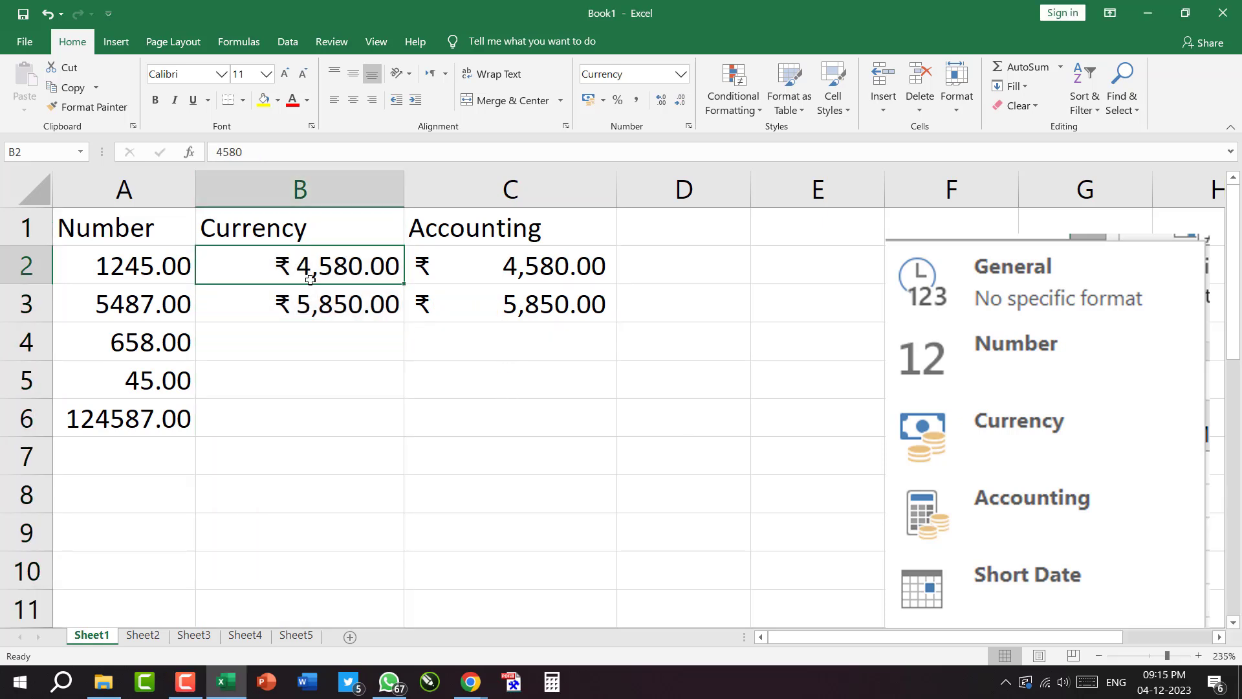
drag(310, 275, 310, 301)
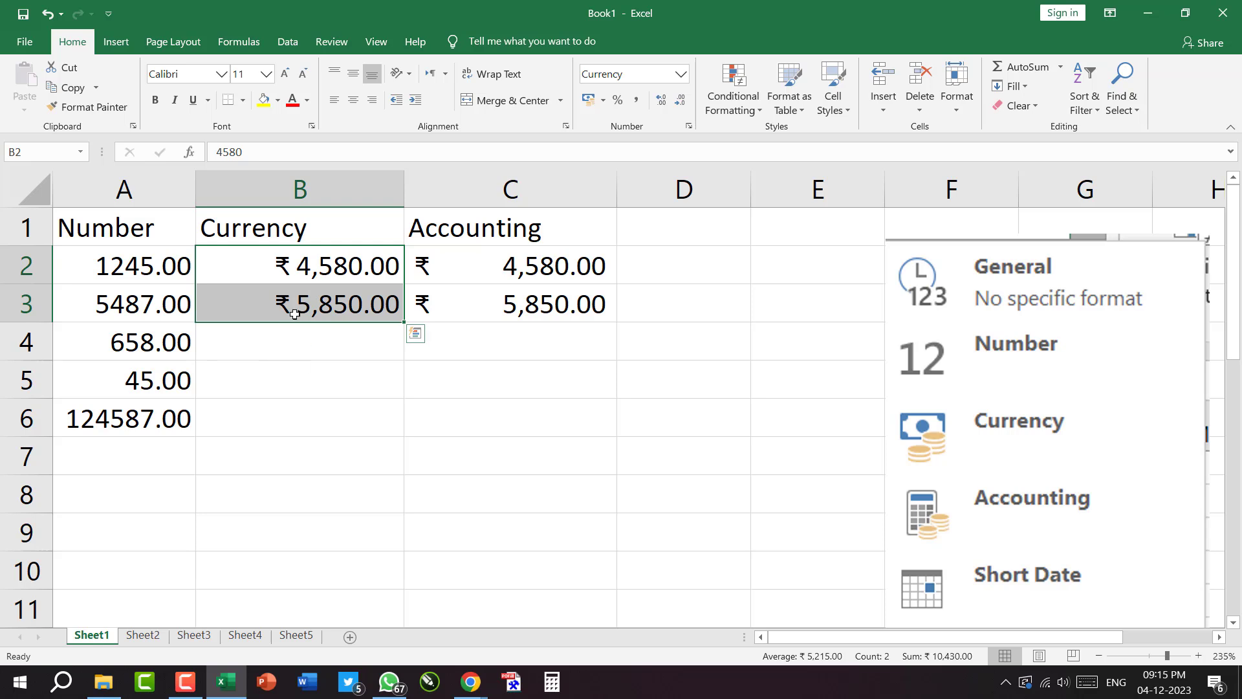
click(235, 233)
drag(275, 270, 272, 302)
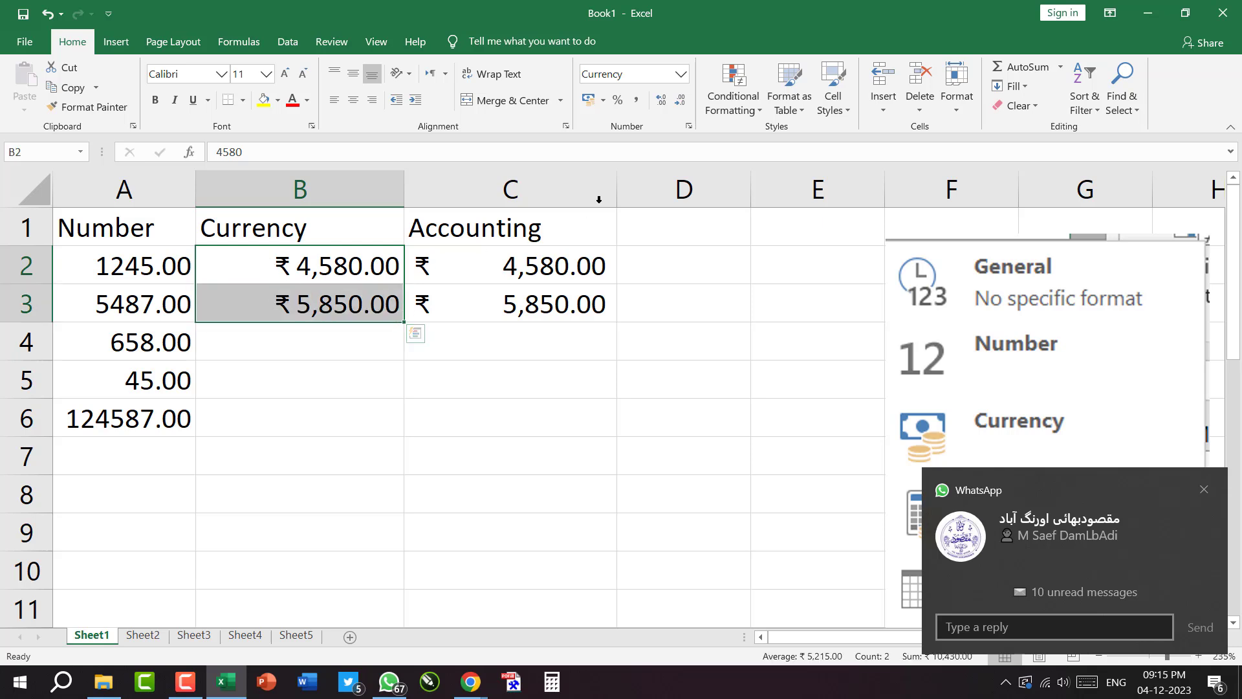
click(681, 77)
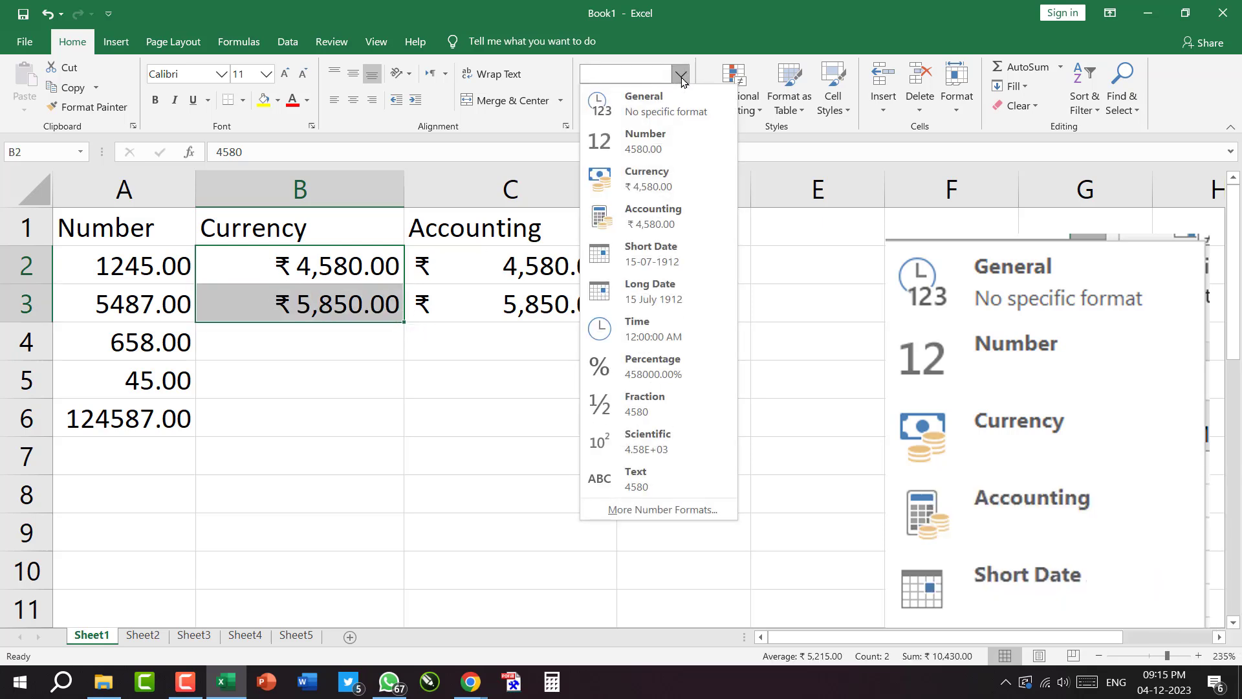
click(650, 216)
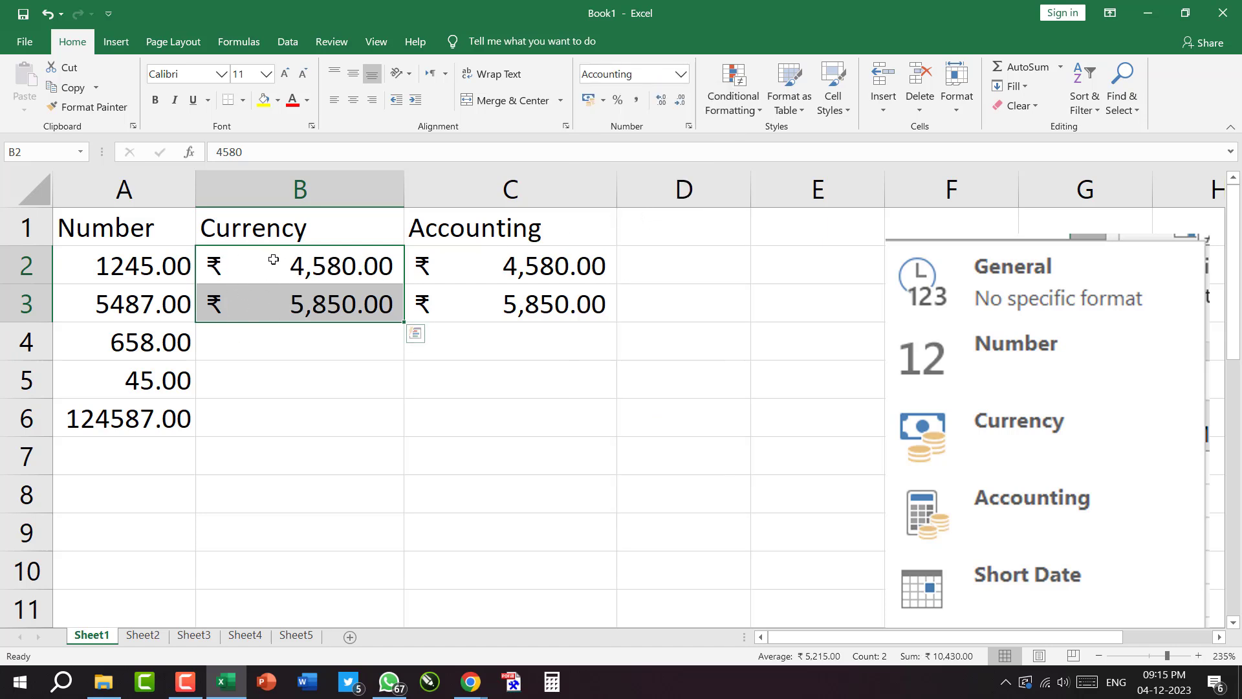
key(ctrl+z)
Check the number formats of the Currency values in B2:B3 and the Accounting value in C2.
click(324, 377)
drag(309, 267, 307, 305)
click(477, 268)
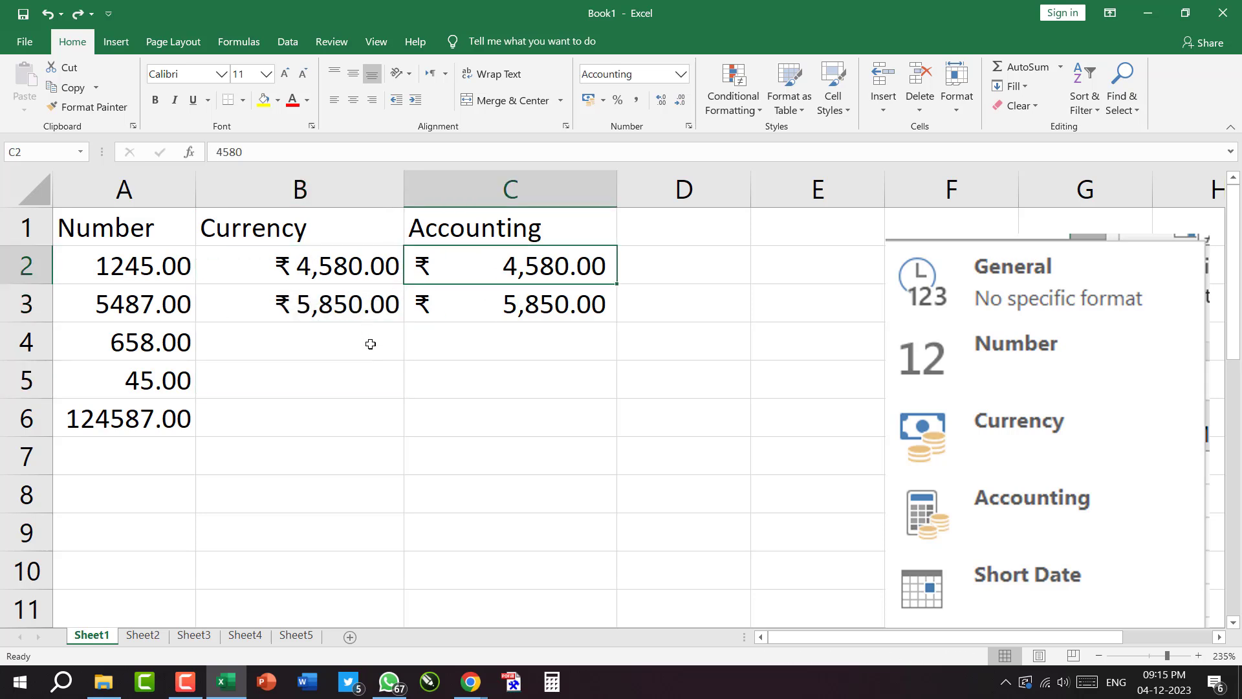
Replace the Currency value in B3 with 0.
click(342, 339)
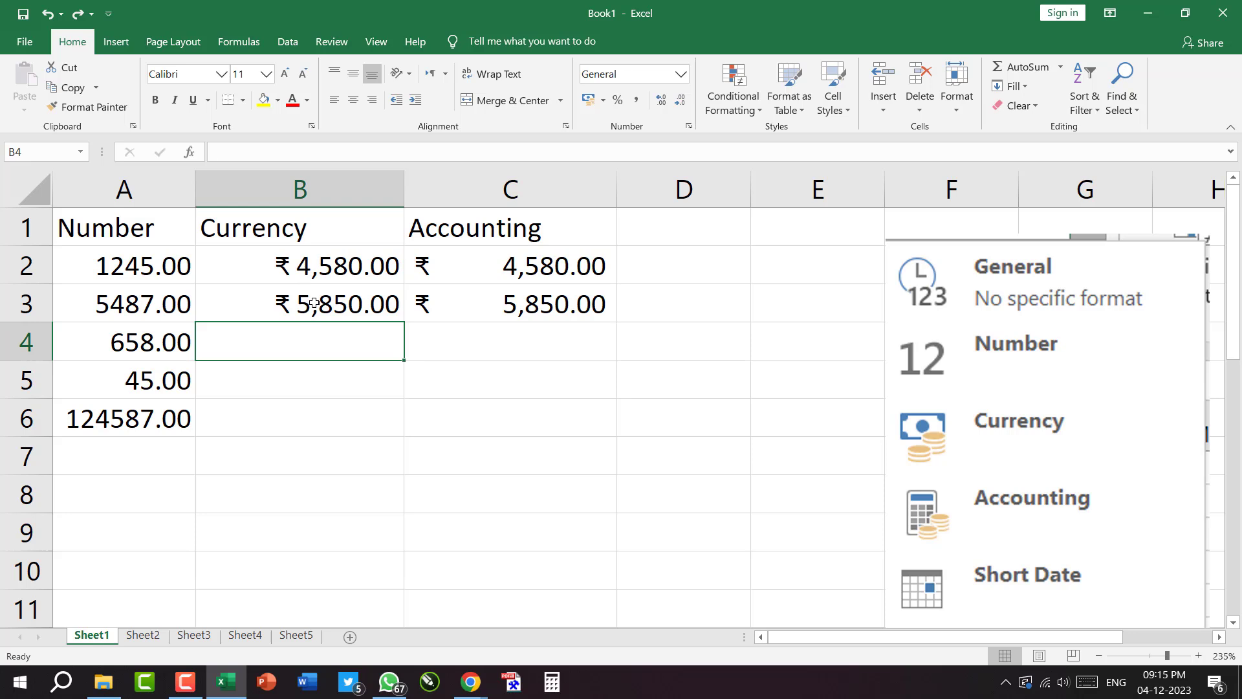
click(332, 304)
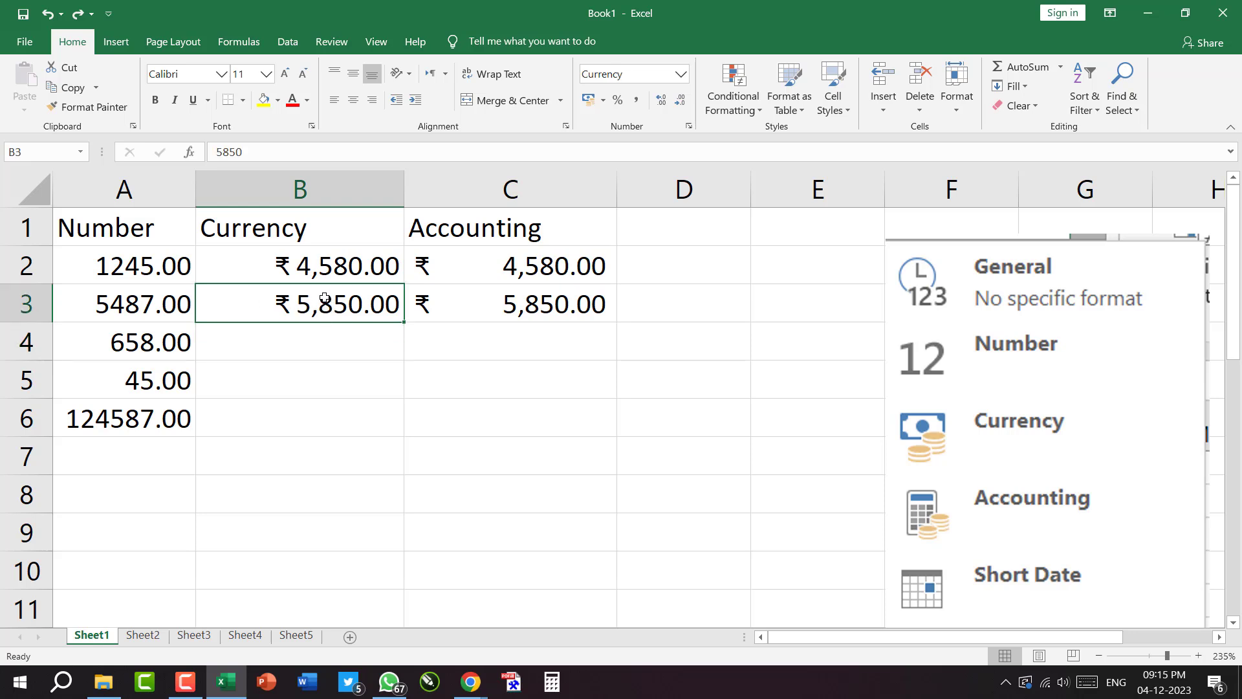
text(0)
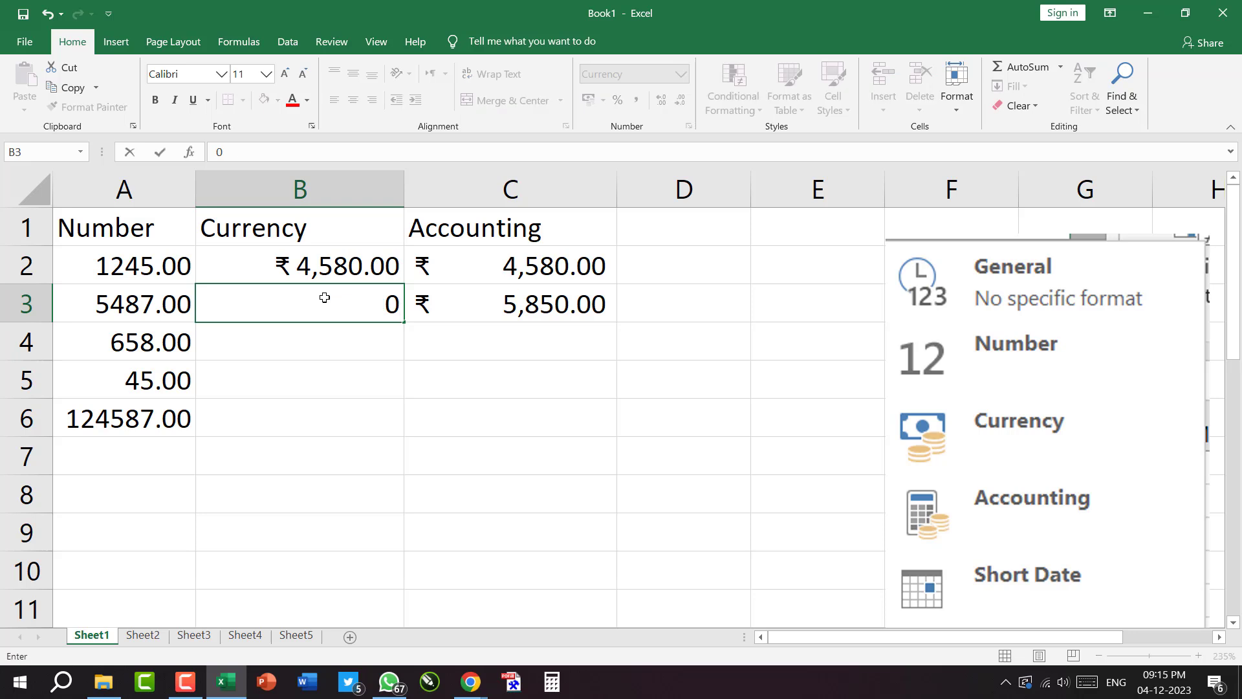
key(Return)
click(329, 313)
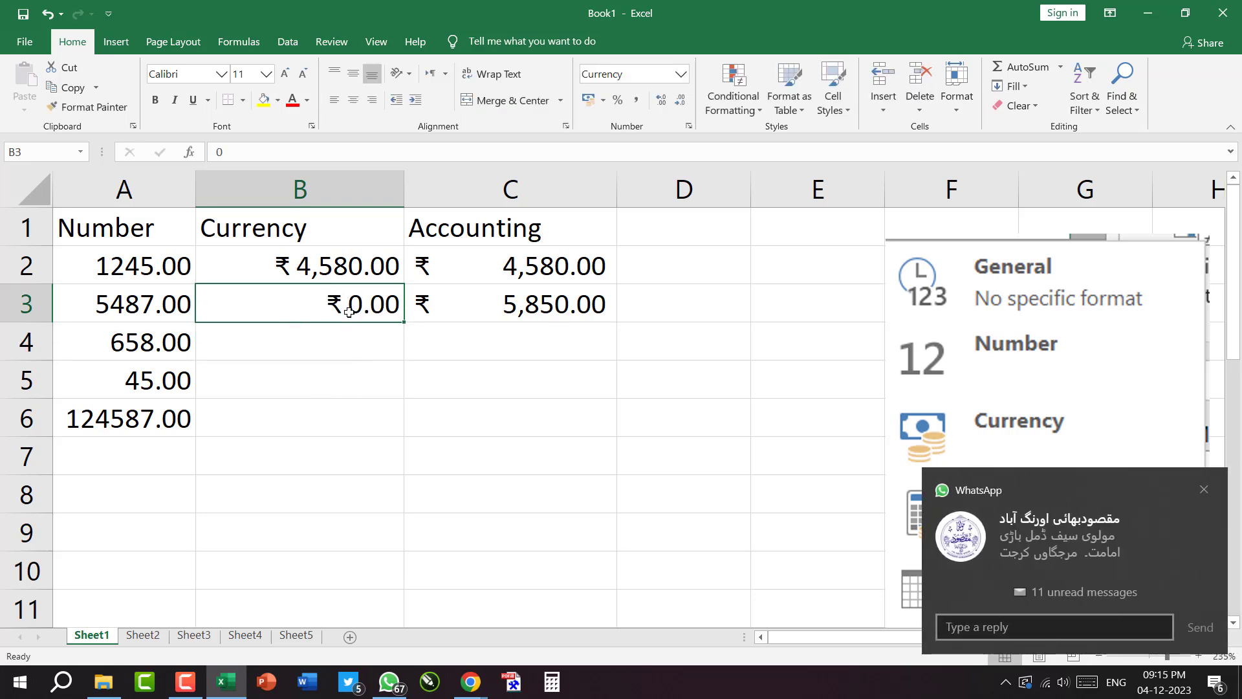
Try one extra decimal place on the values in B2:C3, and reduce them to zero decimal places.
drag(282, 259, 466, 300)
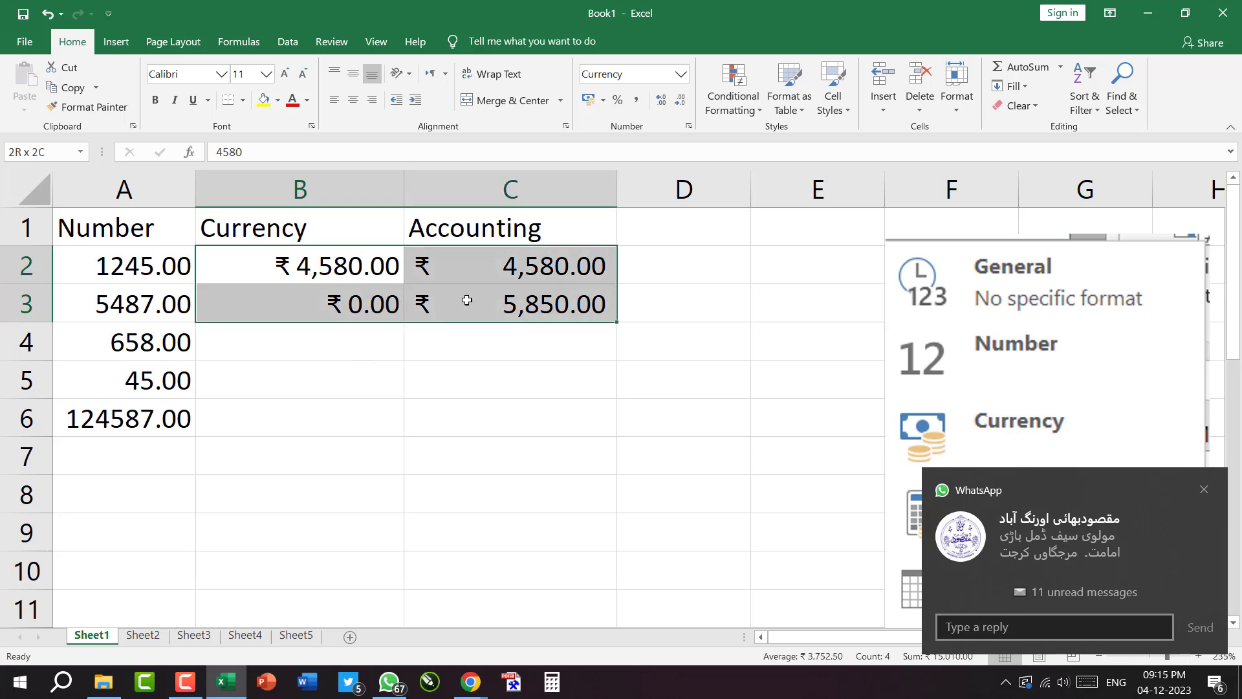
click(665, 104)
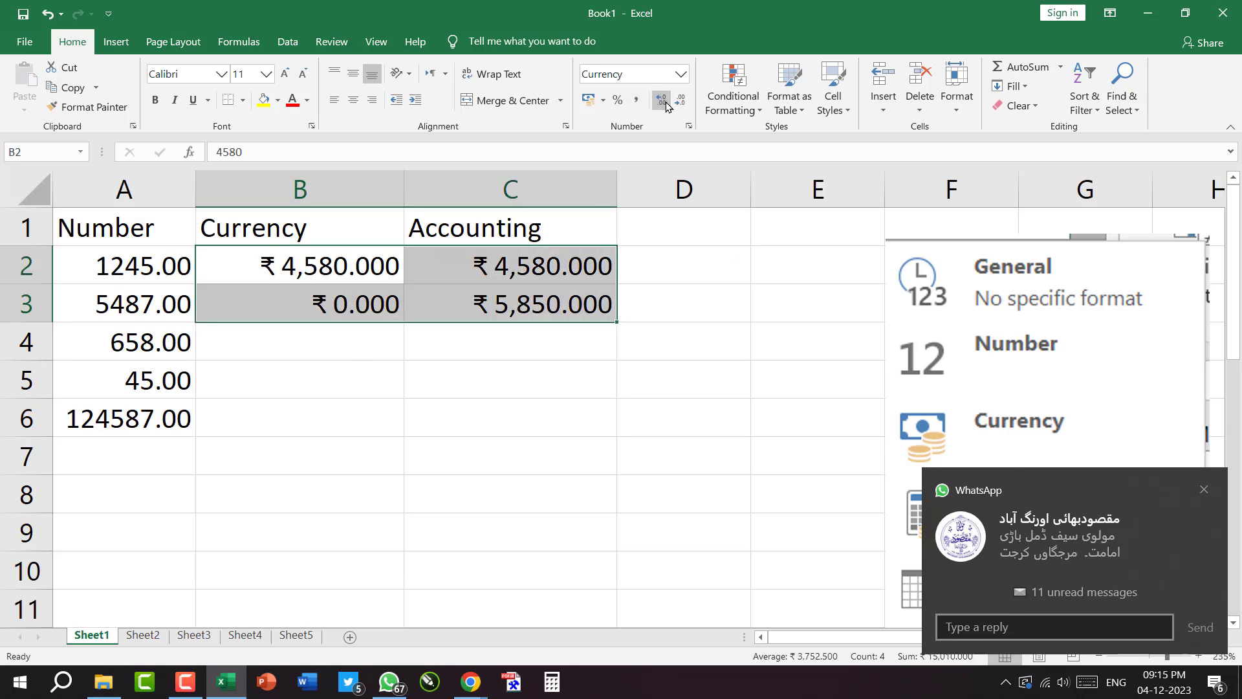
click(679, 103)
click(679, 103)
click(679, 102)
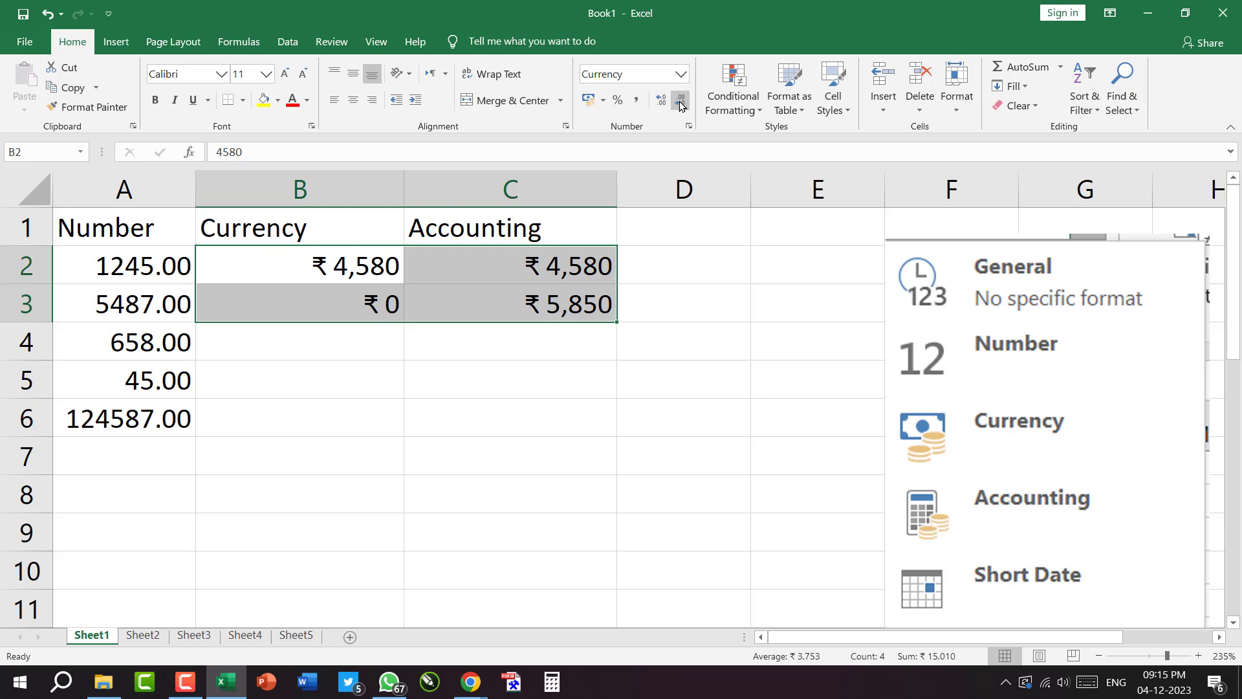
click(282, 418)
Outline the zero in B3, the Currency column and the Accounting column with red rectangles, and clear the annotations.
click(338, 295)
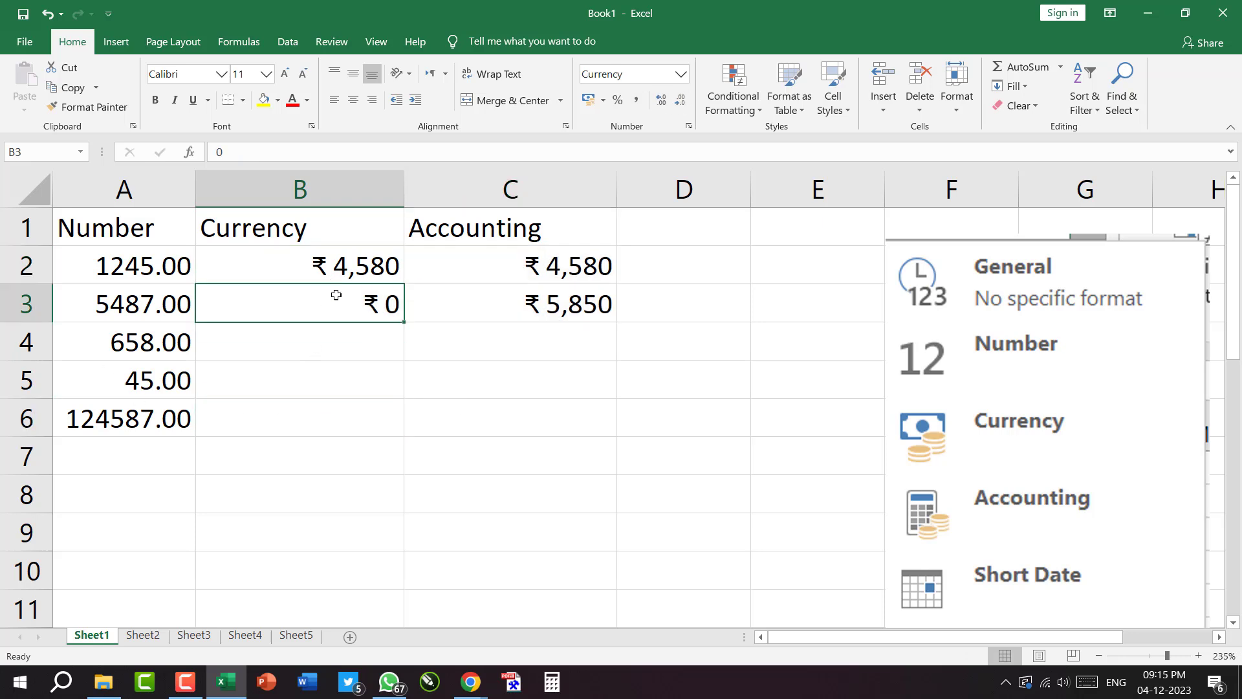
drag(310, 285, 406, 326)
mouse_move(199, 201)
mouse_down()
mouse_move(299, 287)
mouse_move(410, 336)
mouse_up()
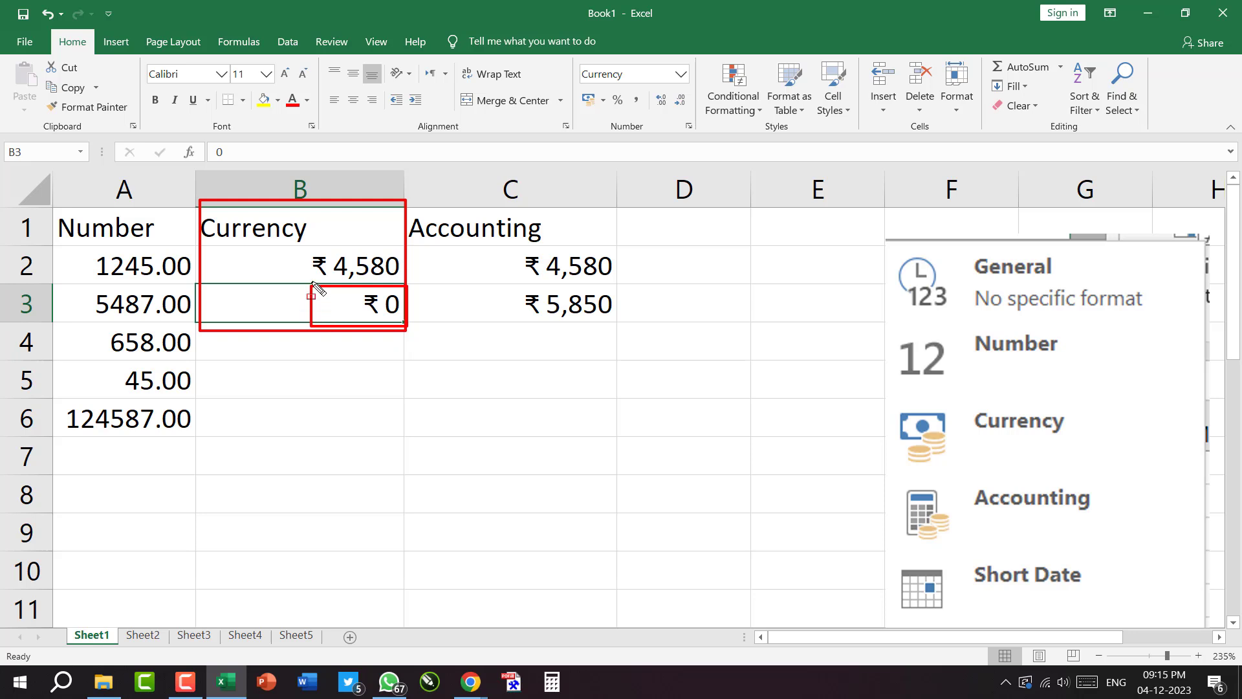
mouse_move(407, 202)
mouse_down()
mouse_move(599, 300)
mouse_move(616, 323)
mouse_up()
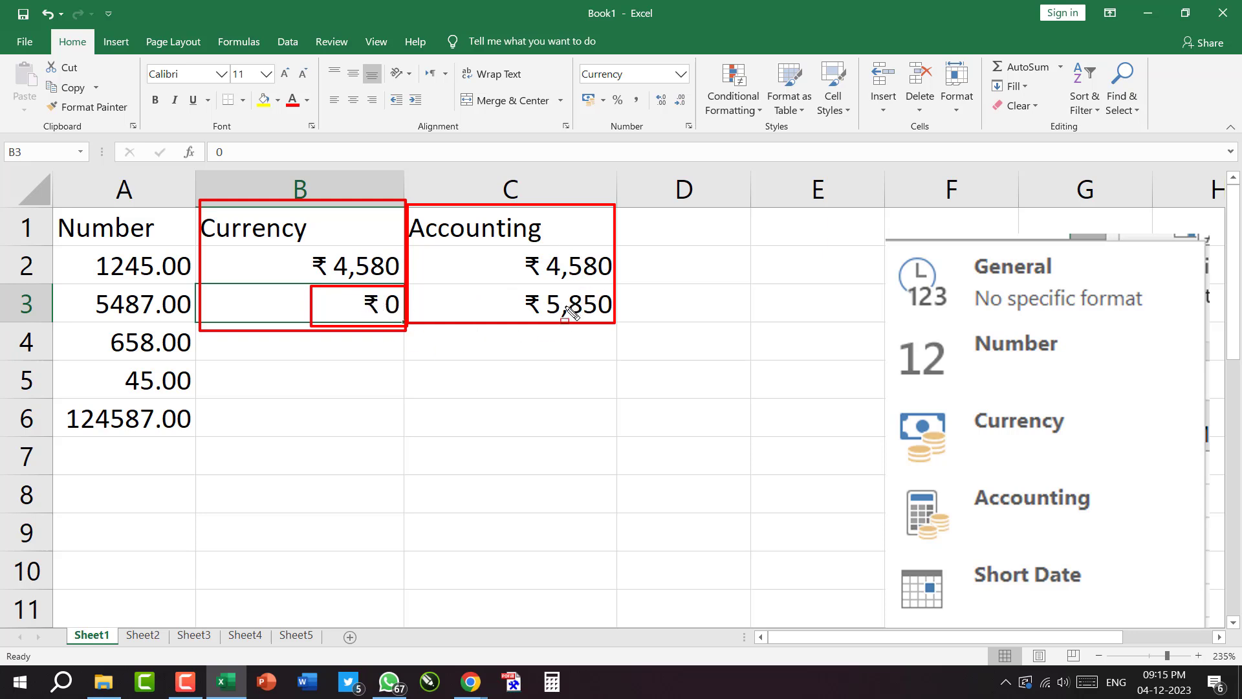
key(Escape)
Enter 0 in C2 under Accounting, outlining it briefly with a red rectangle and clearing the annotation.
click(538, 308)
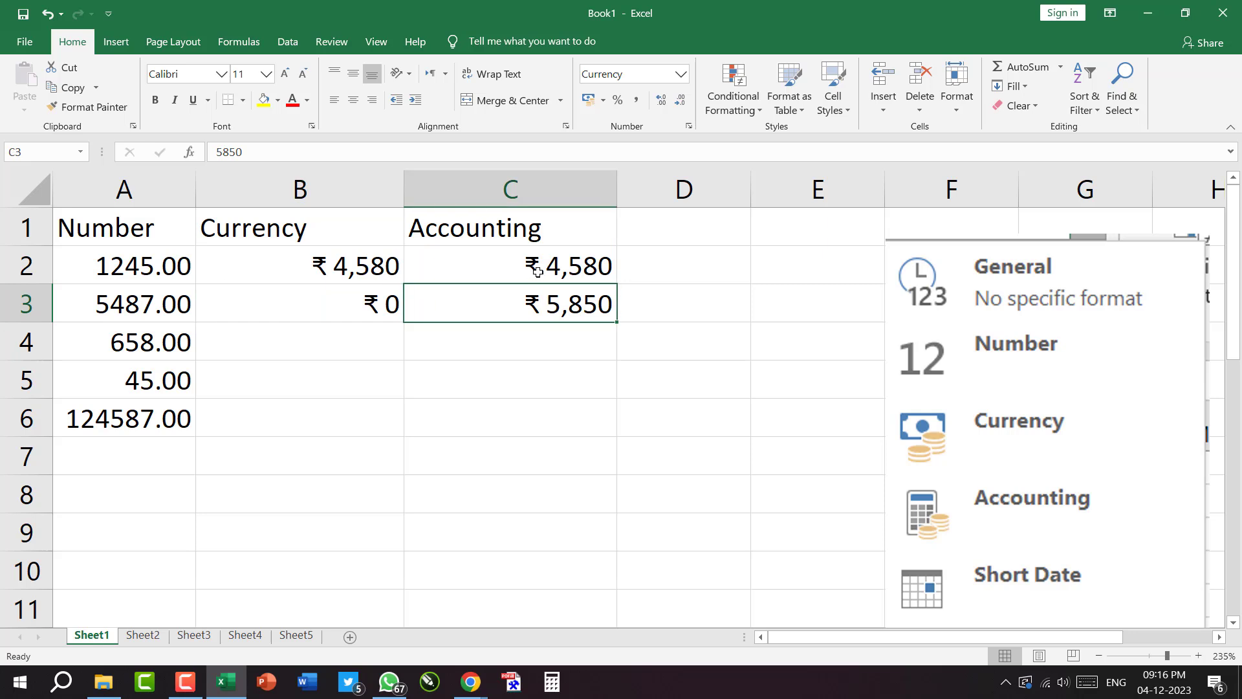
click(549, 264)
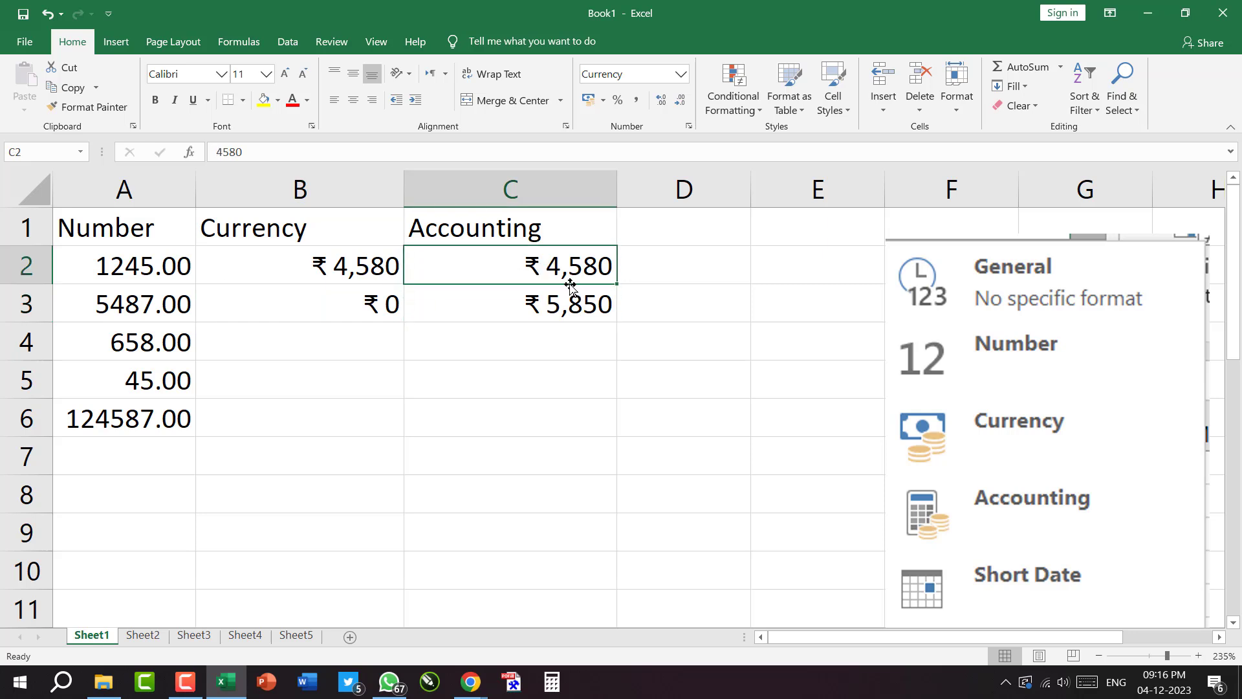
text(0)
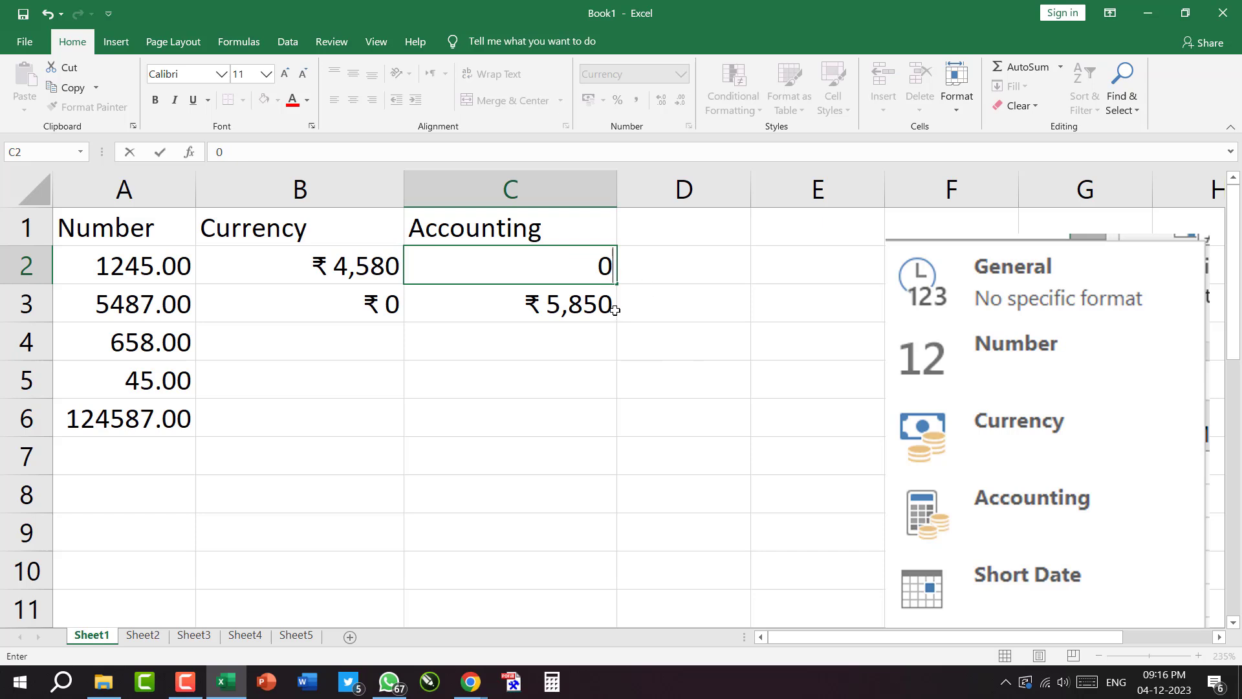
drag(583, 241, 644, 286)
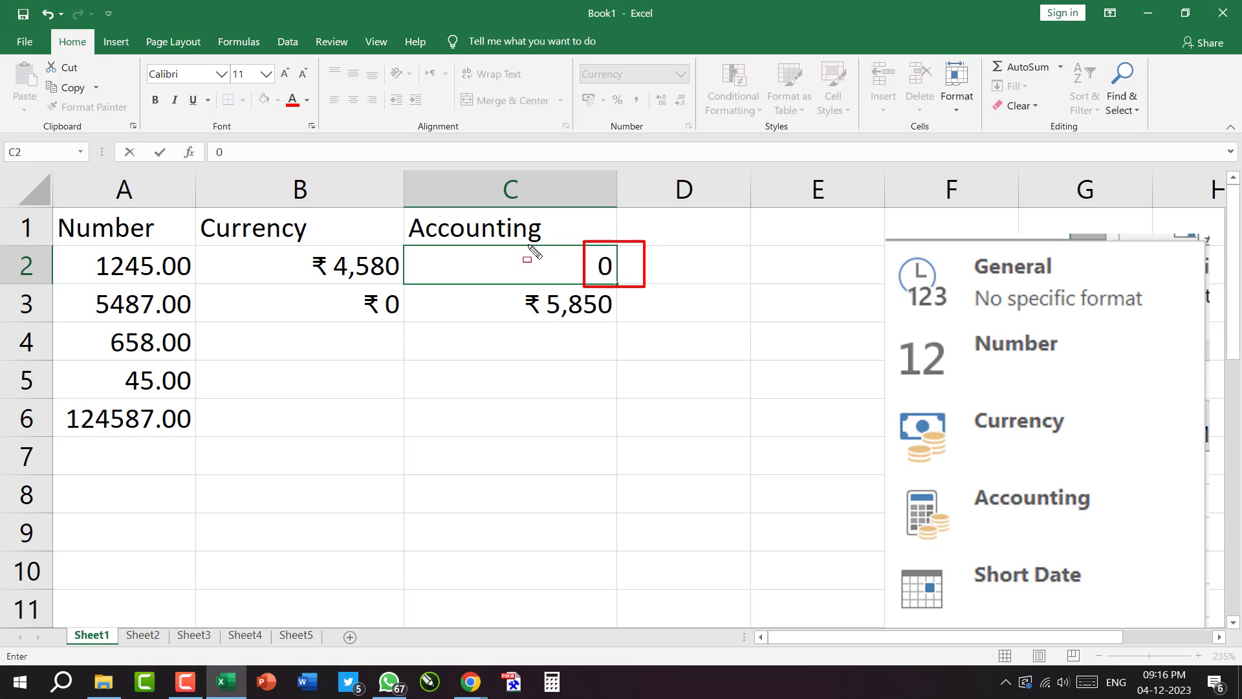
key(Escape)
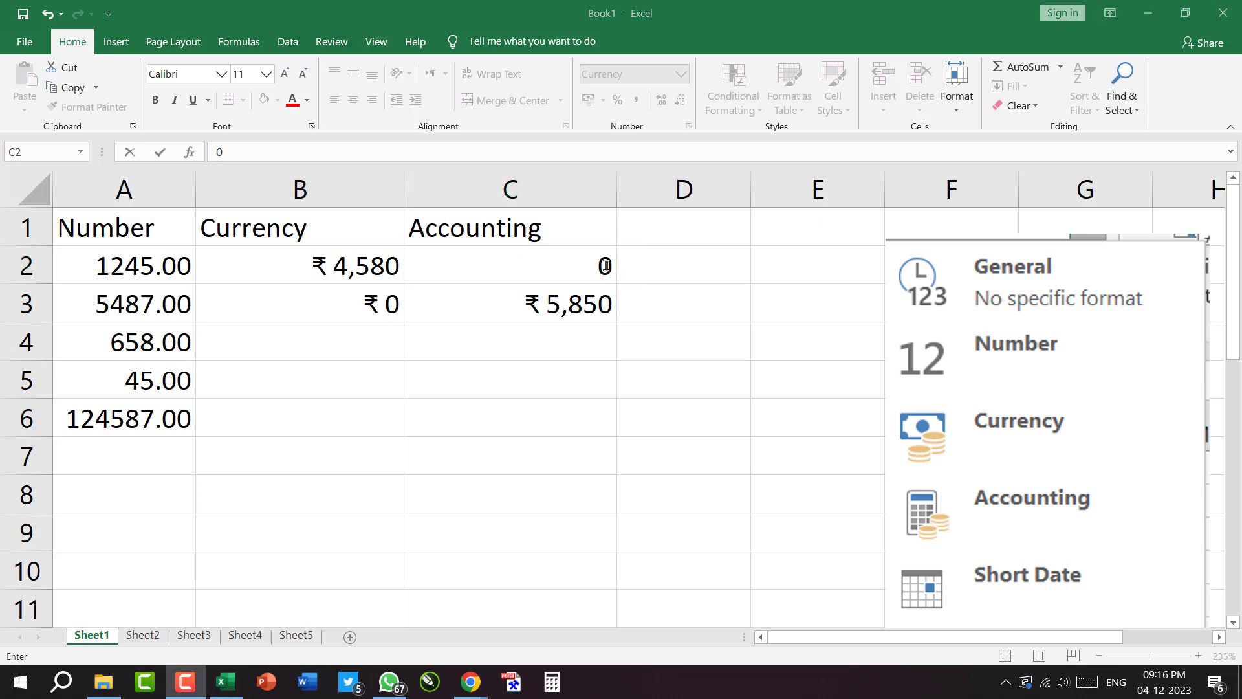
double_click(562, 267)
click(569, 301)
click(566, 267)
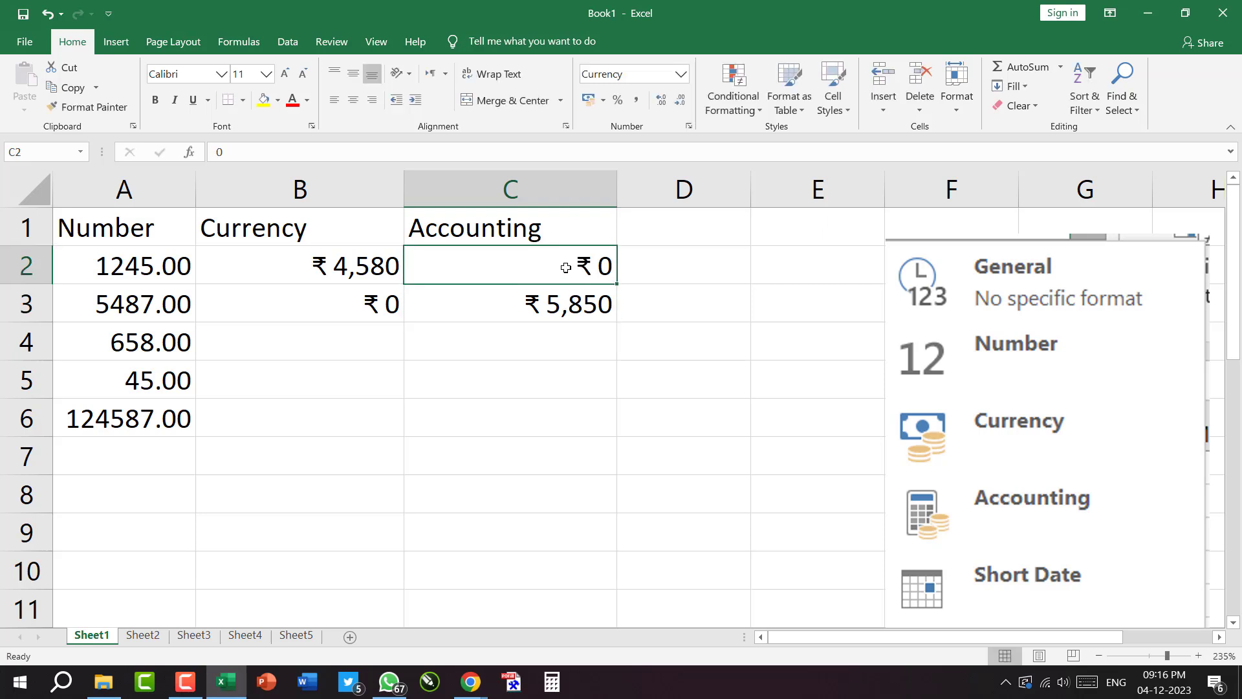
Re-enter 0 in C2 and check the number format of the cell.
key(Down)
click(569, 265)
text(0)
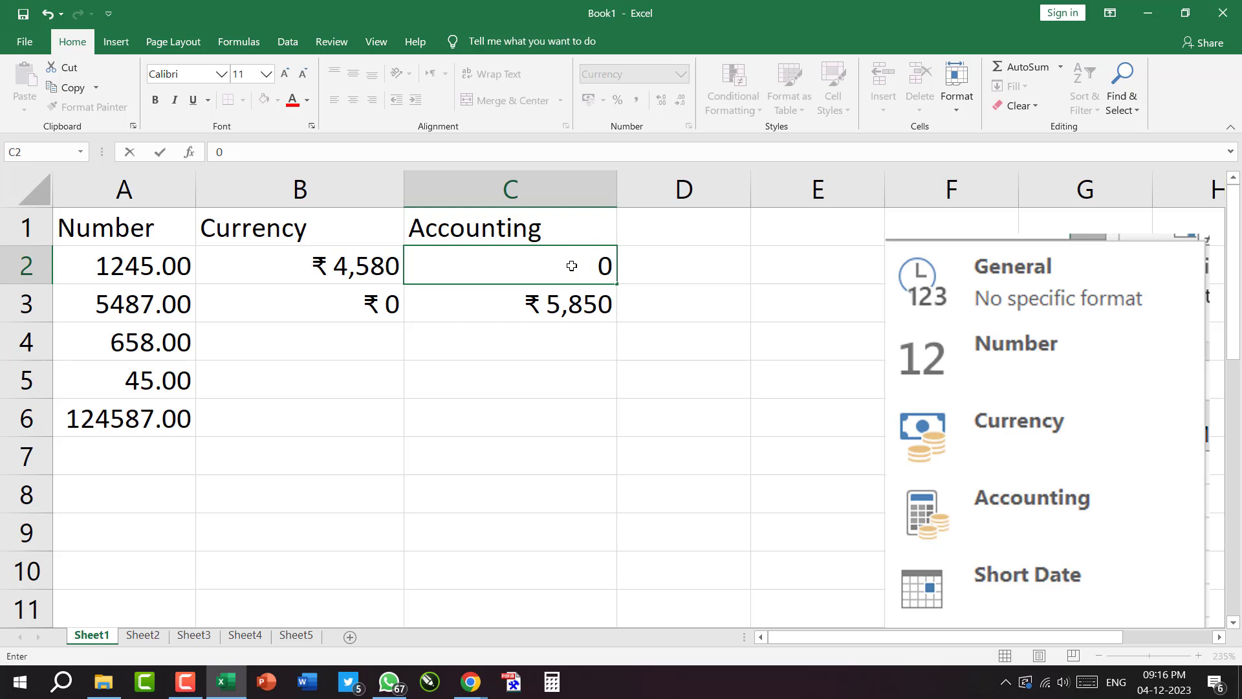
key(Return)
click(574, 327)
click(558, 266)
click(558, 288)
click(560, 252)
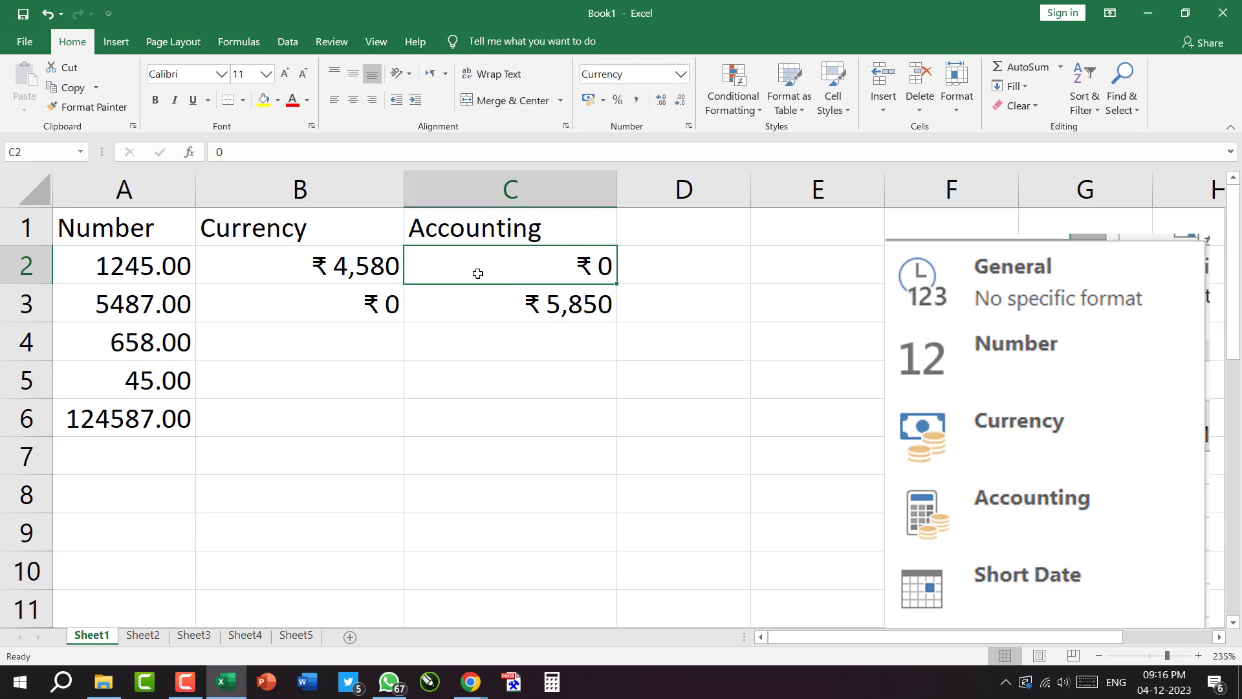
Apply the Accounting number format to the zero value in C2.
click(374, 276)
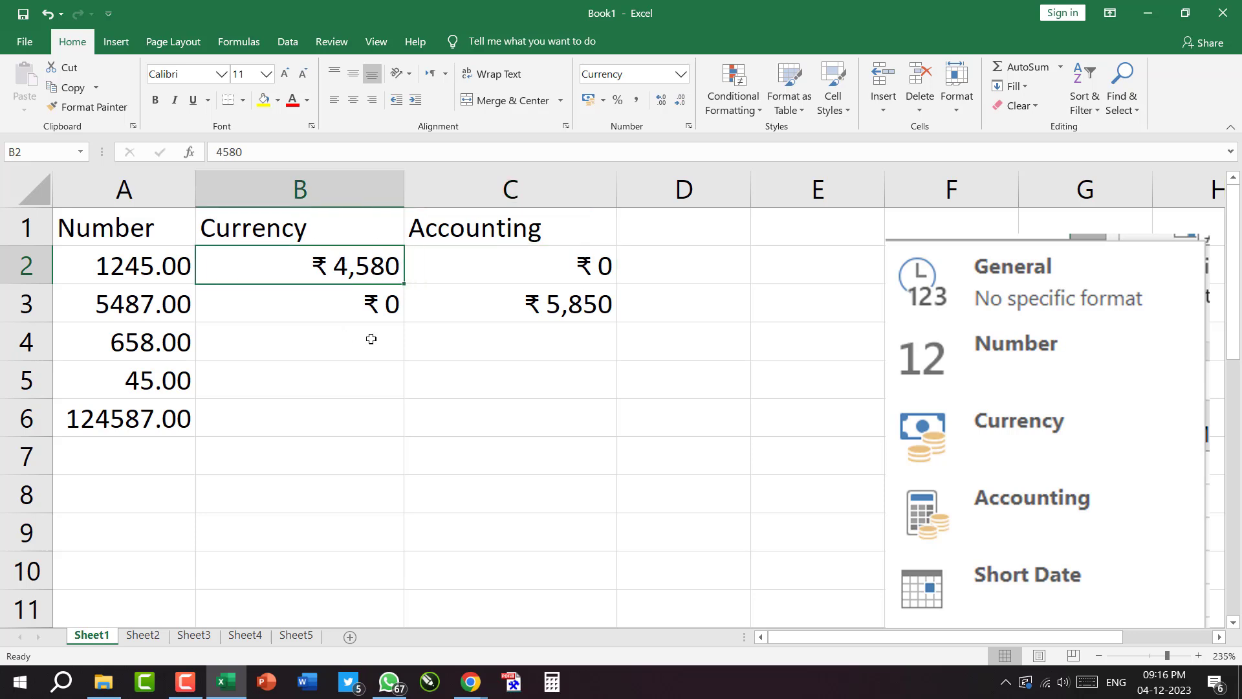
click(537, 270)
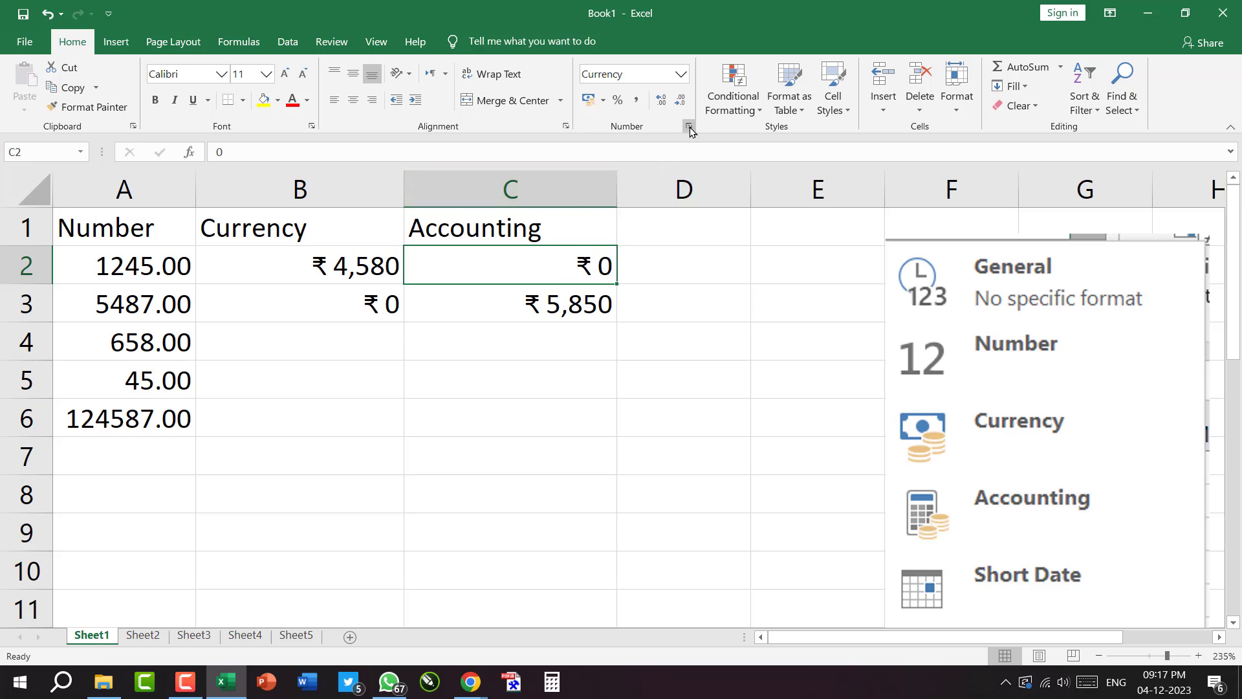
click(681, 73)
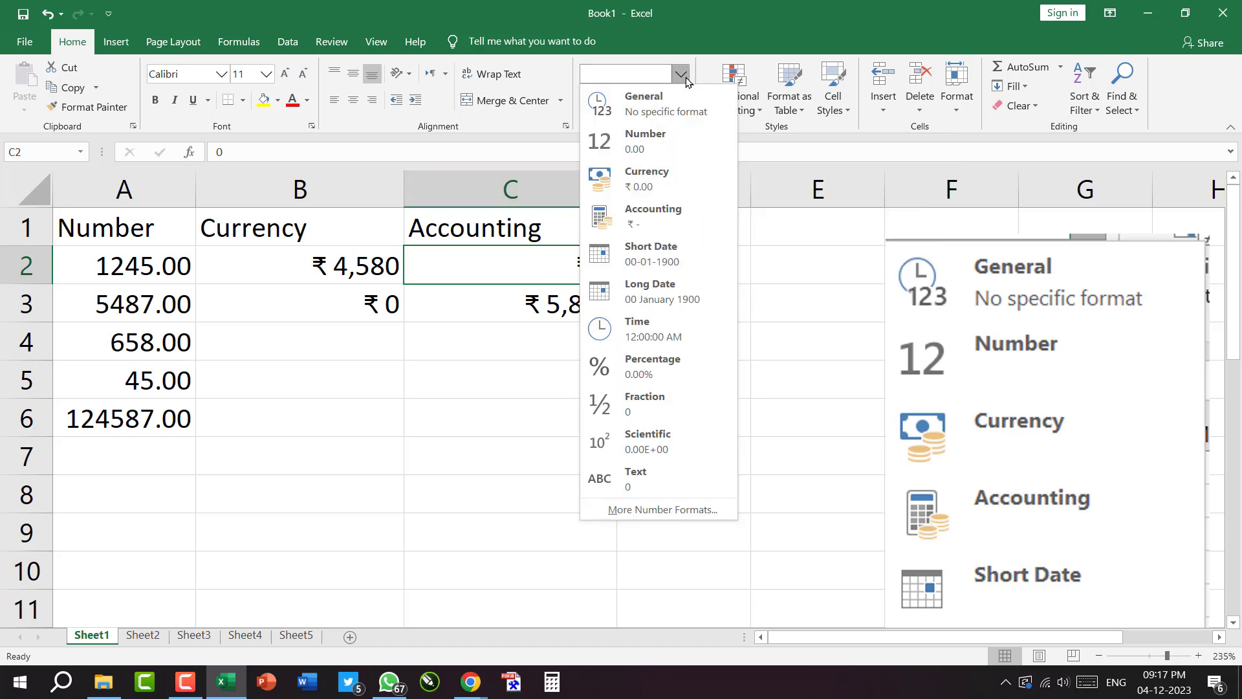
click(650, 217)
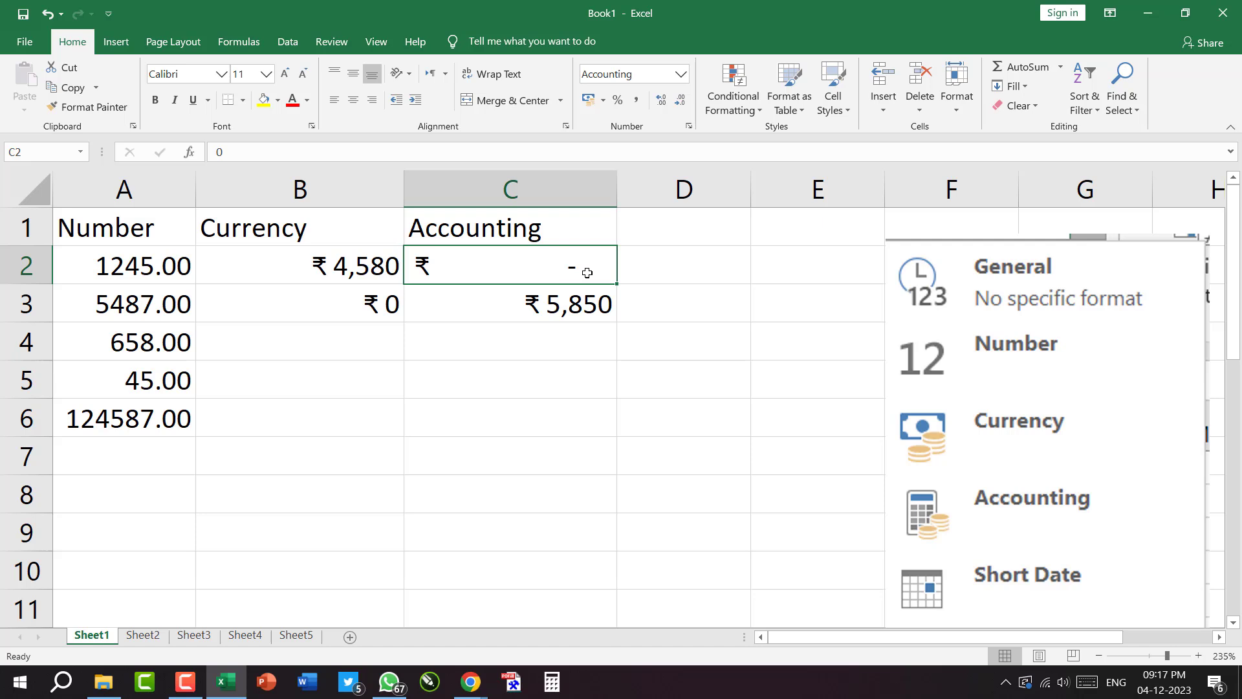
click(482, 403)
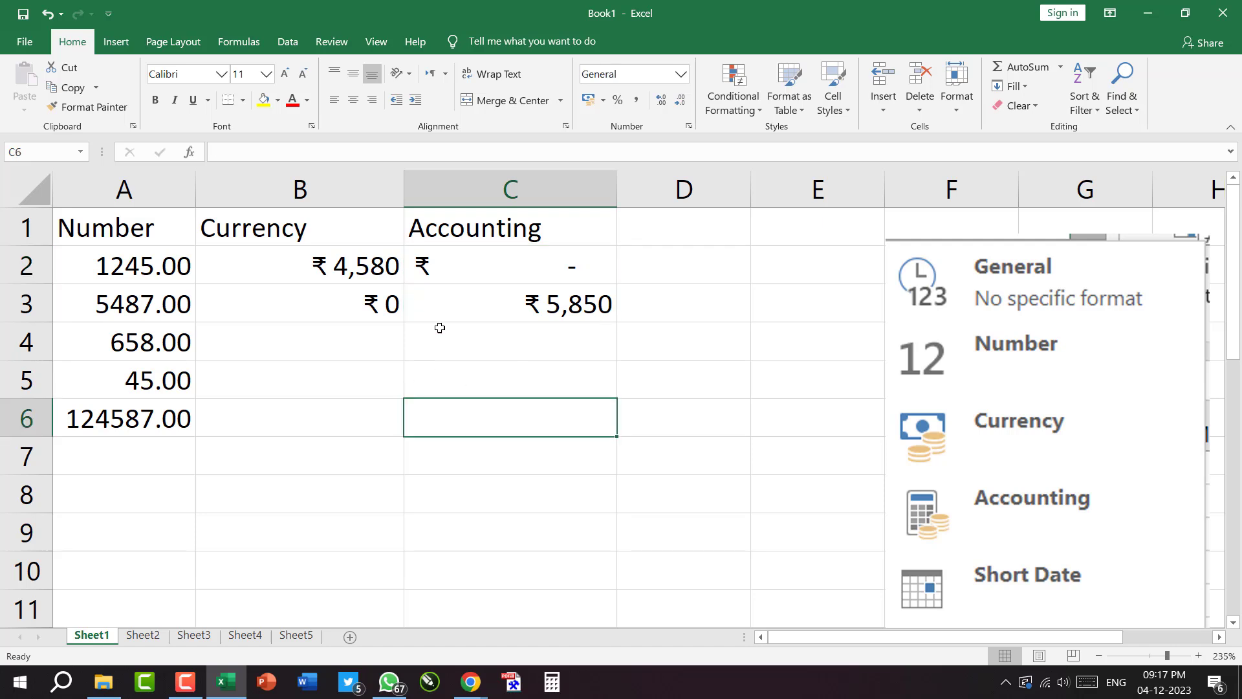
click(505, 273)
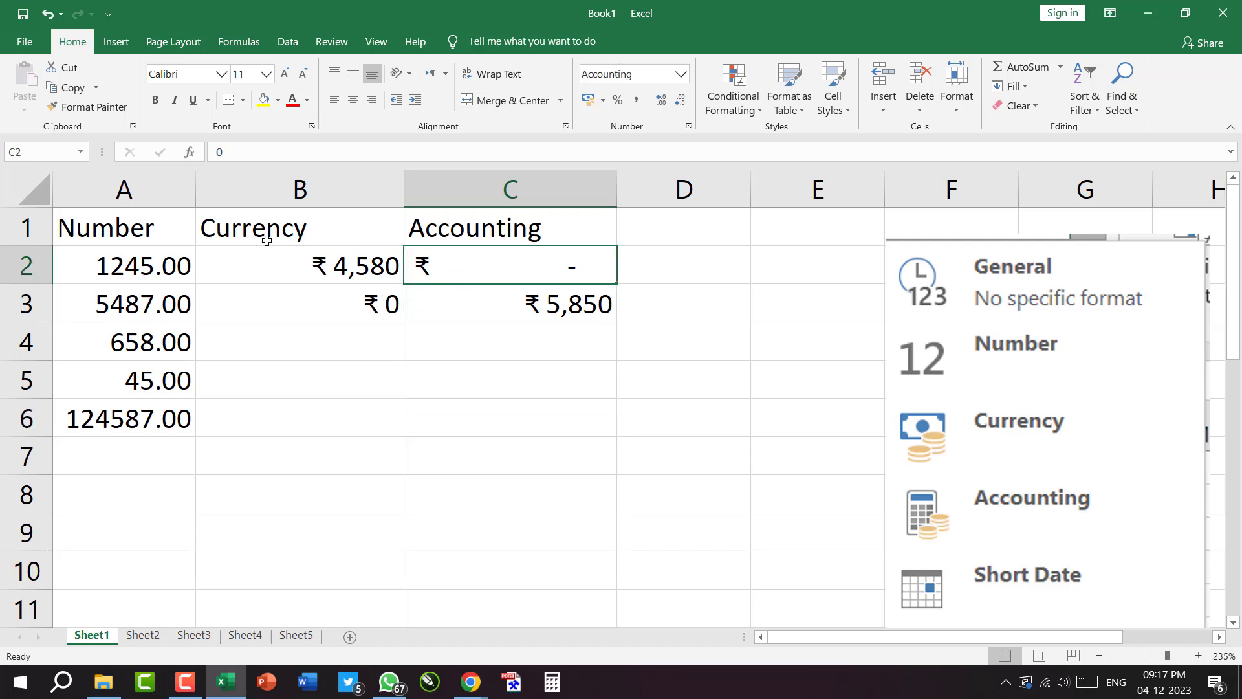
Compare how the Currency cells B2:B3 and the Accounting cells C2:C3 display their values.
click(489, 231)
click(324, 227)
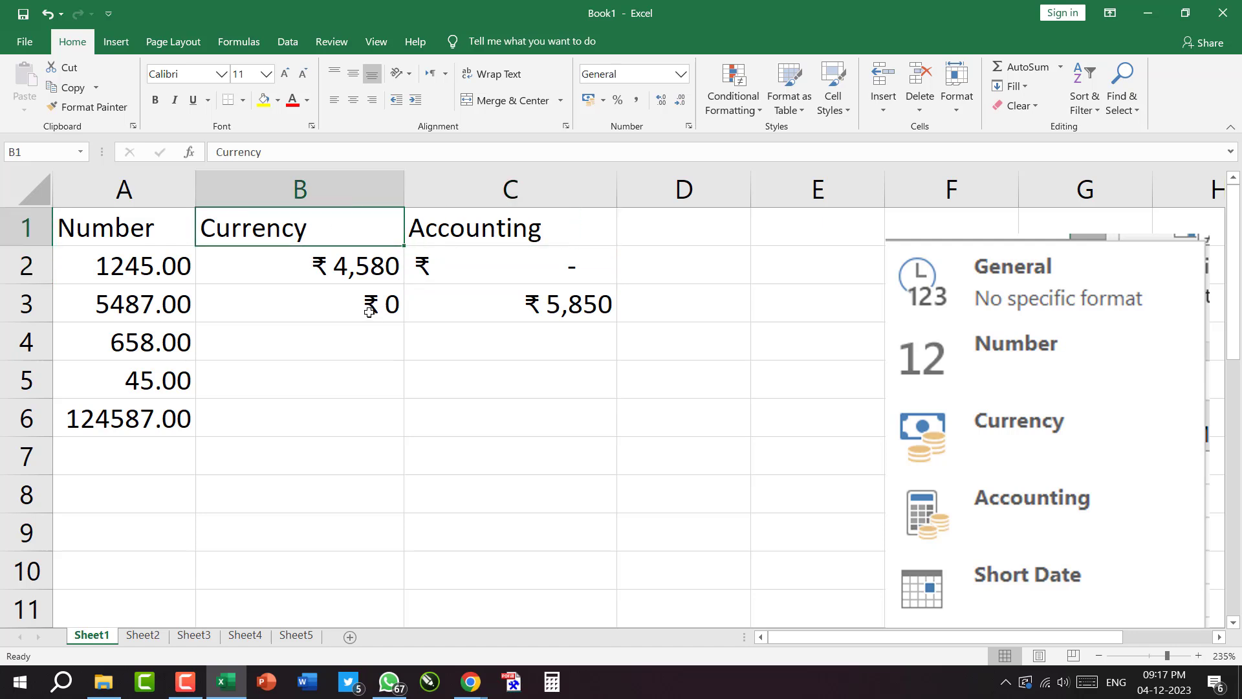
click(479, 306)
click(488, 269)
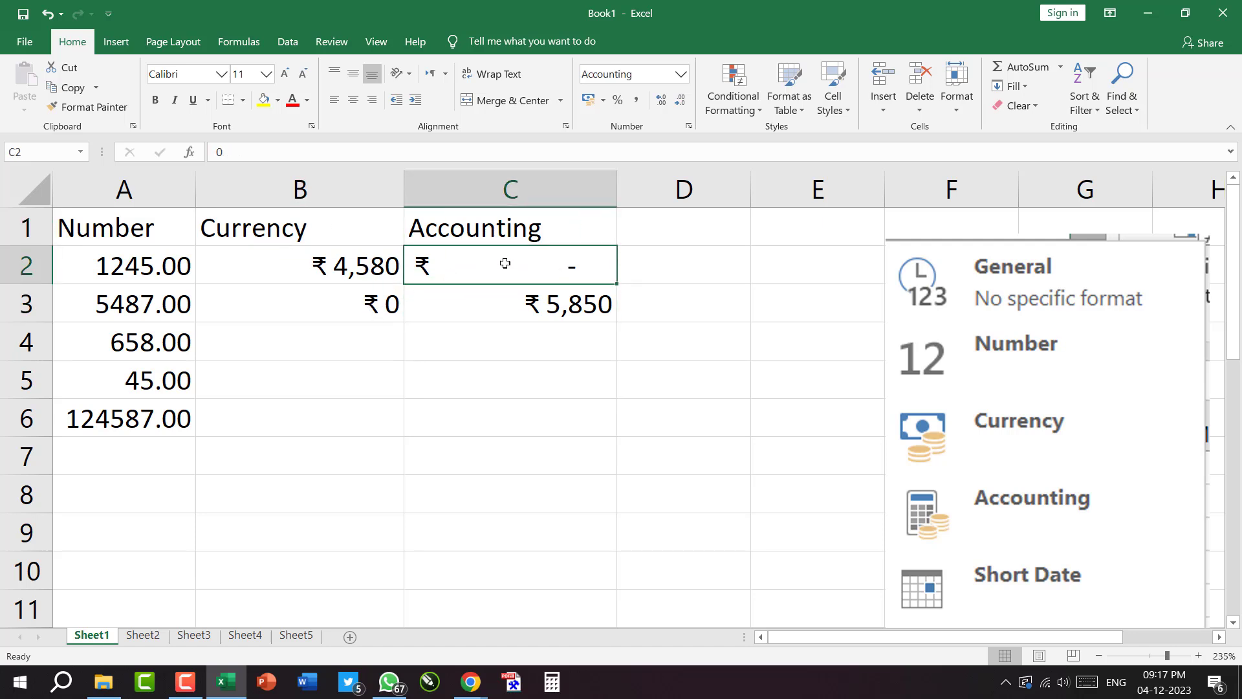
click(307, 267)
click(395, 299)
click(456, 256)
click(331, 278)
drag(325, 269, 327, 299)
drag(502, 273, 501, 308)
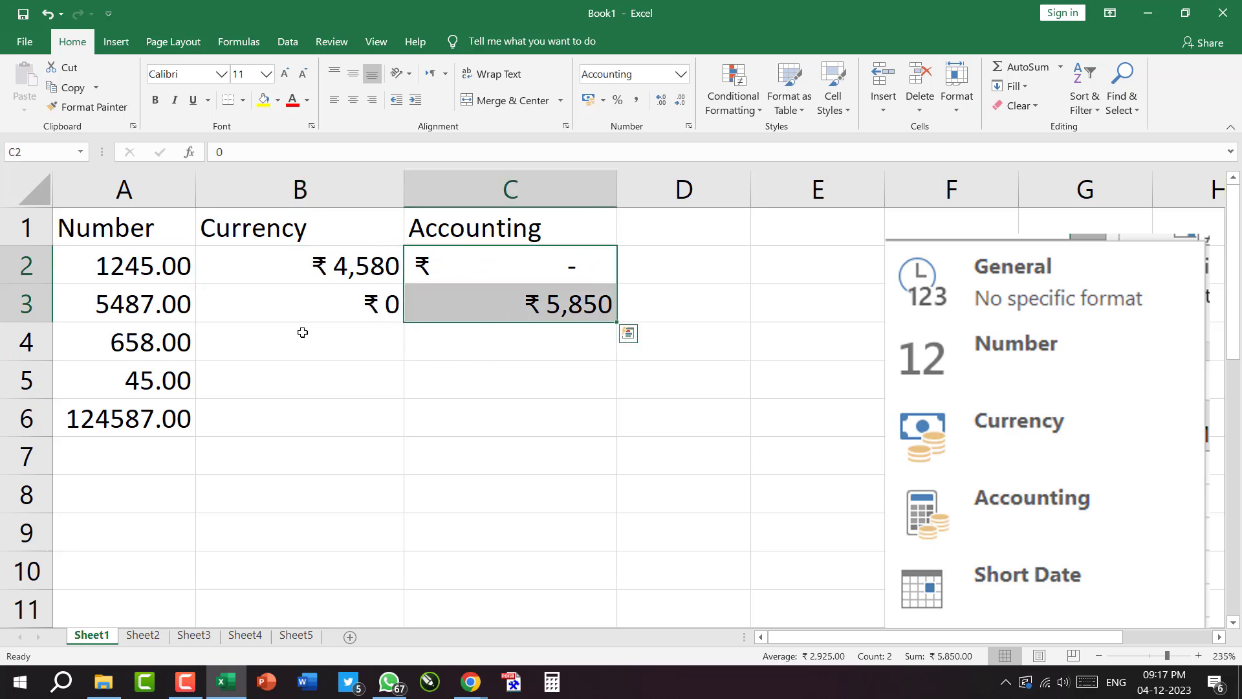
Center the values in B2:C3 both horizontally and vertically.
drag(303, 261, 453, 304)
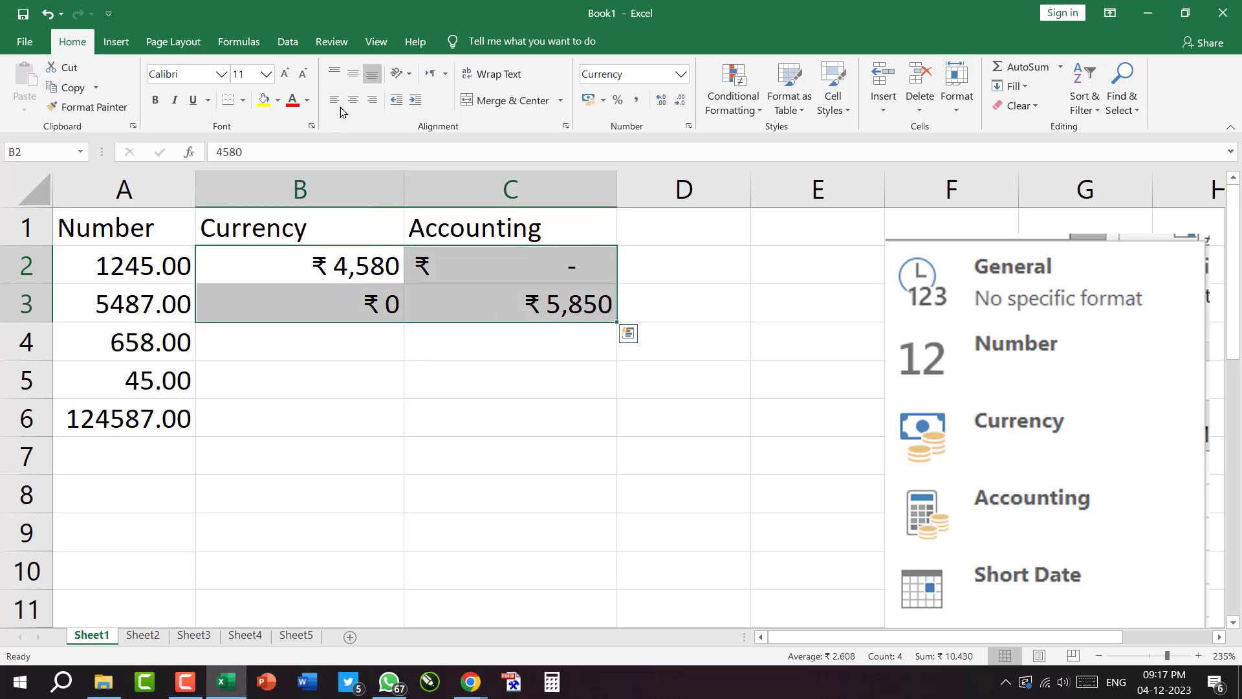
click(353, 99)
click(353, 73)
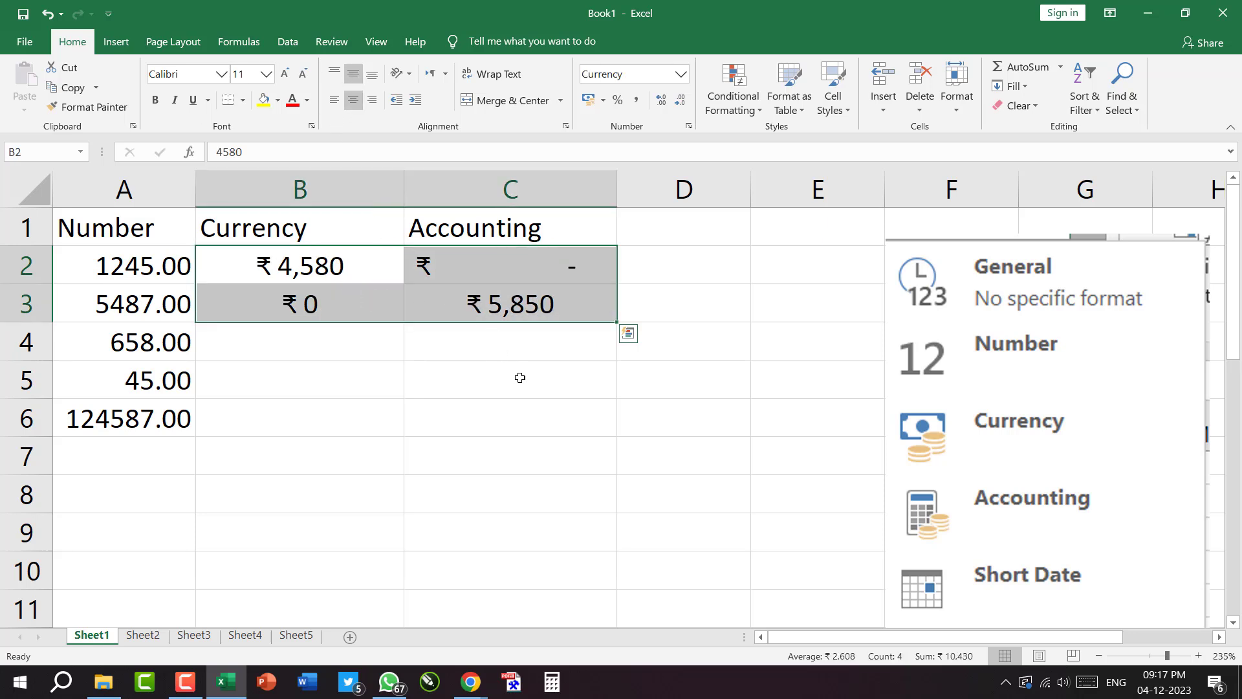
click(521, 377)
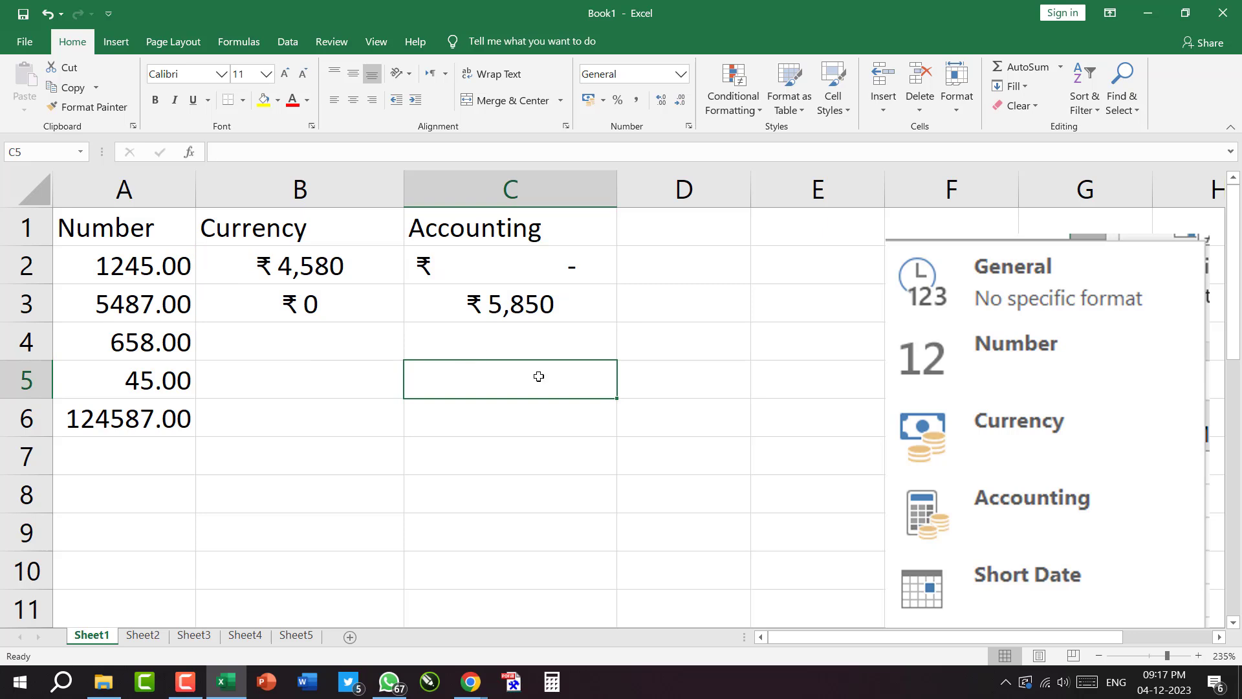
Move the format list picture farther from the data and enter 4578, 6548, 65 and 4578 in D2:D5.
drag(983, 315, 1069, 329)
click(682, 269)
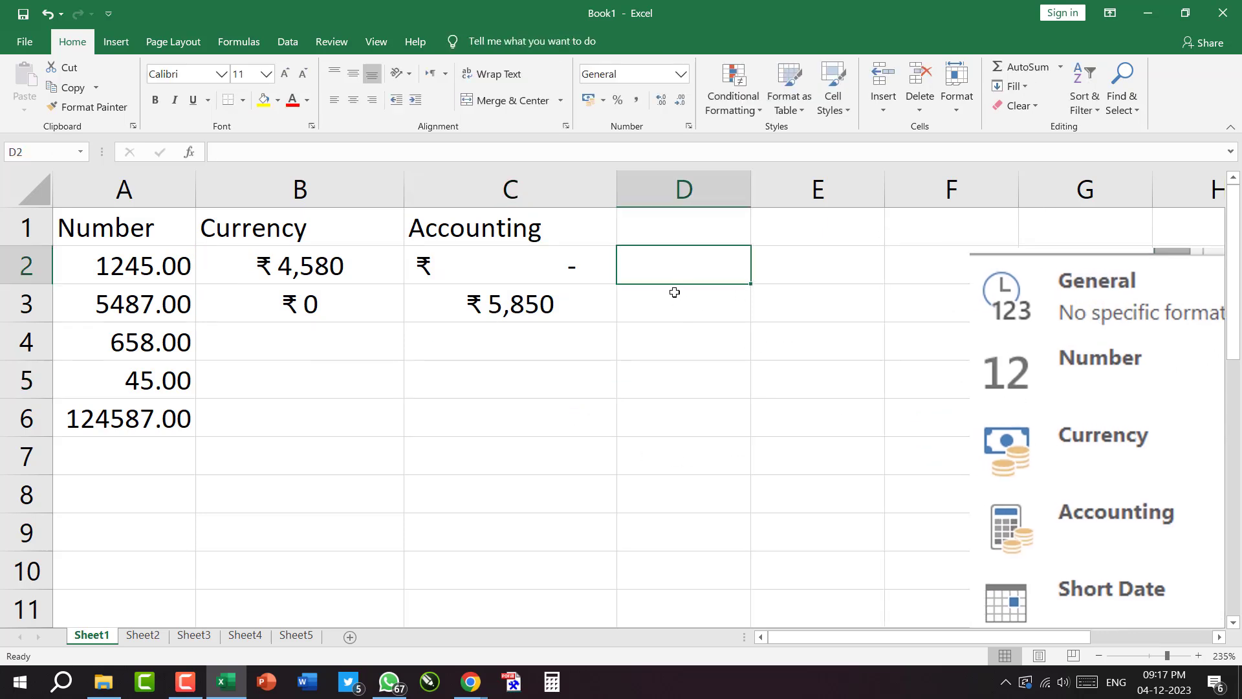
text(4578)
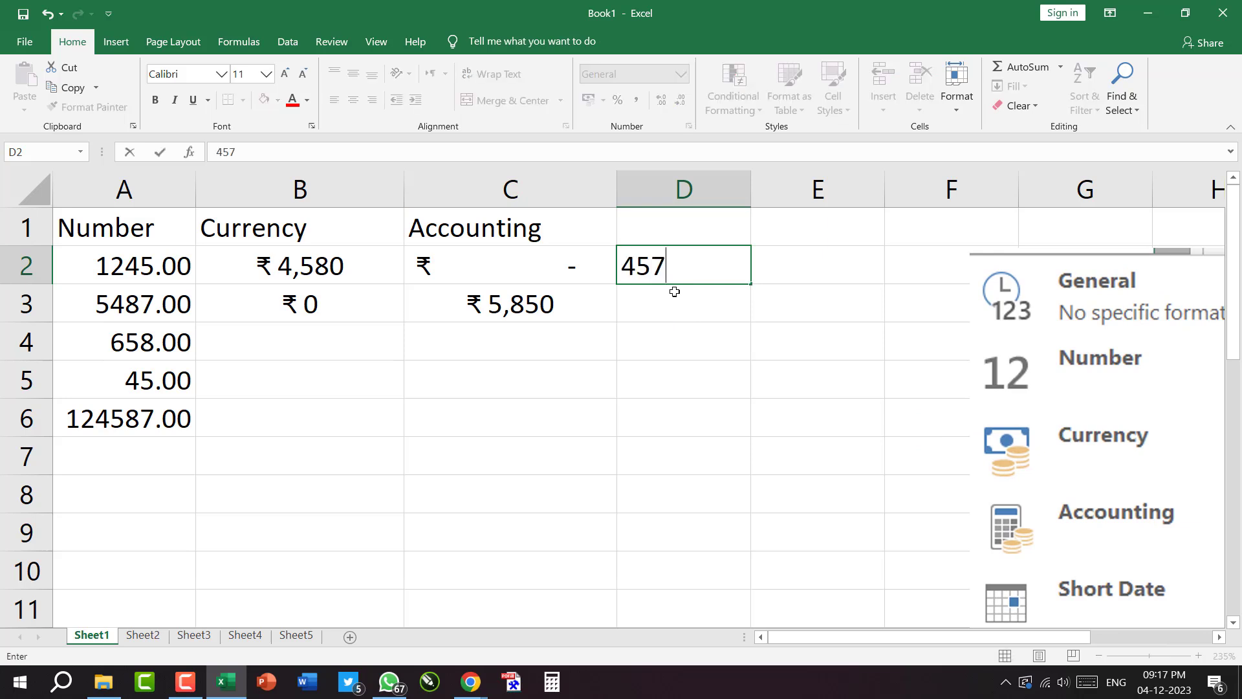
key(Return)
text(6548)
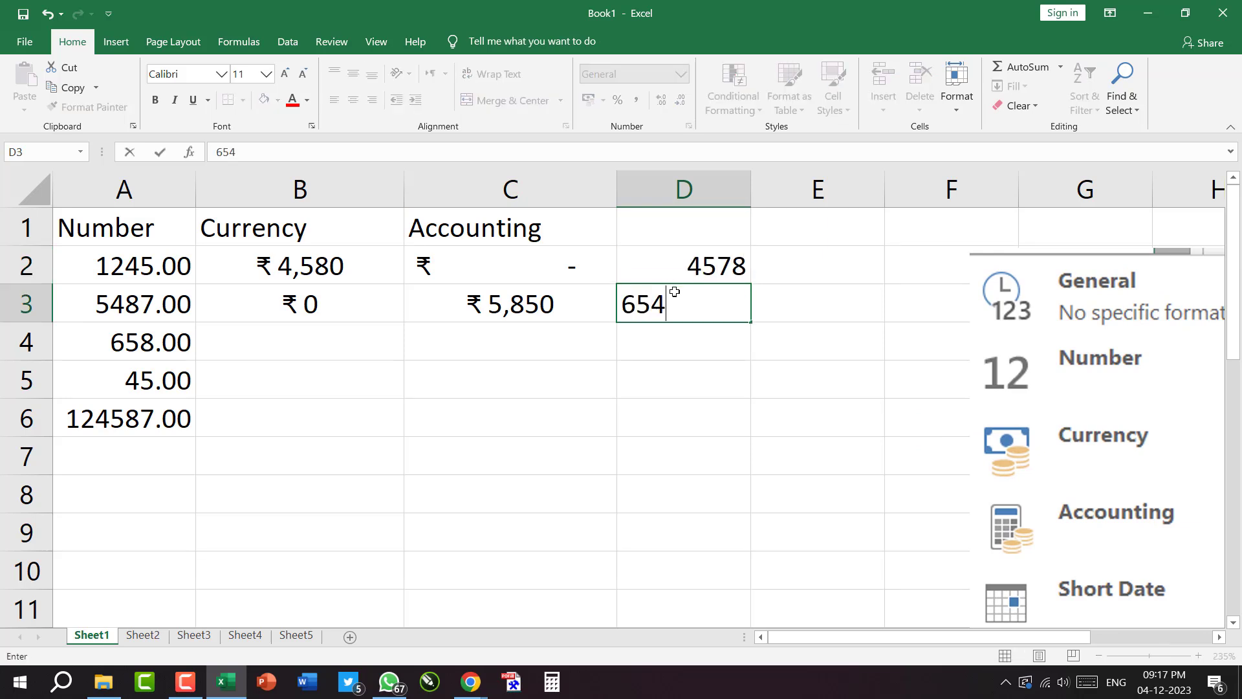
key(Return)
text(65)
key(Return)
text(4578)
key(Return)
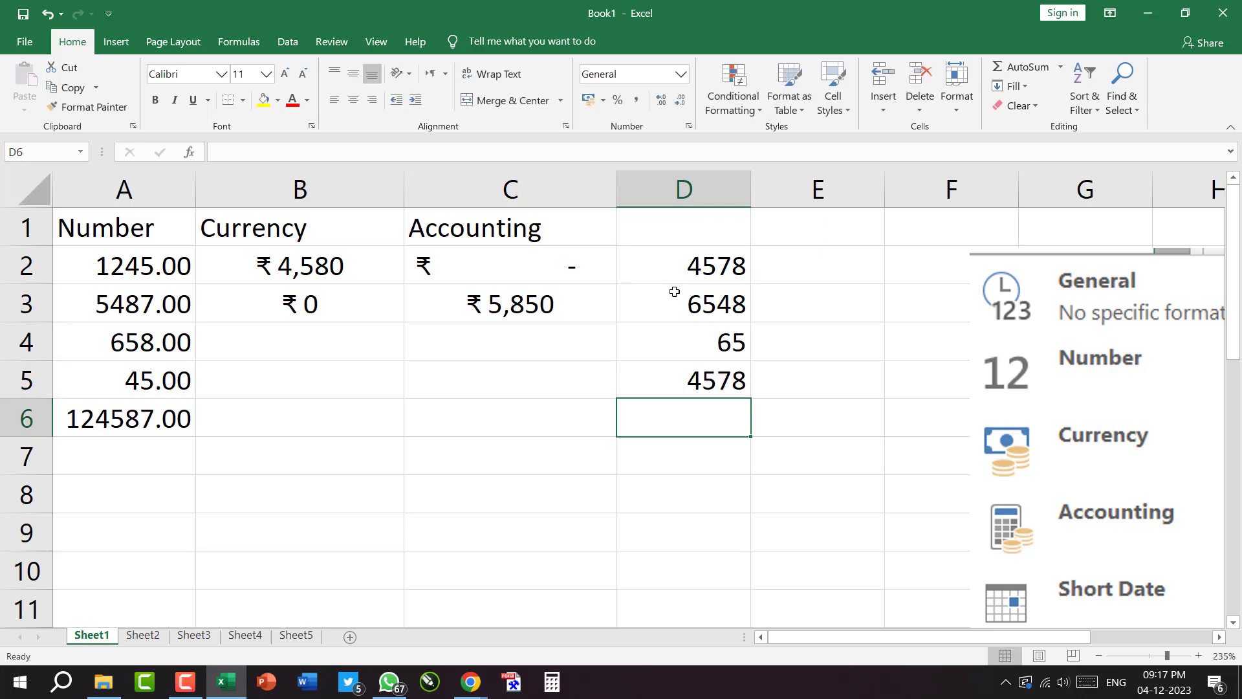
Widen the Accounting column C slightly.
click(670, 260)
click(675, 415)
drag(617, 192, 648, 191)
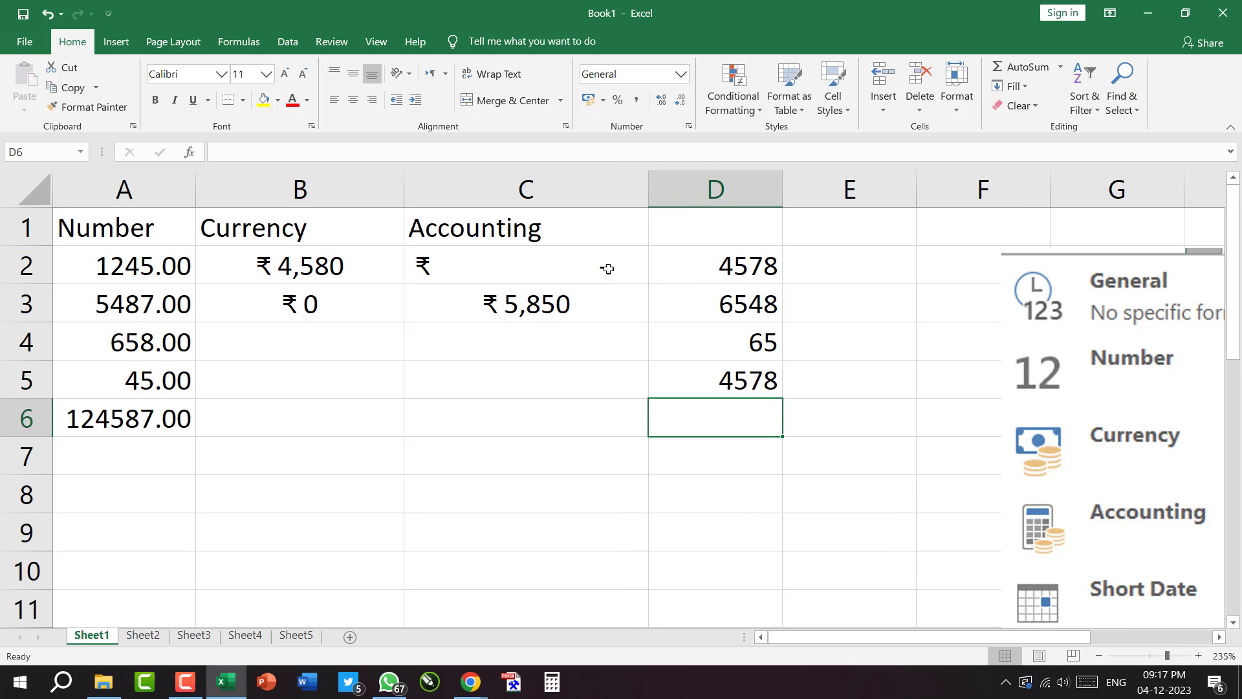
Center the values in D2:D5 both horizontally and vertically.
drag(740, 264, 727, 381)
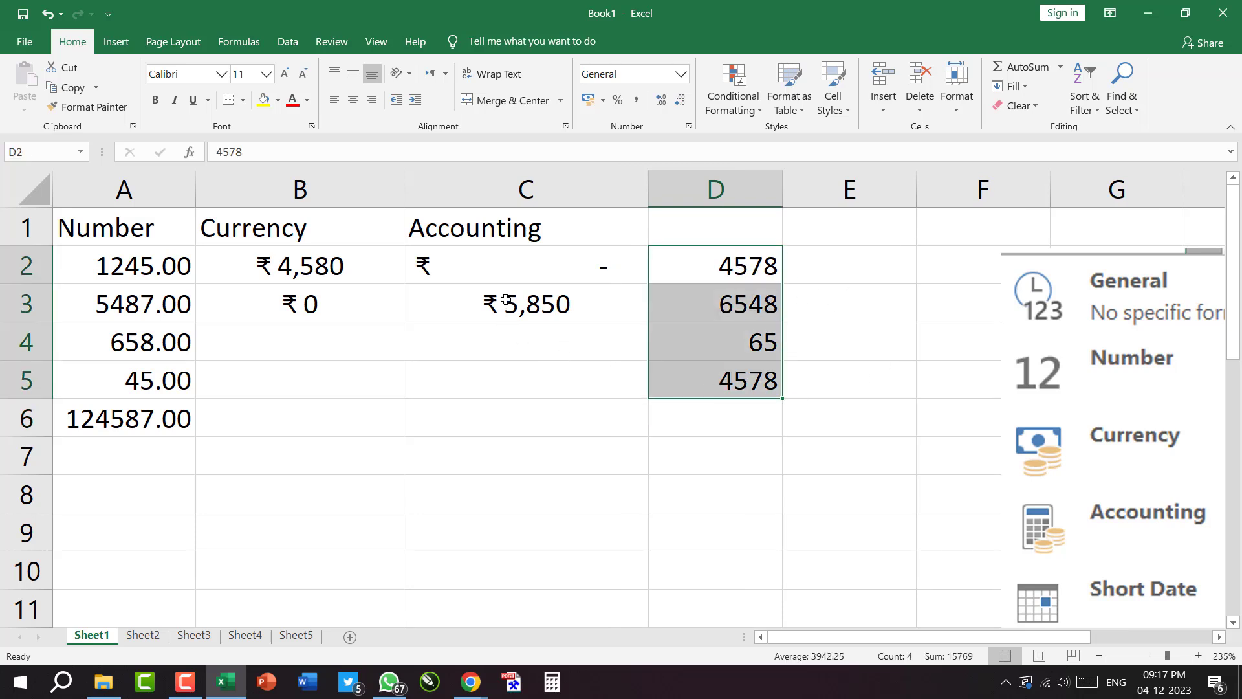
click(355, 103)
click(353, 74)
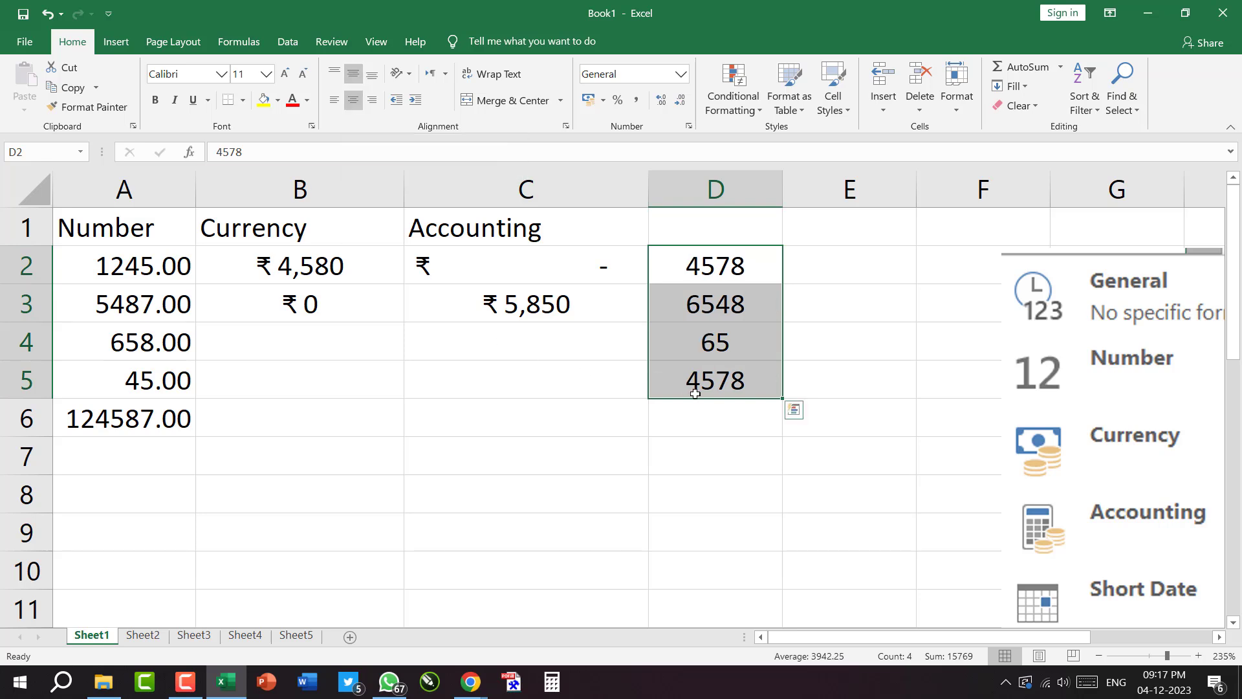
Apply the Accounting number format to cells D2:D5.
click(701, 425)
click(684, 265)
mouse_move(683, 265)
mouse_down()
mouse_move(670, 360)
mouse_move(645, 369)
mouse_up()
click(683, 75)
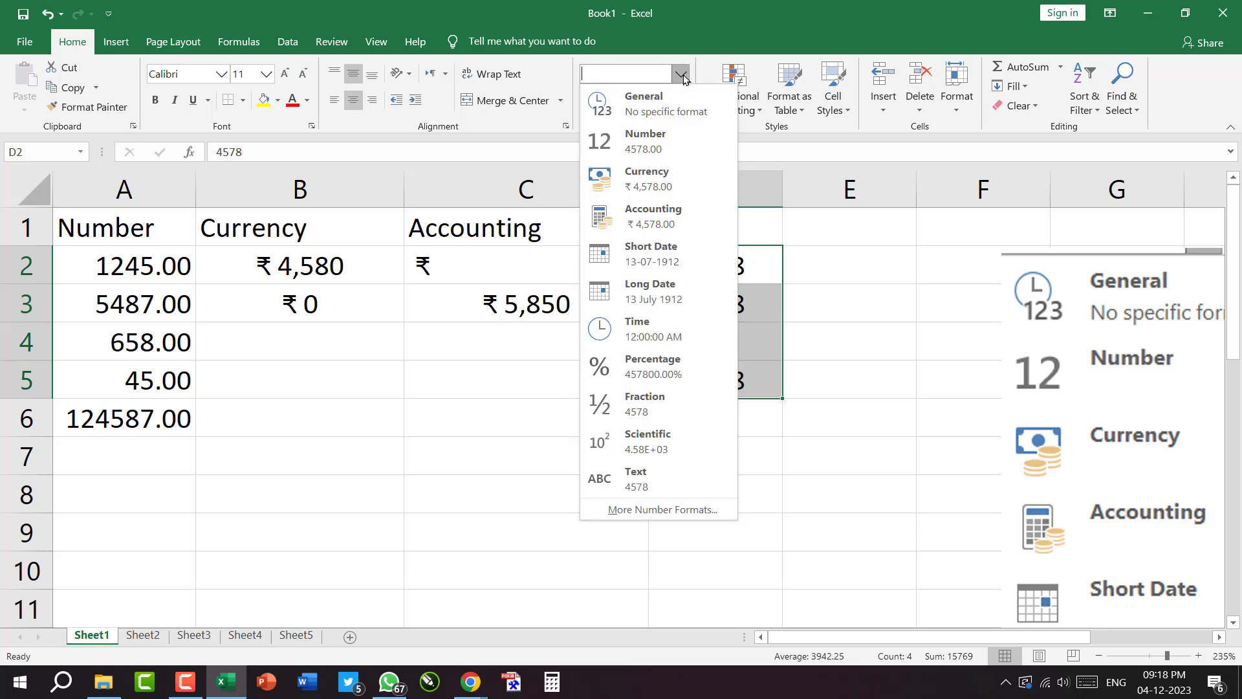
click(655, 215)
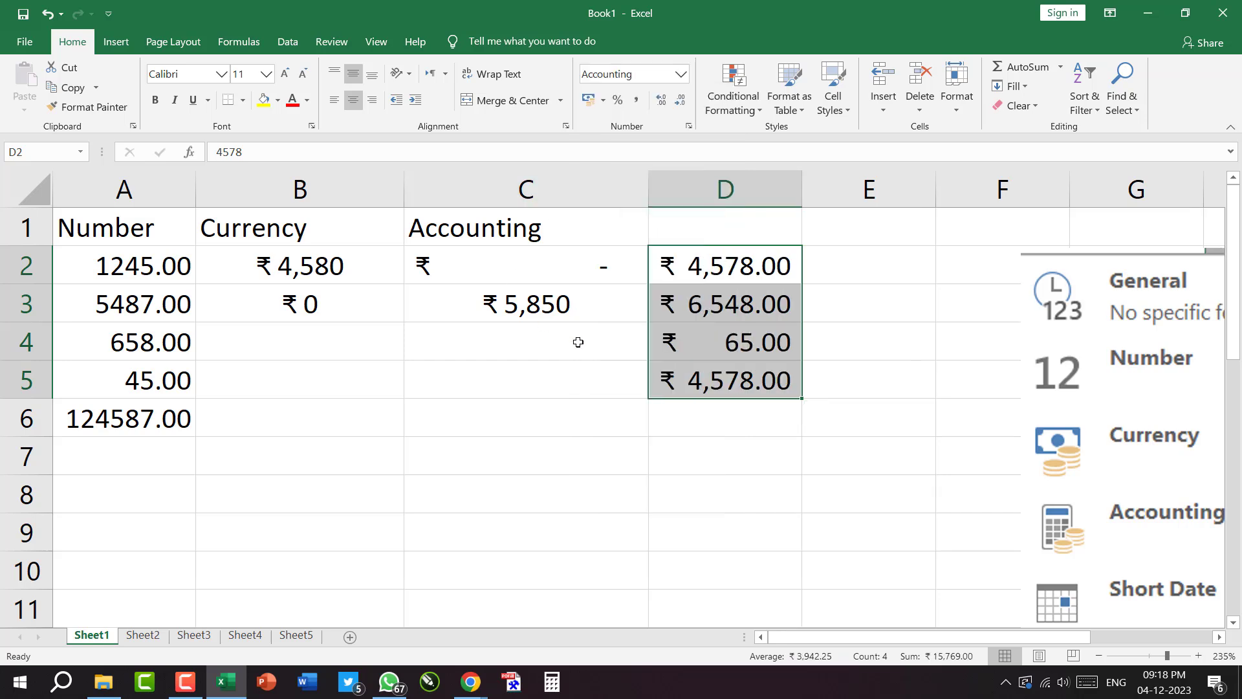
Narrow column C to roughly its heading's width and widen column D to well over twice its width.
drag(648, 189, 553, 194)
drag(706, 189, 831, 194)
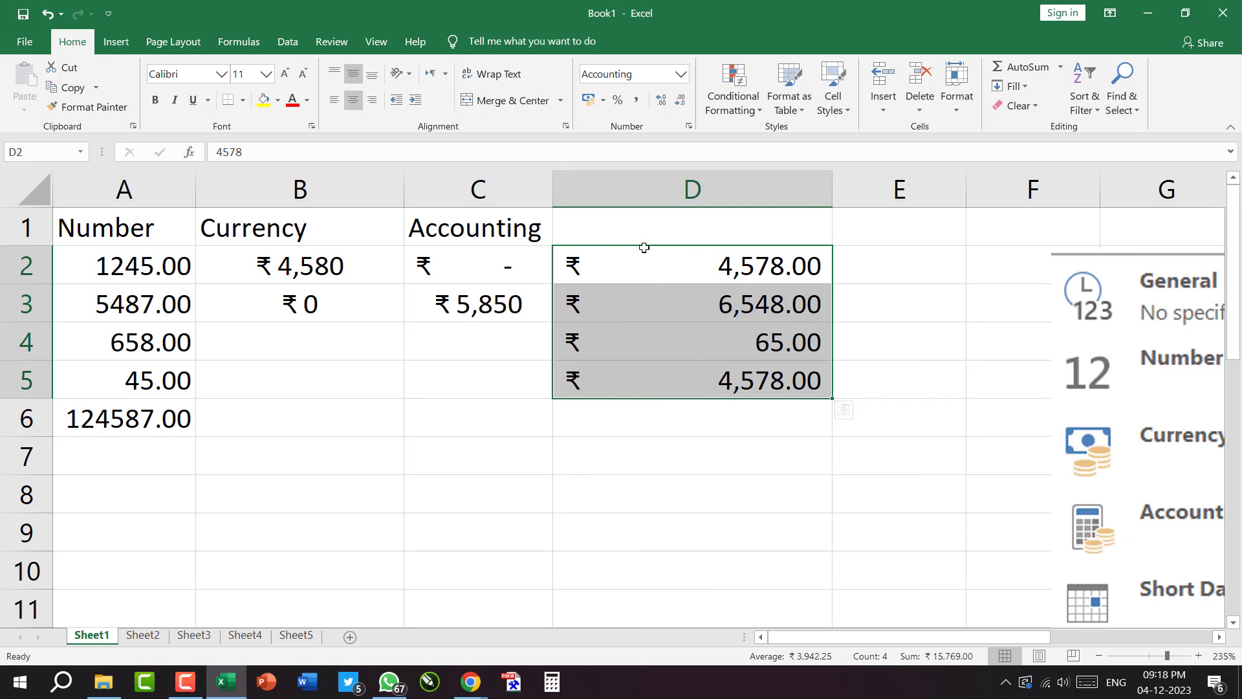
drag(833, 189, 920, 192)
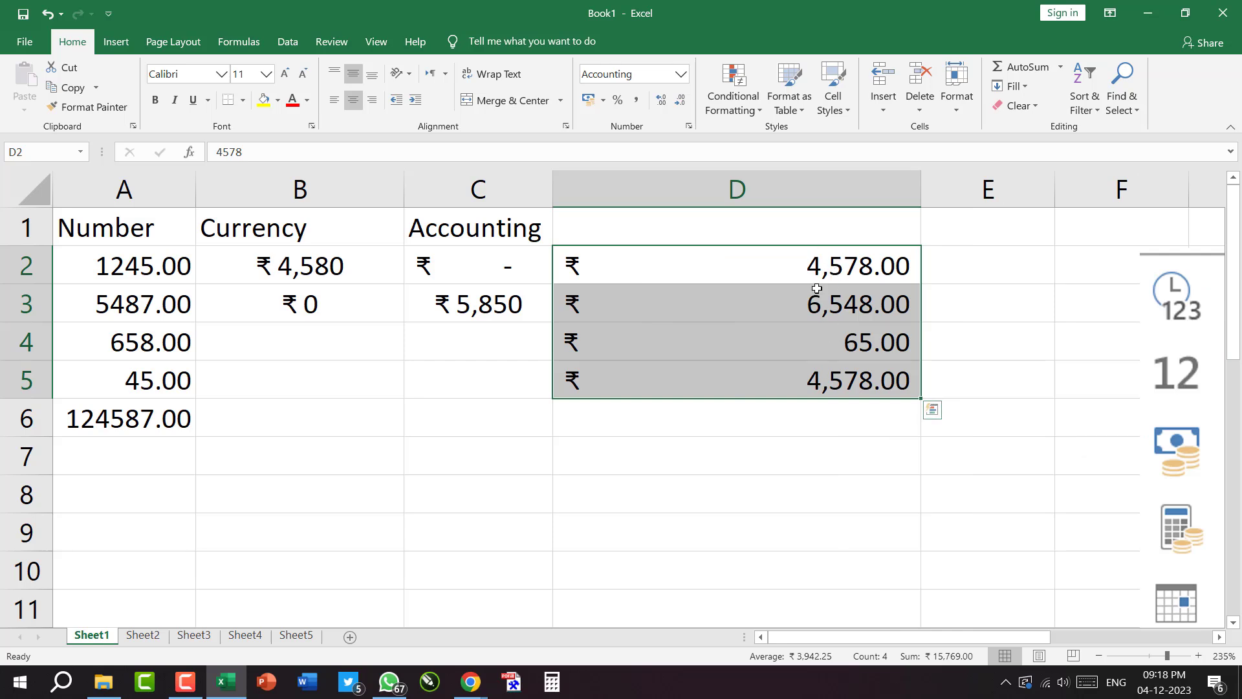
Examine where the rupee symbols and amounts sit in the centered Accounting cells D2:D5.
mouse_move(790, 238)
mouse_down()
mouse_move(841, 326)
mouse_move(932, 409)
mouse_up()
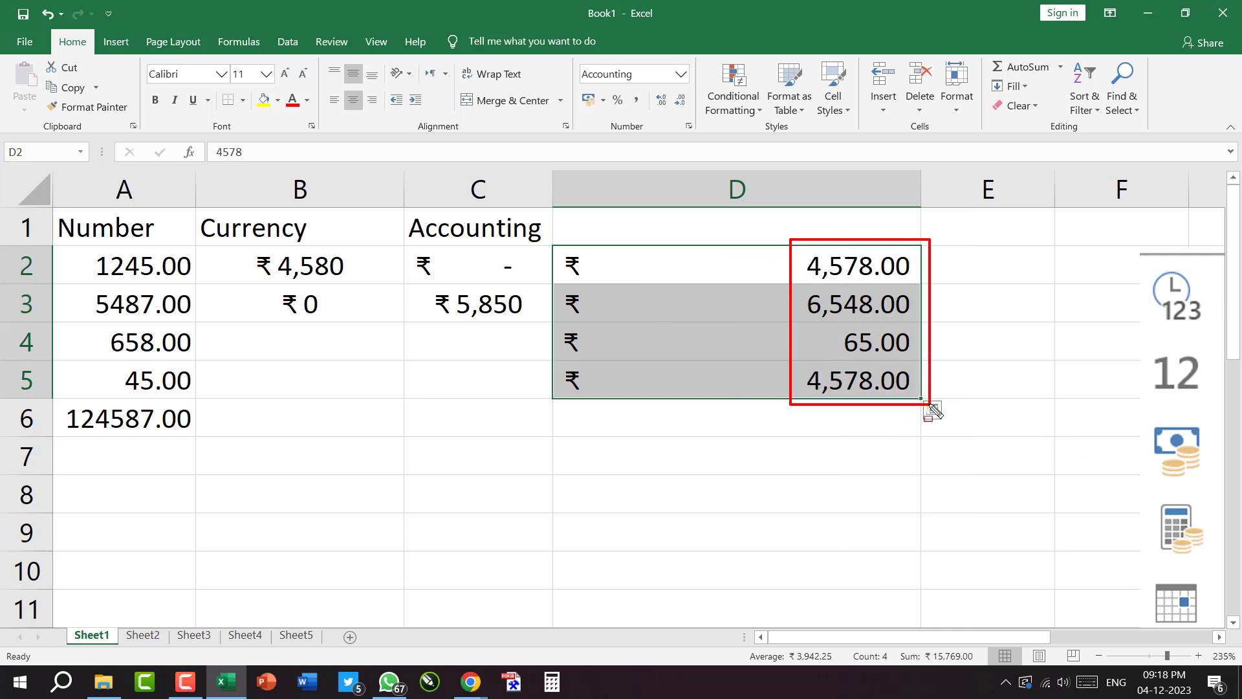
drag(550, 240, 609, 401)
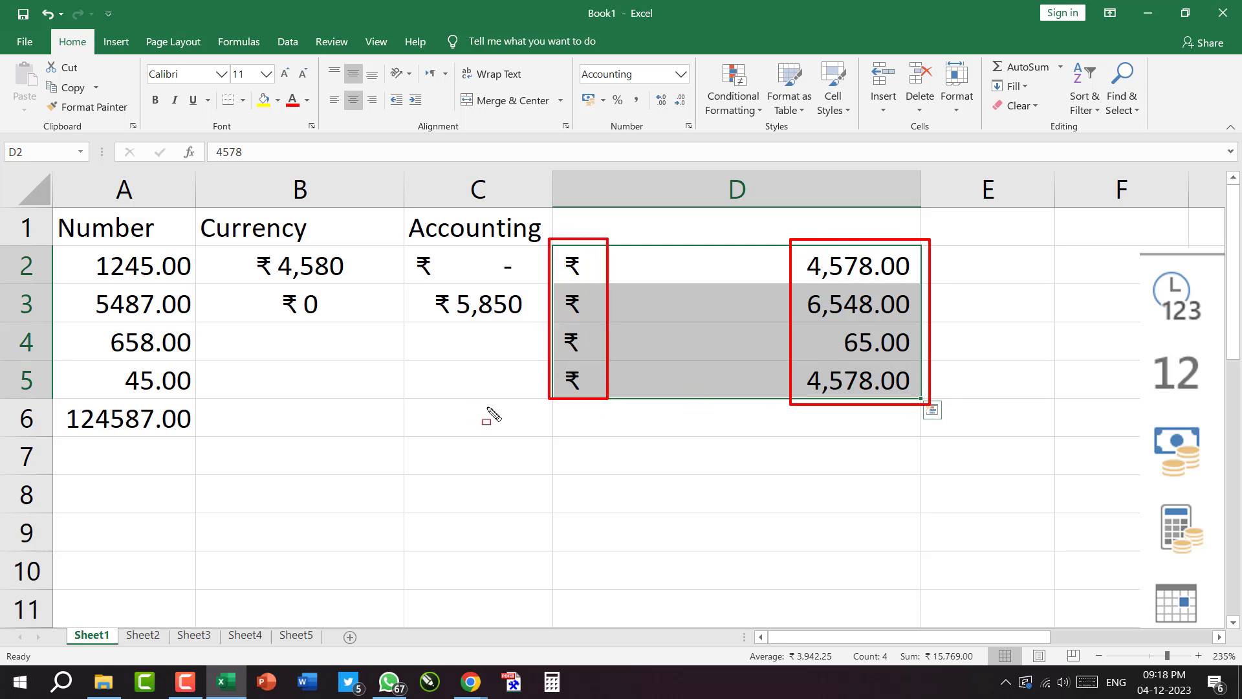
mouse_move(673, 312)
mouse_down()
mouse_move(372, 146)
mouse_move(361, 111)
mouse_up()
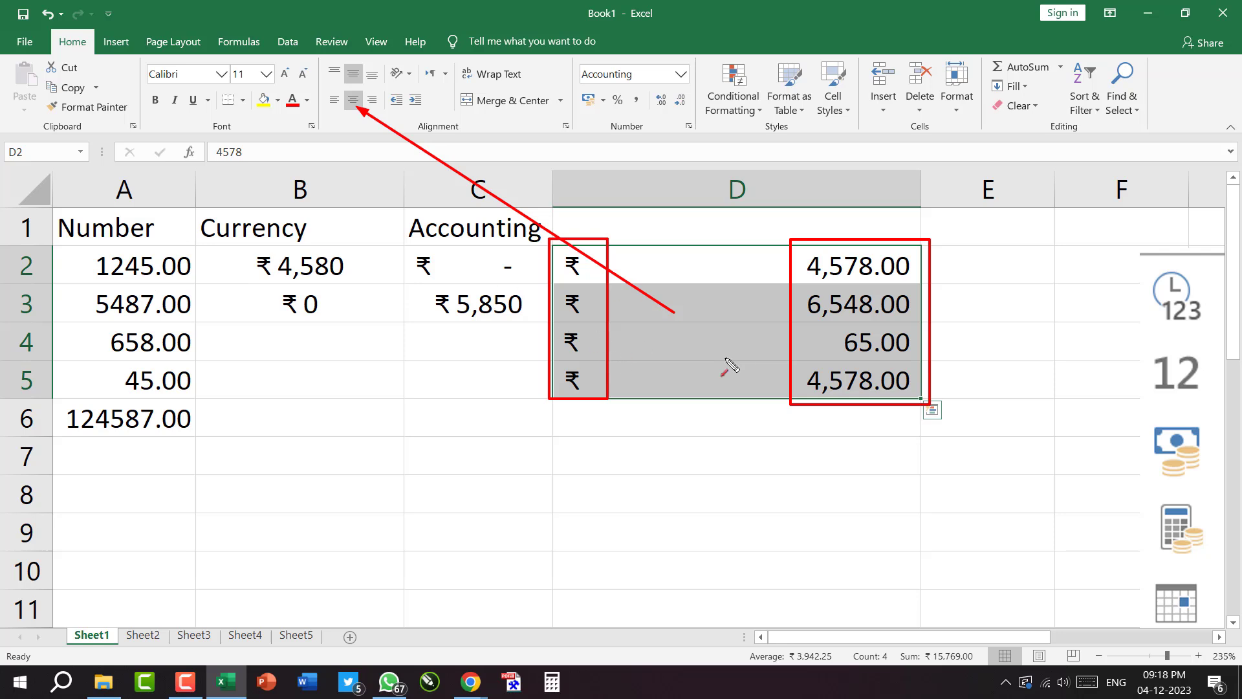
key(Escape)
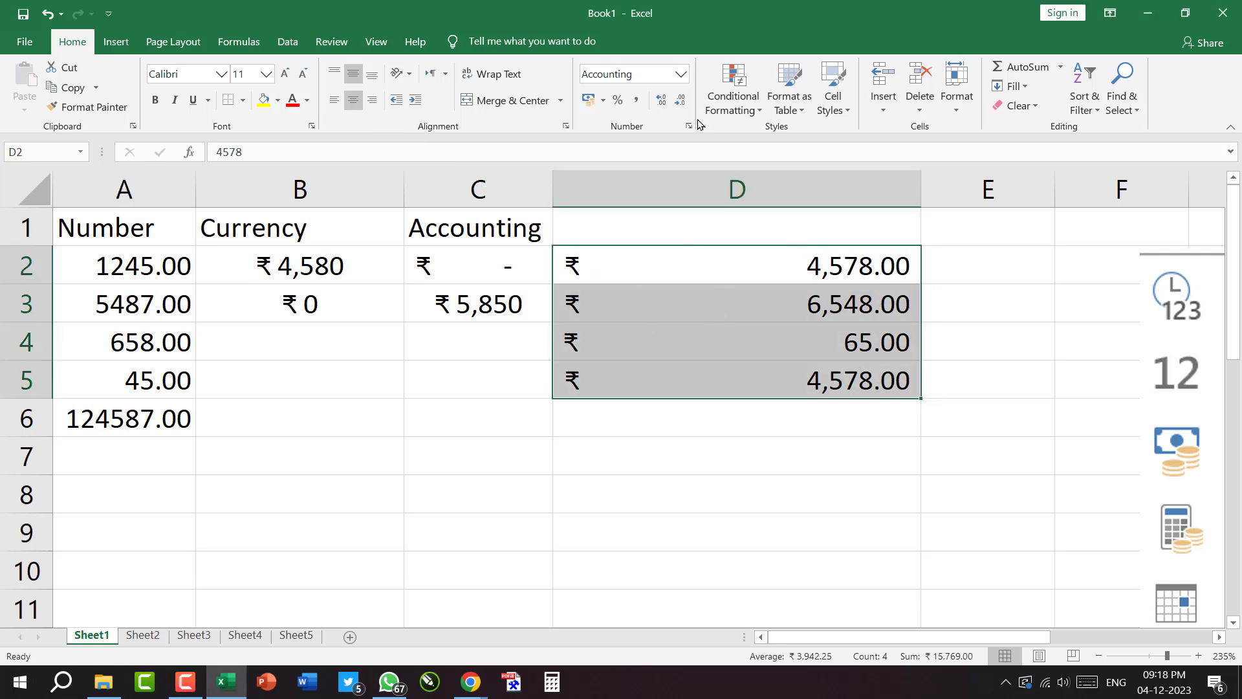
Change the number format of D2:D5 to Currency.
click(681, 77)
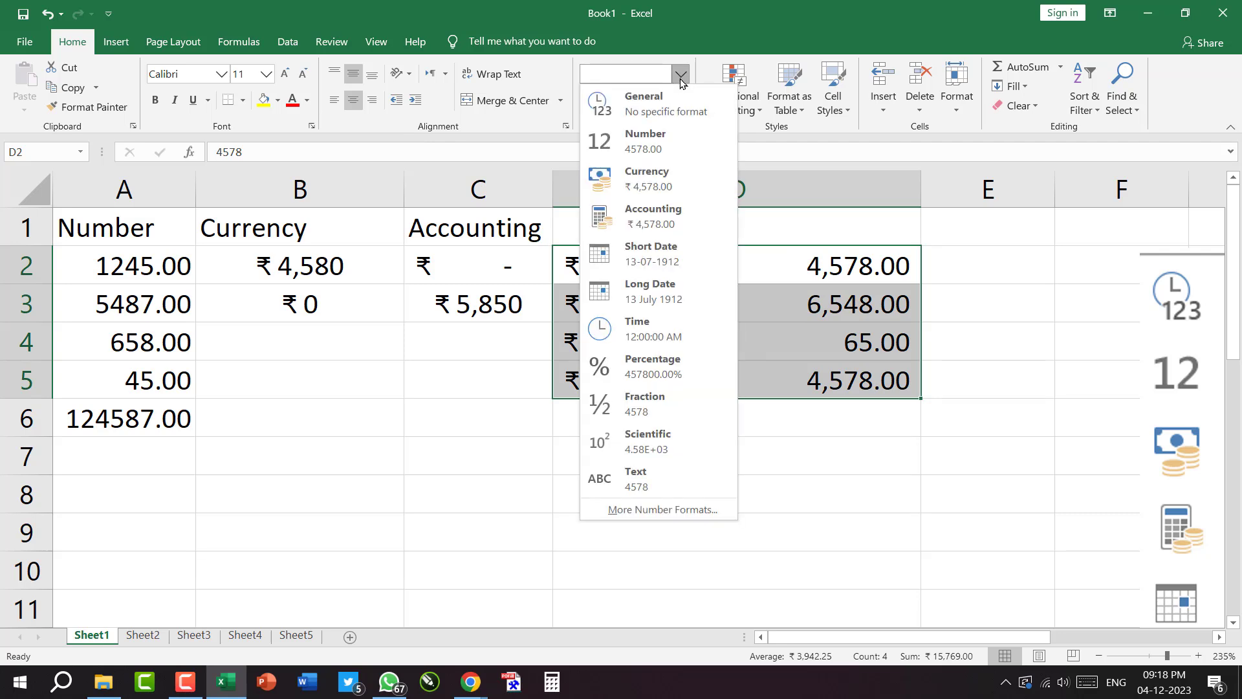
click(652, 174)
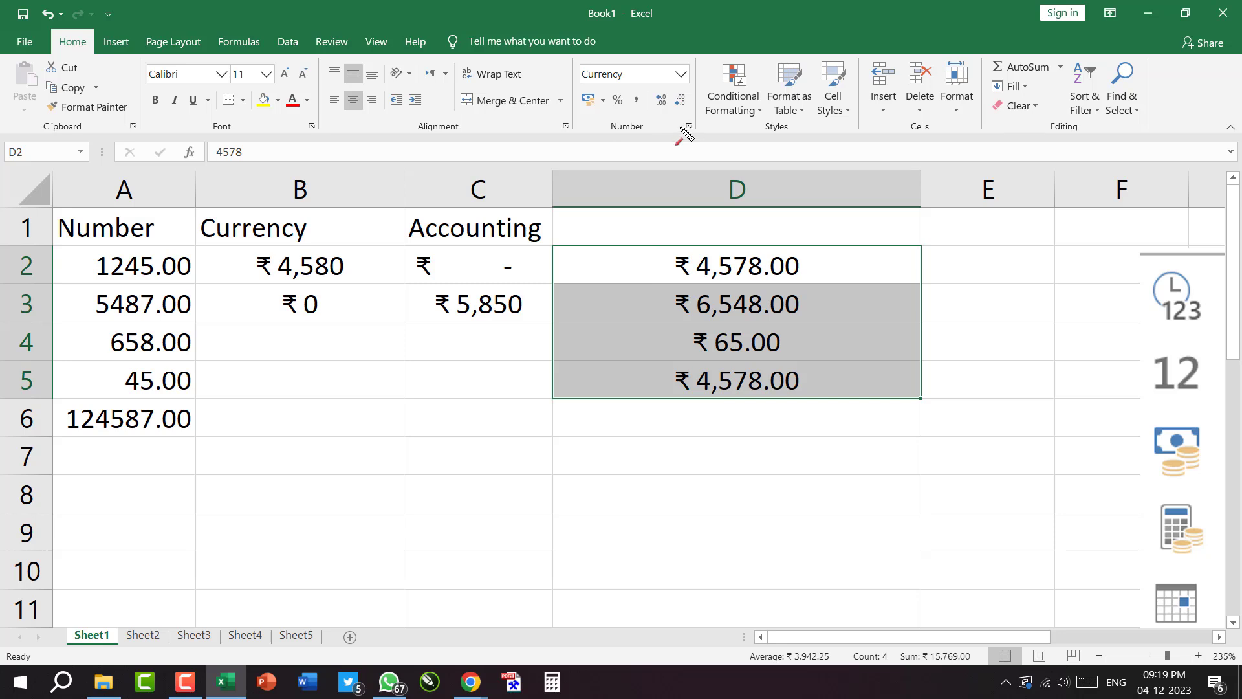
Open the full Format Cells settings for D2:D5 and move the dialog clear of columns A to C.
drag(599, 272, 685, 136)
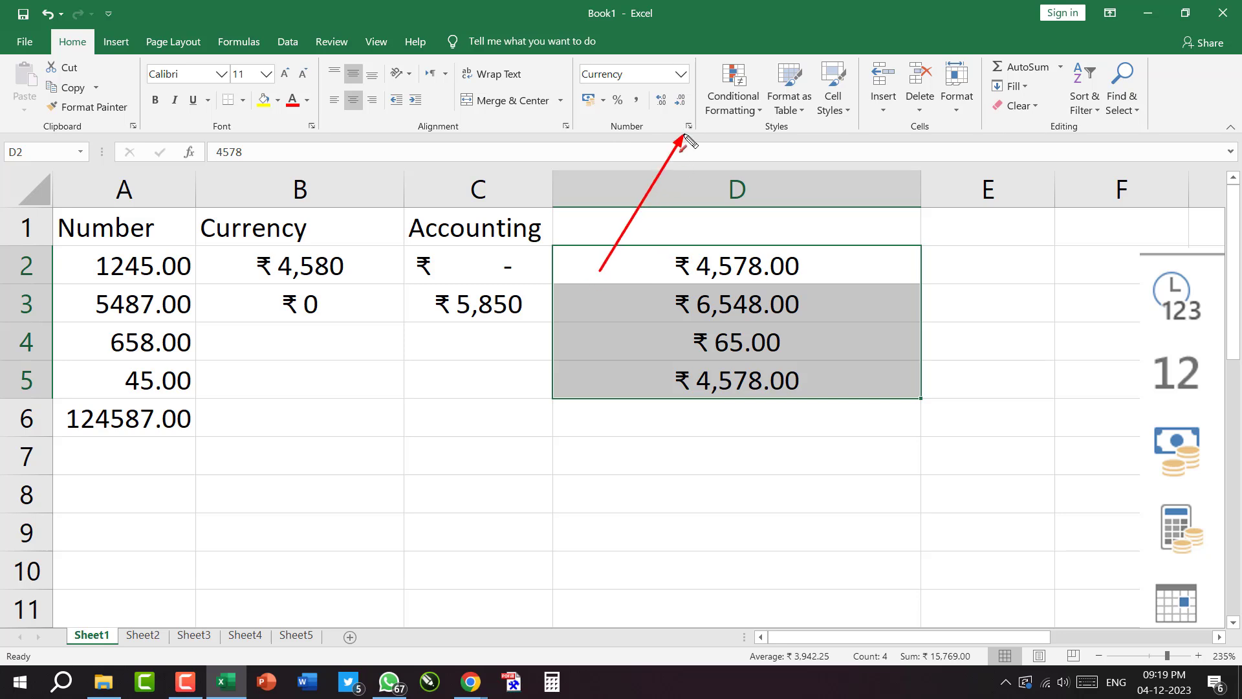
drag(677, 113, 705, 147)
key(Escape)
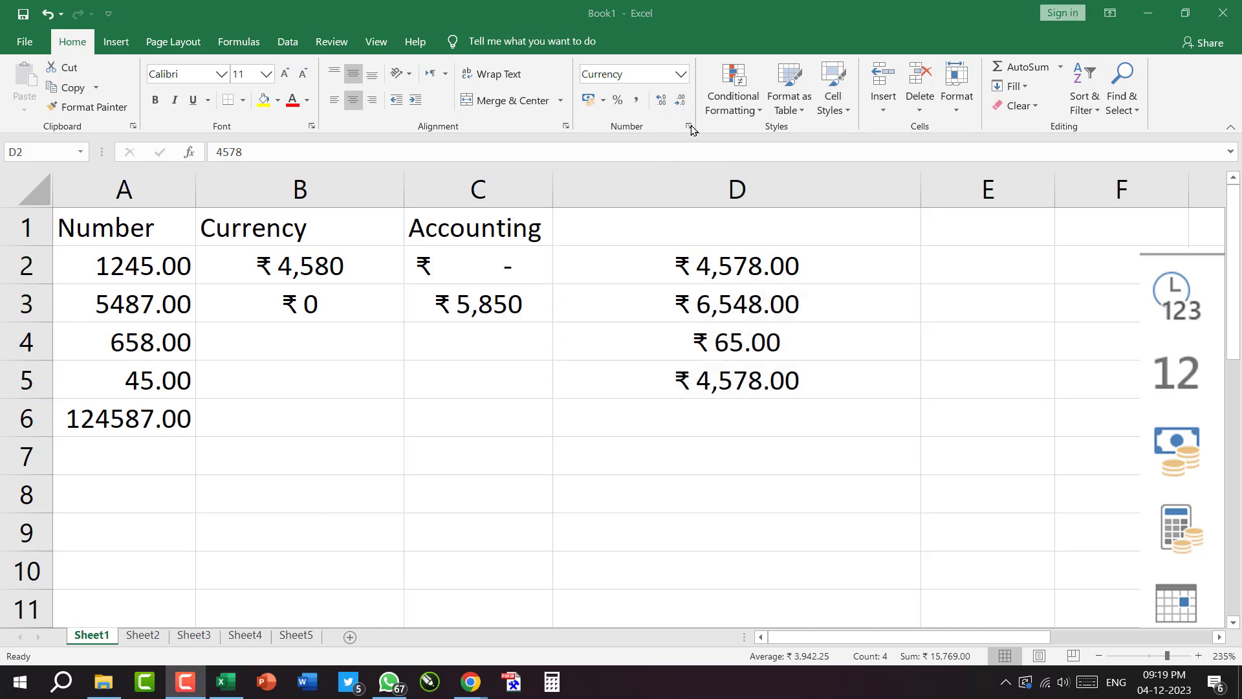
click(690, 128)
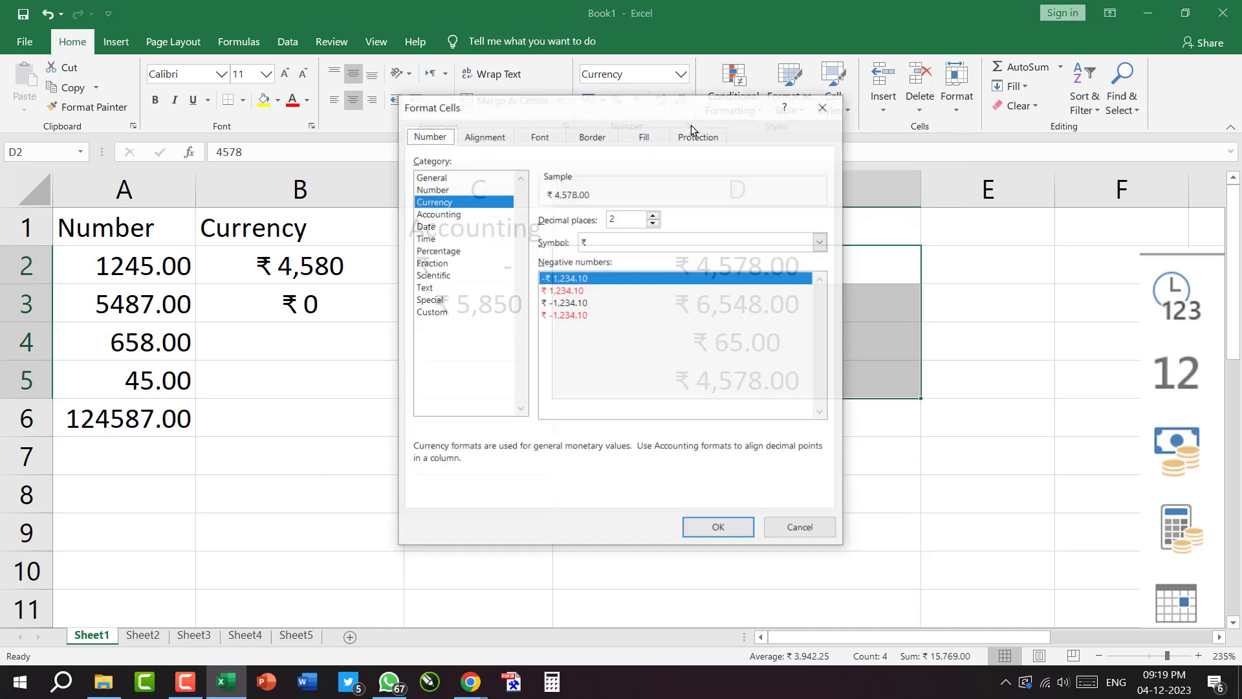
drag(580, 105, 847, 54)
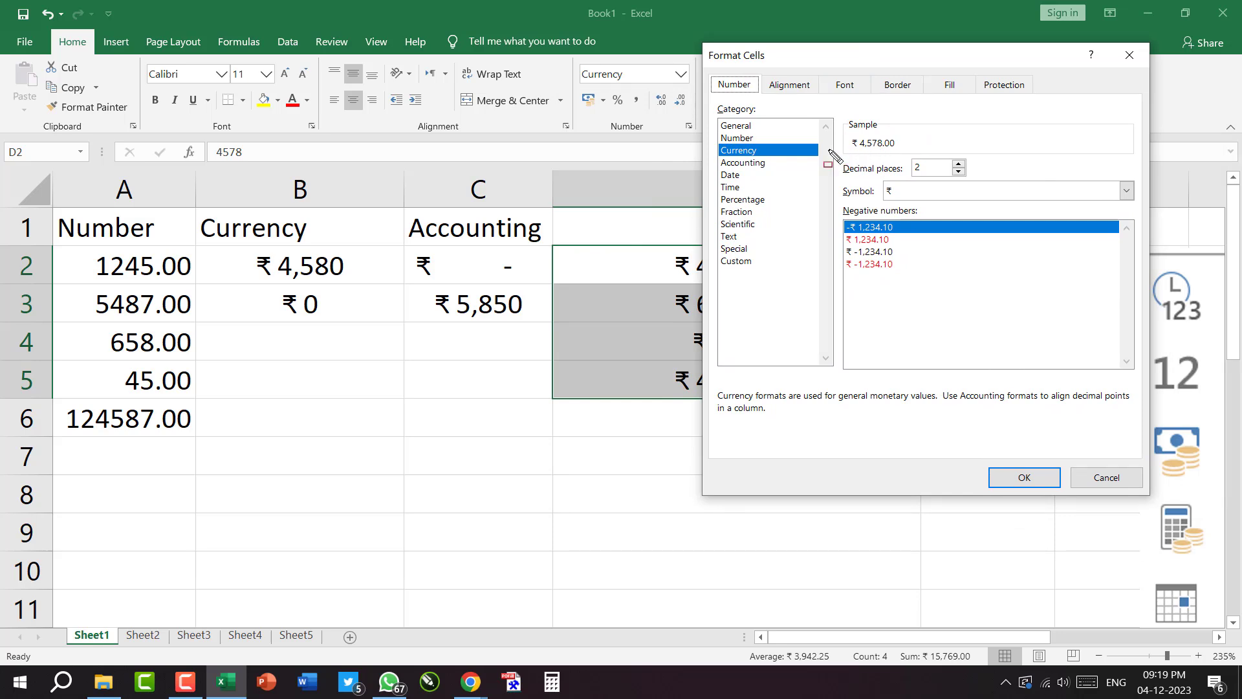
Examine the Currency category's options in Format Cells, including the sample preview and decimal places.
drag(828, 106, 885, 174)
mouse_move(910, 215)
mouse_down()
mouse_move(1101, 305)
mouse_move(1149, 308)
mouse_up()
drag(703, 141, 813, 158)
mouse_move(568, 55)
mouse_down()
mouse_move(666, 97)
mouse_move(697, 94)
mouse_up()
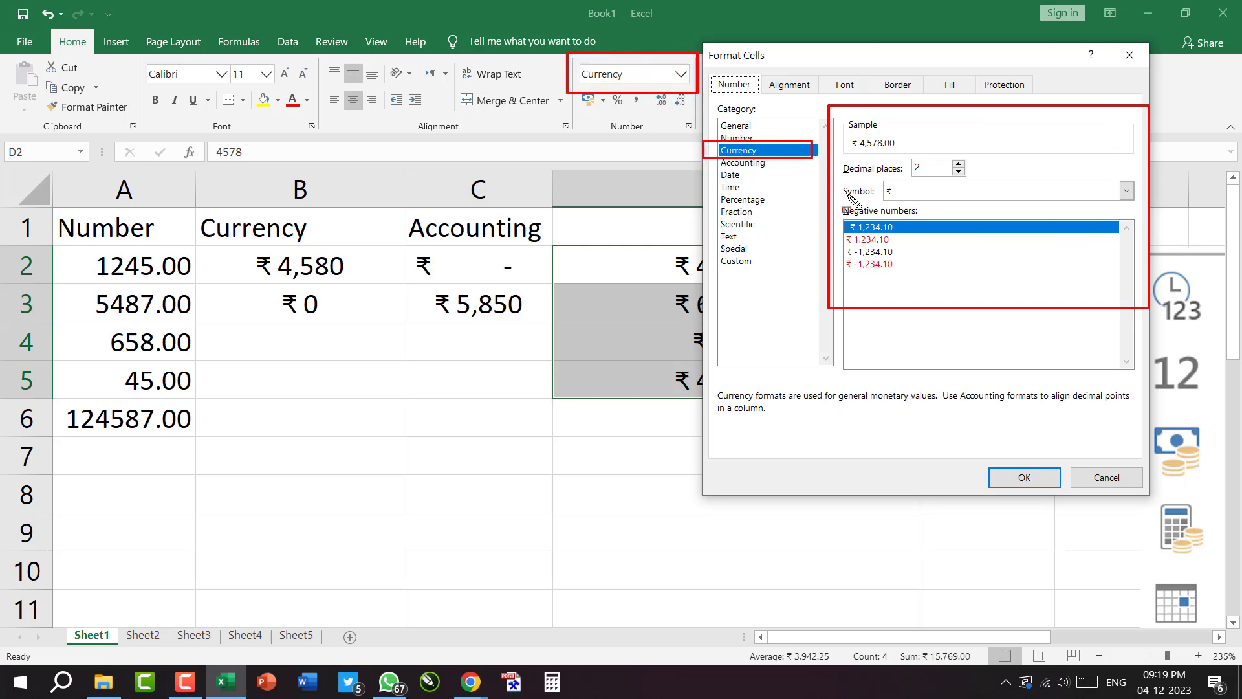
drag(895, 158, 904, 153)
mouse_move(838, 112)
mouse_down()
mouse_move(908, 158)
mouse_move(929, 157)
mouse_up()
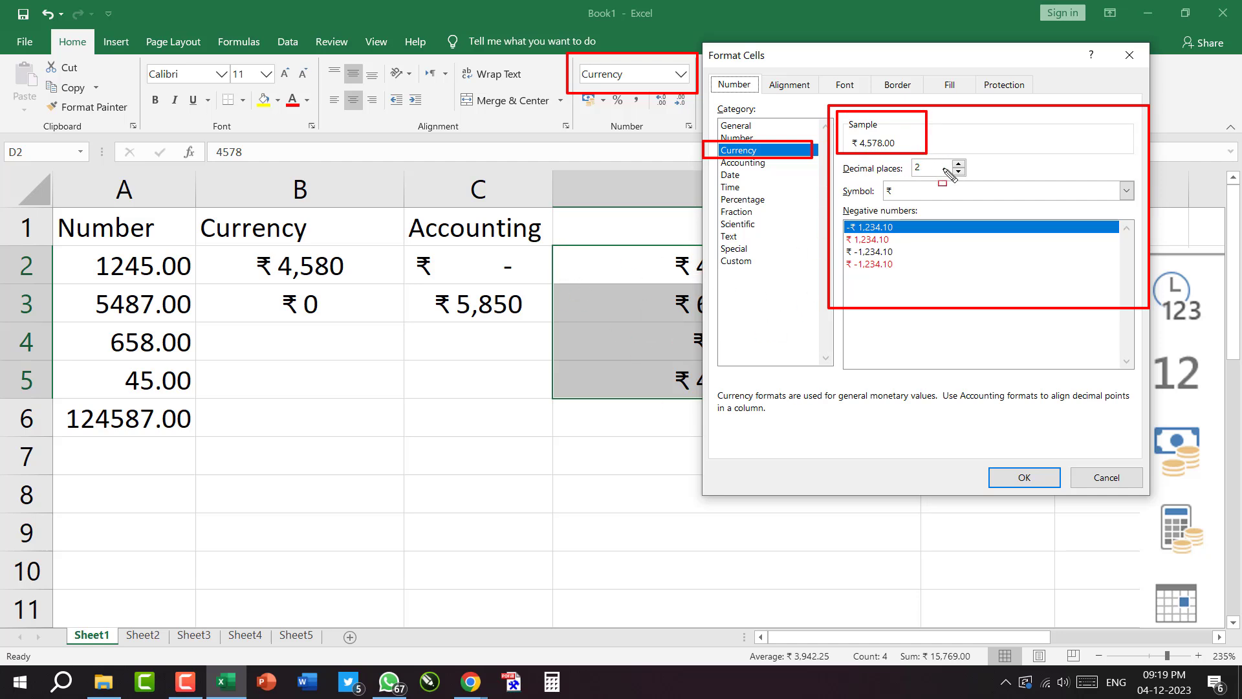
mouse_move(837, 156)
mouse_down()
mouse_move(926, 181)
mouse_move(987, 181)
mouse_up()
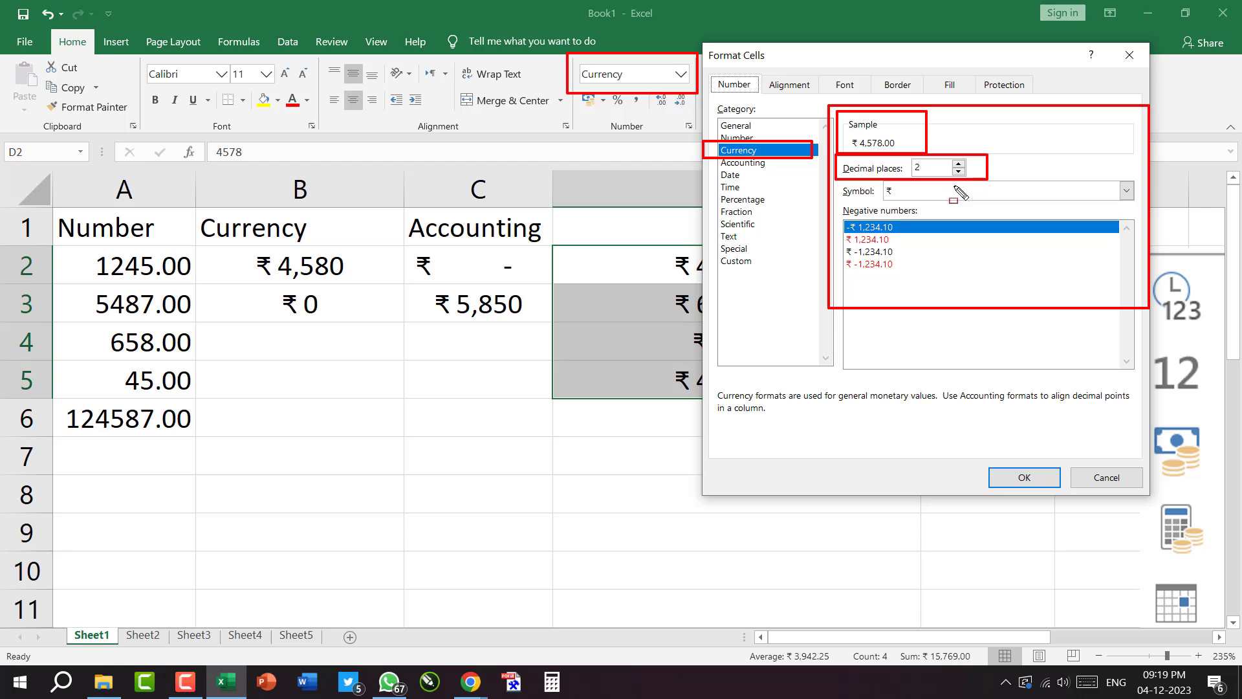
key(Escape)
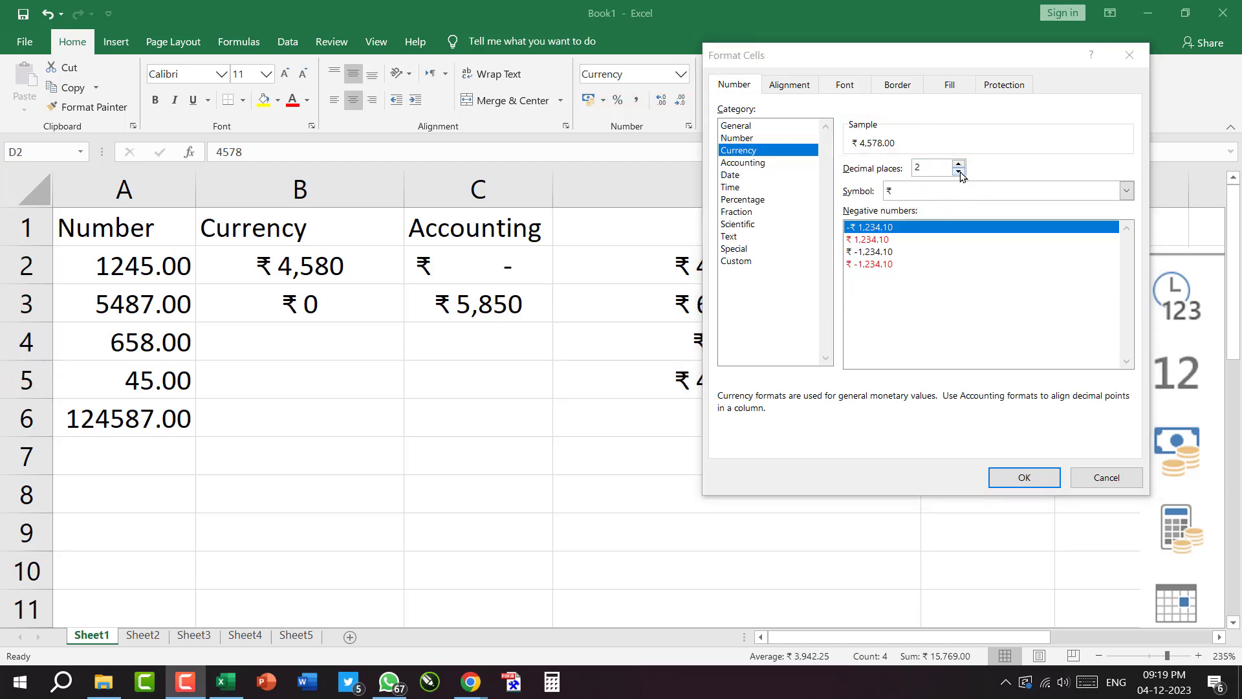
Set the Currency decimal places for D2:D5 to 0 and apply the format.
click(959, 172)
drag(887, 58, 290, 90)
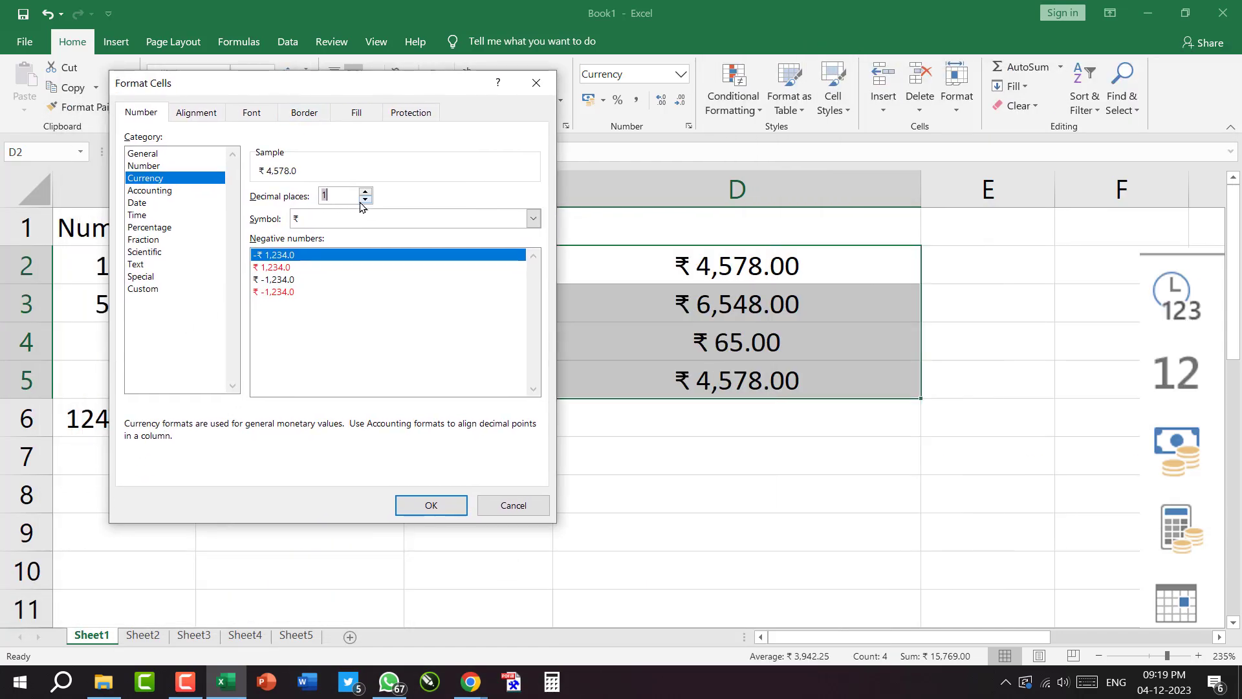
click(429, 505)
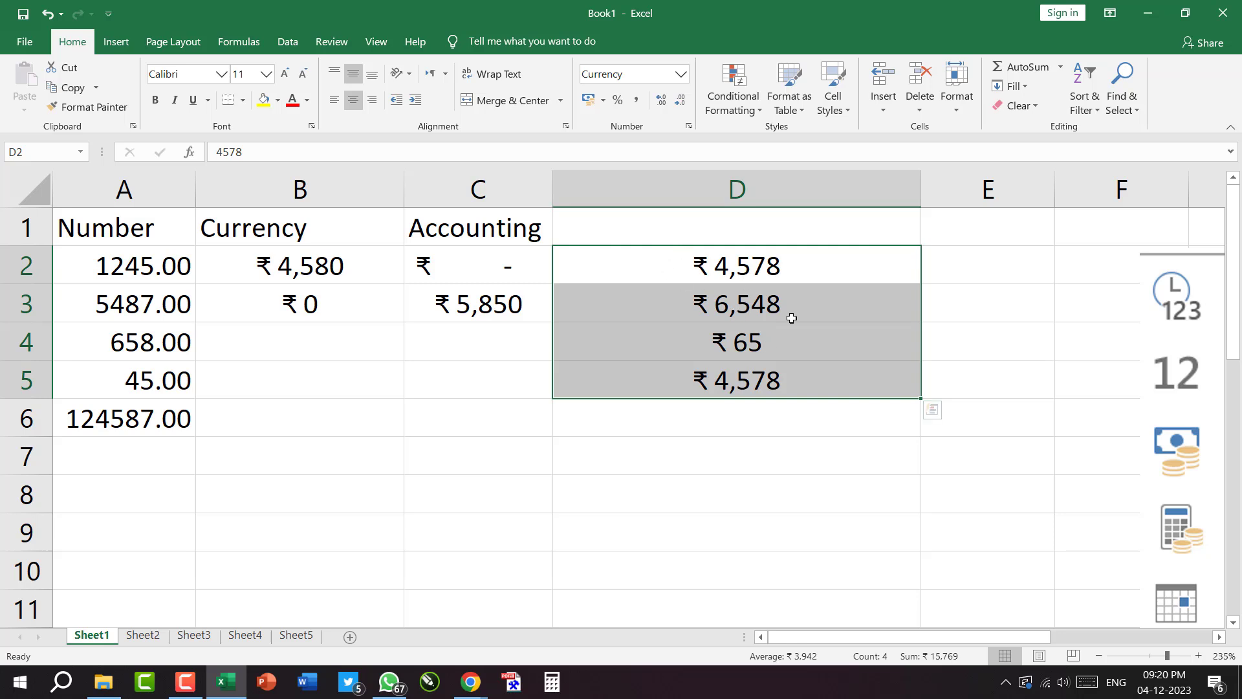
Widen the Accounting column C to about three times its width and narrow column D by about a third.
drag(549, 189, 764, 189)
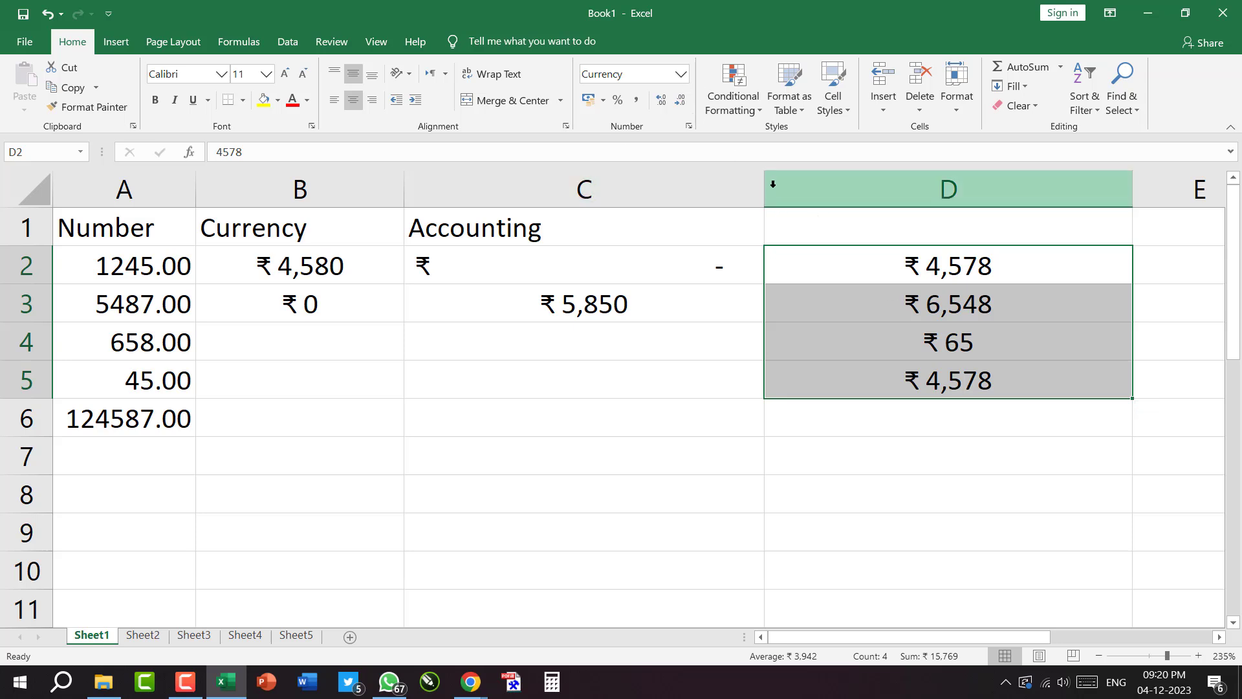
drag(1131, 188, 1007, 194)
drag(765, 188, 857, 188)
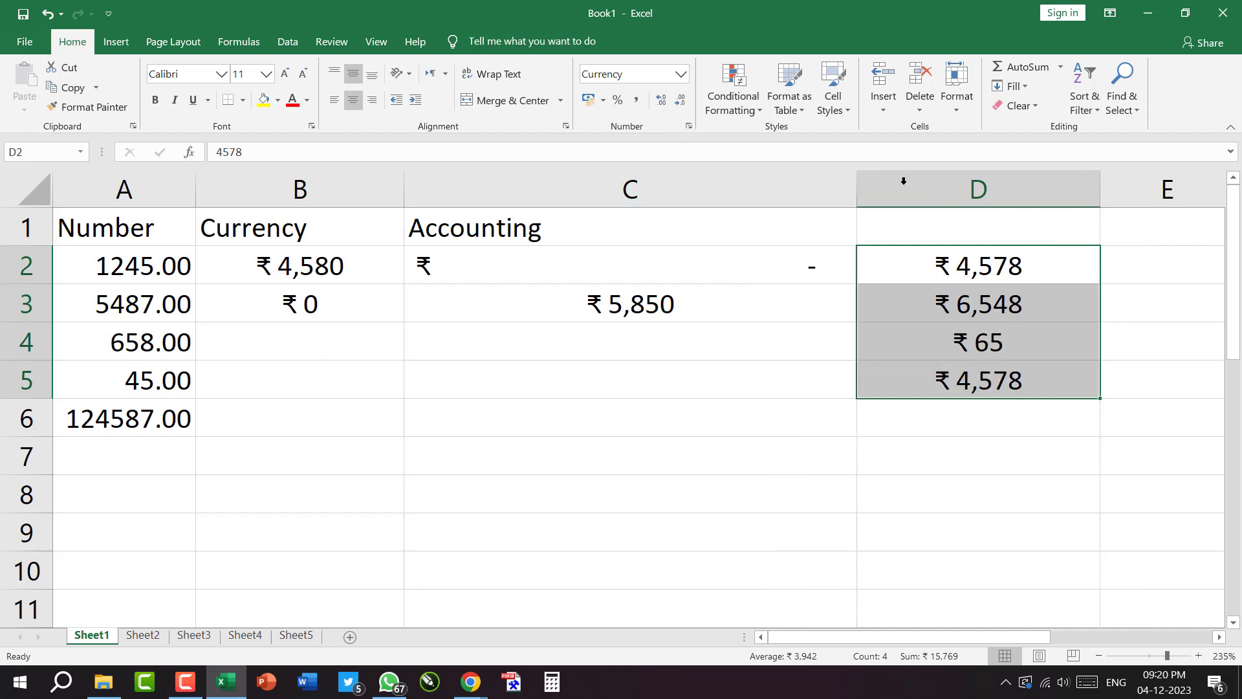
Reopen the Format Cells settings for D2:D5 and browse the available Currency symbols.
click(690, 134)
drag(279, 84, 536, 70)
mouse_move(482, 181)
mouse_down()
mouse_move(543, 216)
mouse_move(757, 223)
mouse_up()
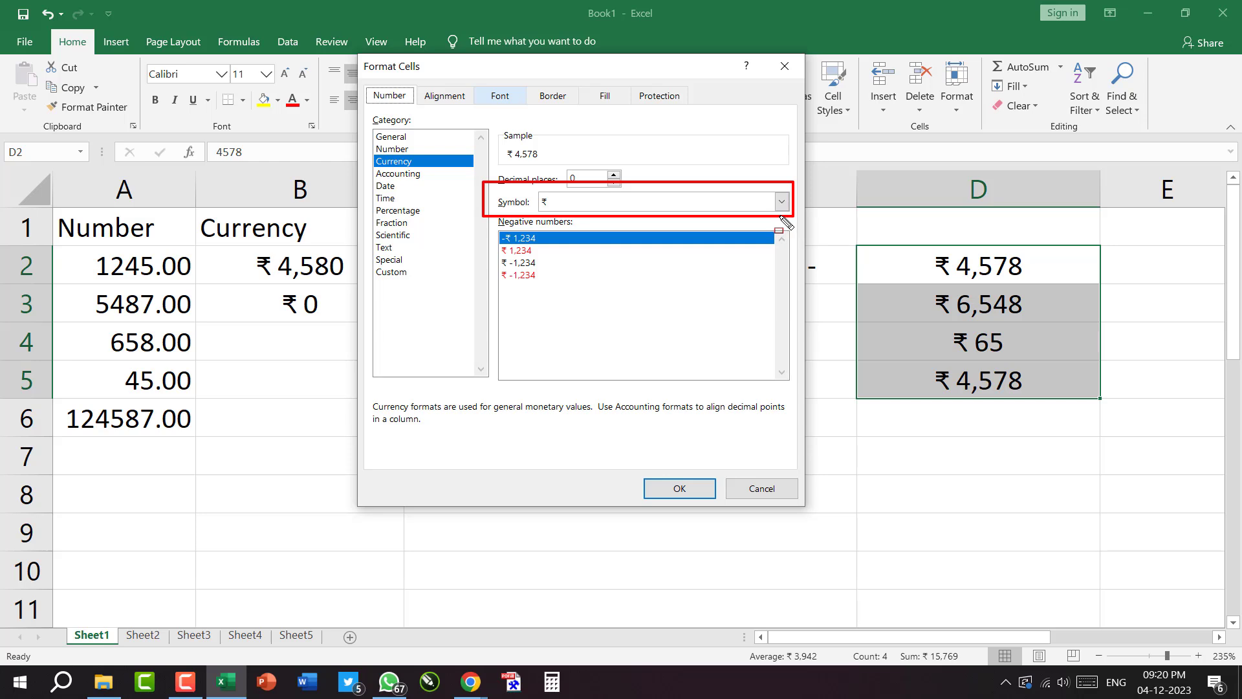
key(Escape)
click(779, 203)
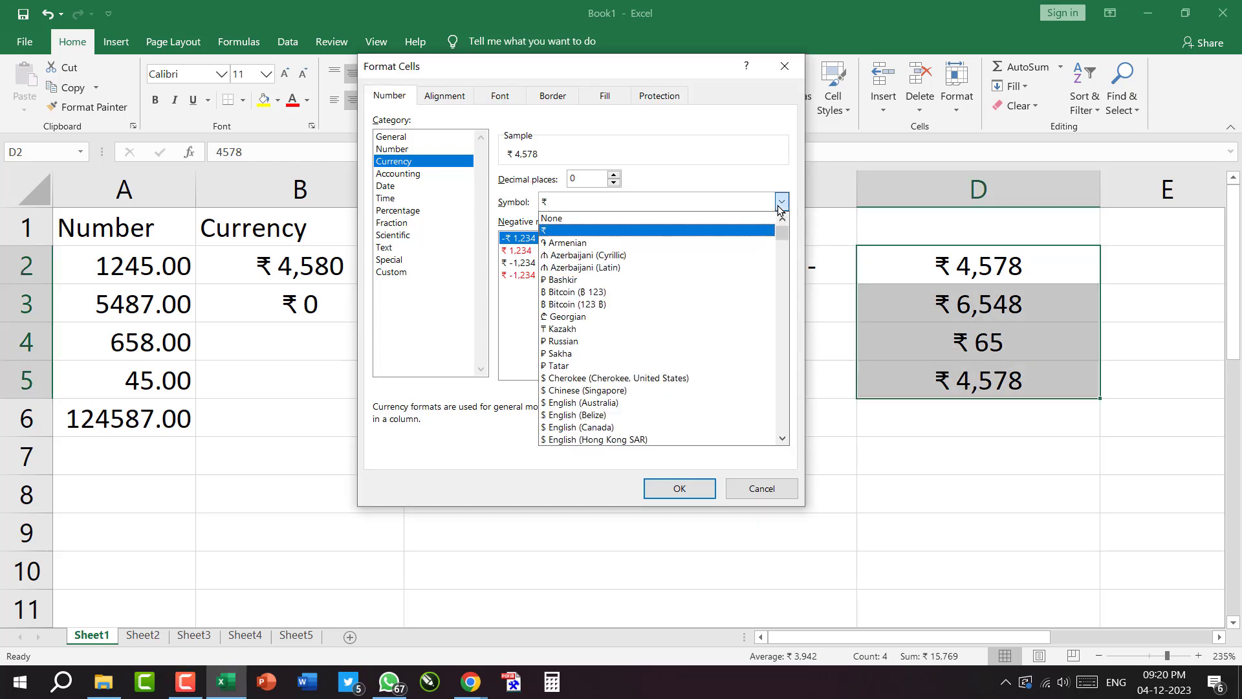
scroll(712, 362, down, 10)
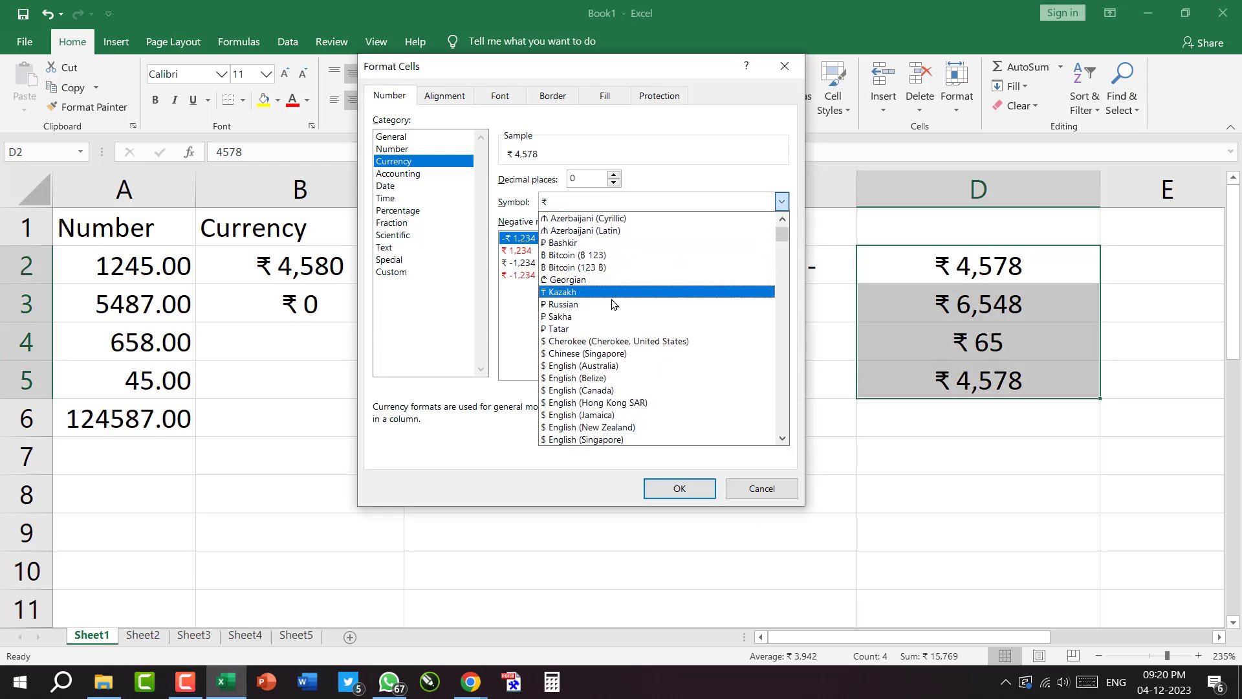
scroll(567, 394, down, 9)
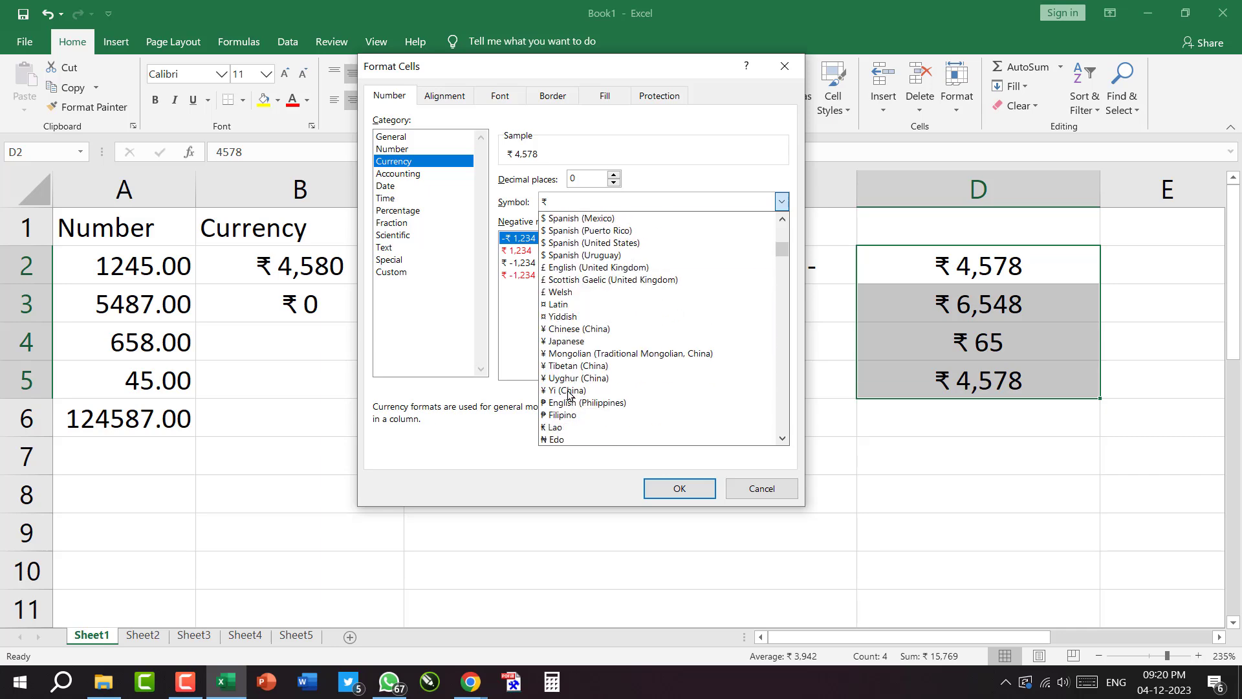
scroll(568, 395, up, 8)
scroll(568, 394, up, 10)
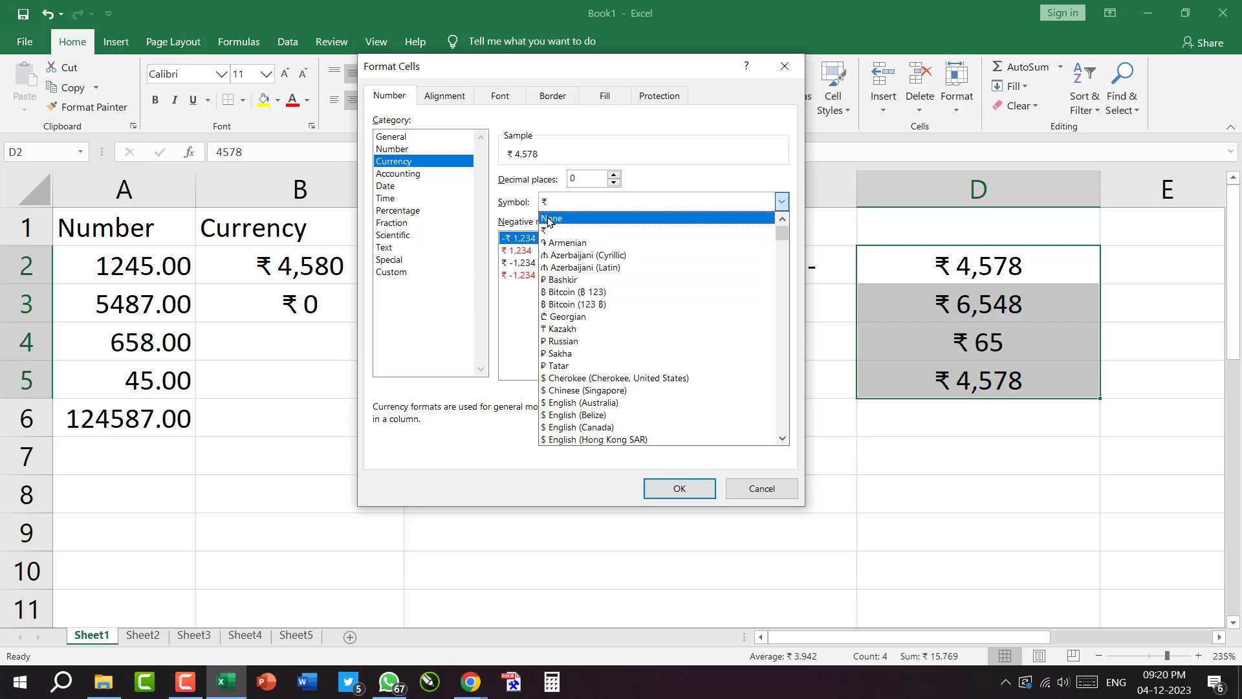
Preview the Currency format with the symbol set to None, and set the symbol back to ₹.
click(561, 223)
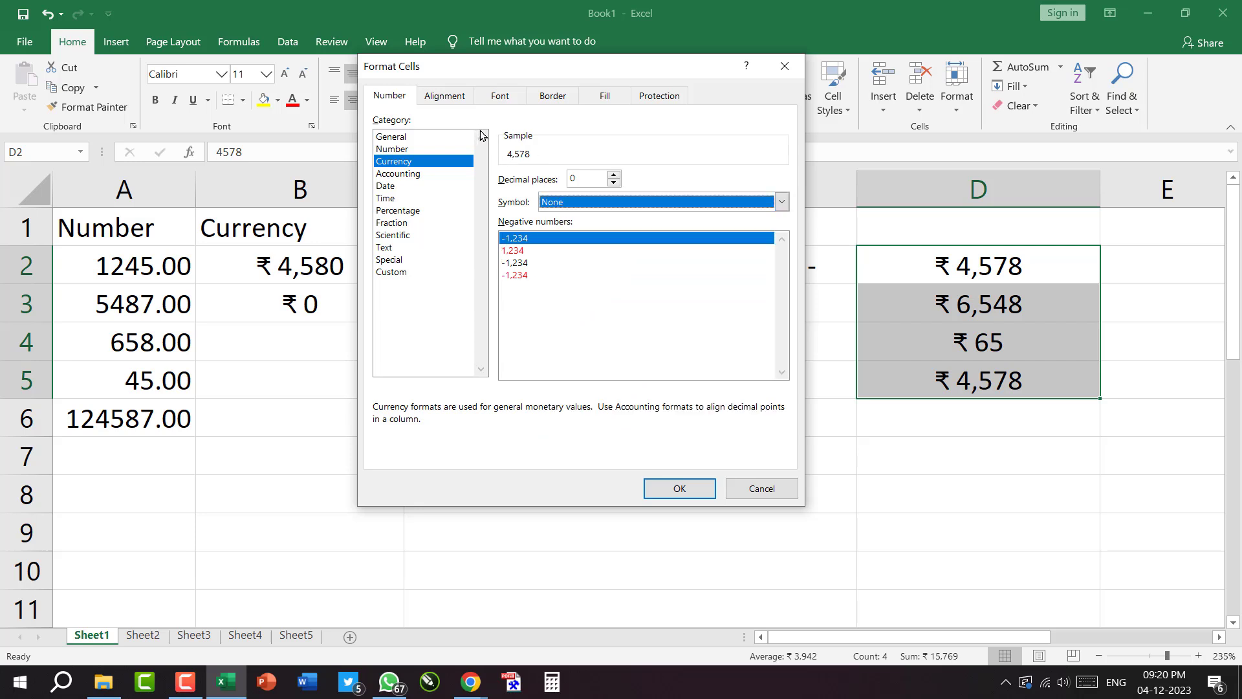
drag(492, 139, 549, 166)
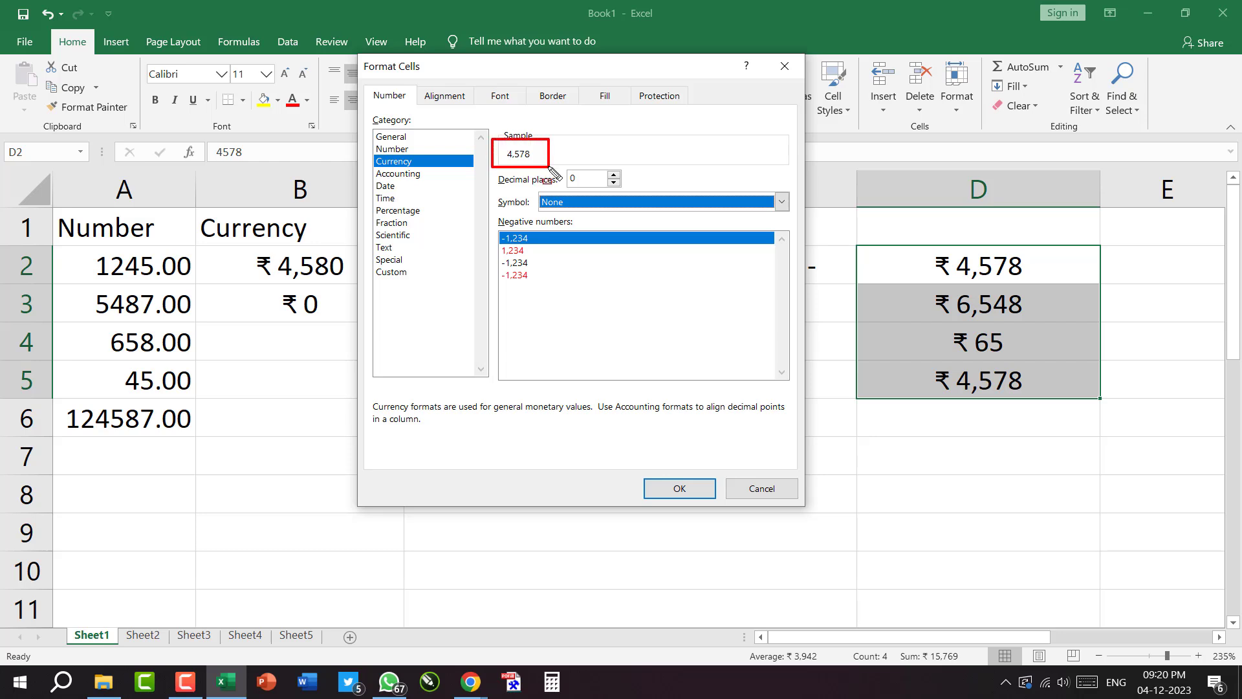
click(781, 201)
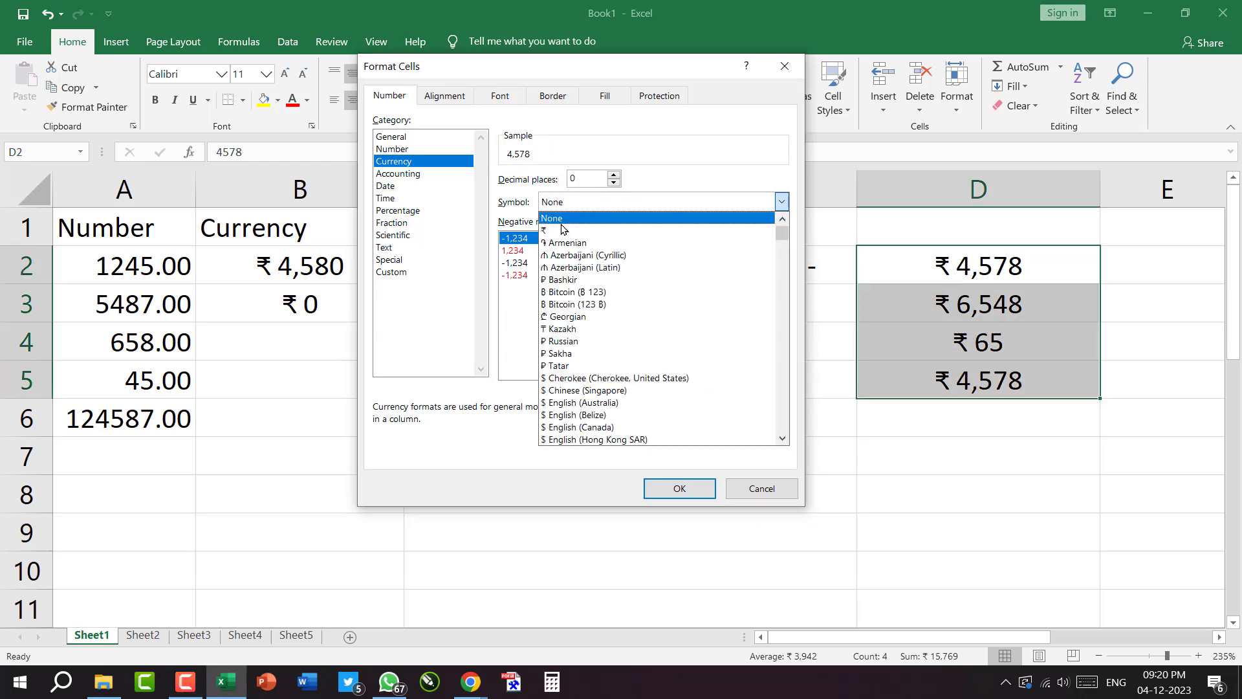
click(556, 231)
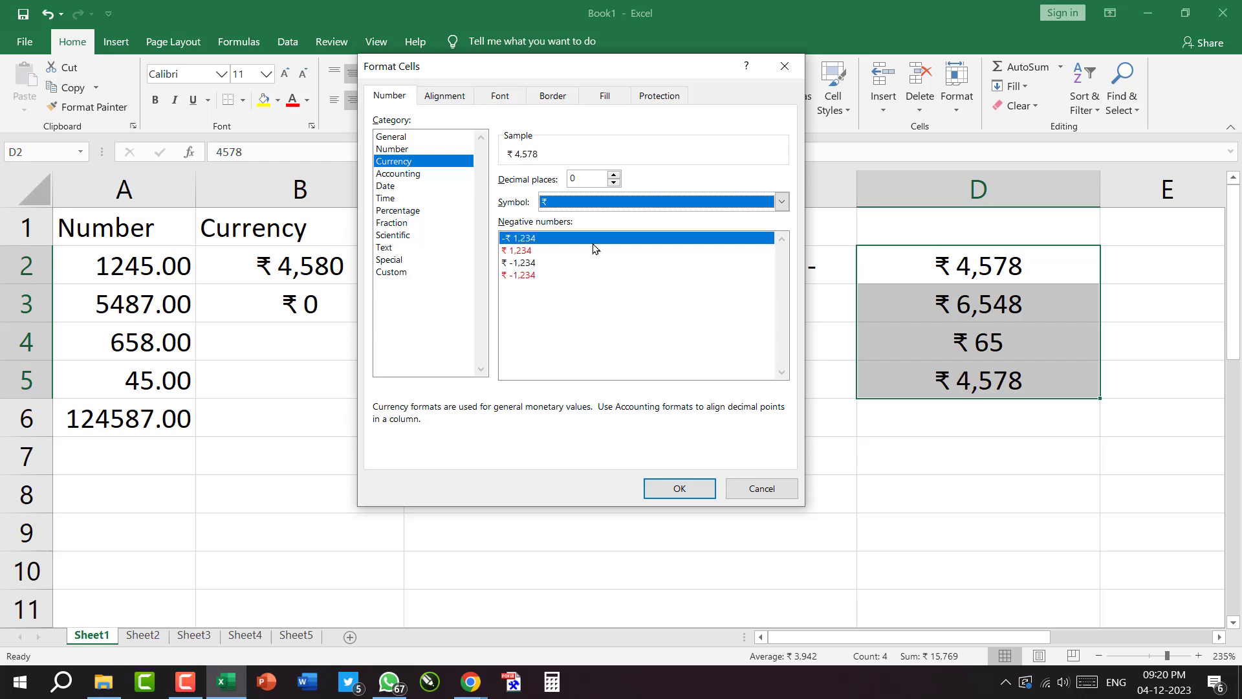
Examine the Currency format's display options for negative numbers.
drag(488, 209, 591, 290)
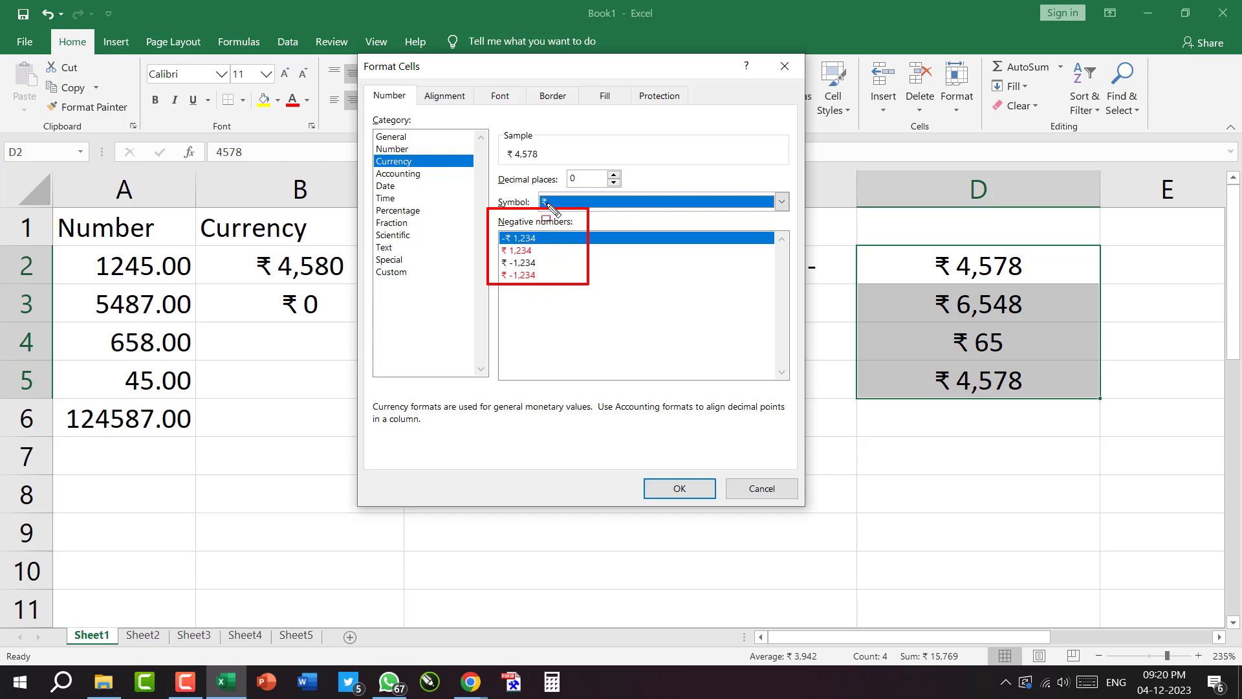
key(Escape)
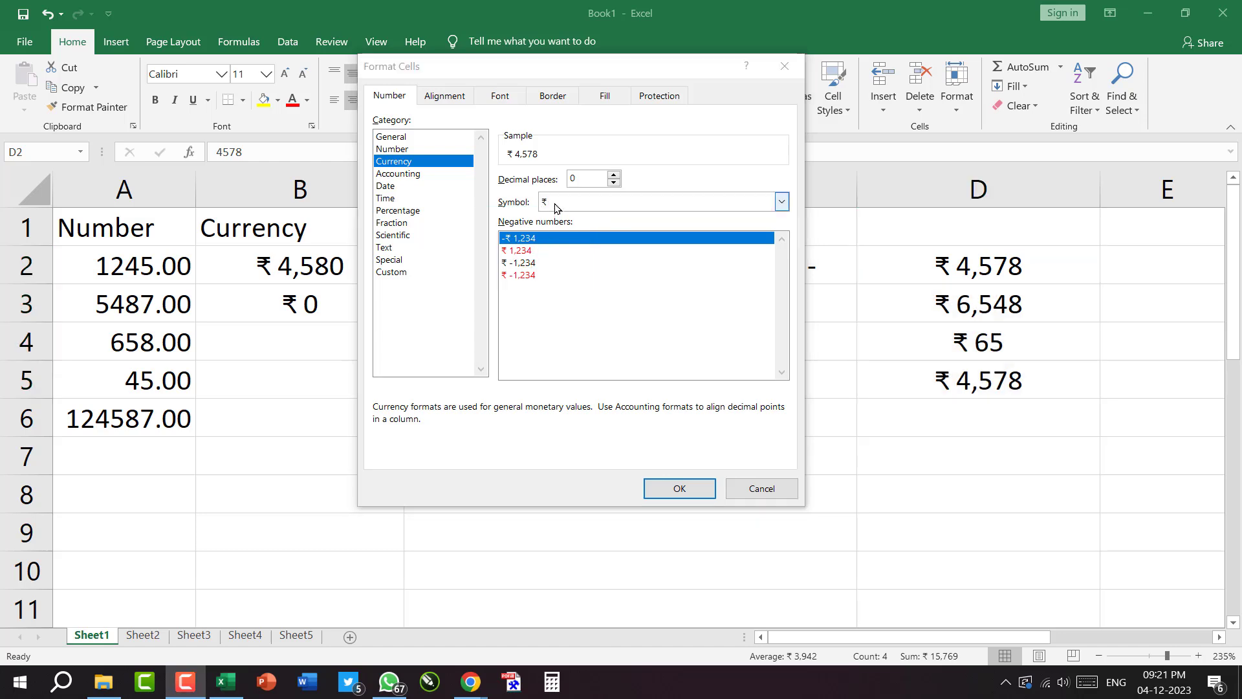
Apply the Currency format to D2:D5 with the symbol set to None.
click(554, 203)
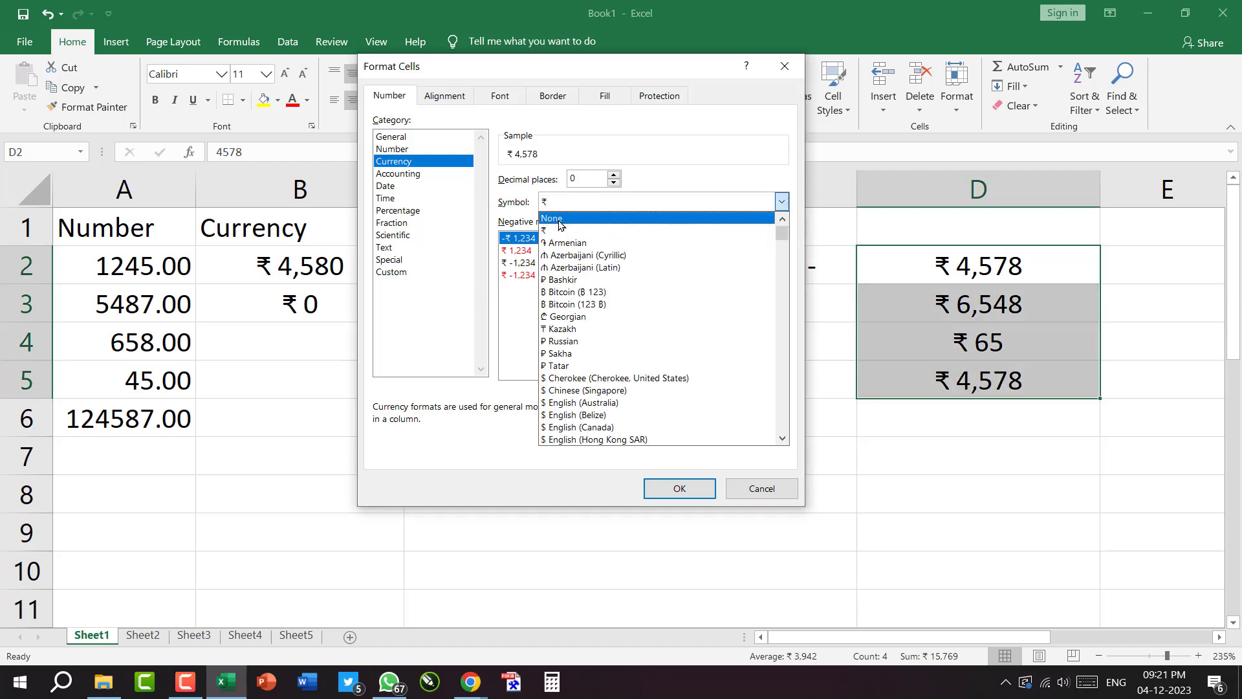
click(557, 219)
click(679, 488)
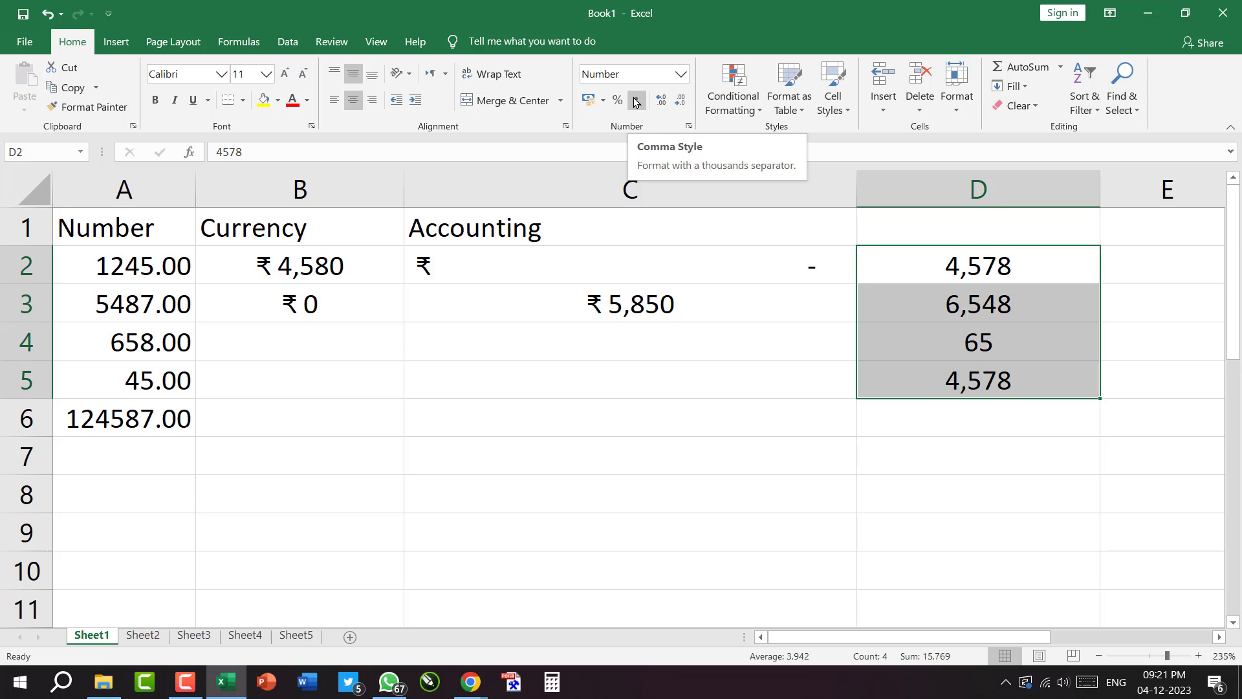
click(977, 292)
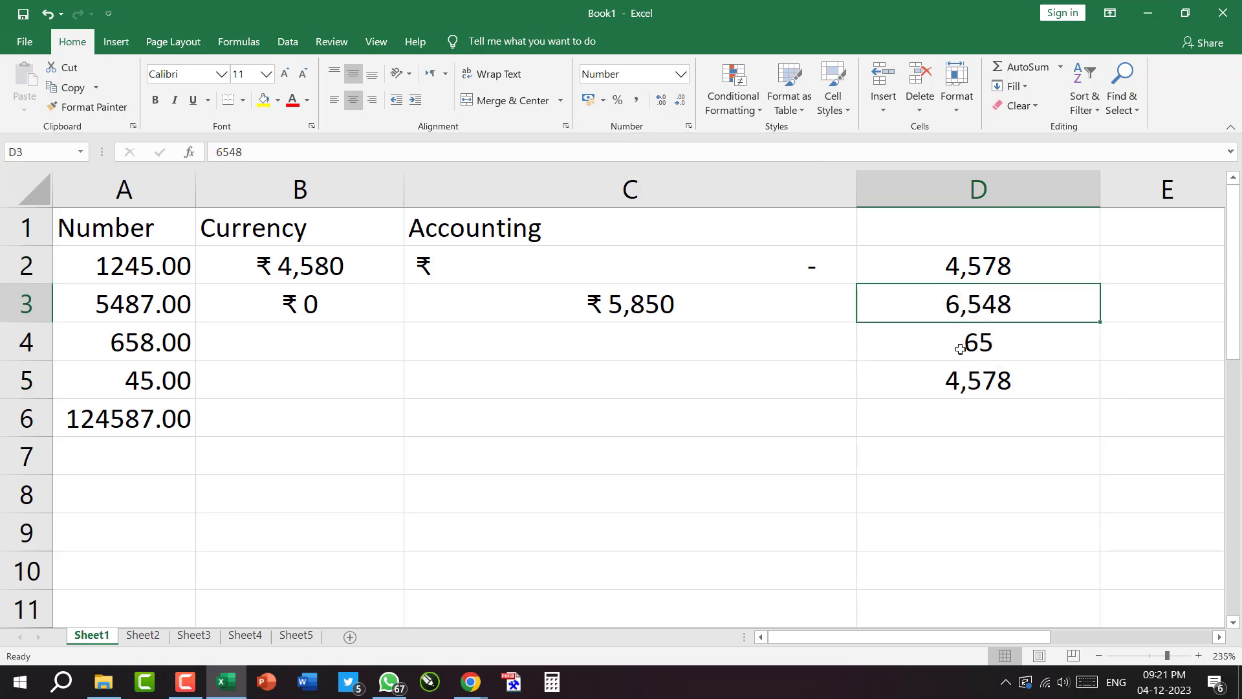
drag(931, 270, 918, 372)
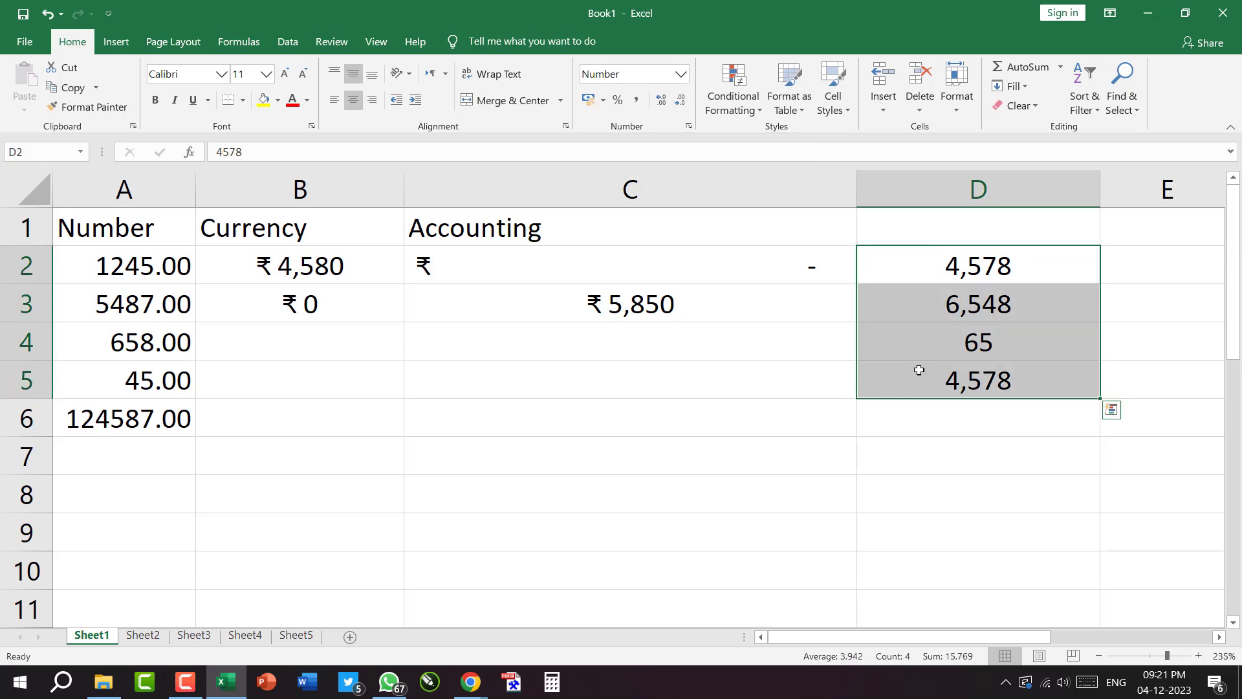
click(937, 444)
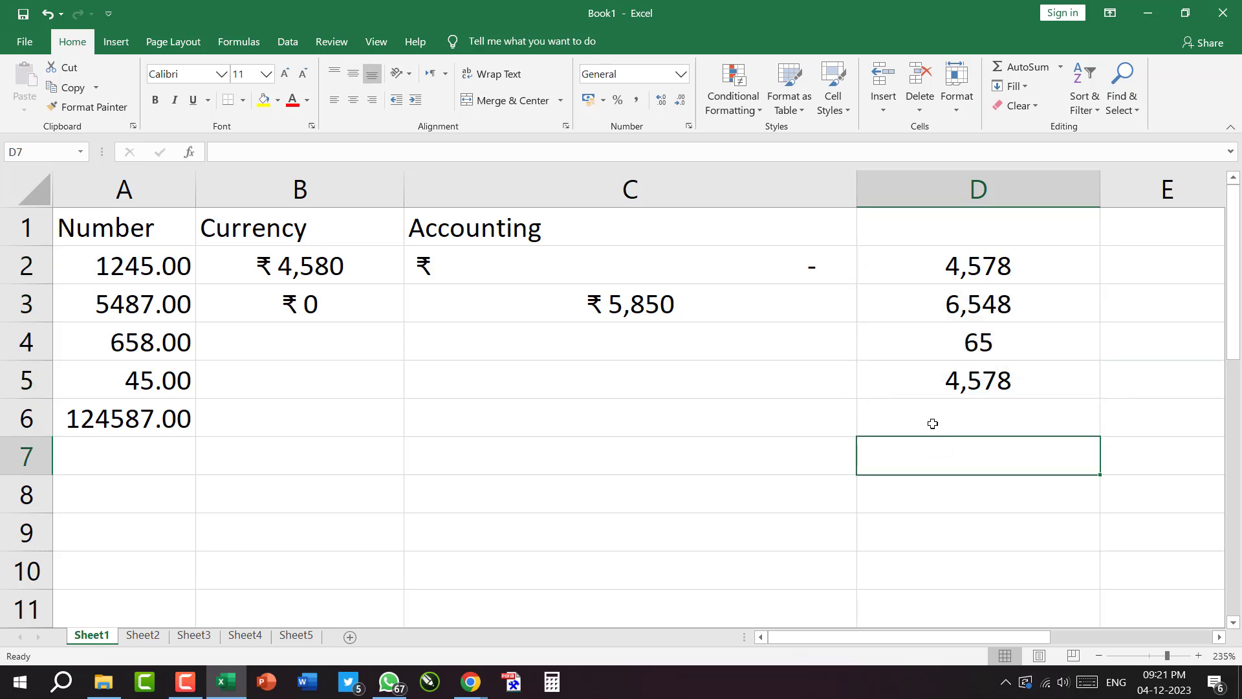
click(930, 340)
drag(916, 263, 910, 385)
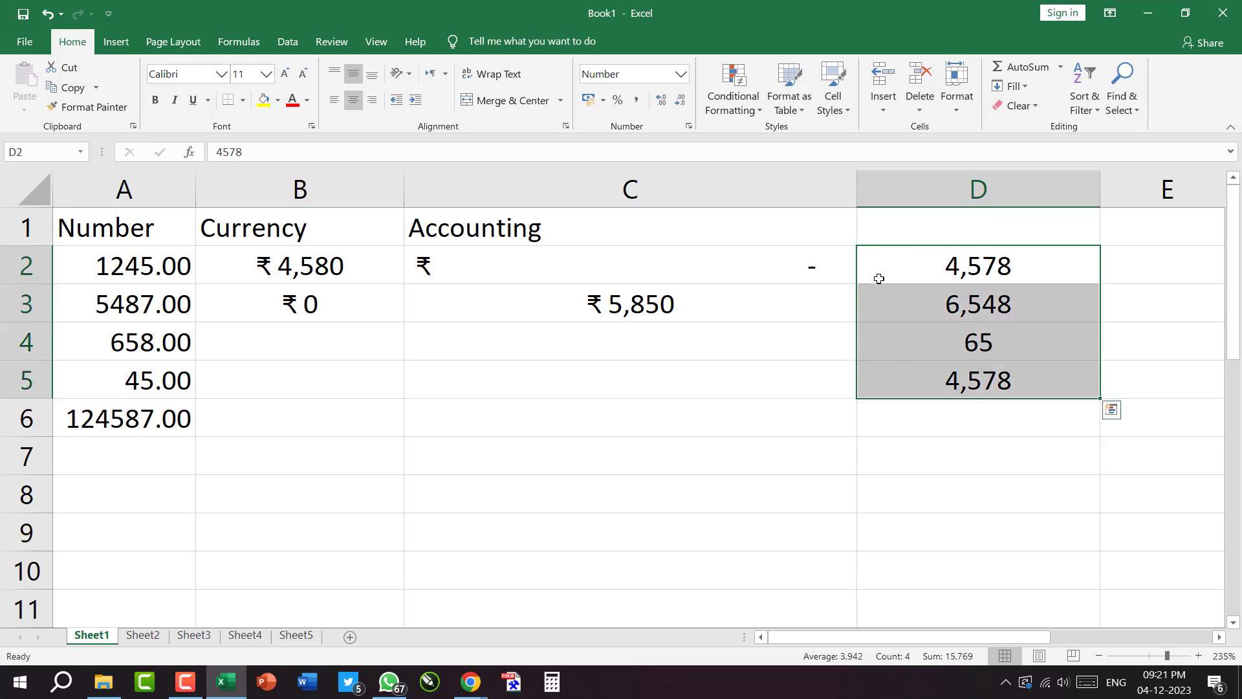
Make the values in D3 and D5 negative, as -6548 and -4578.
click(927, 303)
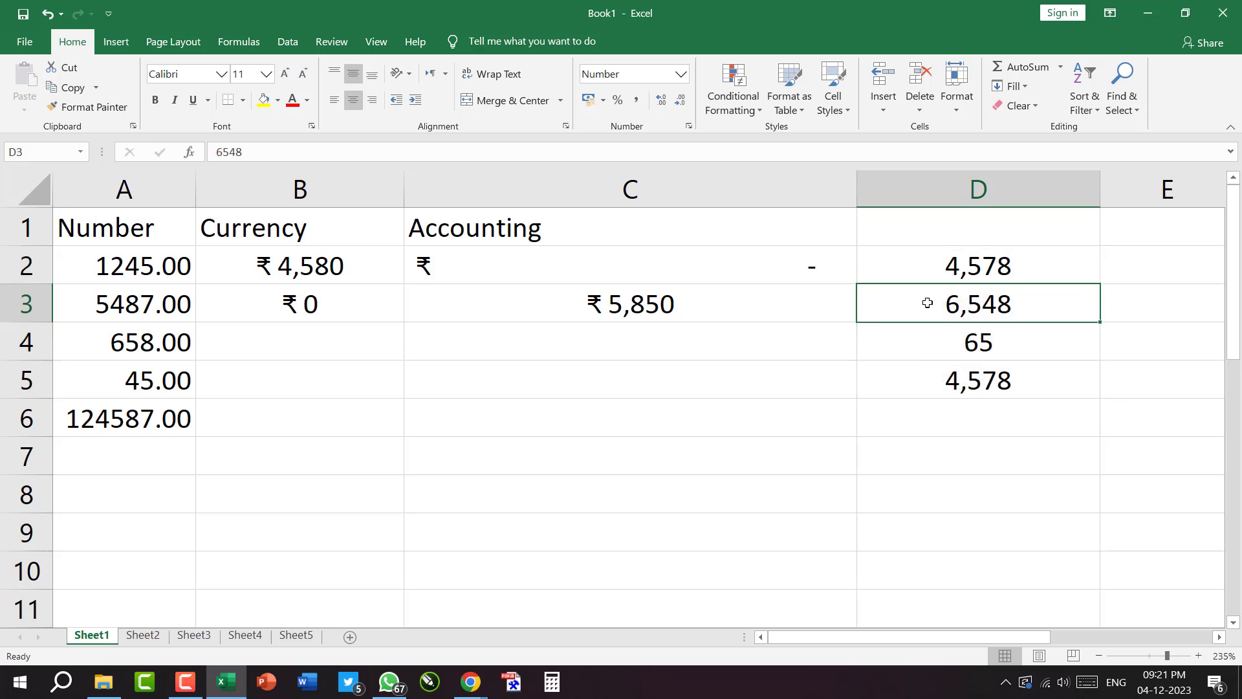
double_click(927, 303)
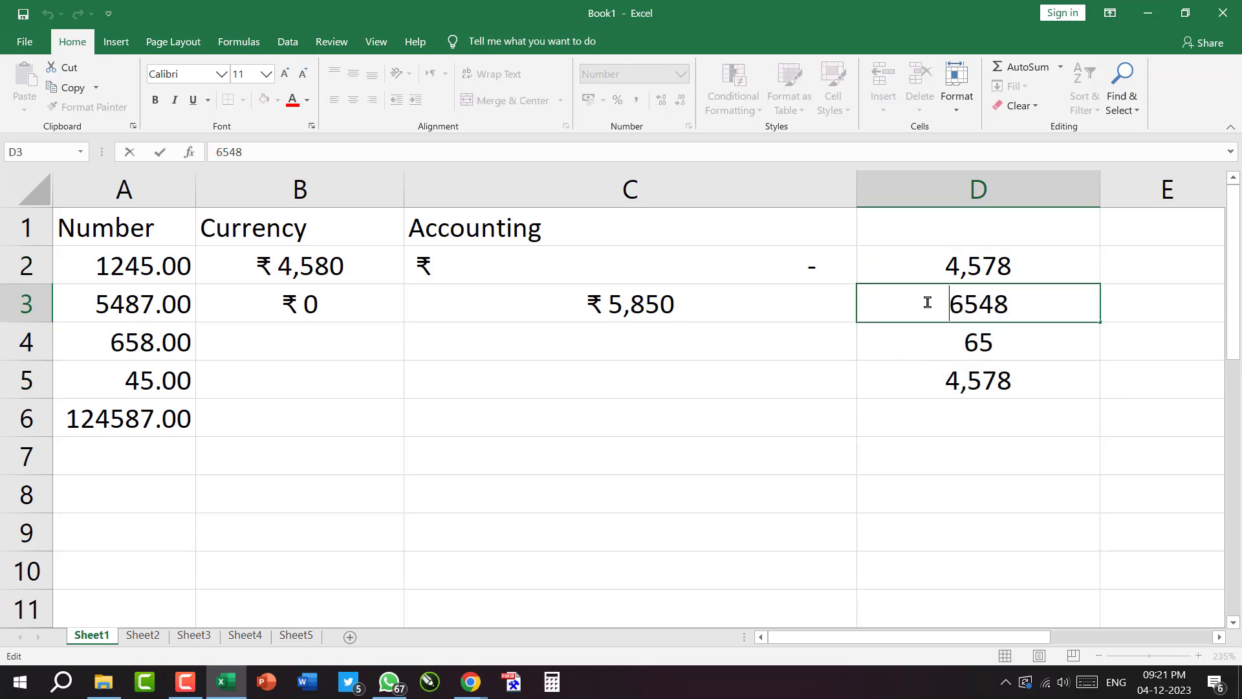
text(-)
key(Return)
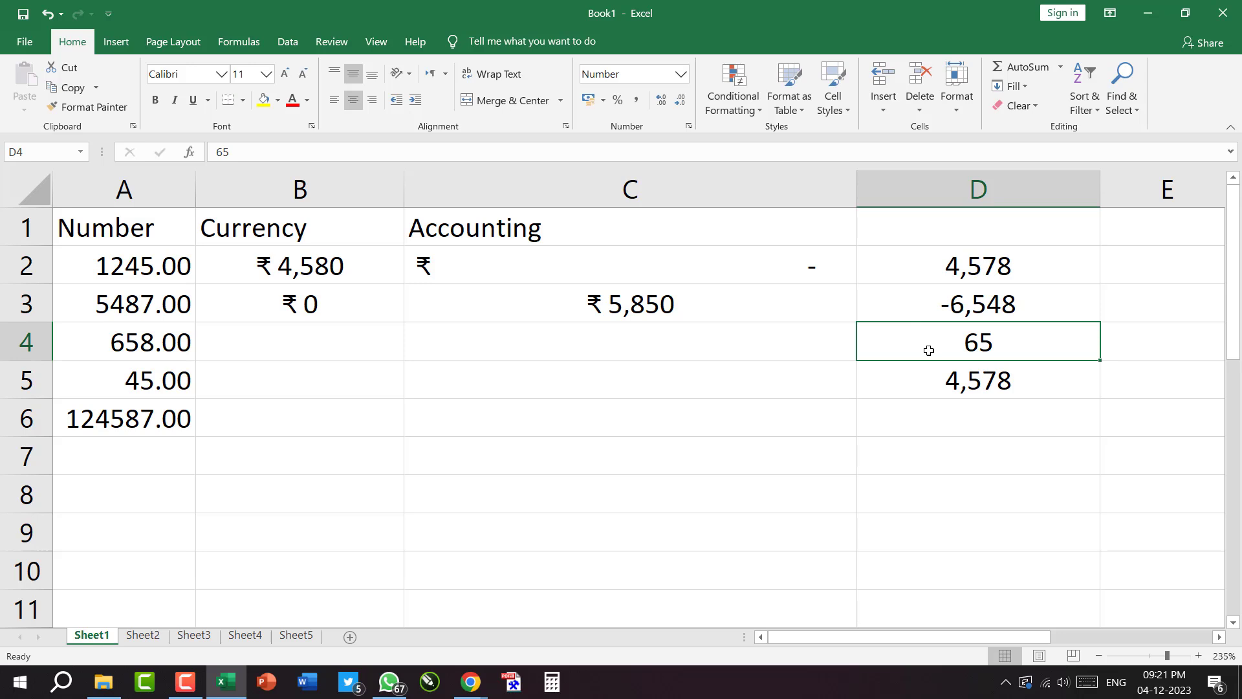
double_click(928, 385)
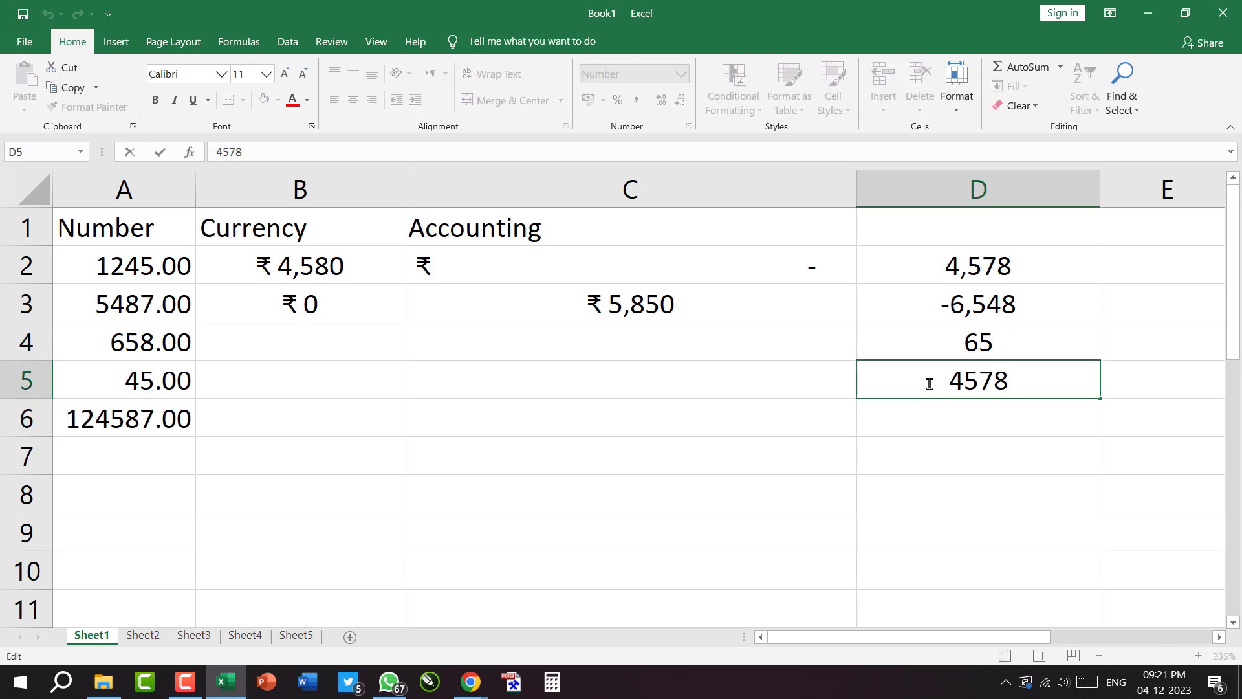
text(-)
key(Return)
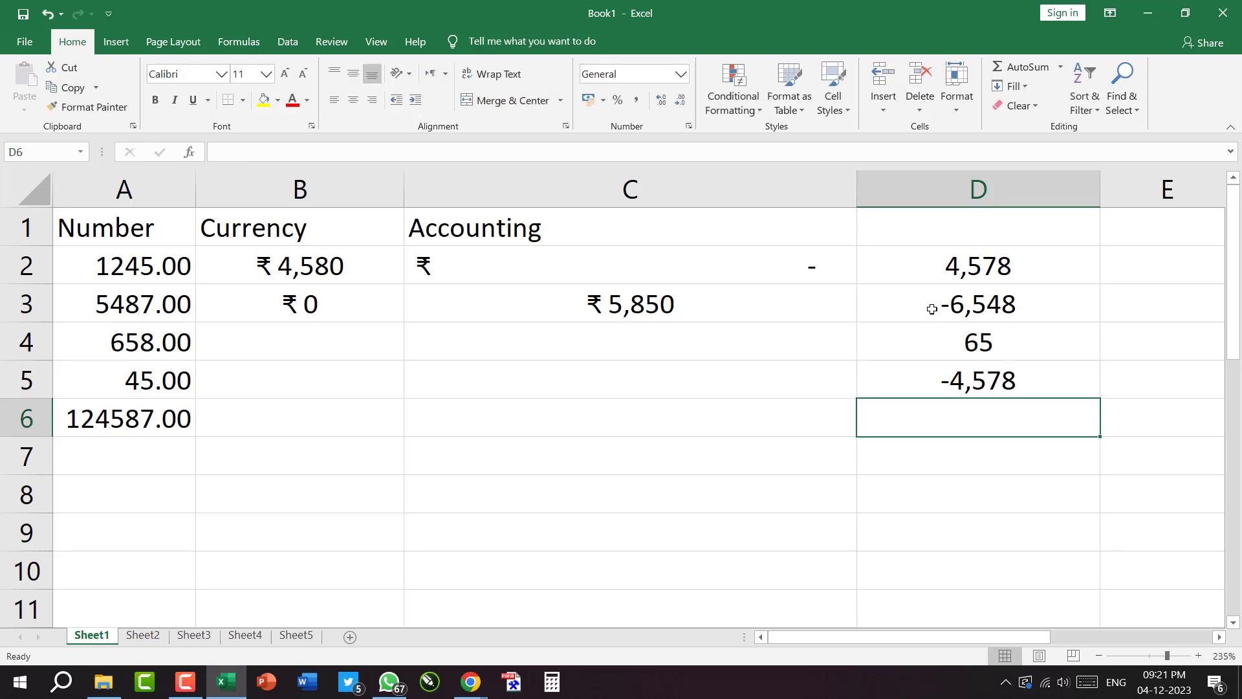
Widen the Accounting column C slightly and narrow column D slightly.
drag(927, 265, 915, 382)
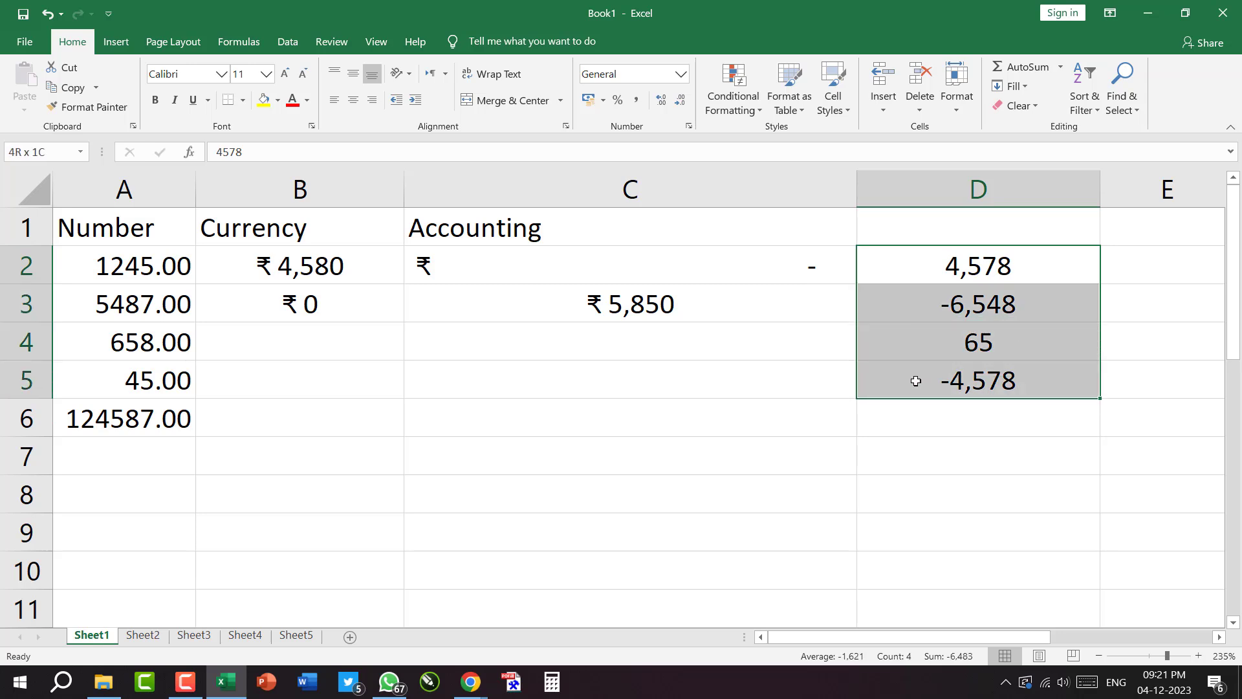
drag(857, 185, 872, 188)
drag(1115, 192, 1082, 194)
click(974, 446)
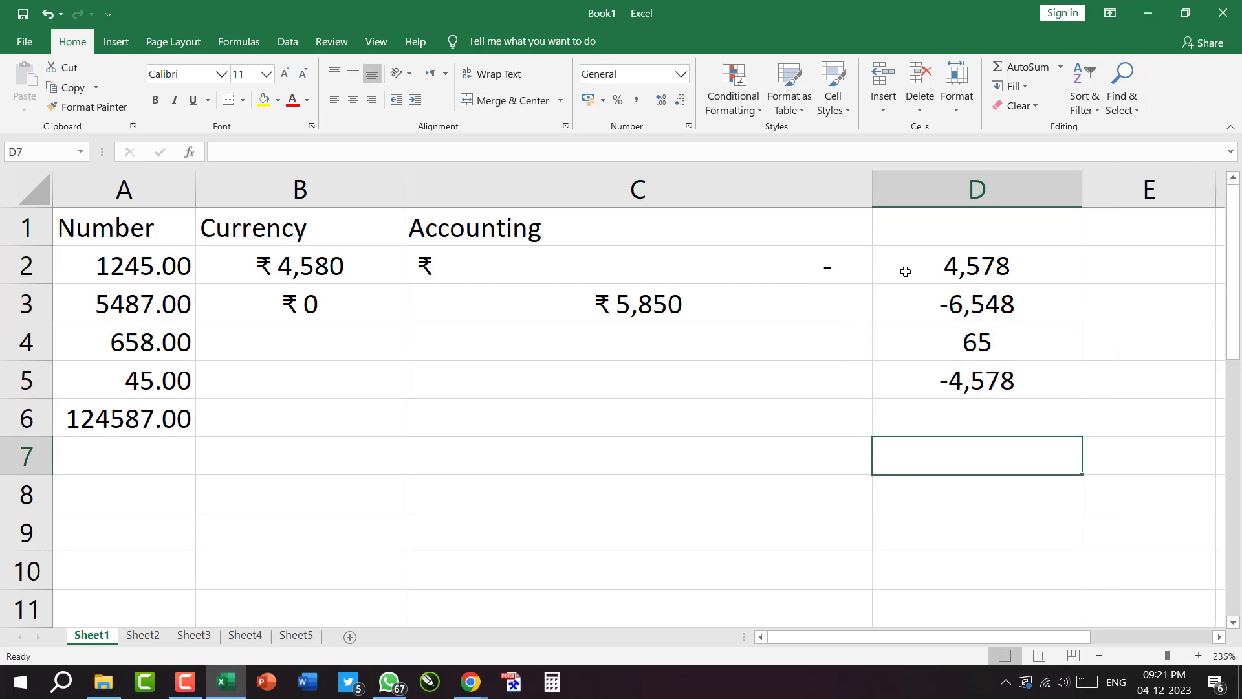
drag(904, 260, 887, 386)
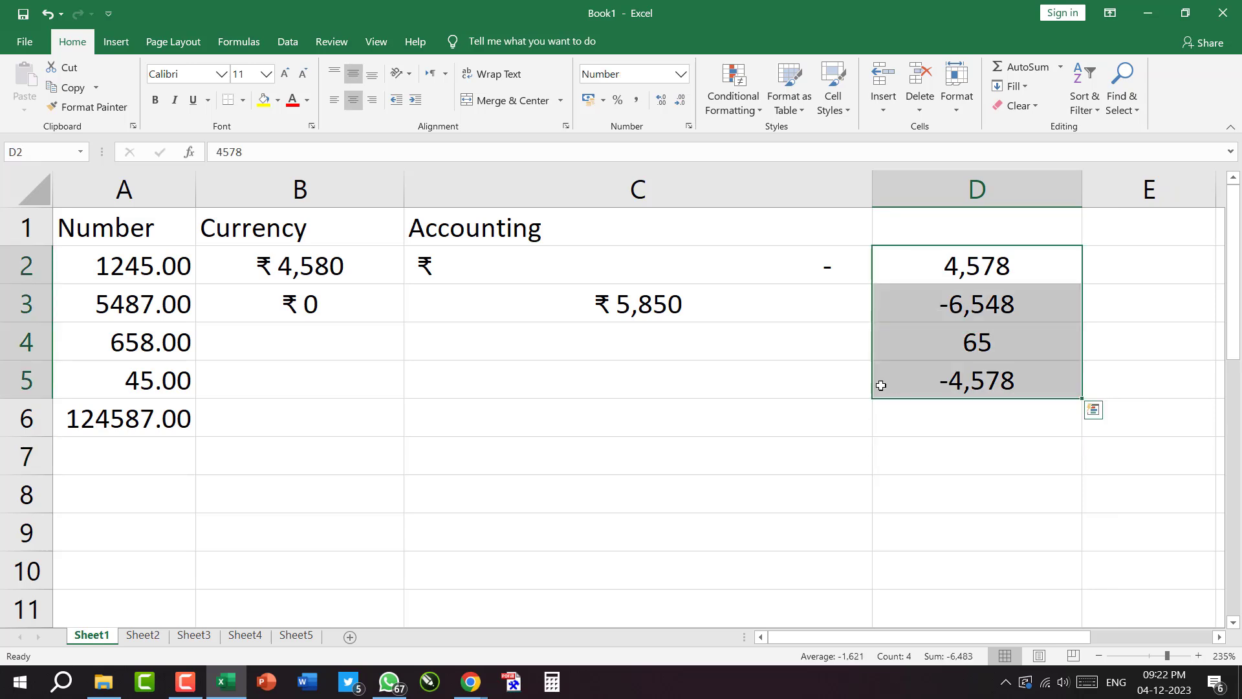
click(689, 127)
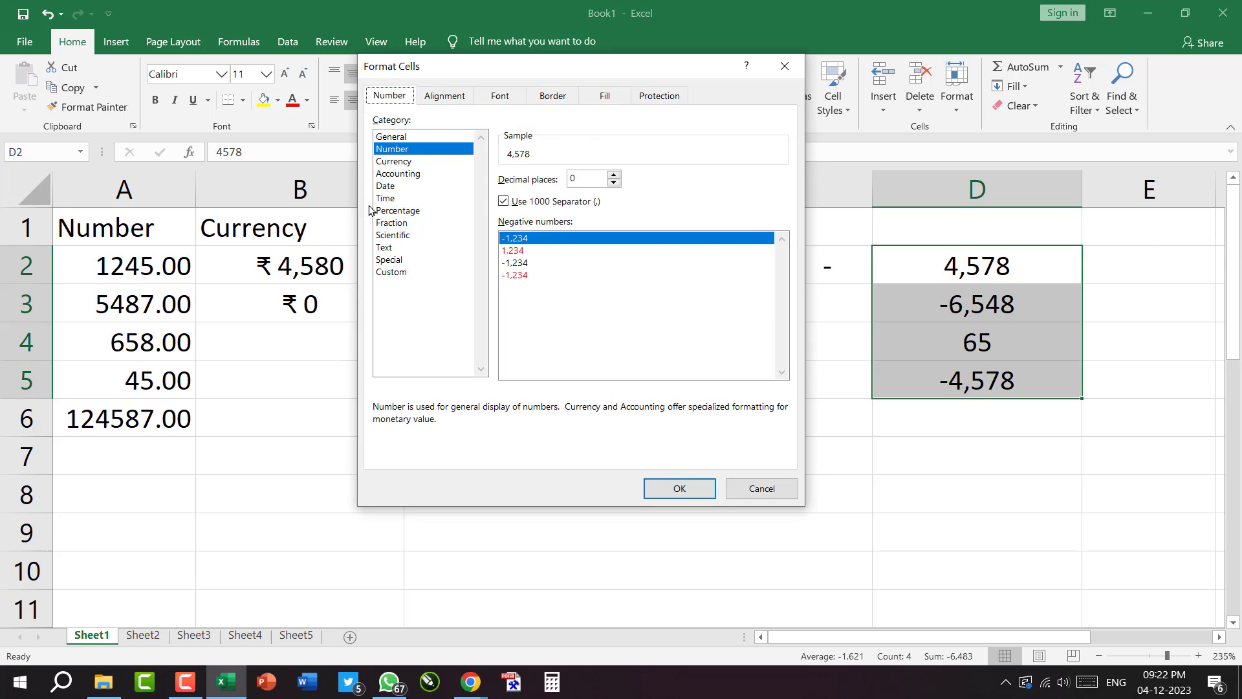
drag(541, 81, 433, 98)
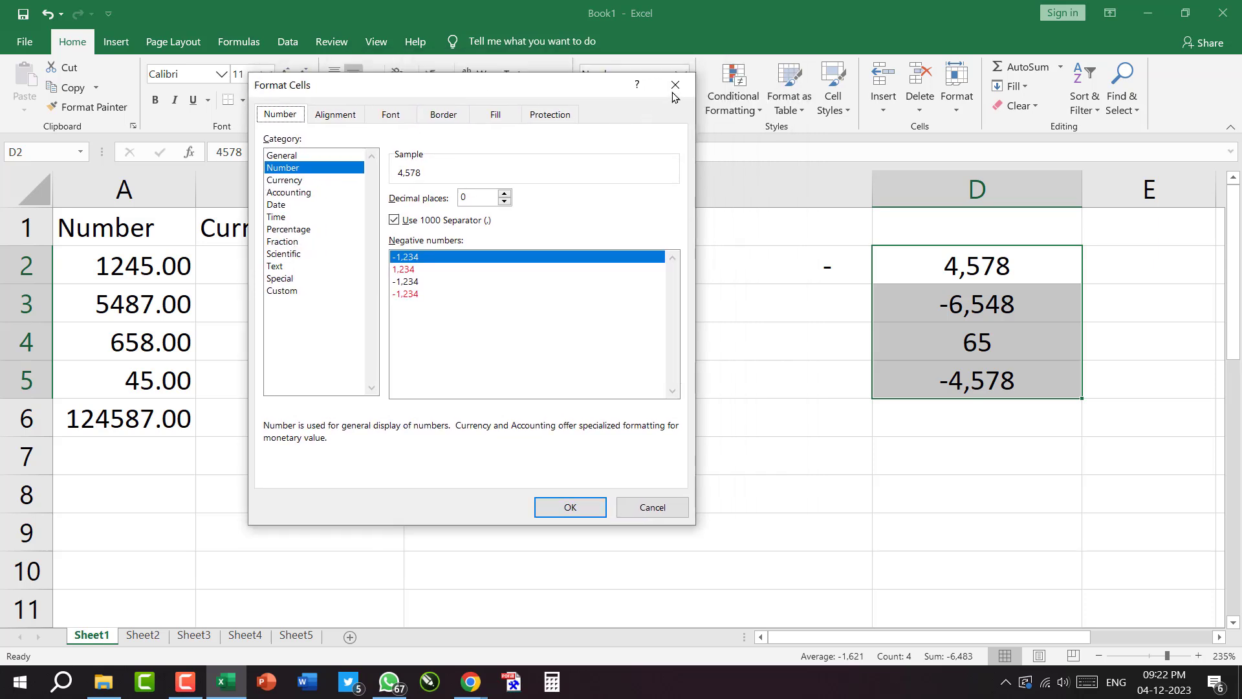
click(676, 84)
click(977, 330)
Open the Format Cells settings for D2:D5 and choose the Currency category with the symbol None.
drag(942, 264, 940, 380)
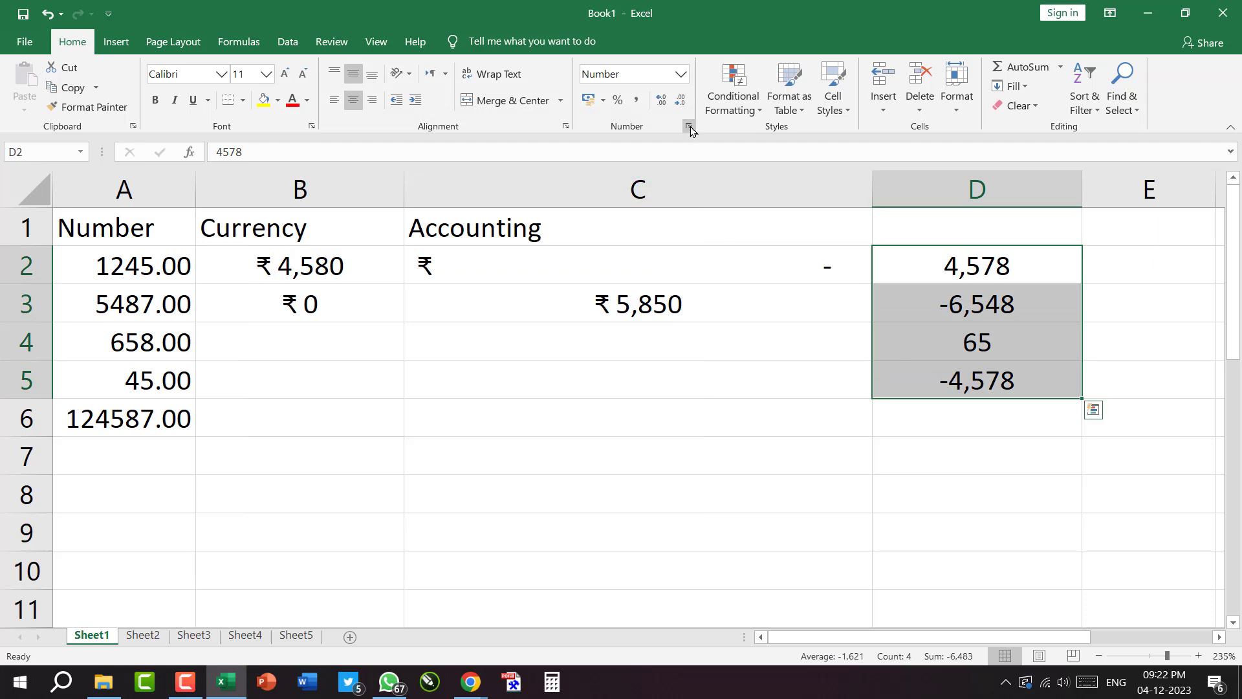
click(689, 126)
click(284, 180)
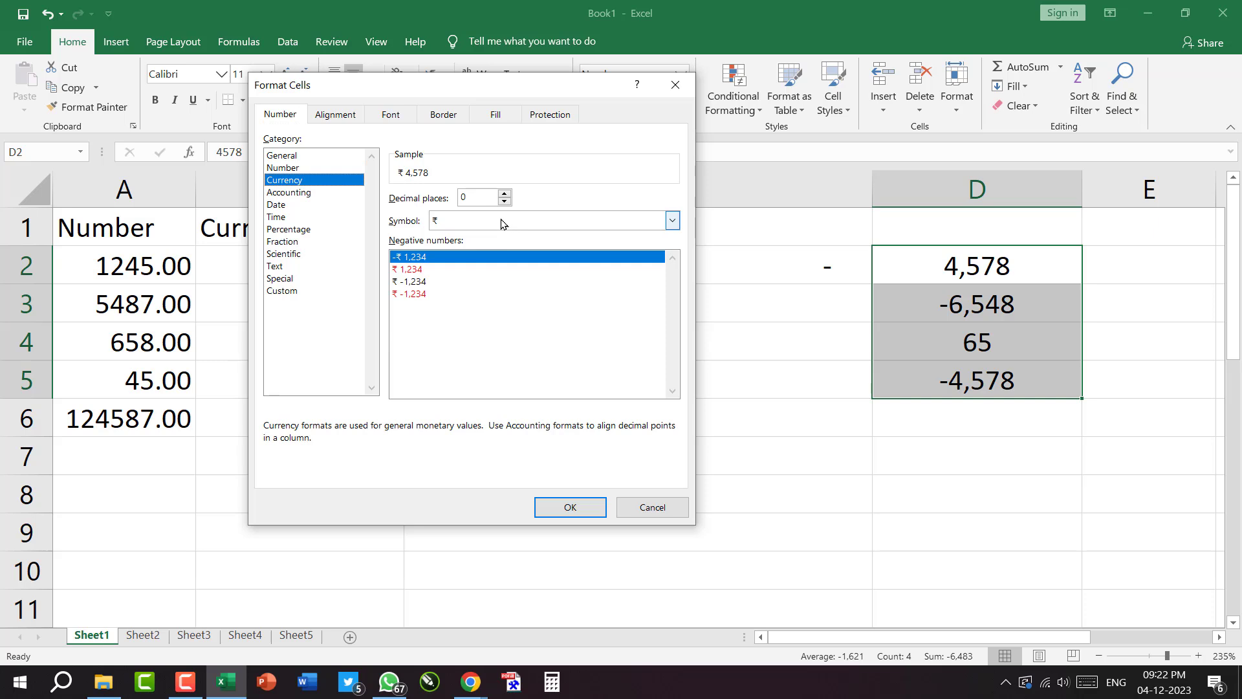
drag(477, 86, 632, 85)
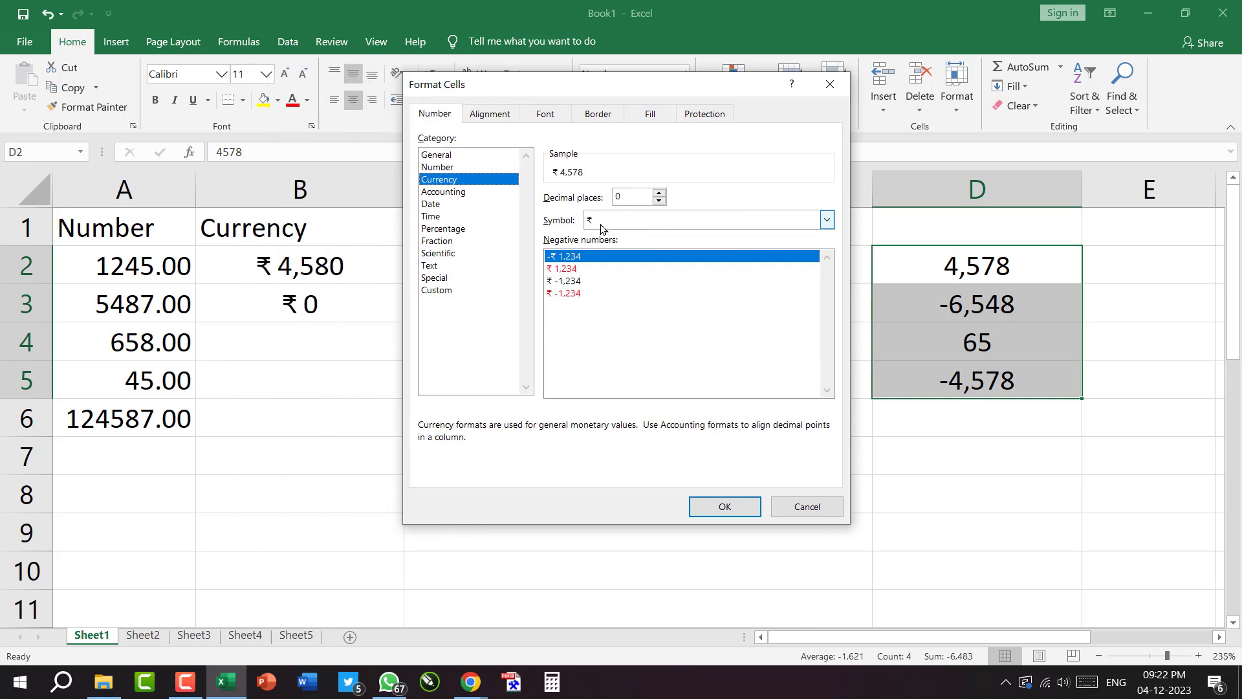
mouse_move(549, 198)
mouse_down()
mouse_move(604, 217)
mouse_move(627, 243)
mouse_up()
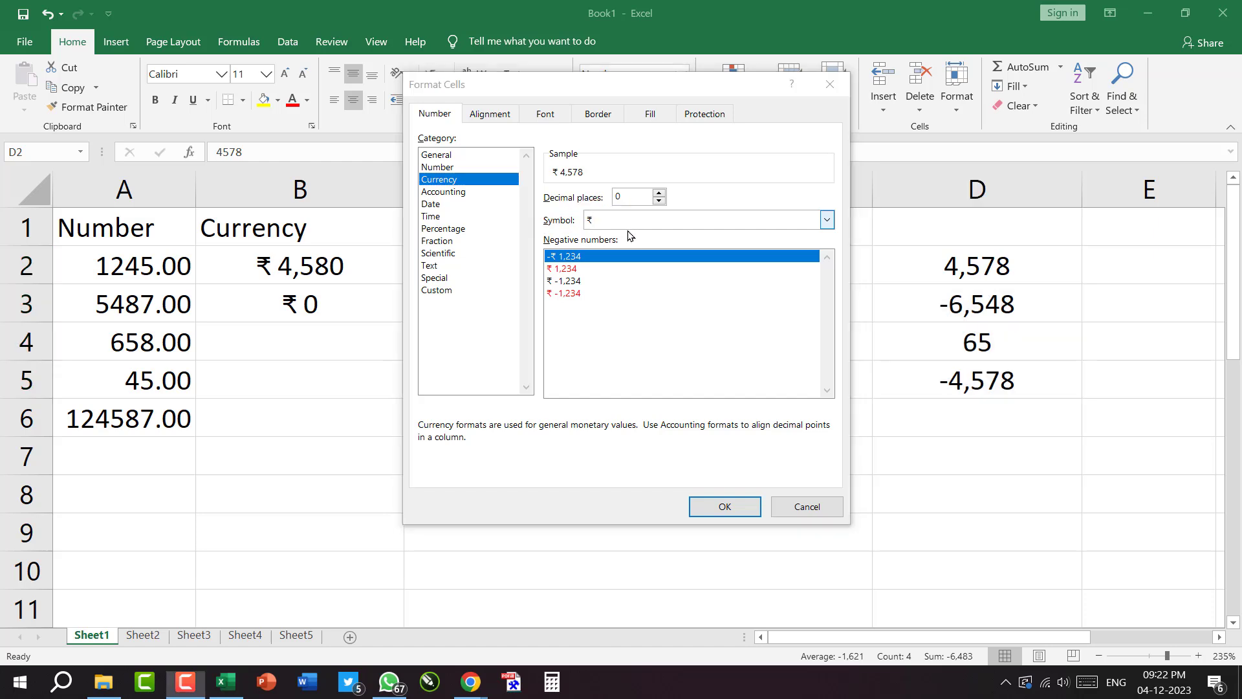
click(630, 221)
click(596, 237)
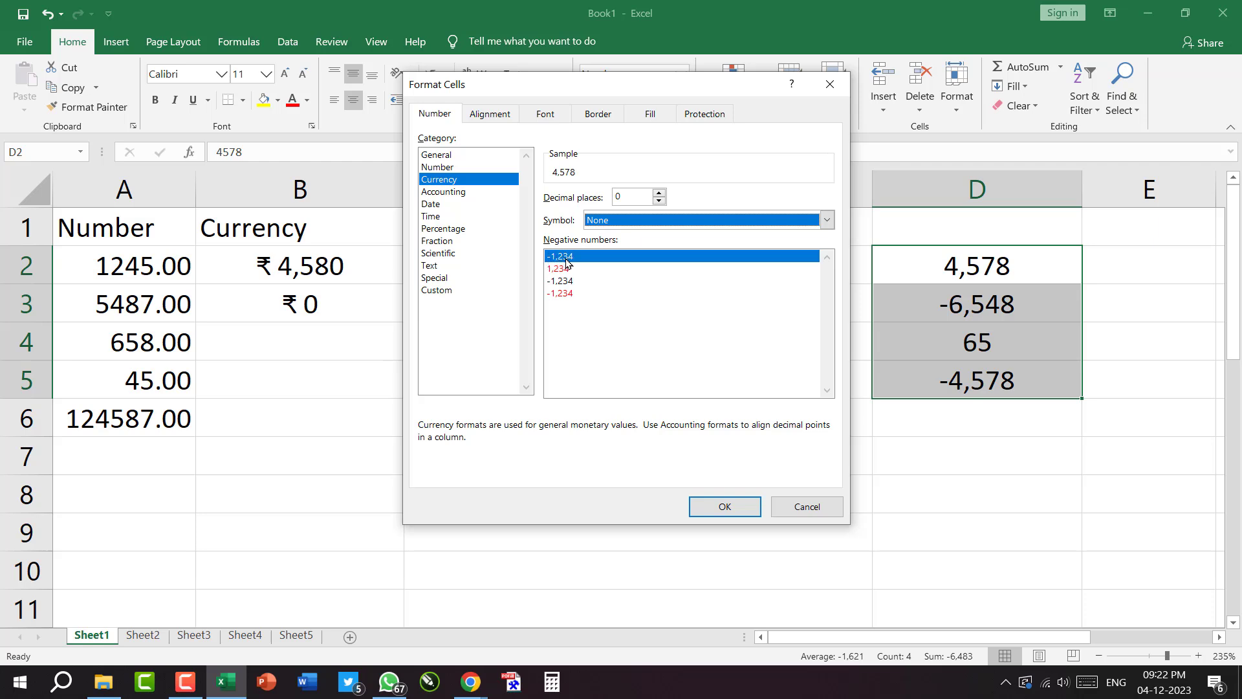
Apply the red 1,234 style without a minus sign to the negative numbers in D2:D5.
drag(531, 245, 591, 266)
mouse_move(929, 287)
mouse_down()
mouse_move(949, 320)
mouse_move(1031, 330)
mouse_move(1023, 317)
mouse_up()
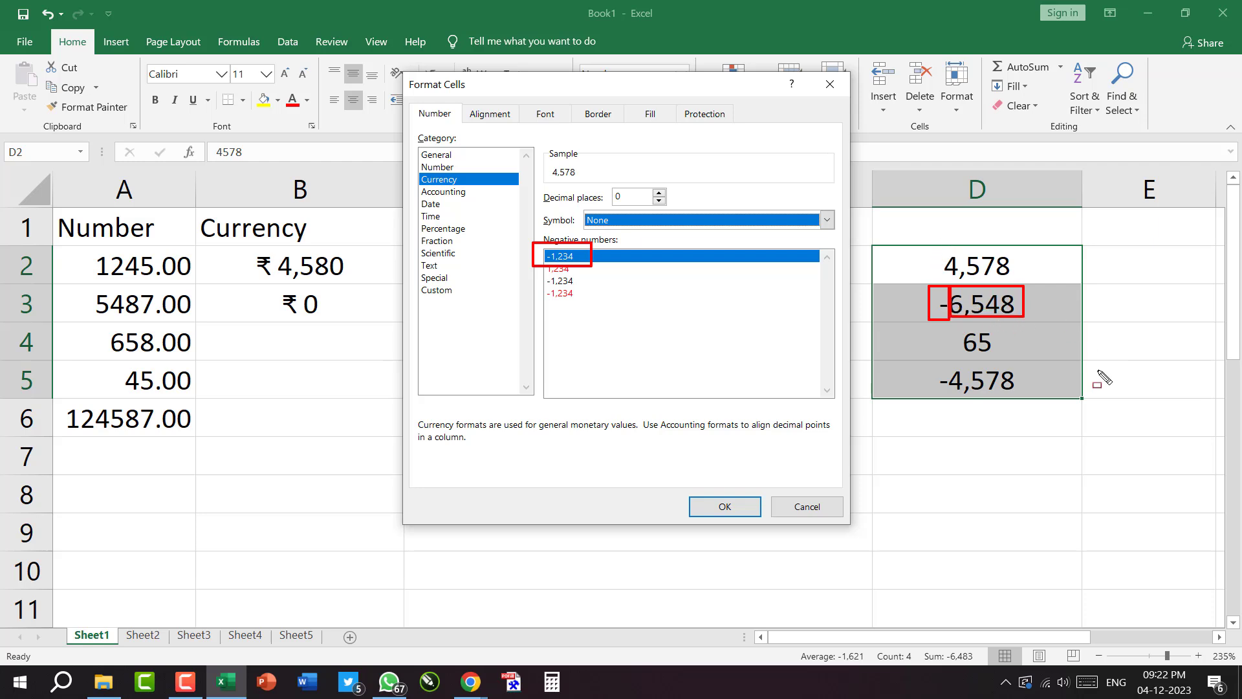
mouse_move(936, 387)
mouse_down()
mouse_move(929, 371)
mouse_move(951, 390)
mouse_up()
key(Escape)
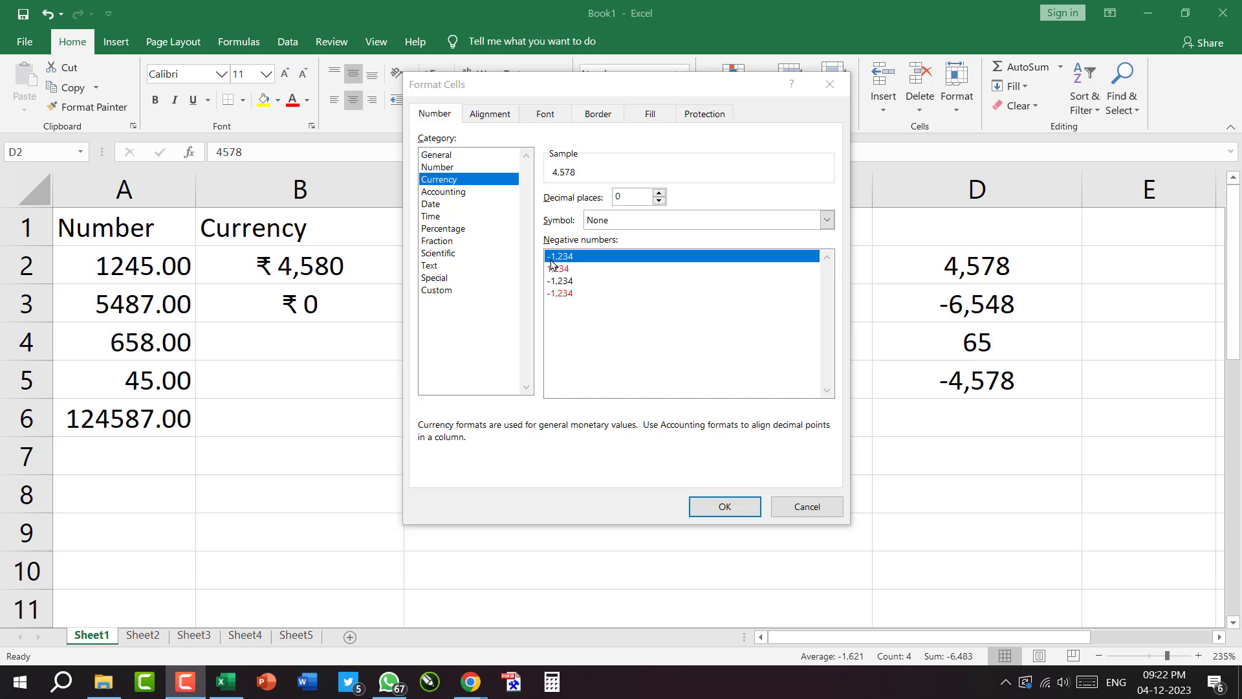
drag(535, 259, 584, 273)
click(555, 272)
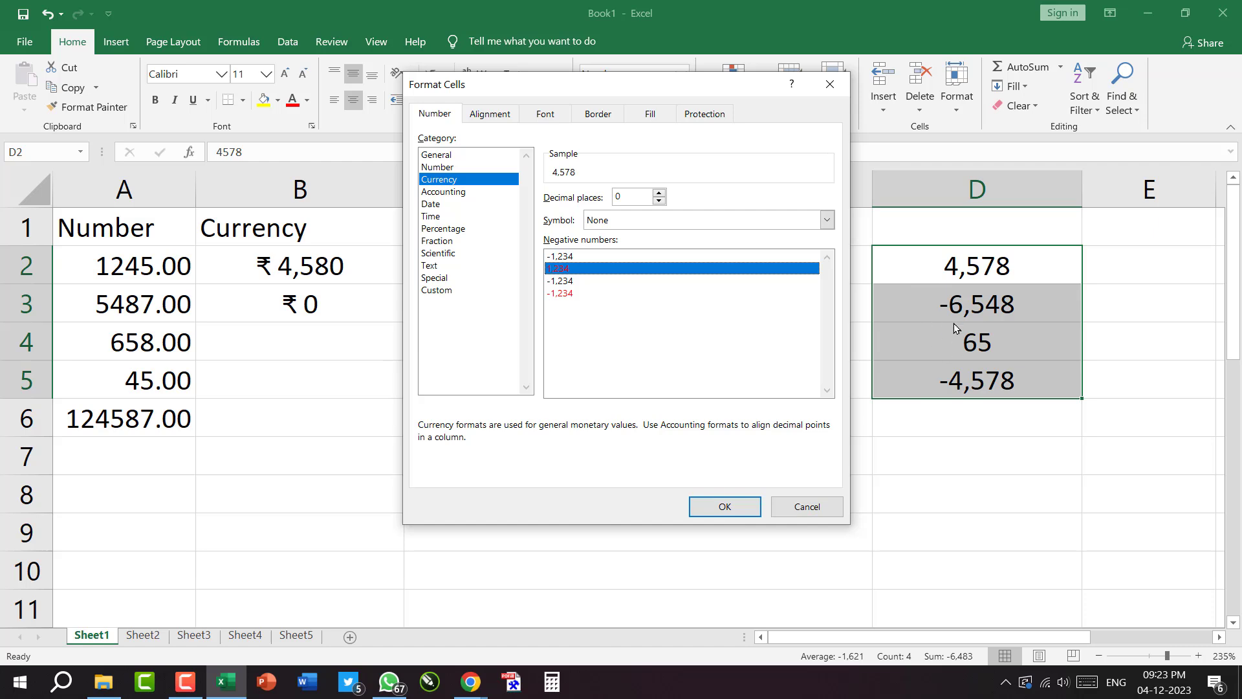
click(725, 506)
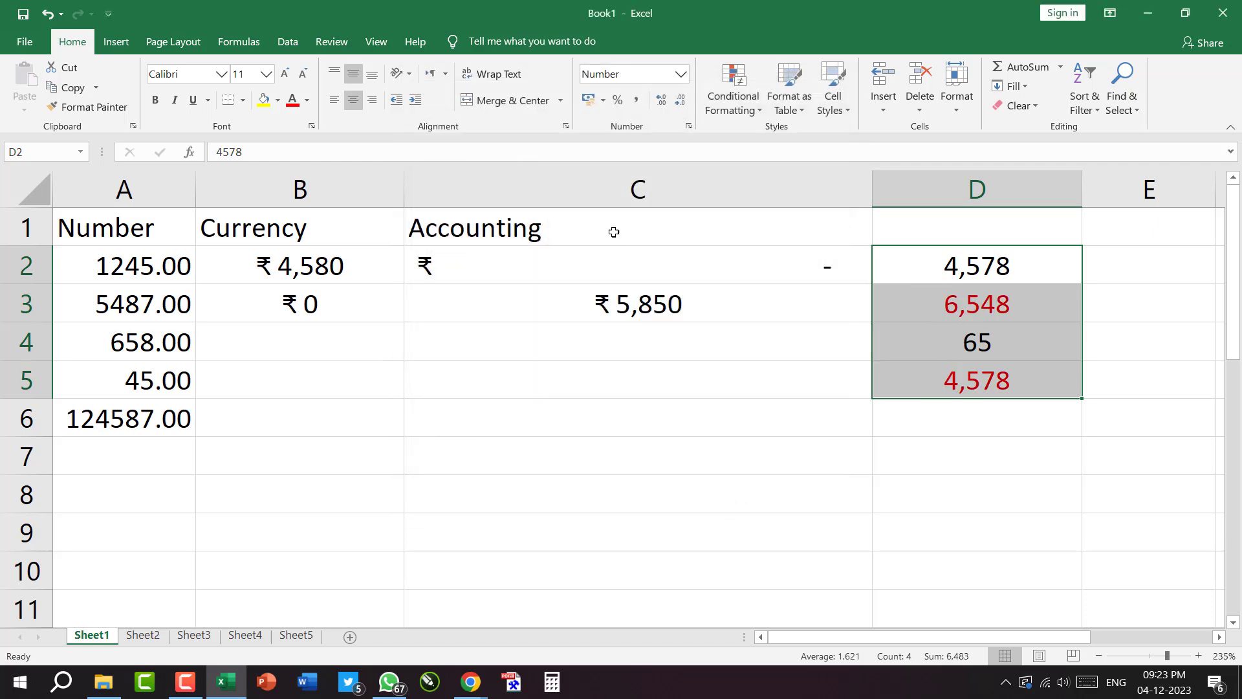
Enter 4578 in D6 and -100 in D7 to test the negative-number style.
click(965, 420)
text(4578)
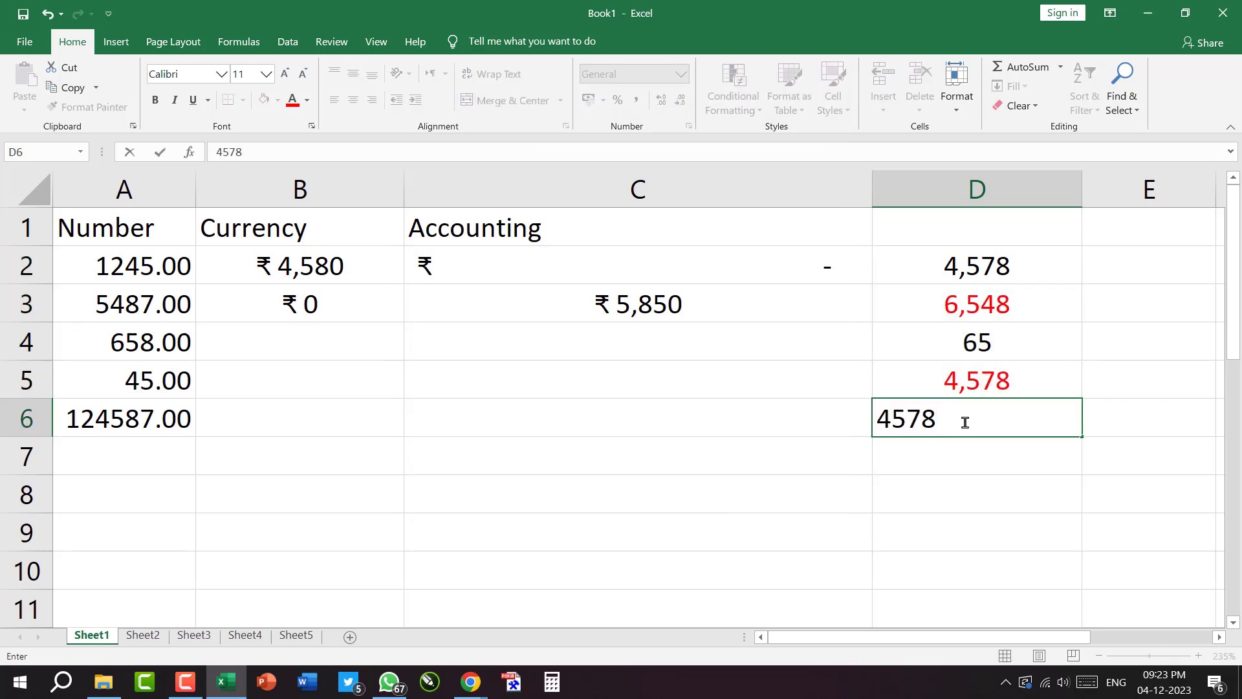
key(Return)
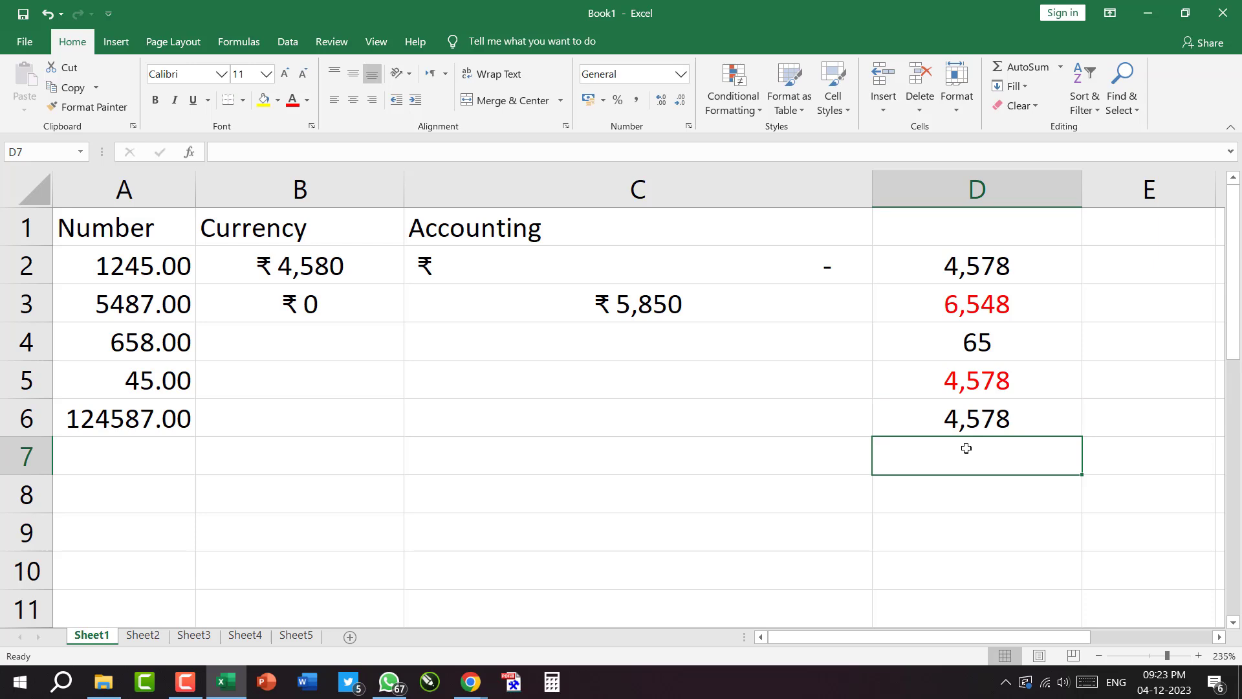
text(-100)
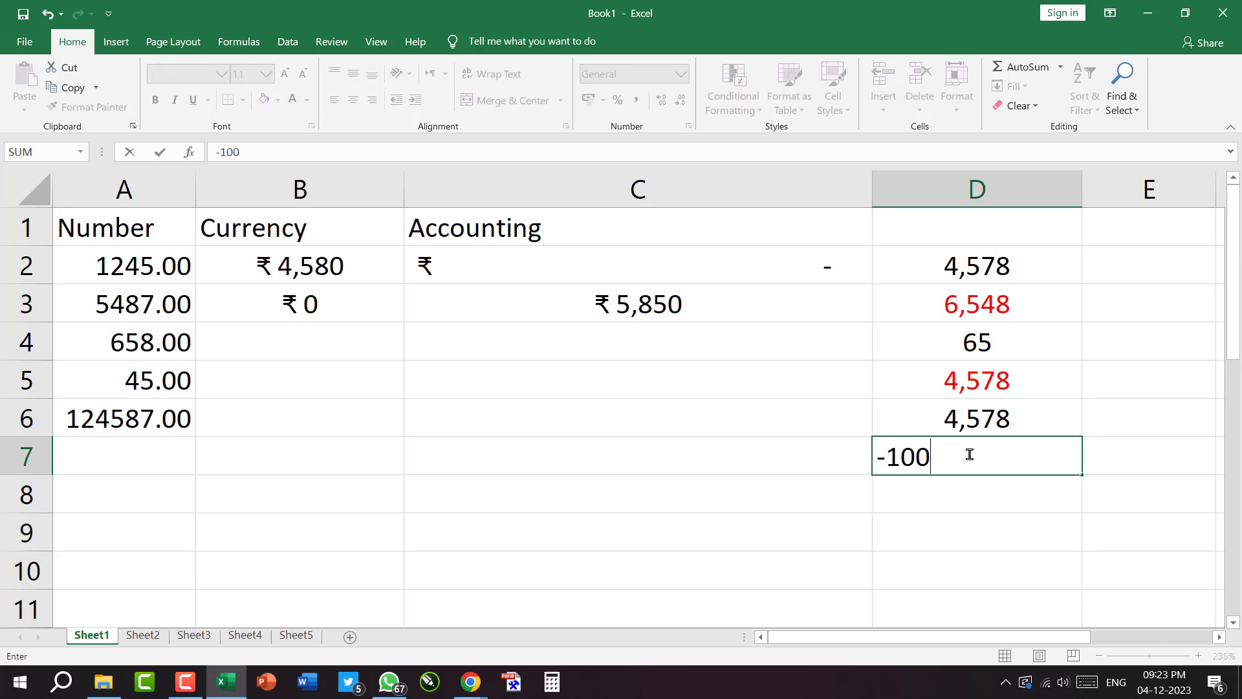
key(Return)
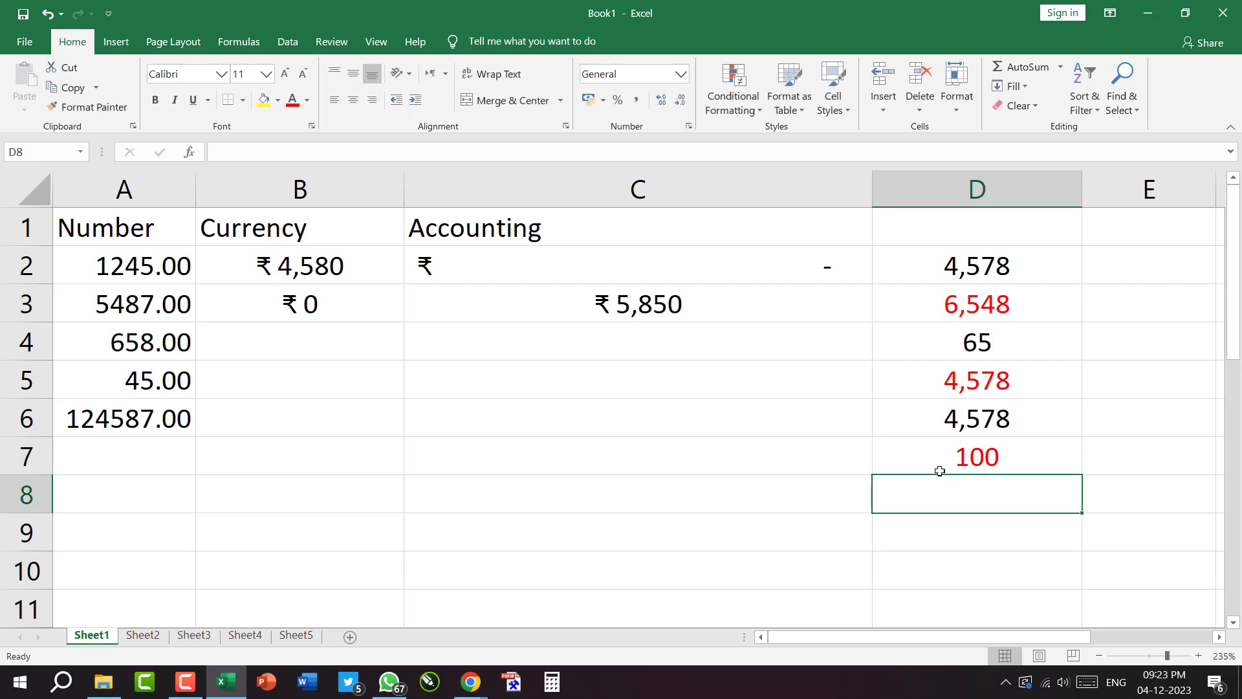
click(937, 461)
Format D2:D7 as Currency with the symbol None and the red -1,234 style for negative numbers.
drag(930, 275, 944, 470)
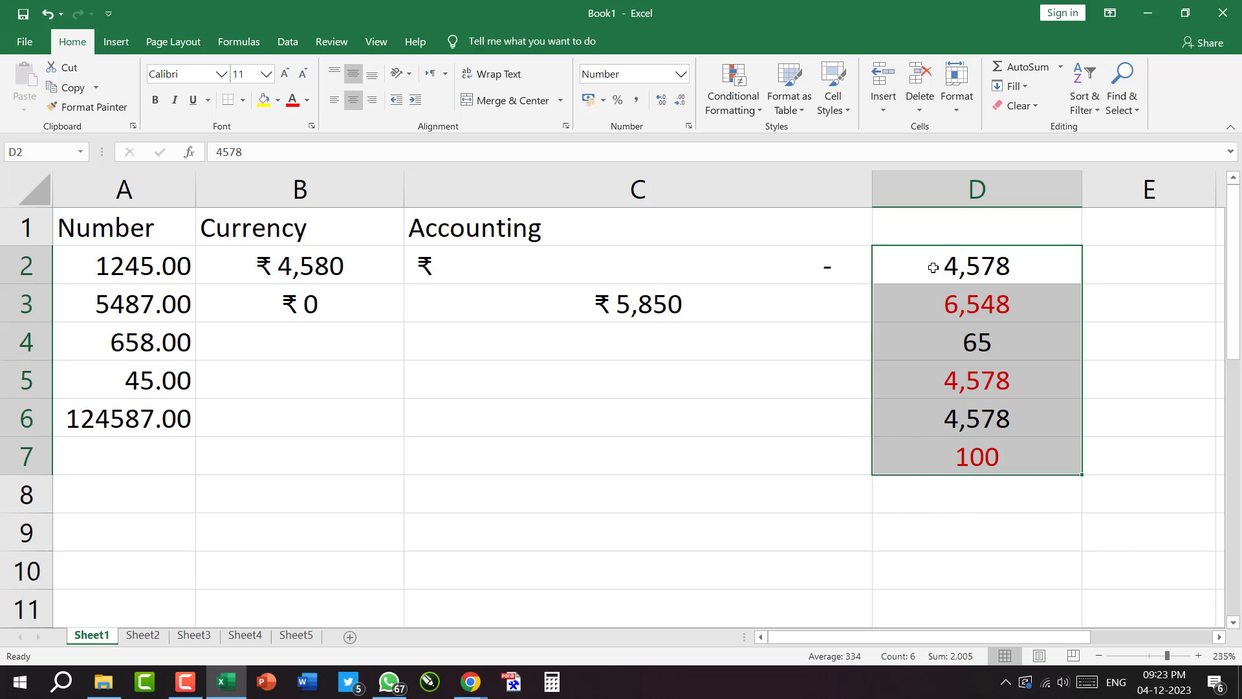
drag(935, 263, 935, 453)
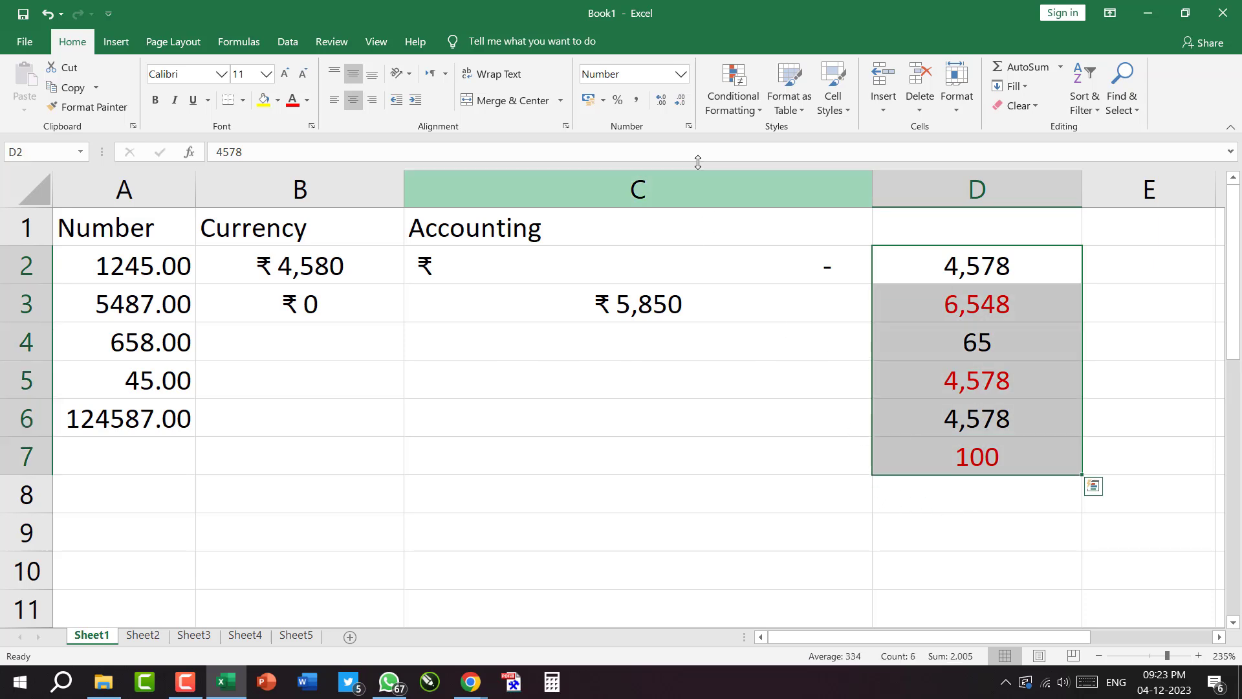
click(689, 127)
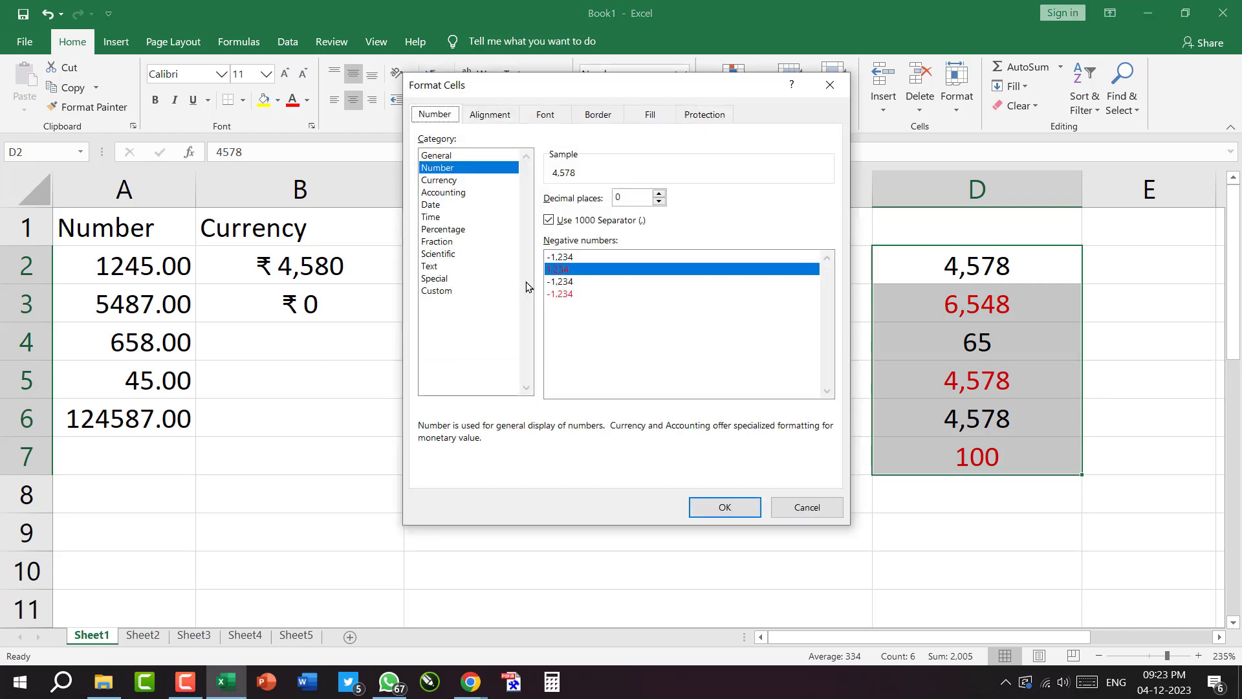
click(435, 181)
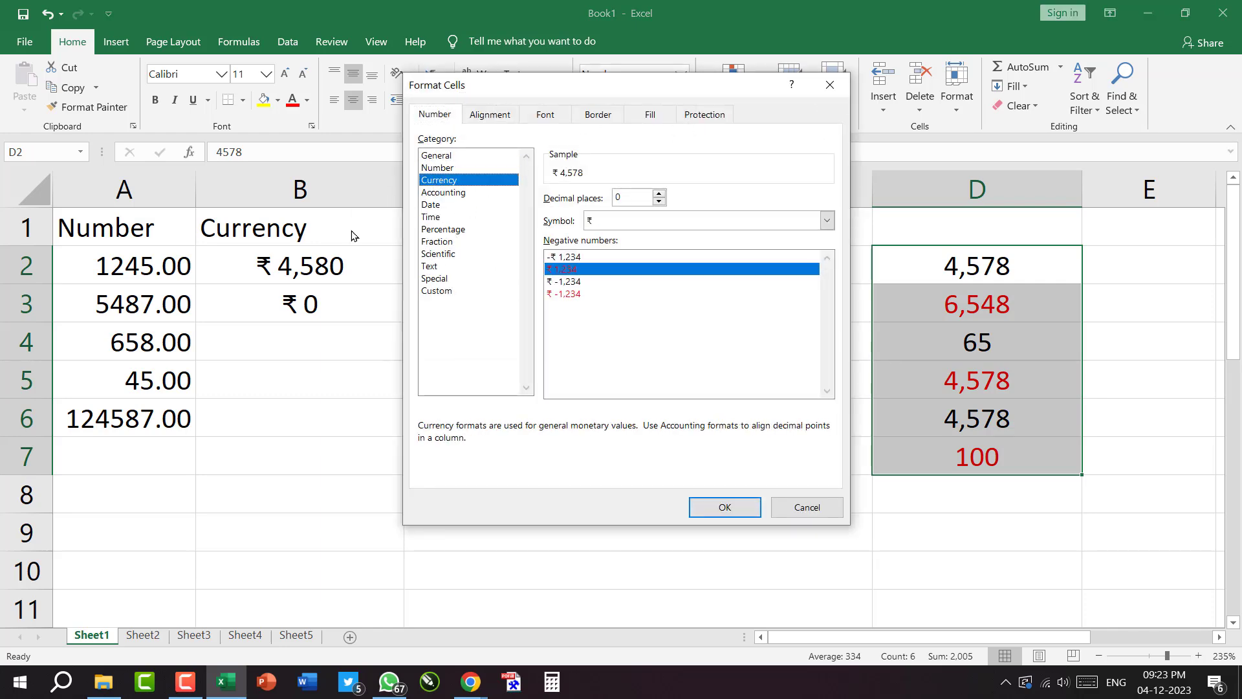
click(654, 221)
click(594, 239)
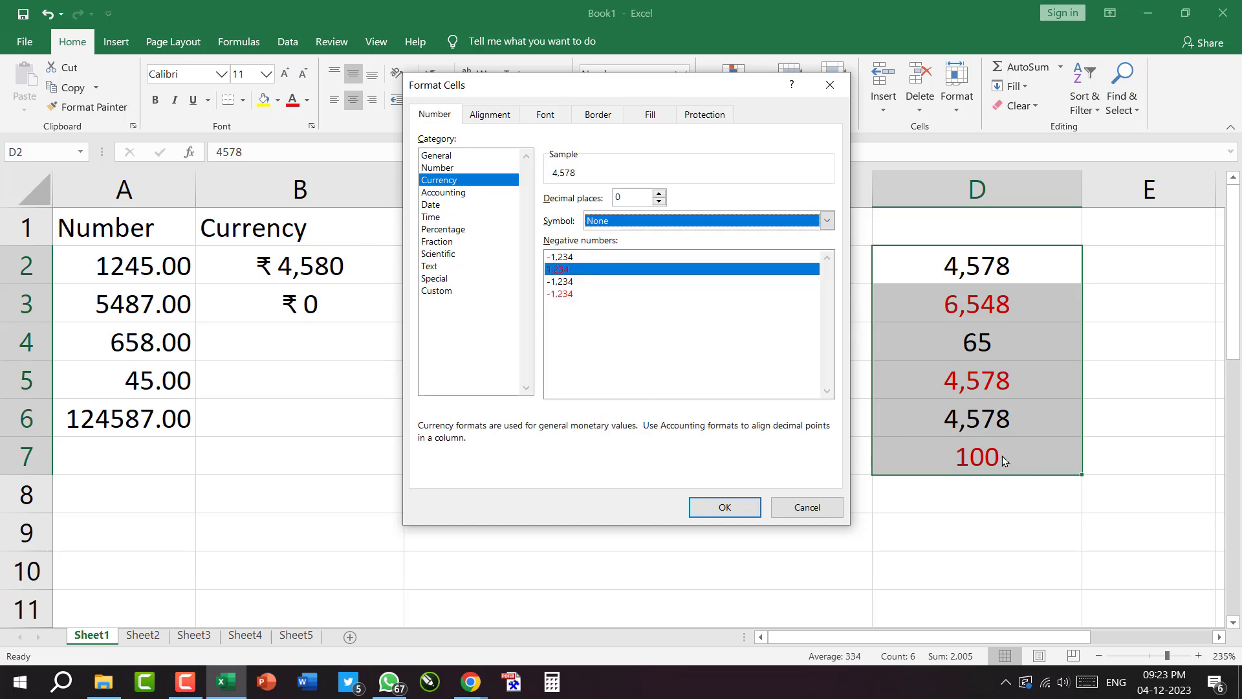
click(564, 296)
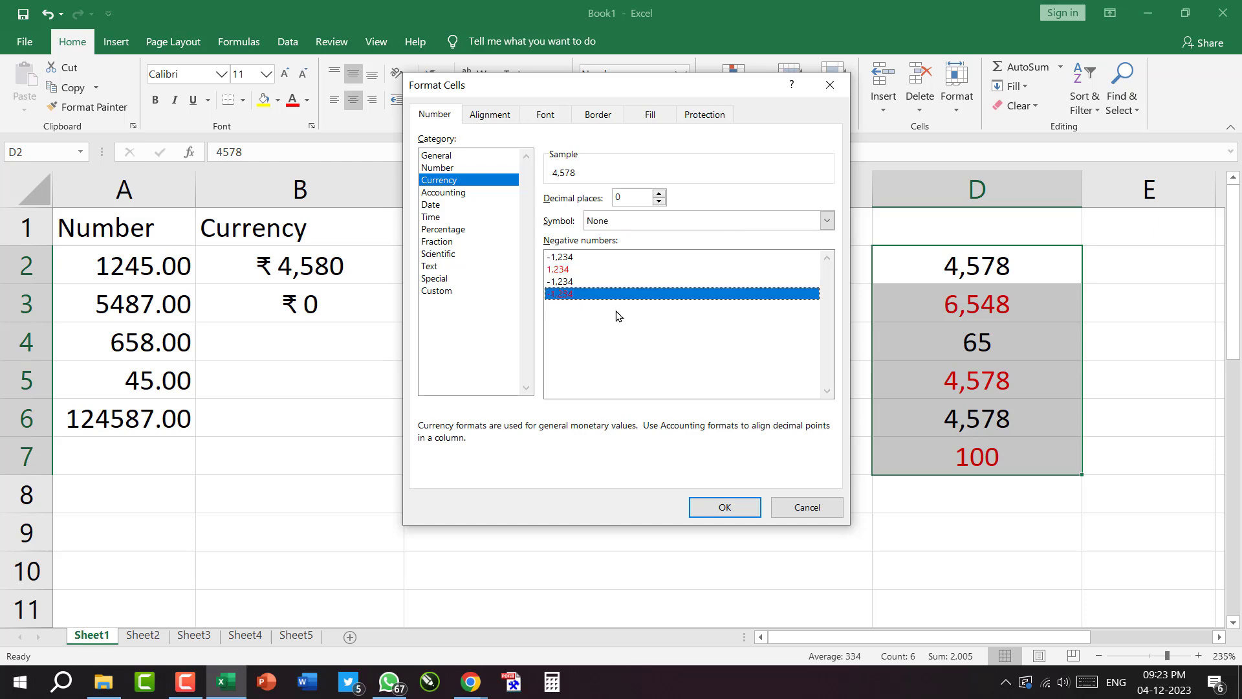
click(744, 511)
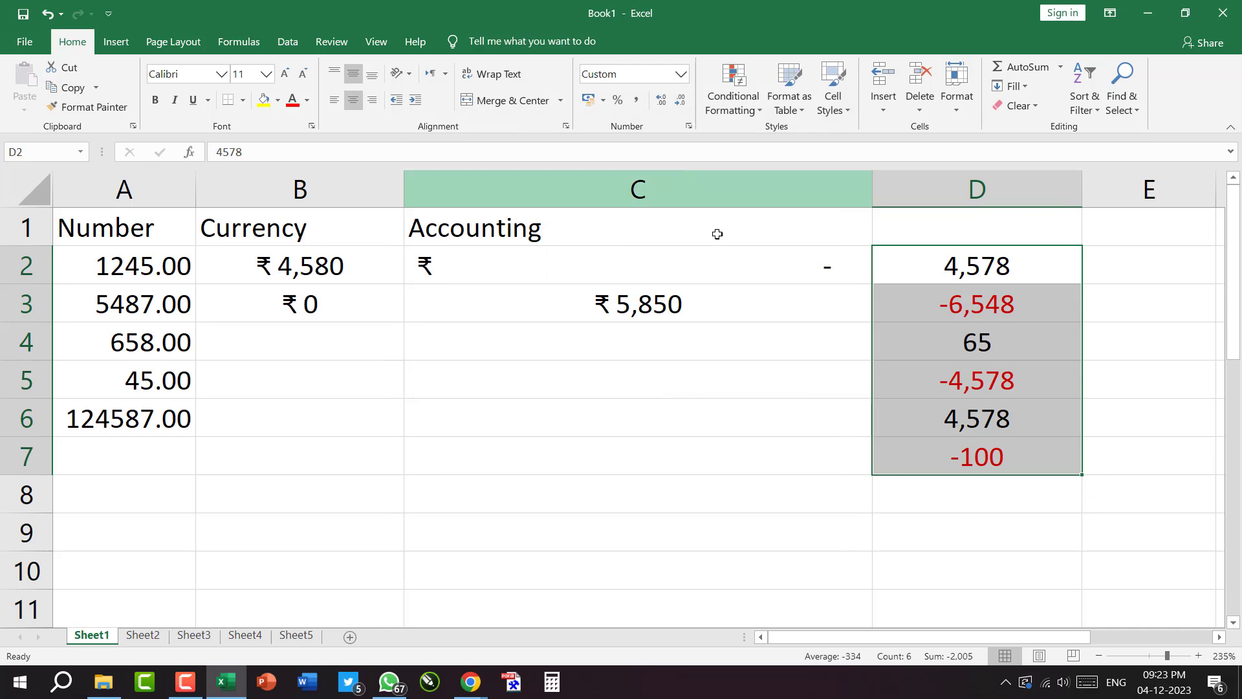
click(689, 127)
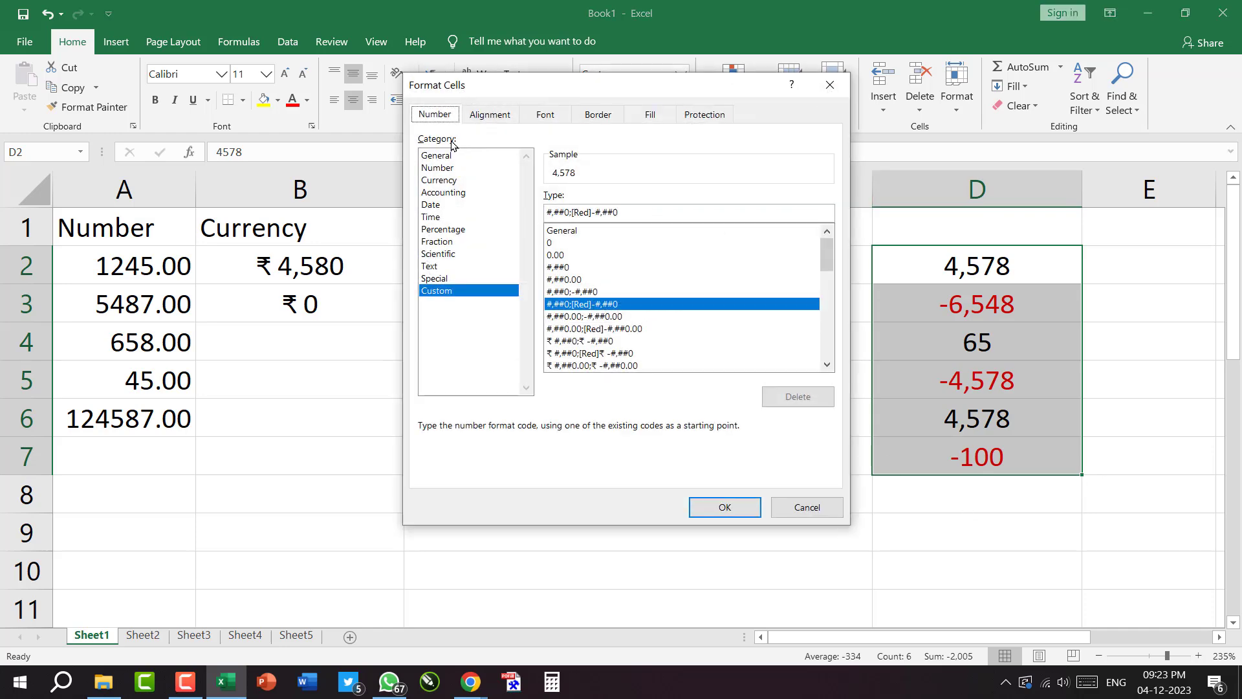
click(830, 85)
Move the number-format list picture beside the column D values, over columns E to G, and select the Currency heading in B1.
scroll(918, 410, down, 1)
scroll(925, 433, up, 1)
drag(779, 640, 869, 603)
scroll(869, 602, right, 1)
drag(1048, 435, 841, 413)
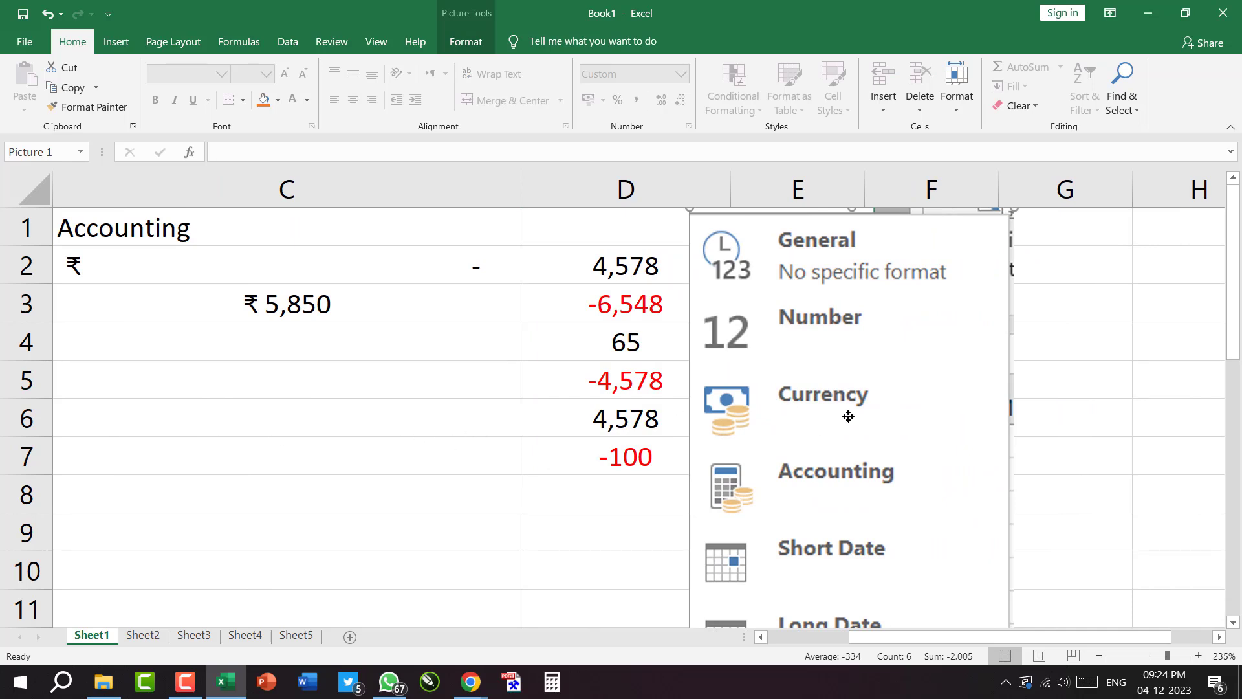
drag(782, 396, 905, 417)
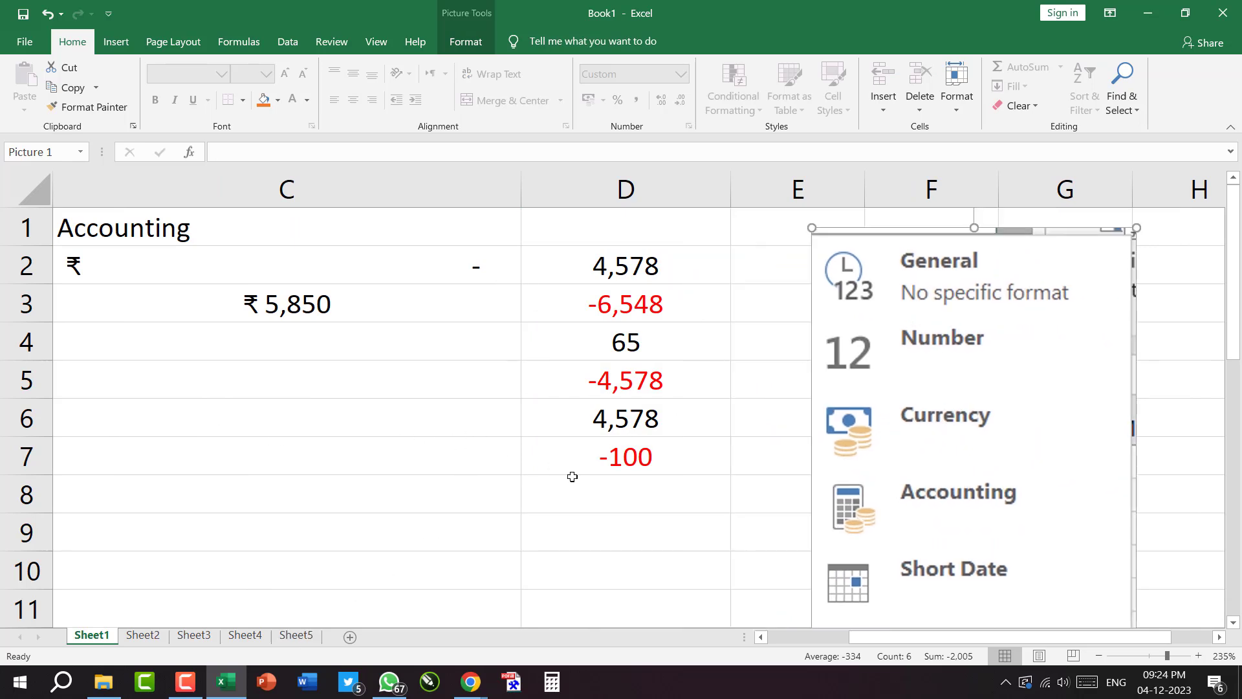
scroll(633, 430, down, 4)
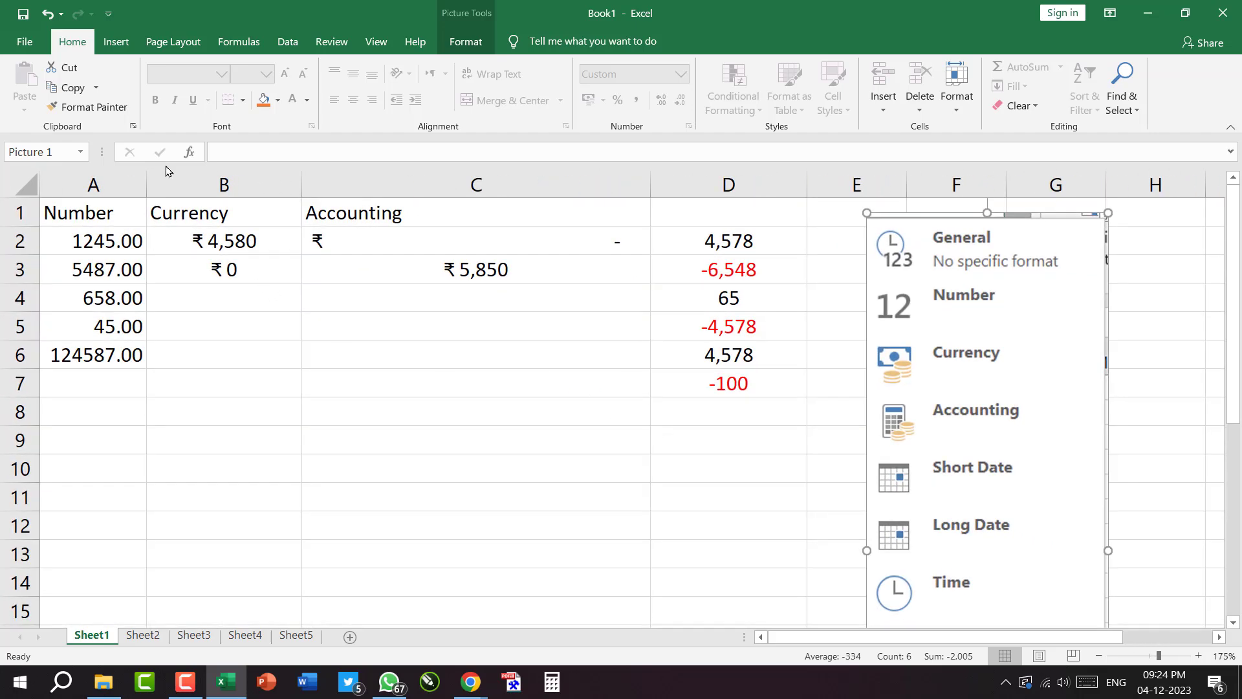
click(186, 213)
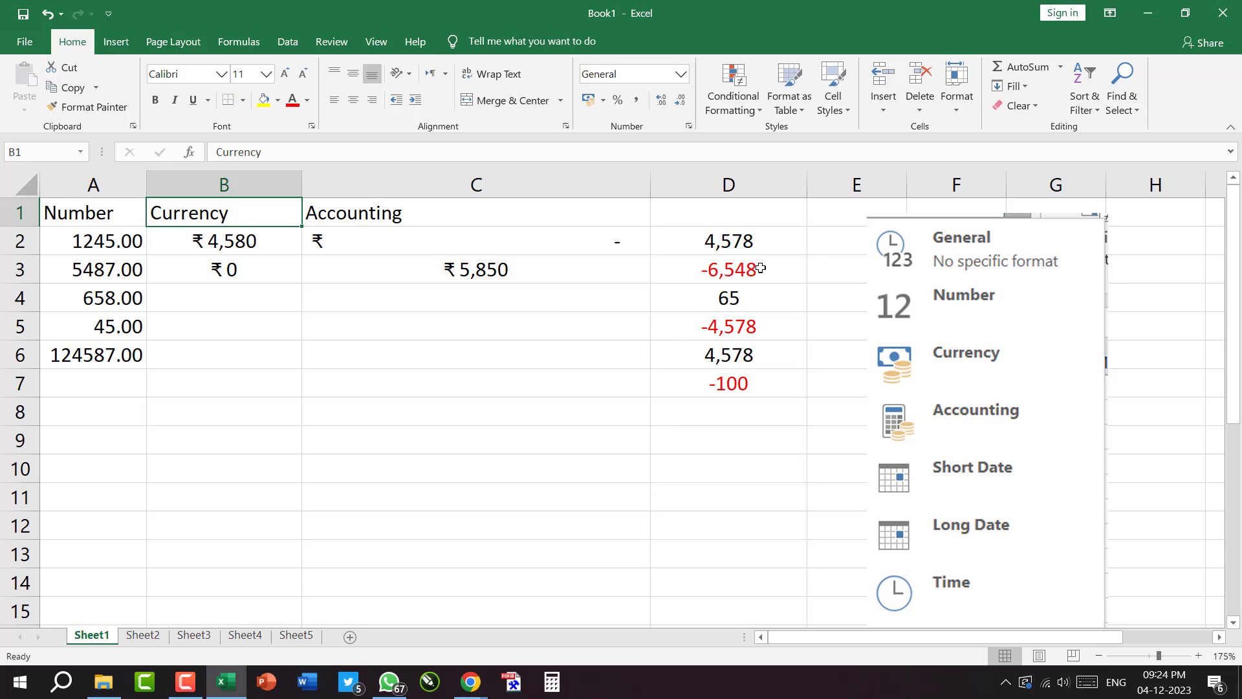
Compare the Currency and Accounting format options for cells D2:D7, including decimal places, symbol and negative number styles.
drag(700, 241, 708, 388)
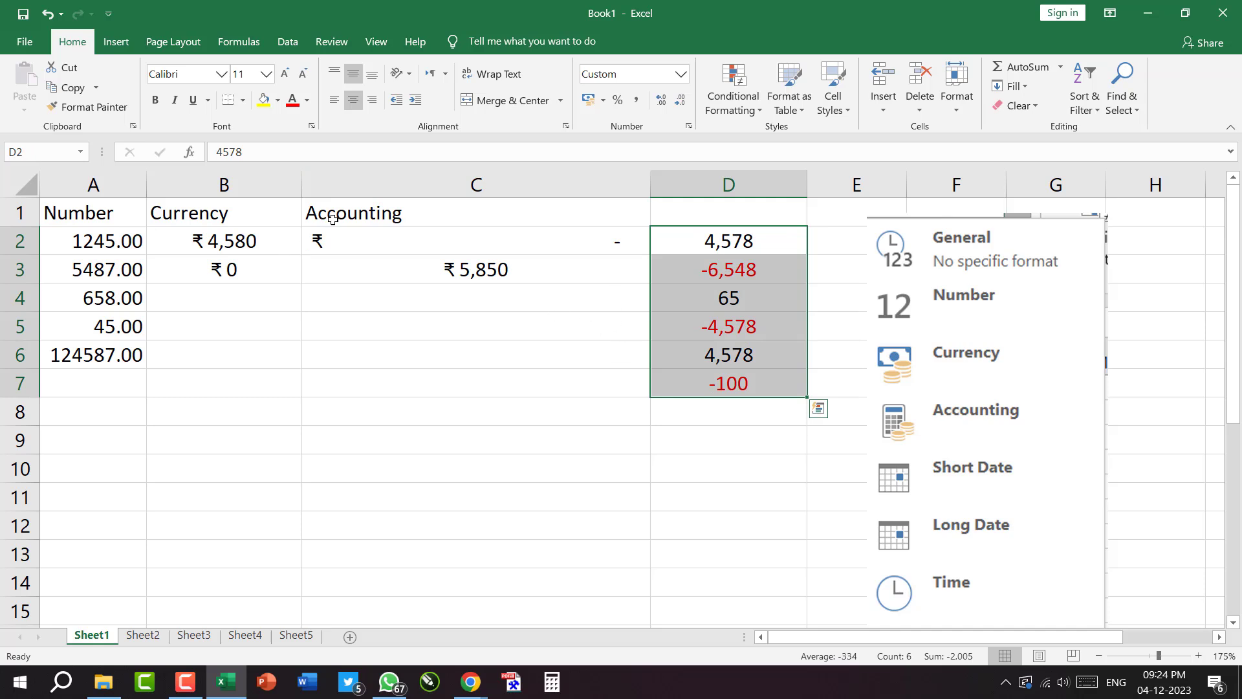
drag(331, 220, 350, 264)
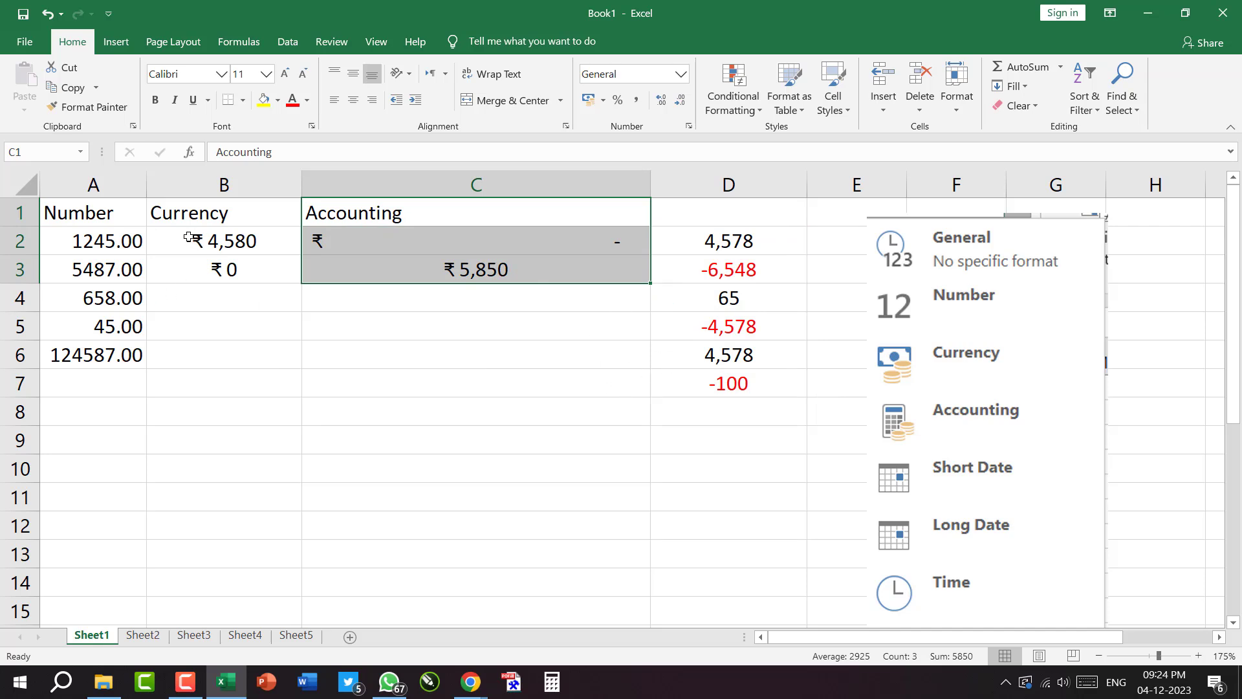
click(753, 382)
drag(701, 235, 694, 384)
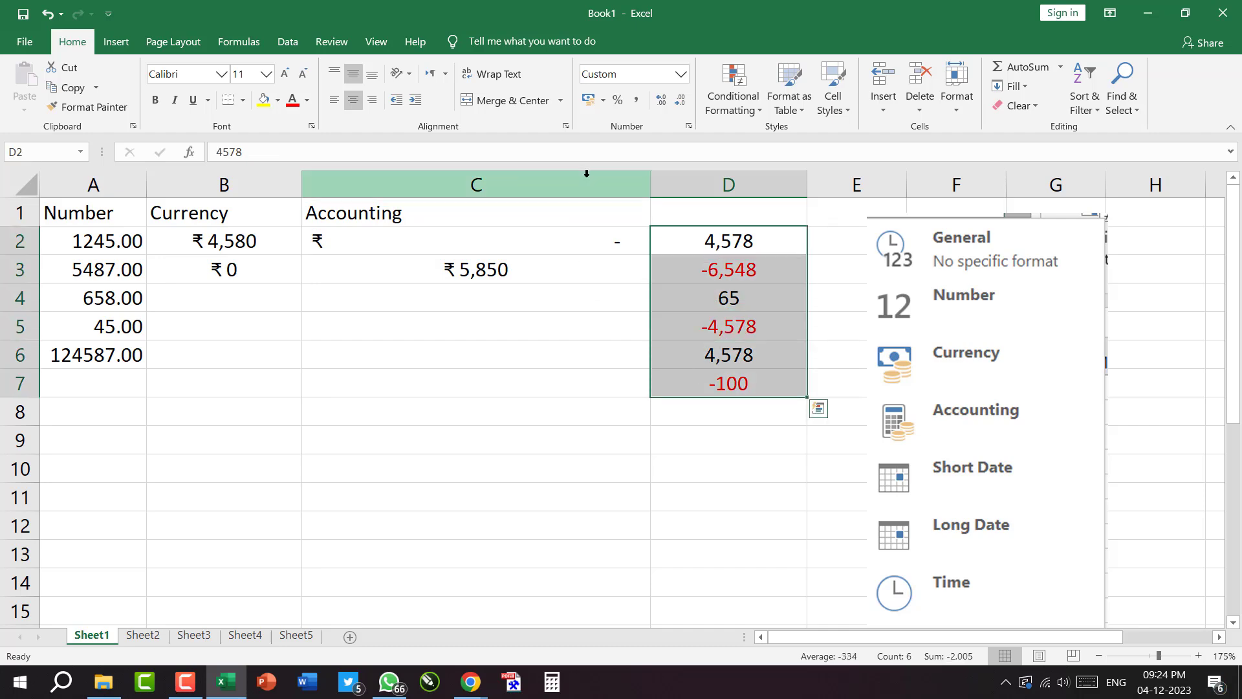
click(689, 127)
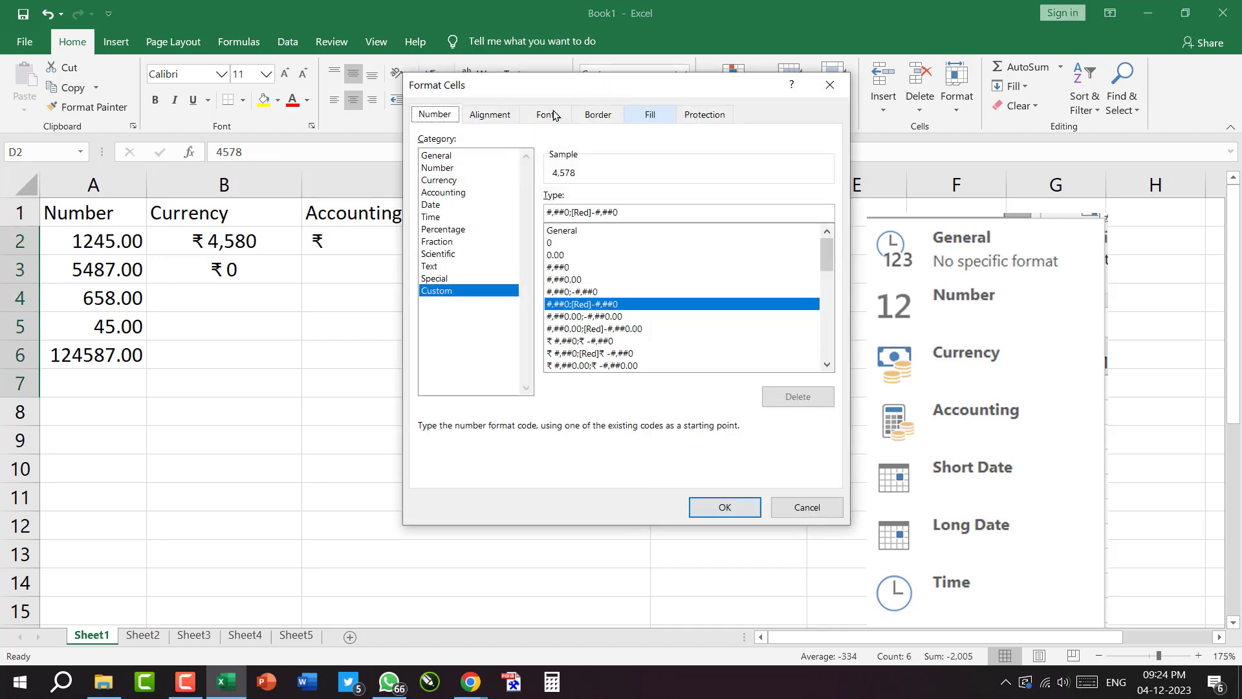
click(428, 182)
click(433, 193)
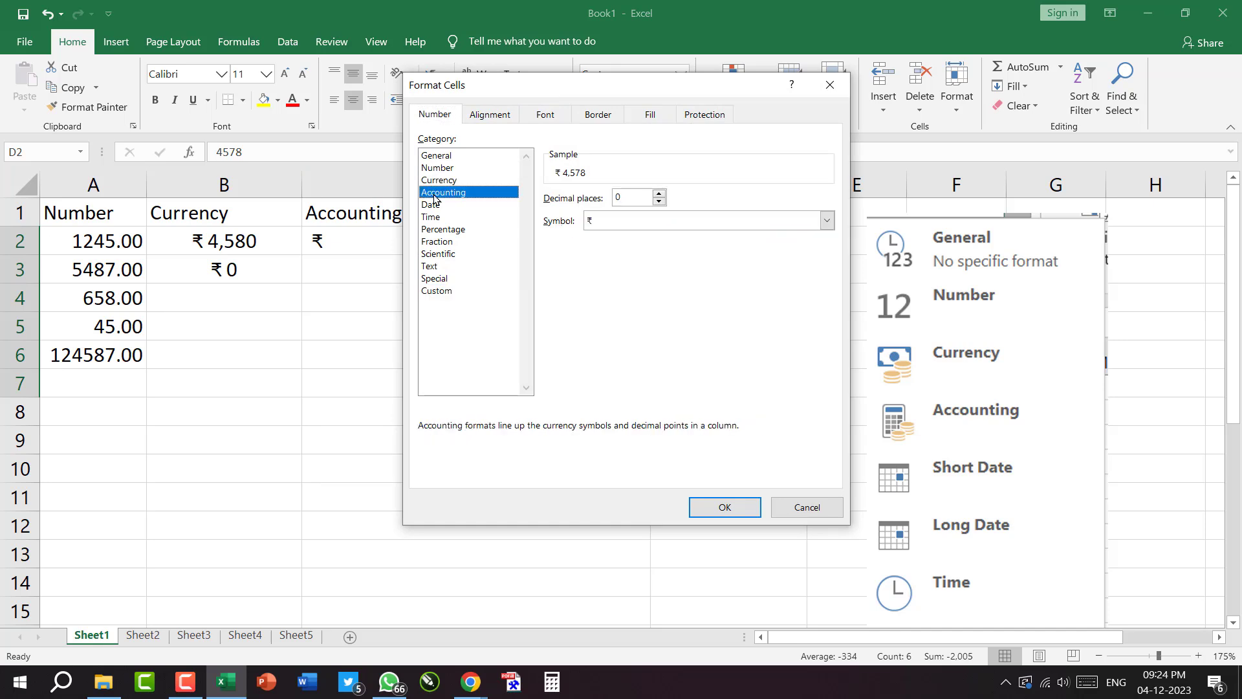
click(435, 181)
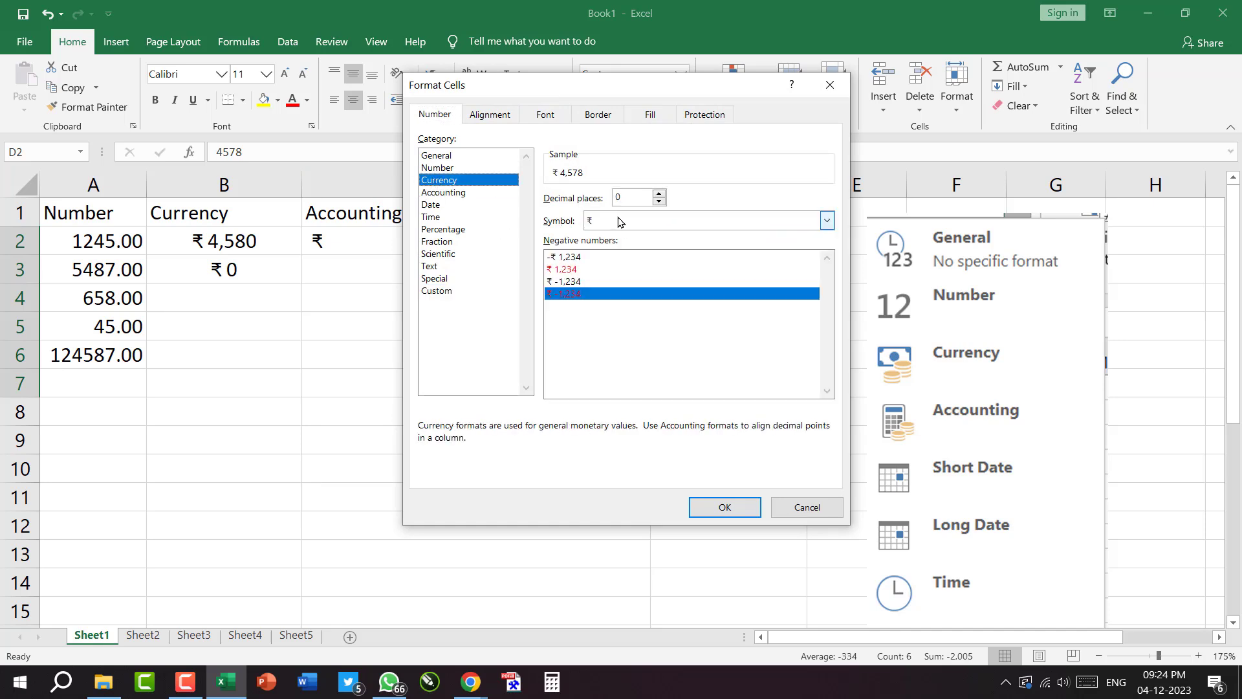
click(443, 193)
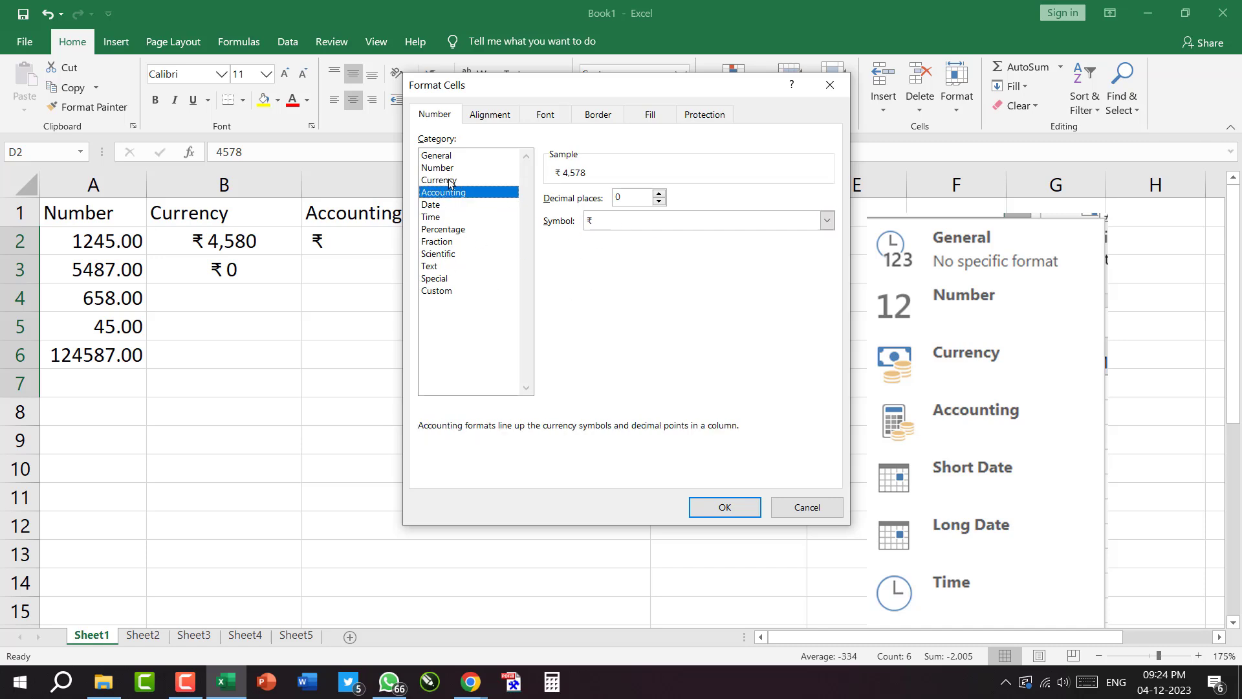
click(451, 181)
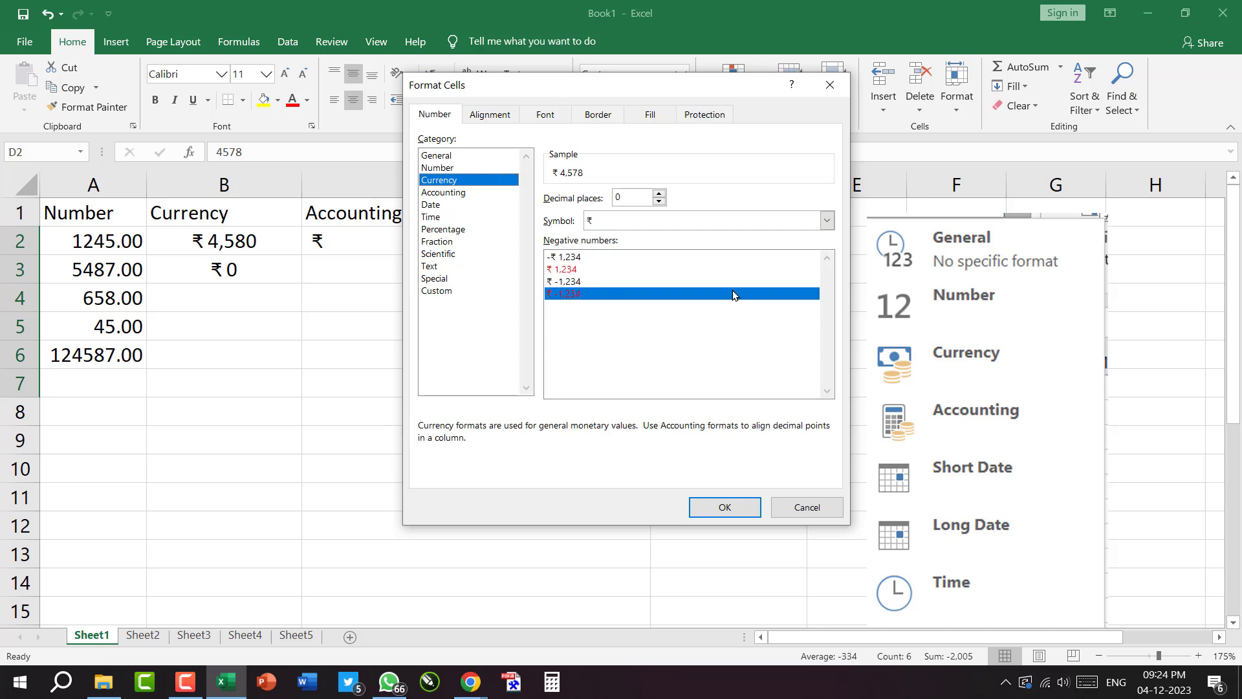
drag(640, 76, 343, 38)
click(497, 34)
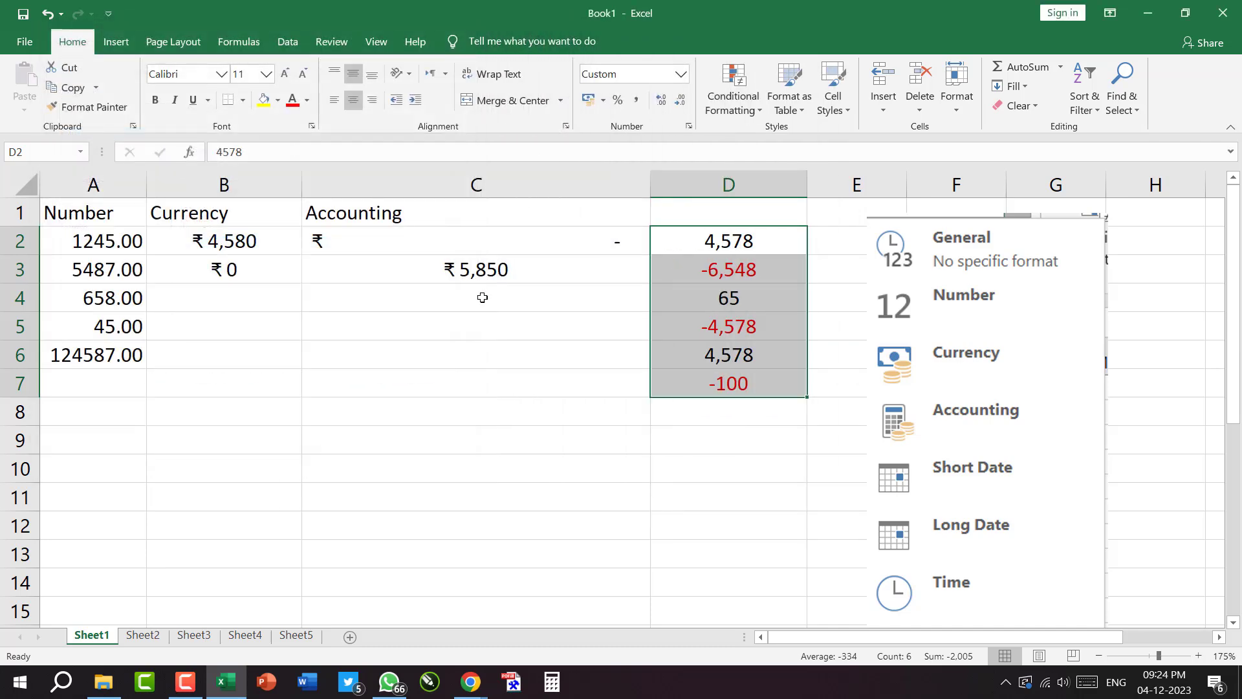
Nudge the number-format list picture slightly up and to the left beside the data.
drag(1015, 436, 1007, 419)
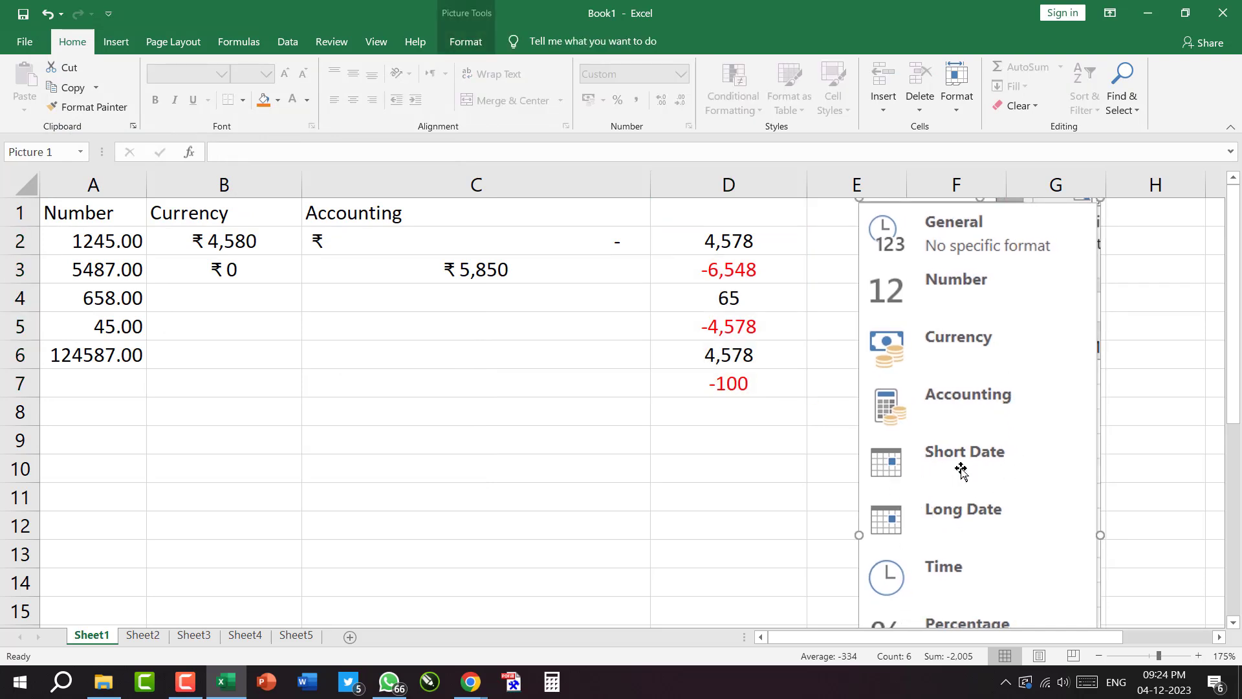
click(484, 391)
click(615, 217)
click(677, 210)
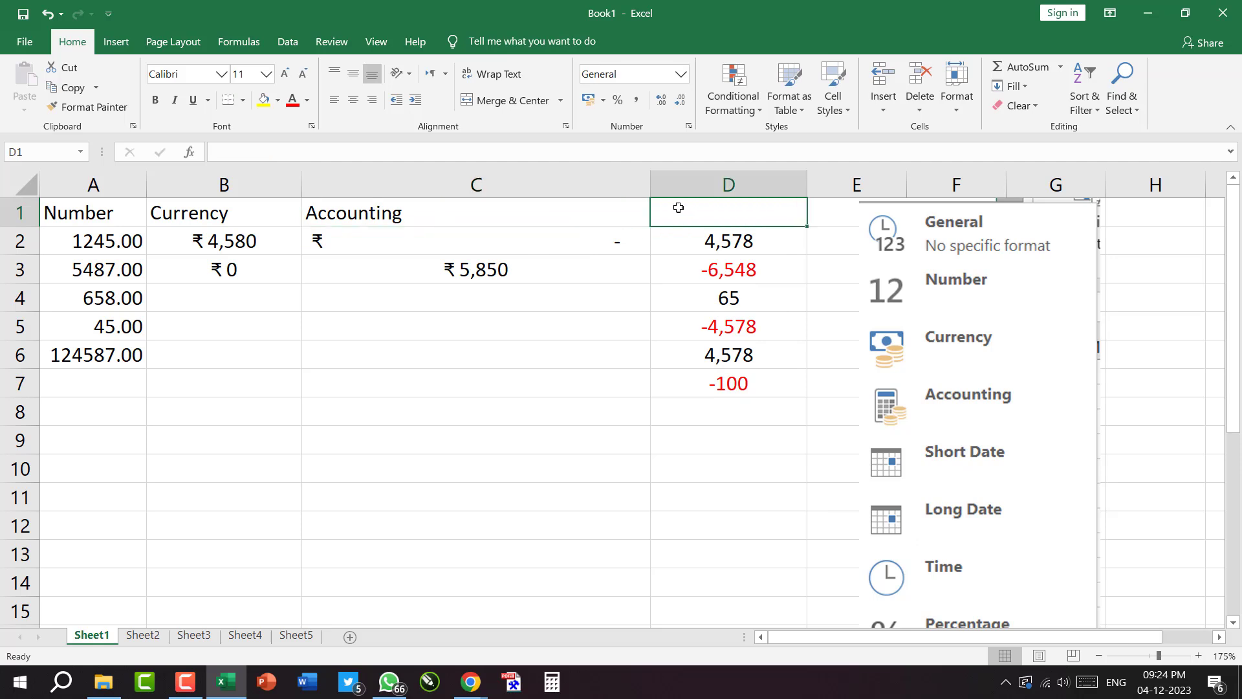
click(578, 215)
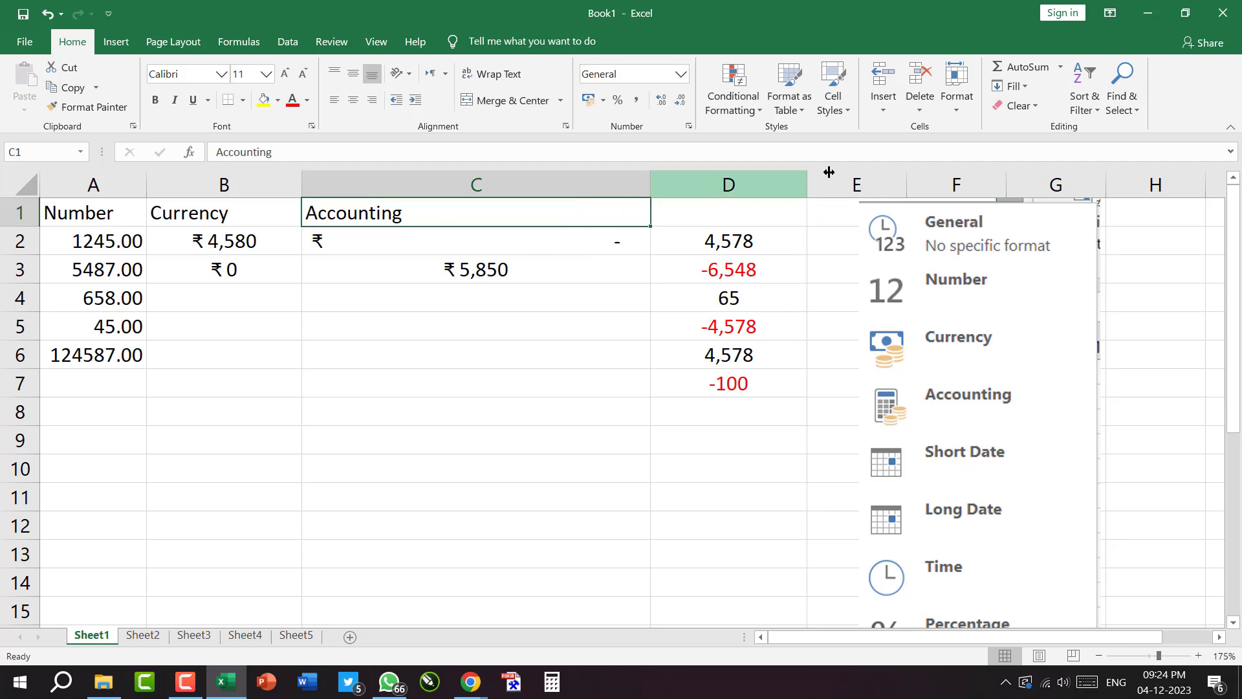
Insert a blank column before the unlabelled numbers in column D, and narrow columns C and D.
mouse_move(676, 213)
mouse_down()
mouse_move(672, 181)
mouse_move(363, 200)
mouse_move(693, 222)
mouse_up()
click(680, 183)
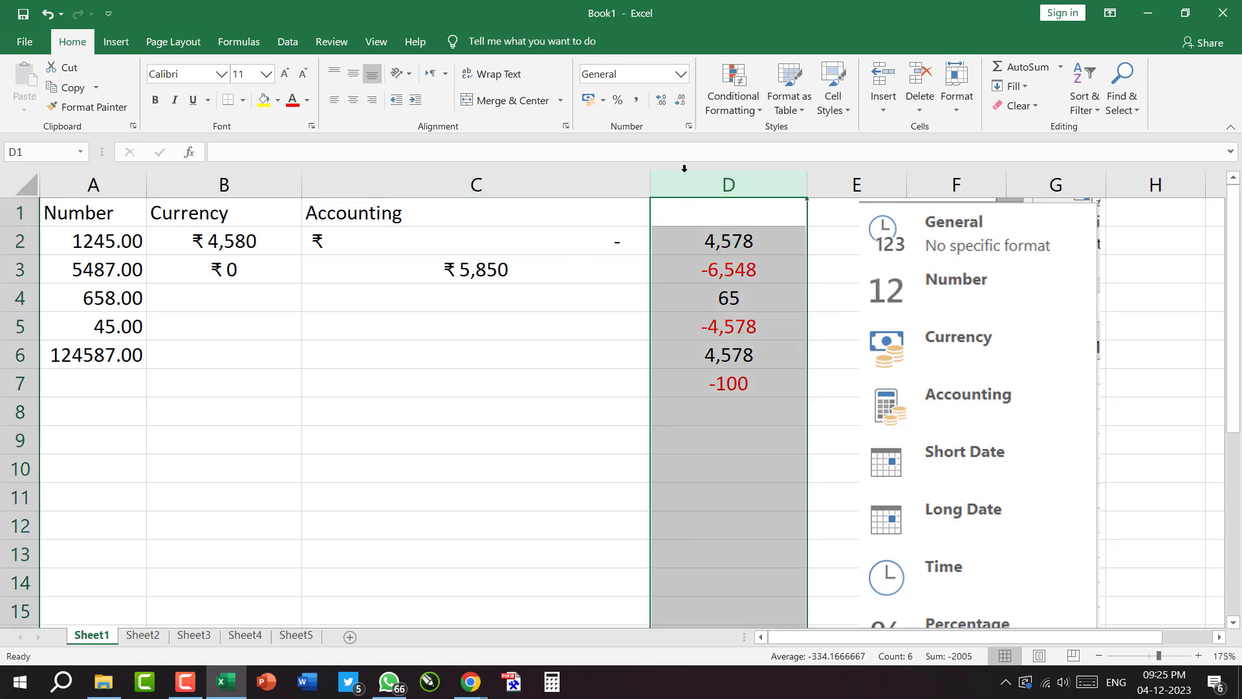
right_click(683, 177)
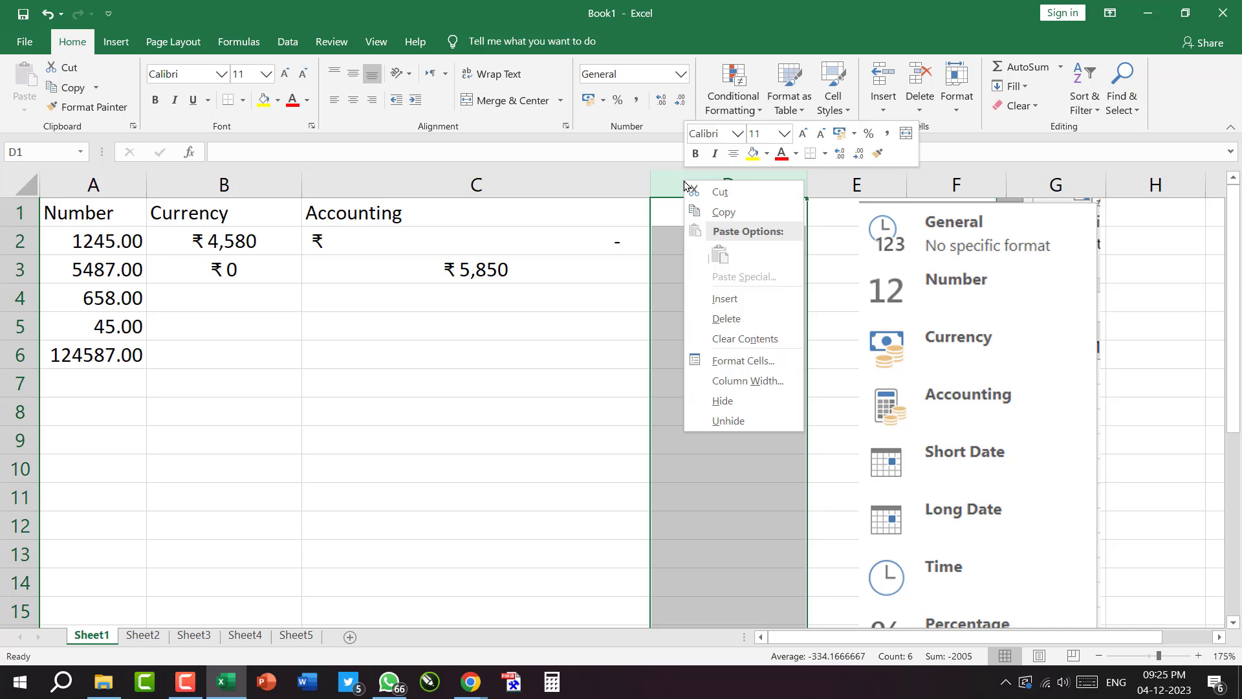
click(719, 297)
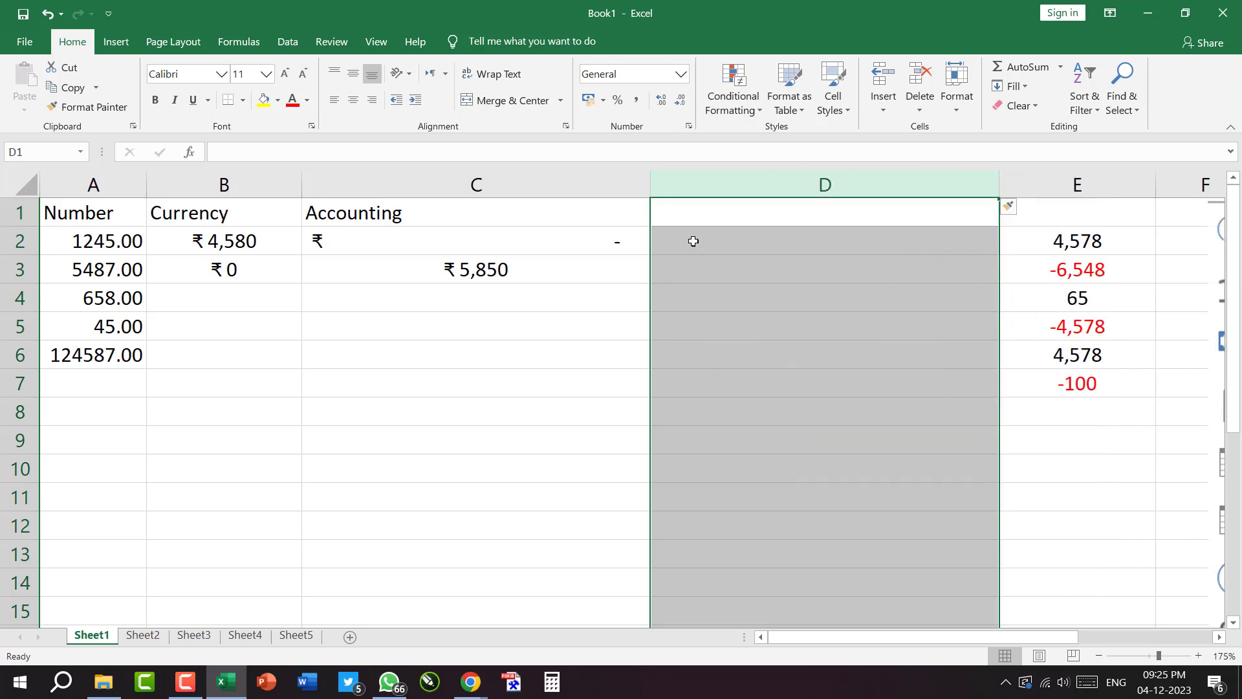
drag(999, 188, 781, 191)
drag(651, 191, 454, 191)
Enter the heading Date in cell D1.
click(503, 213)
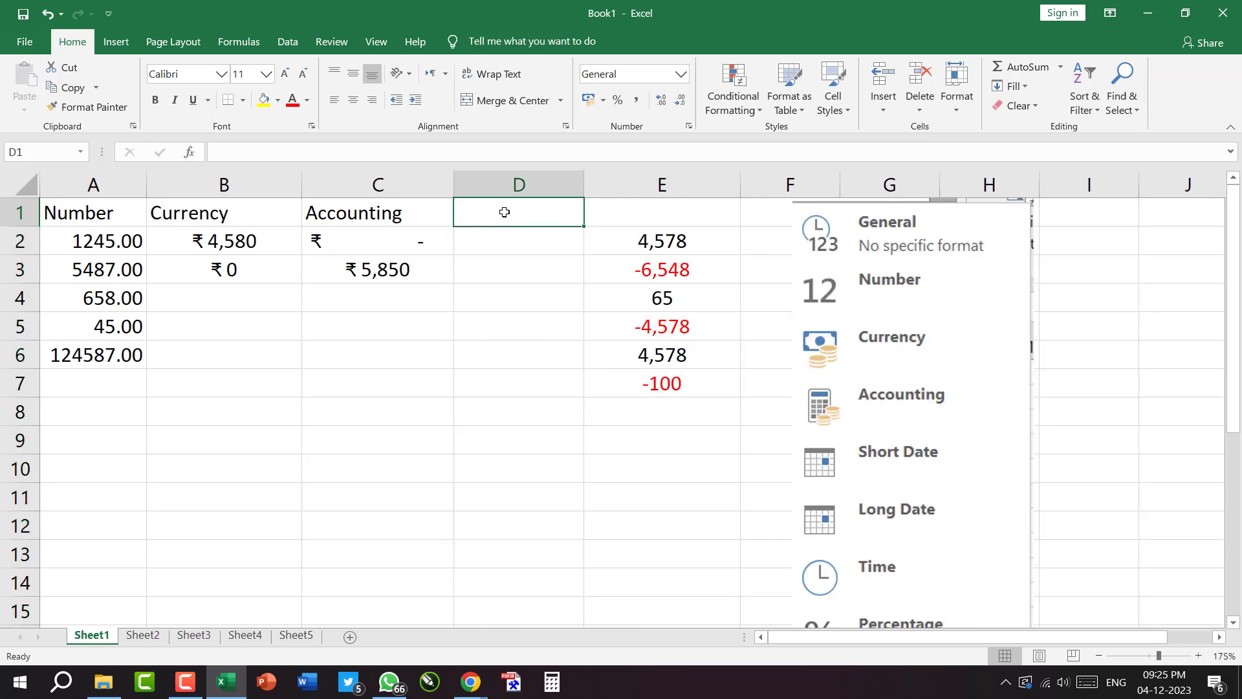
text(Date)
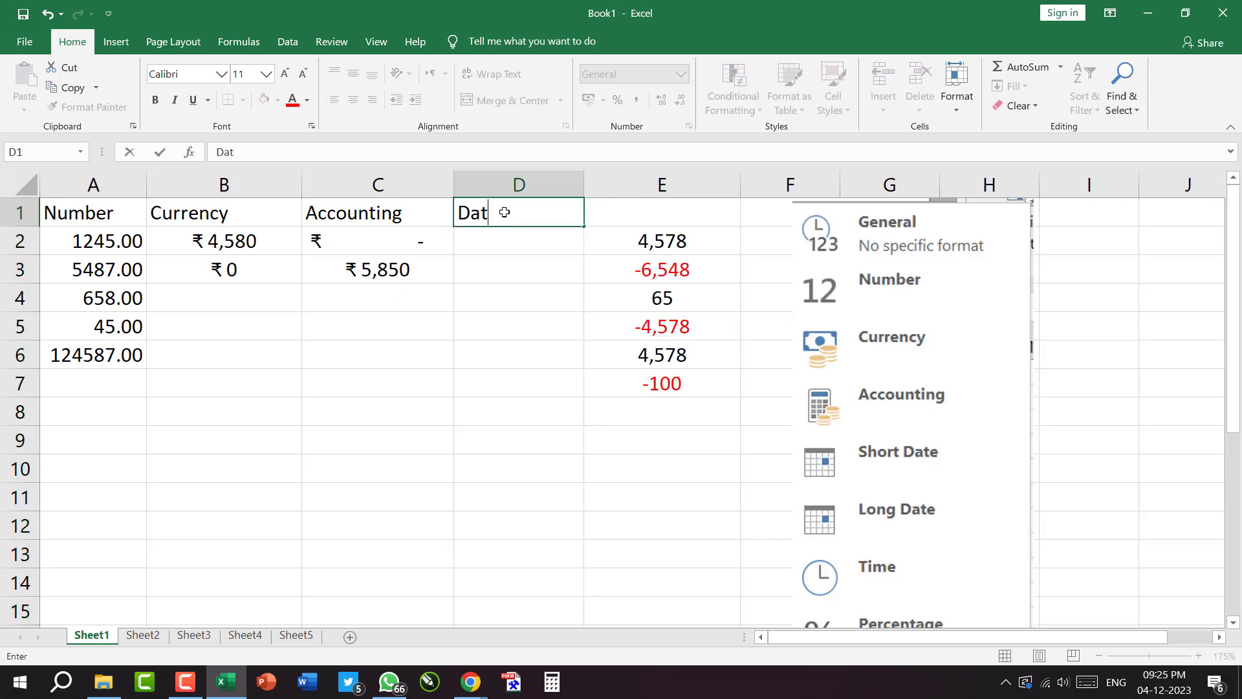
key(Return)
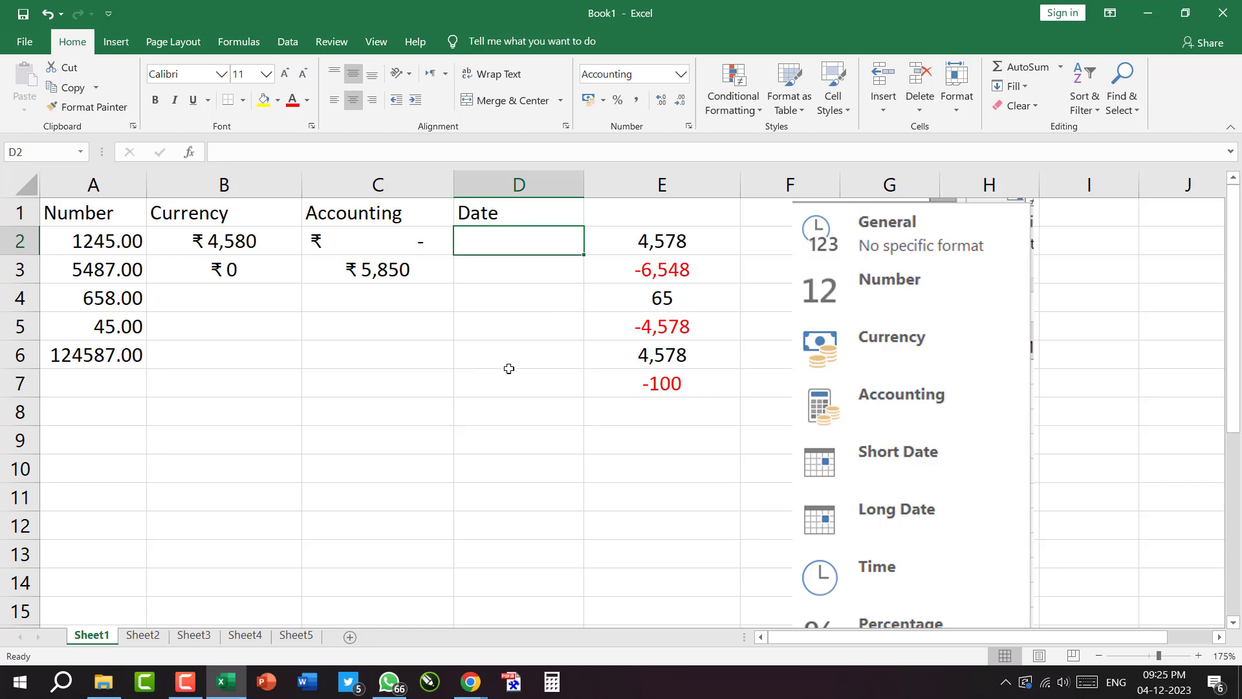
Delete column E with the unlabelled numbers and shift the number-format list picture slightly farther from the Date column.
ctrl+scroll(508, 368, up, 5)
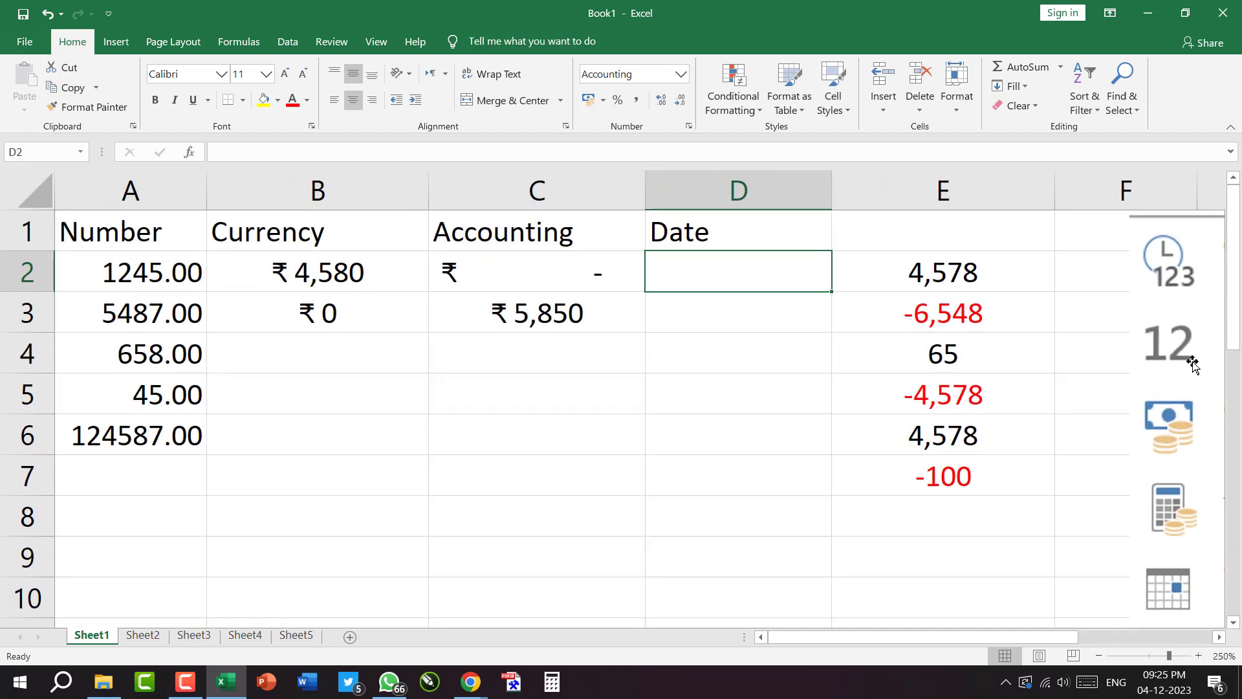
drag(951, 272, 954, 474)
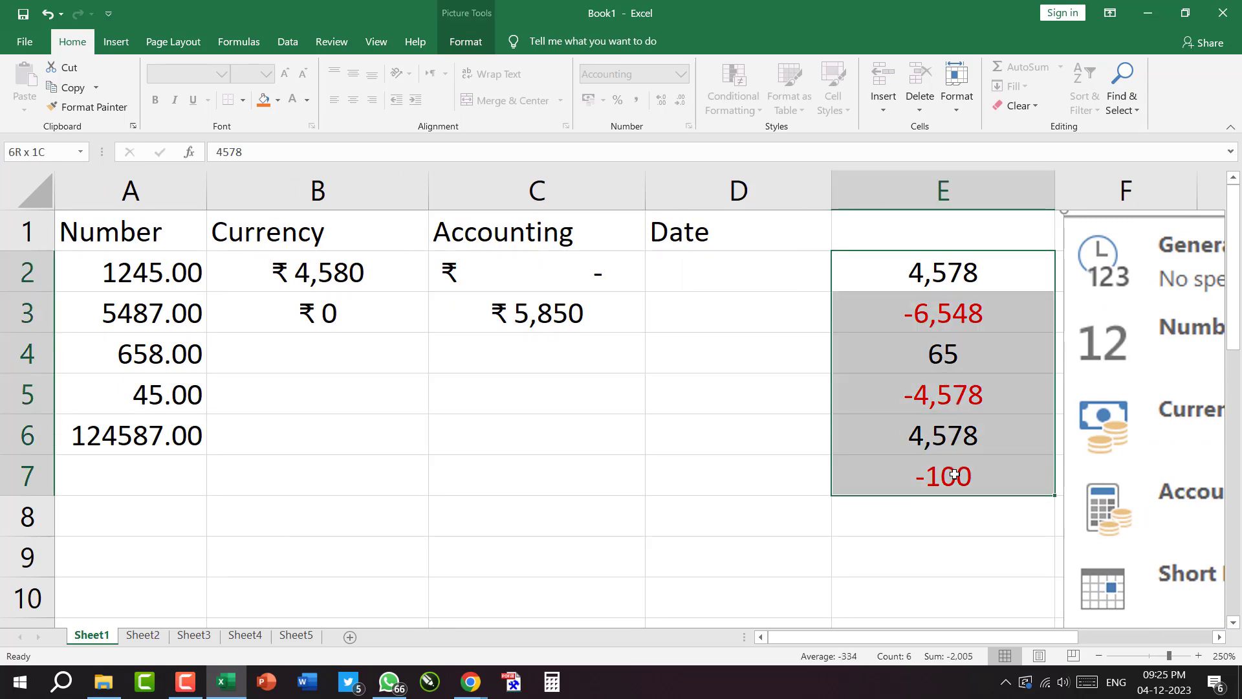
click(890, 189)
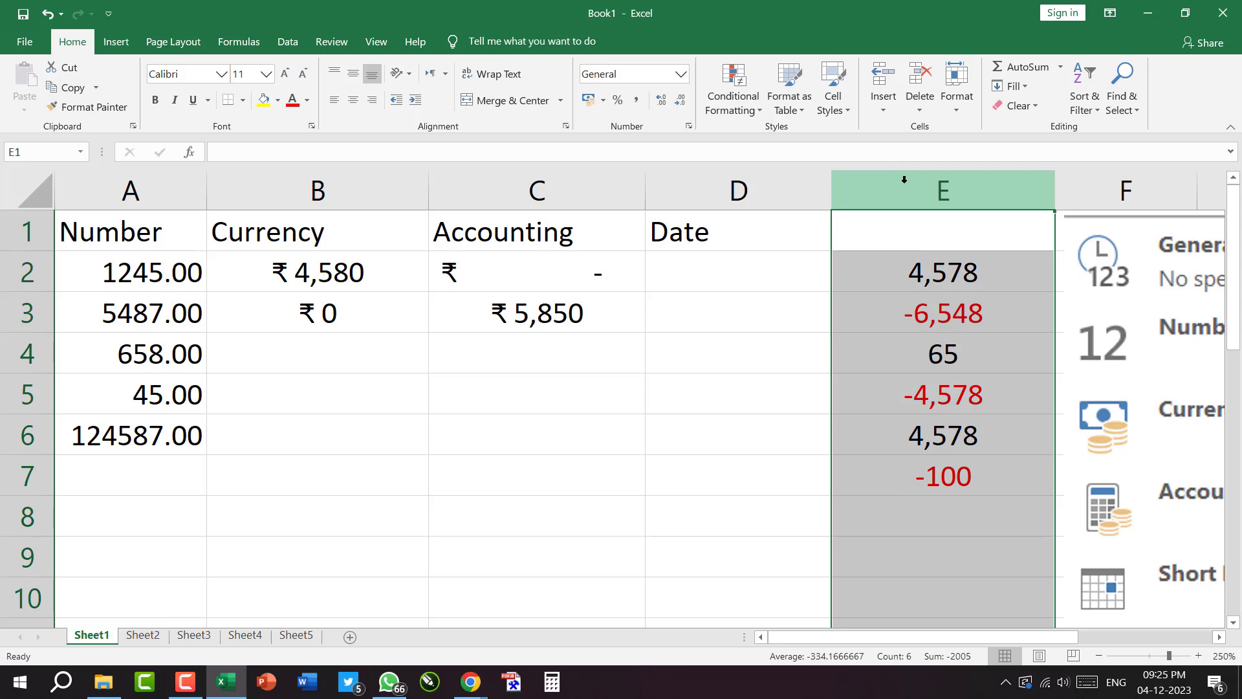
click(1034, 106)
click(892, 179)
right_click(895, 181)
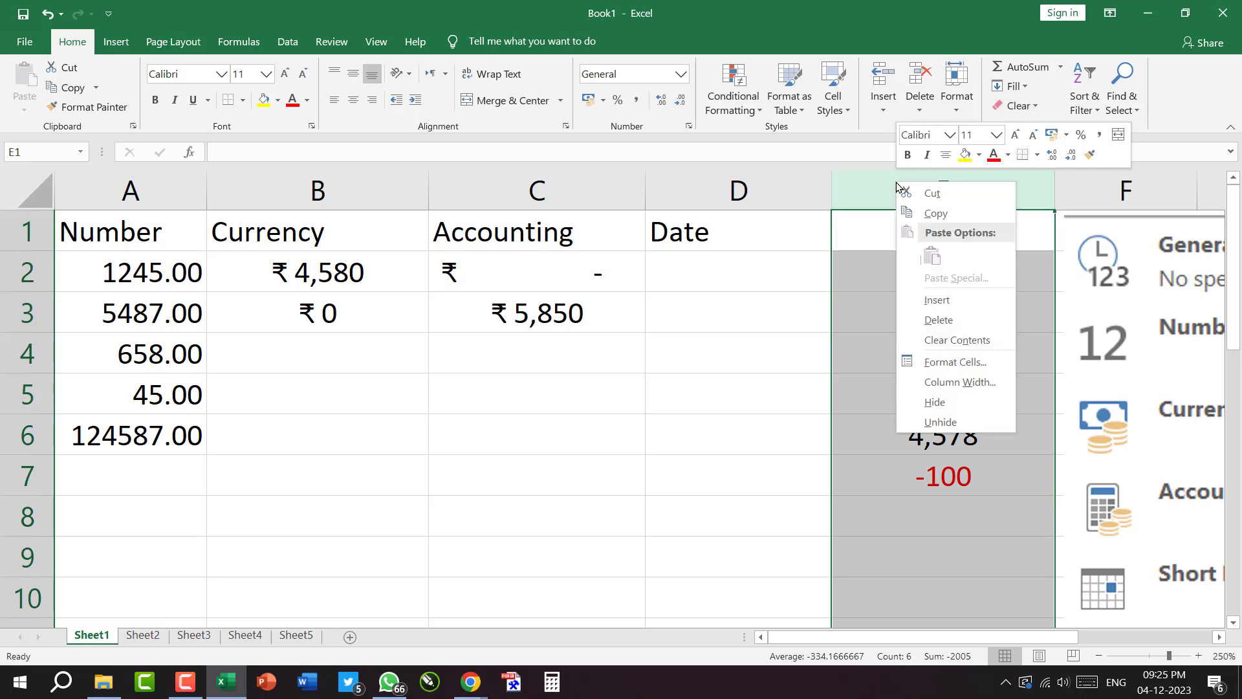
click(939, 320)
click(962, 322)
drag(962, 322, 1004, 313)
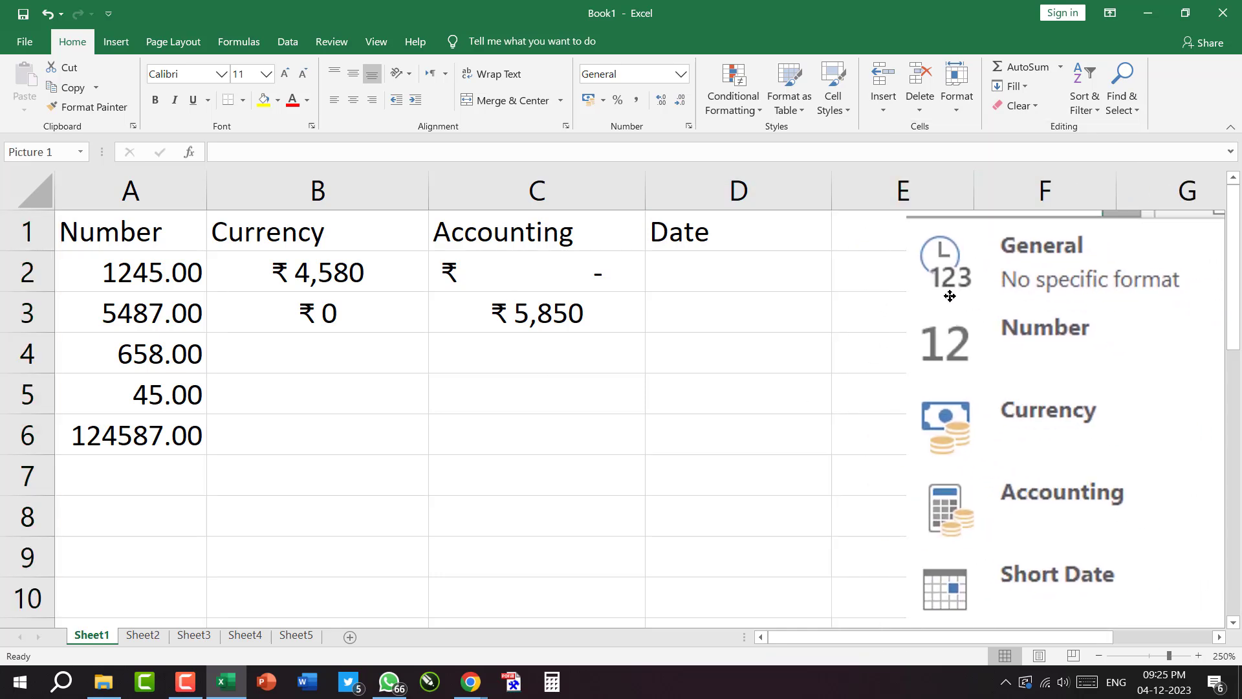
Enter the date 2-2-23 in cell D2 under the Date heading.
click(693, 263)
click(678, 236)
click(711, 278)
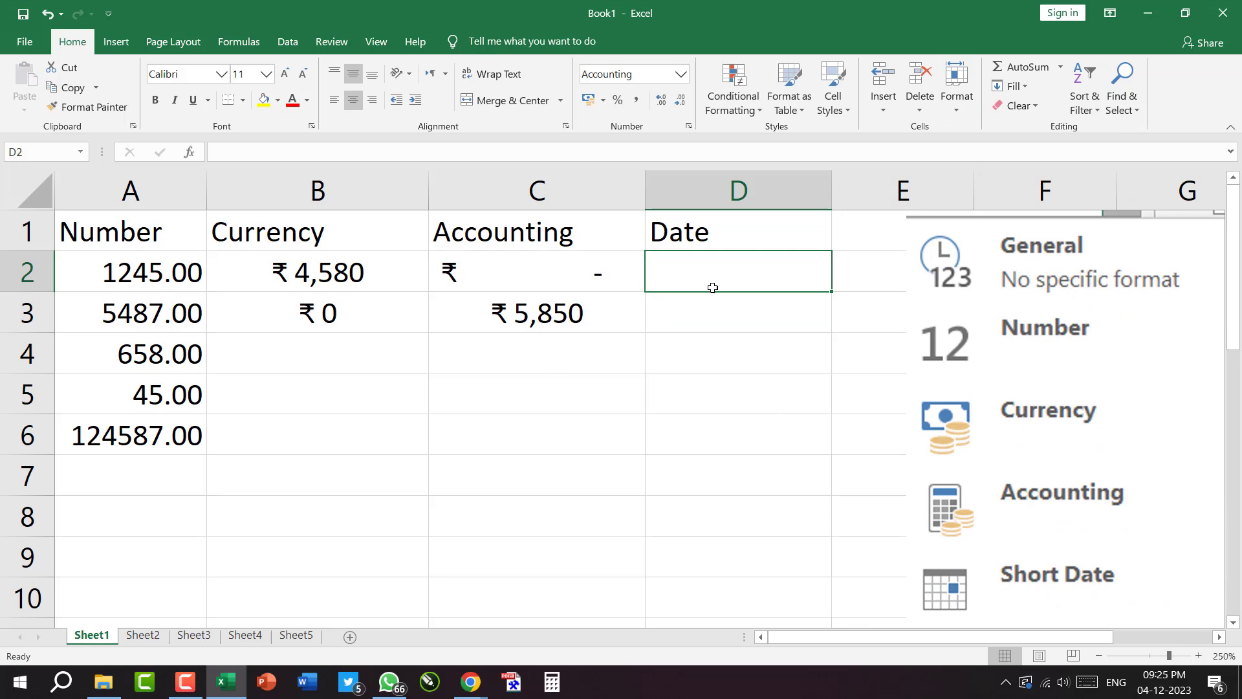
text(2)
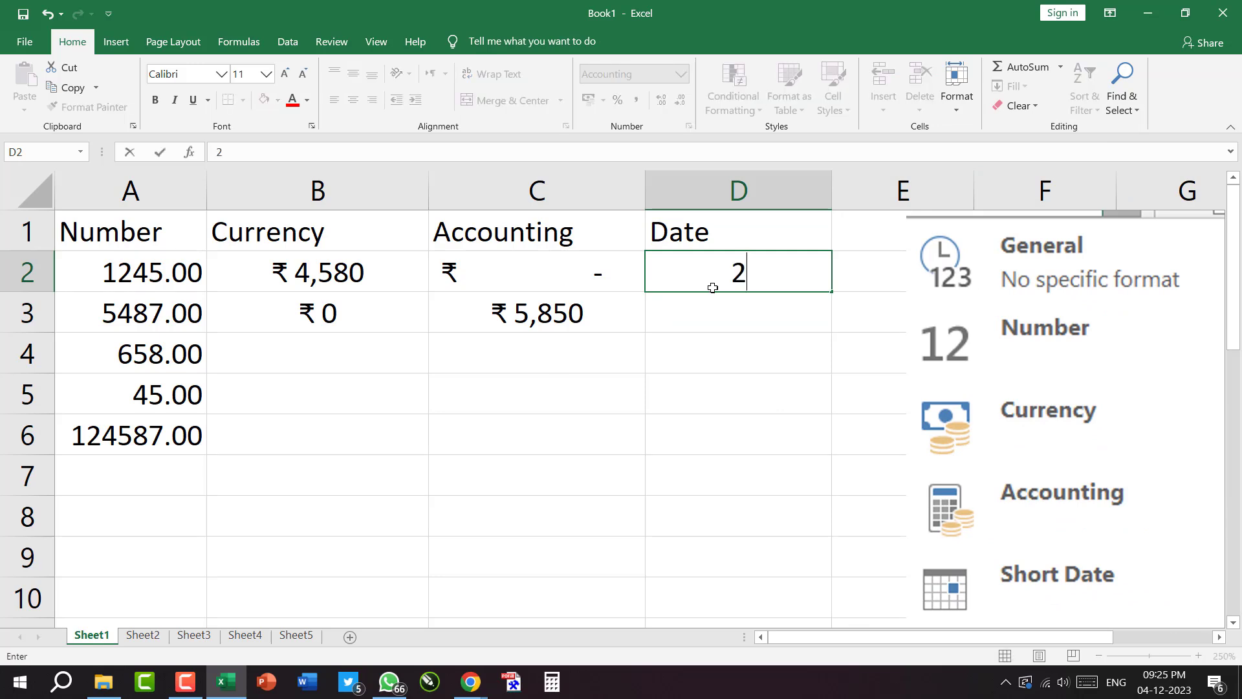
text(-2-23)
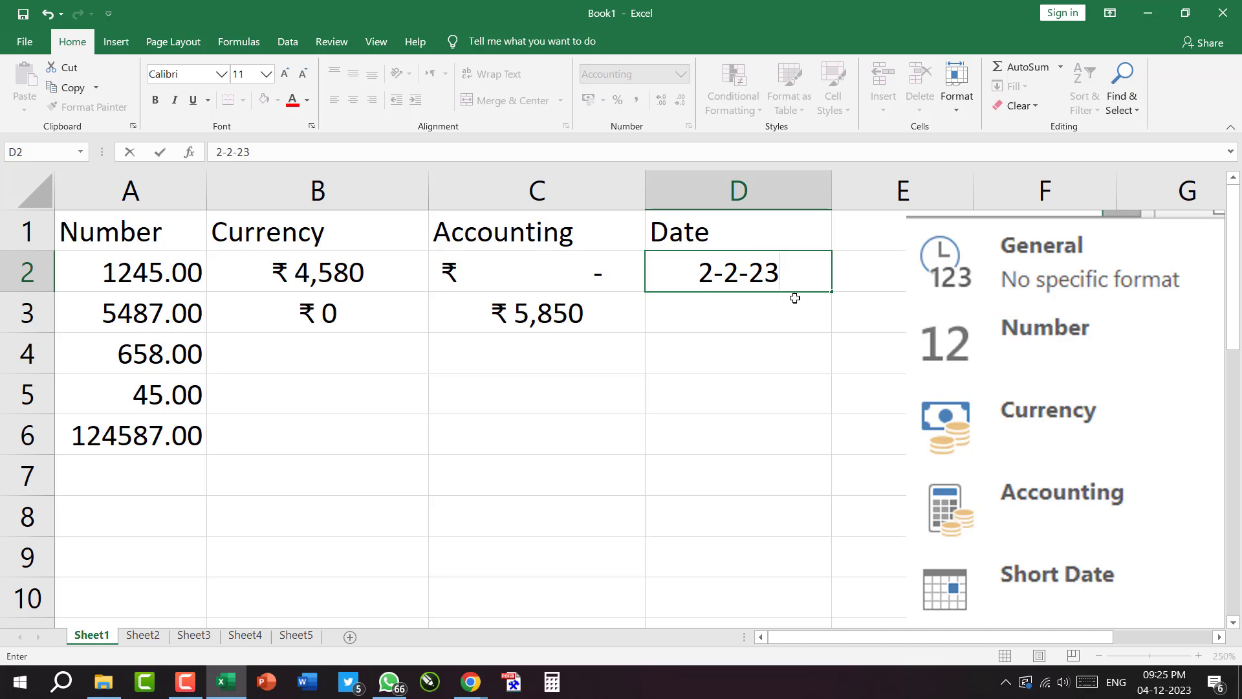
mouse_move(634, 243)
mouse_down()
mouse_move(667, 265)
mouse_move(839, 300)
mouse_up()
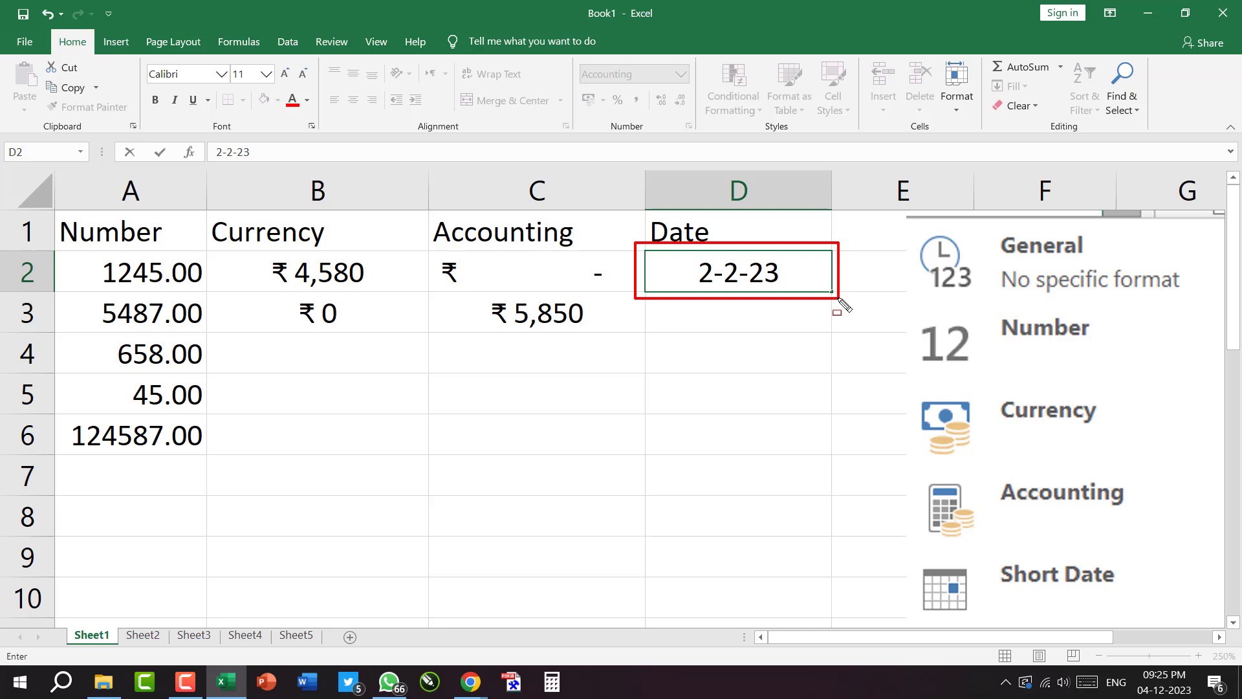
mouse_move(569, 54)
mouse_down()
mouse_move(700, 120)
mouse_move(693, 136)
mouse_up()
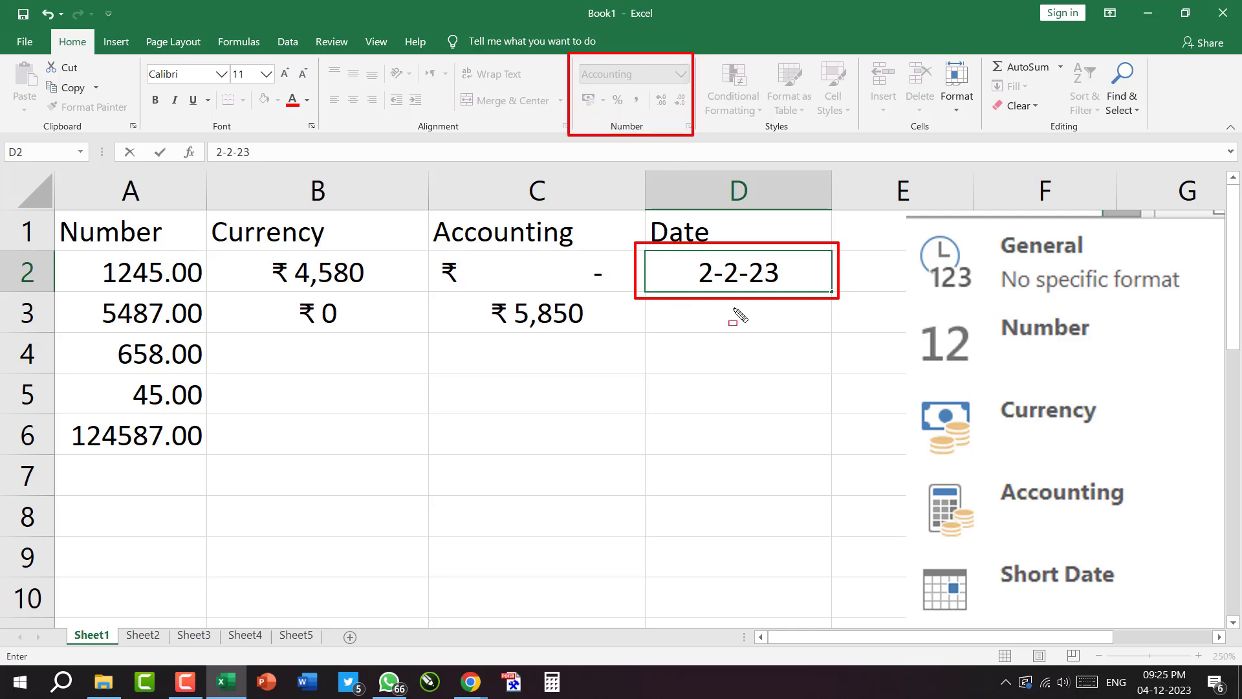
key(Escape)
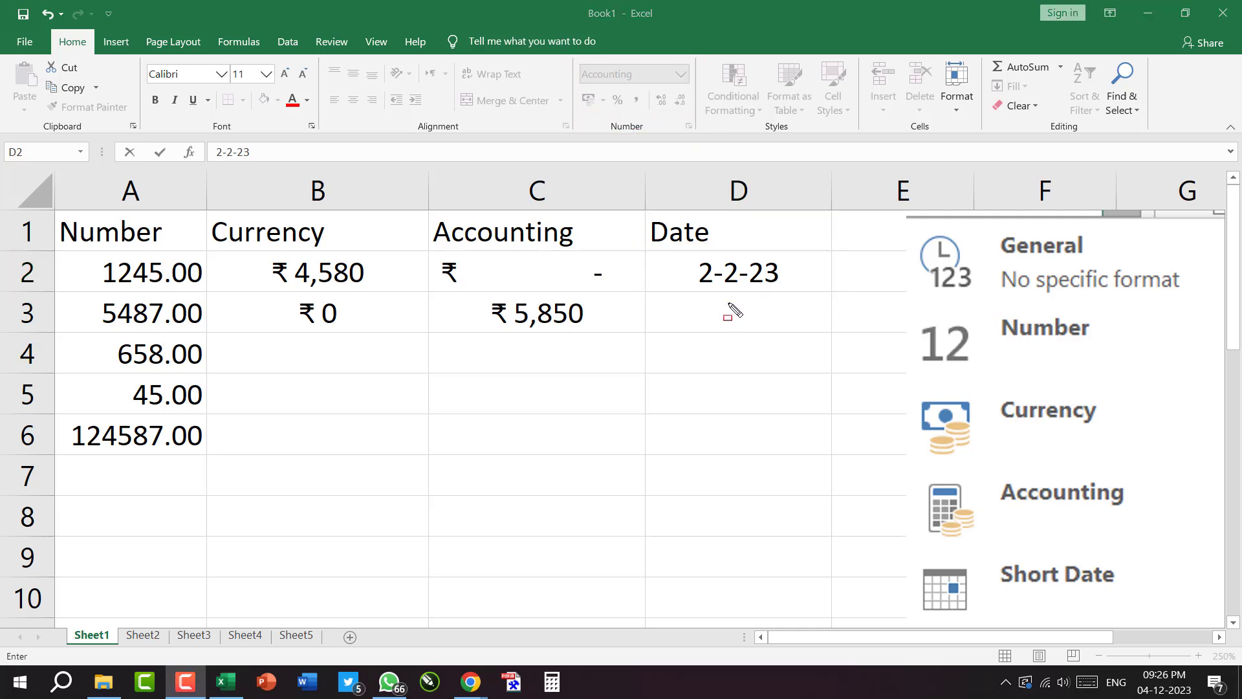
click(782, 280)
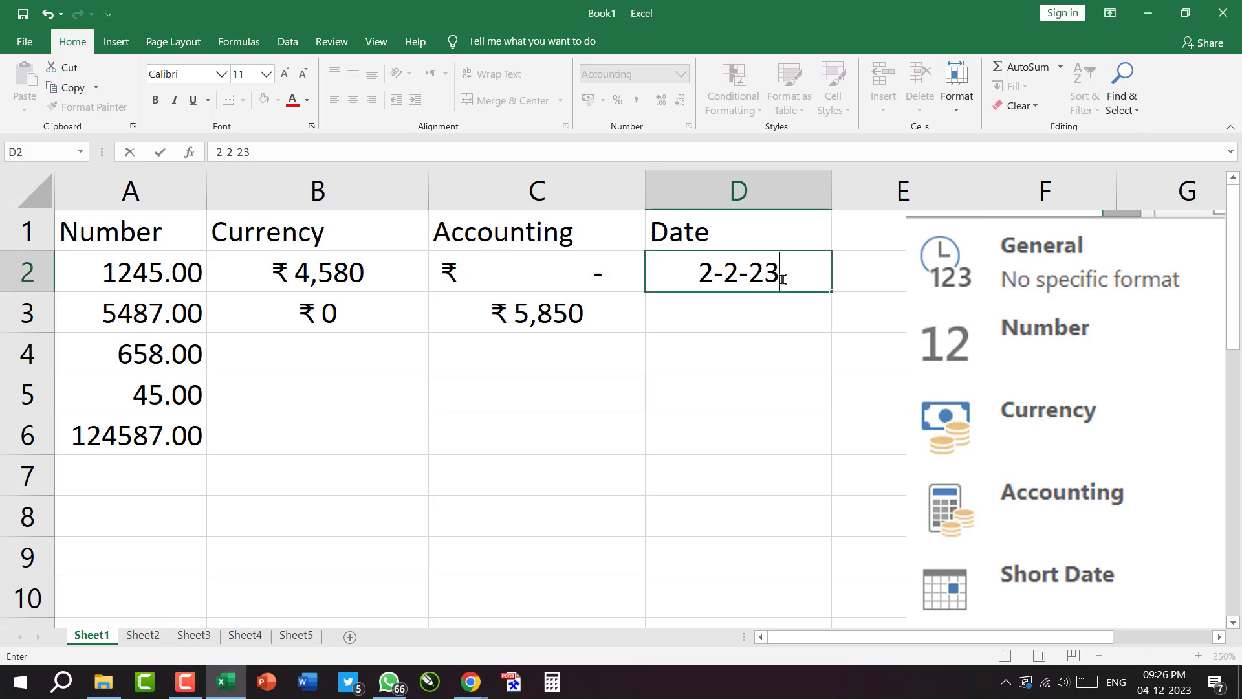
key(Return)
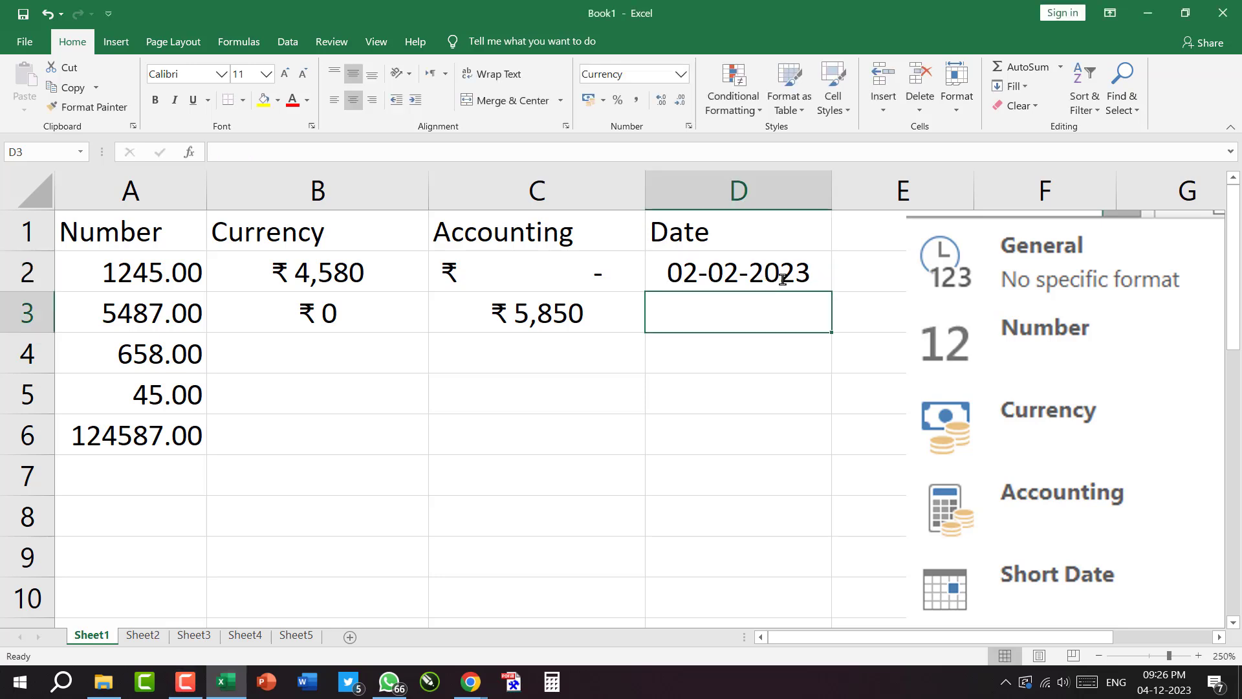
Select the date in cell D2 and check which number format is applied to it.
click(720, 275)
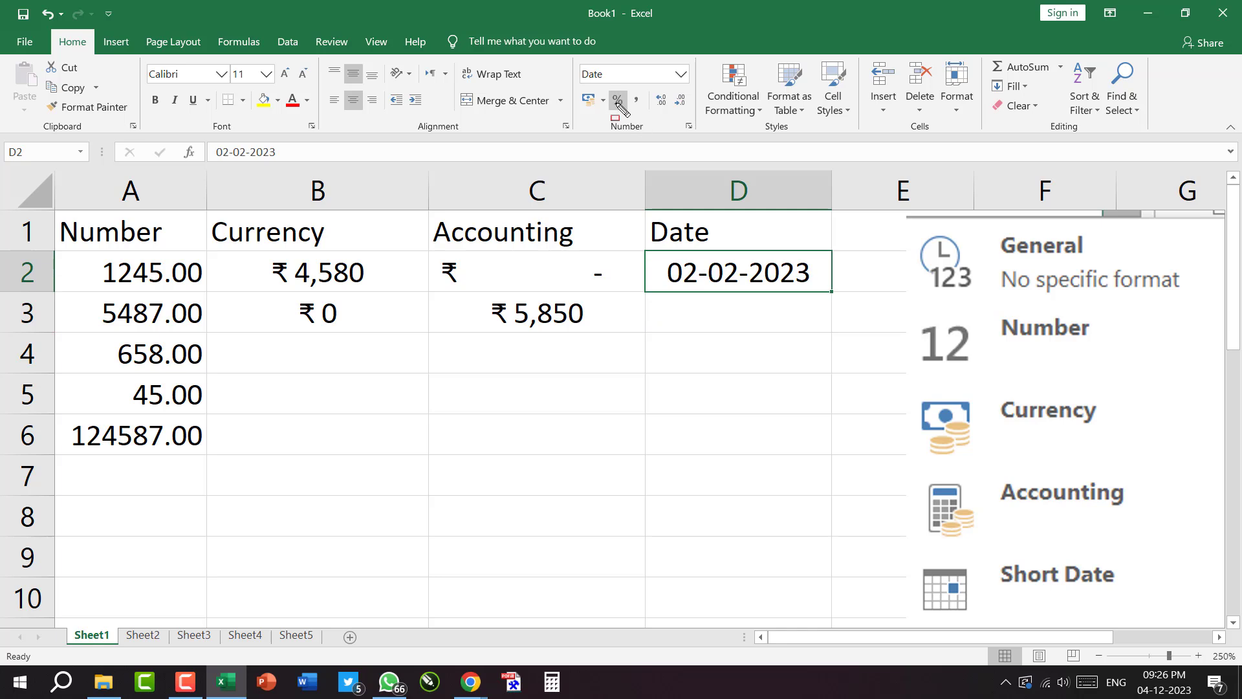
drag(574, 56, 696, 88)
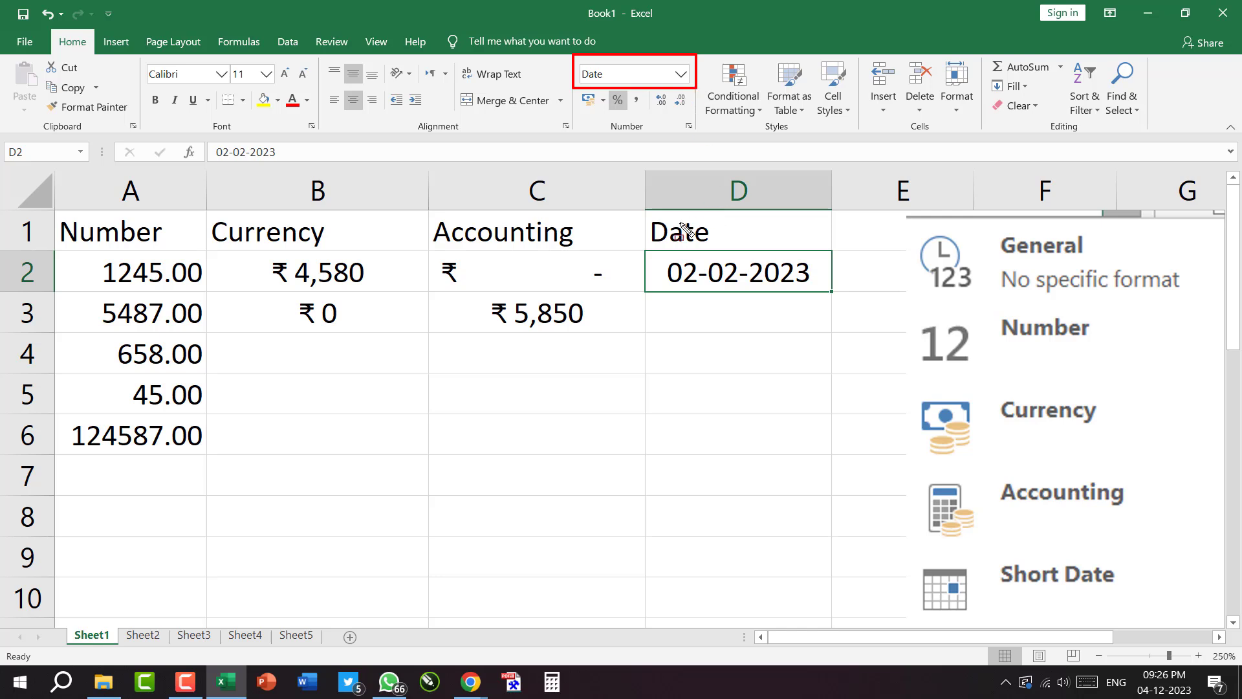
mouse_move(642, 249)
mouse_down()
mouse_move(725, 283)
mouse_move(835, 295)
mouse_up()
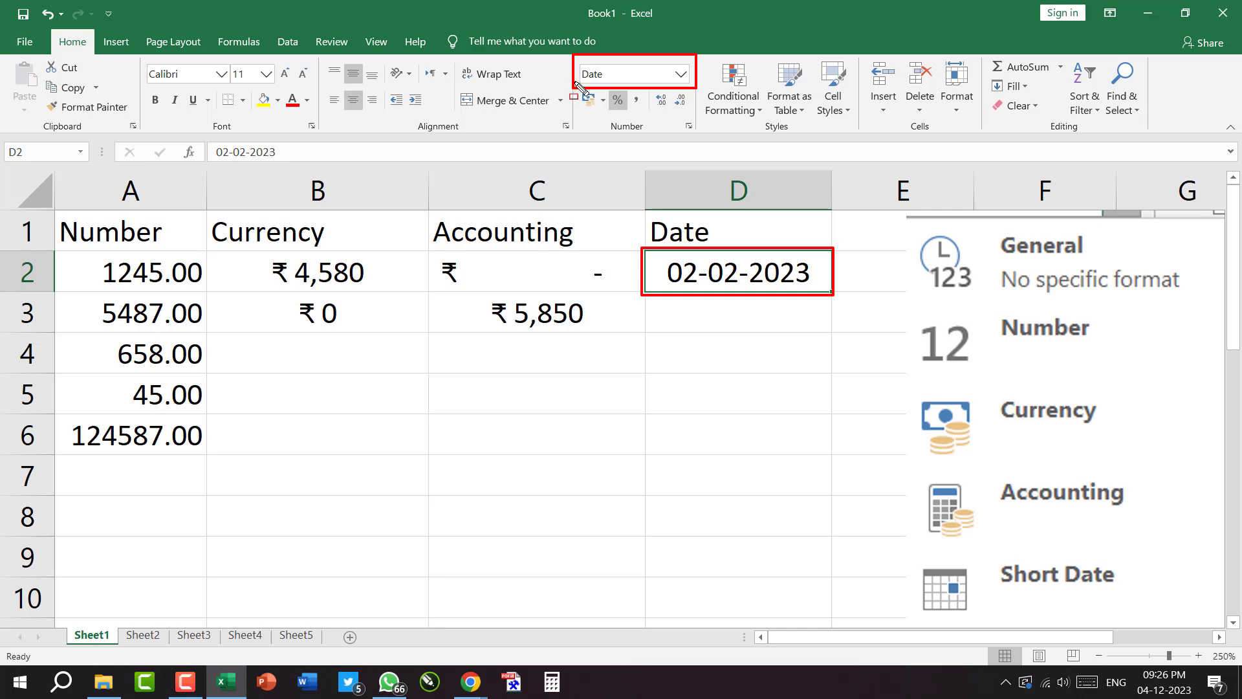
key(F10)
click(722, 277)
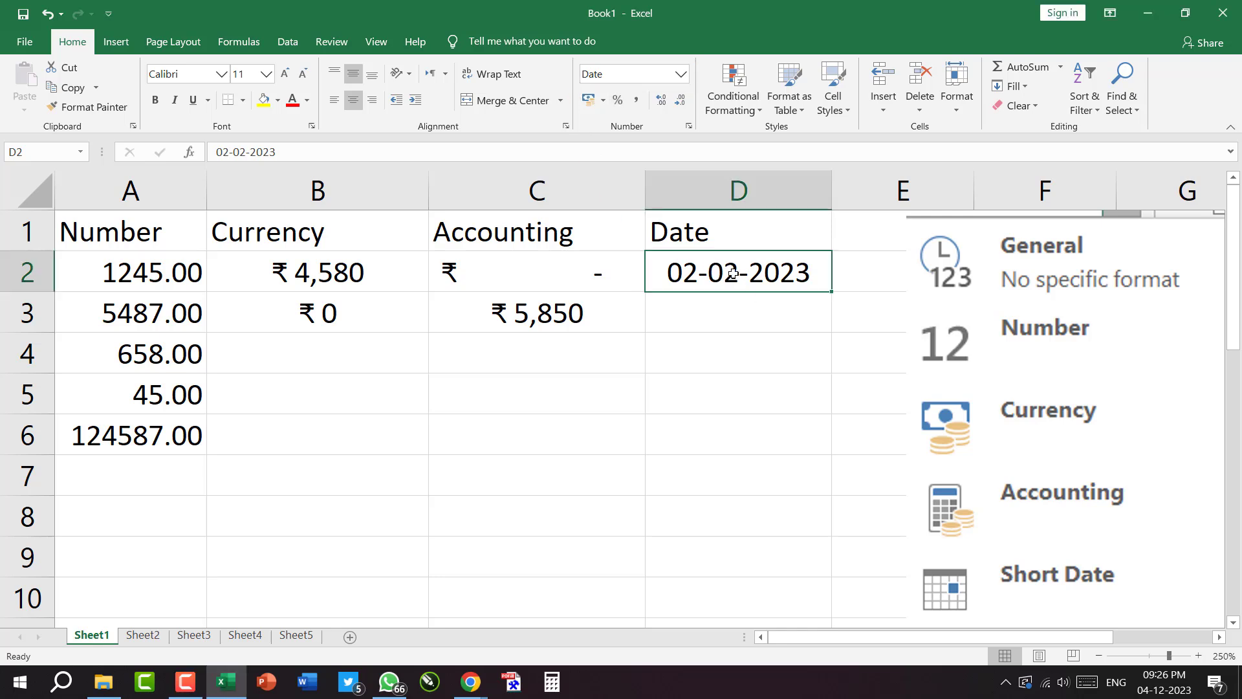
Open the detailed number-format settings for cell D2 and examine the types offered in the Date category.
click(690, 128)
drag(185, 39, 840, 41)
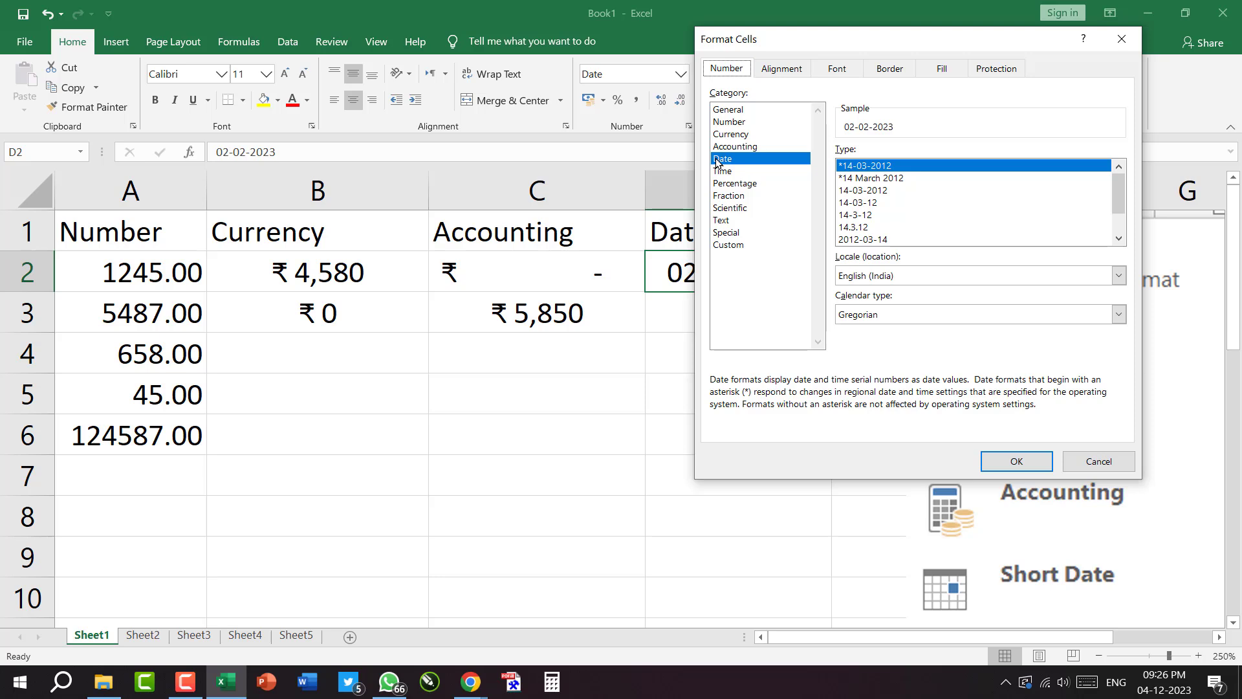
mouse_move(703, 146)
mouse_down()
mouse_move(779, 185)
mouse_move(766, 168)
mouse_up()
mouse_move(833, 138)
mouse_down()
mouse_move(884, 196)
mouse_move(977, 233)
mouse_move(1141, 250)
mouse_up()
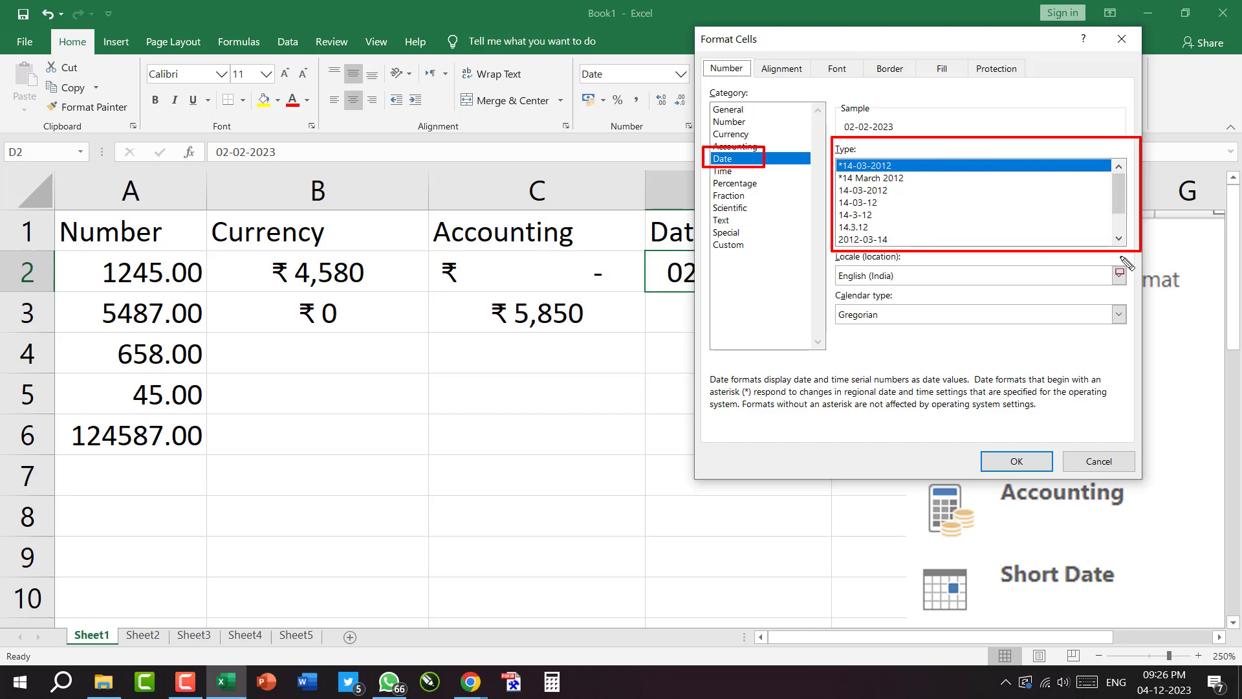
key(Escape)
mouse_move(848, 42)
mouse_down()
mouse_move(999, 90)
mouse_move(315, 89)
mouse_up()
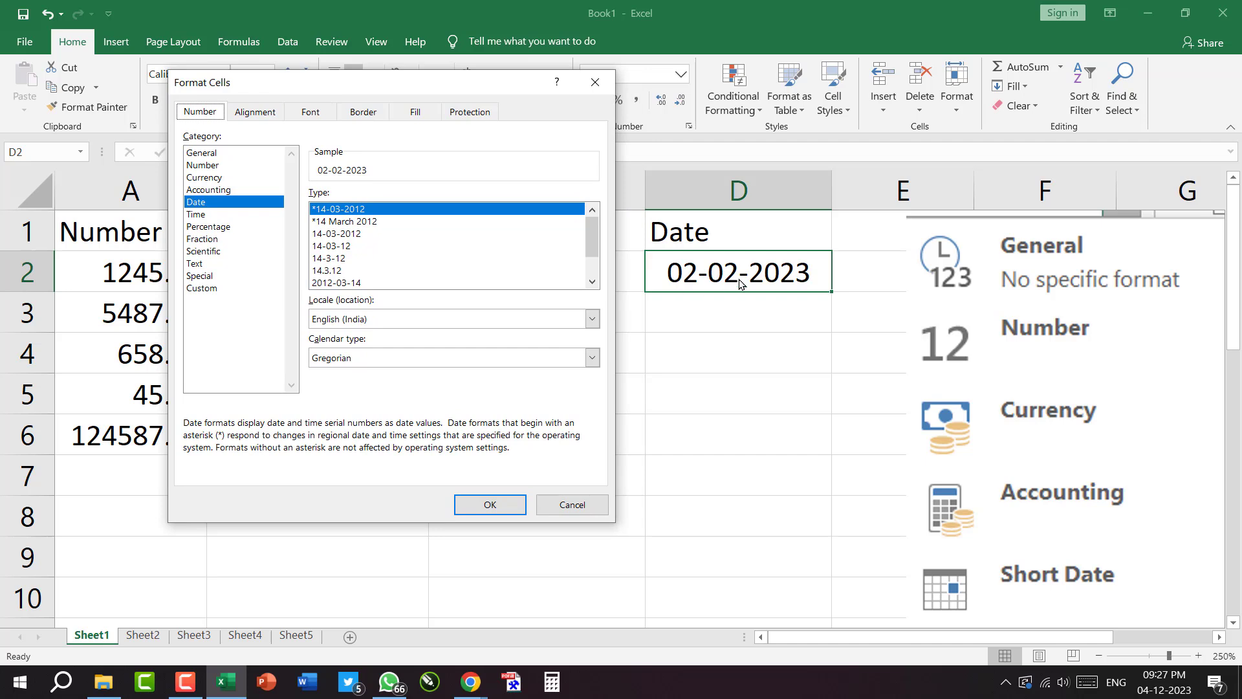
Preview the D2 date in the types *14 March 2012, 14-03-2012, 14-03-12, 14-3-12 and 14.3.12.
click(323, 223)
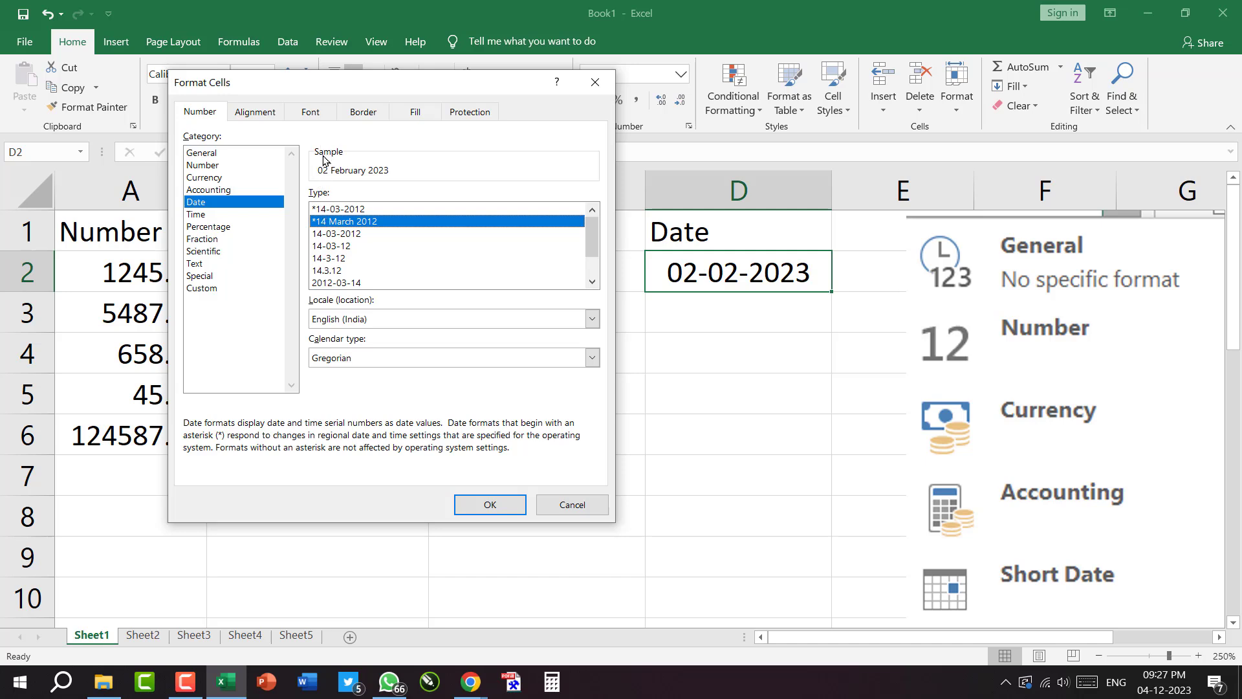
drag(302, 139, 409, 186)
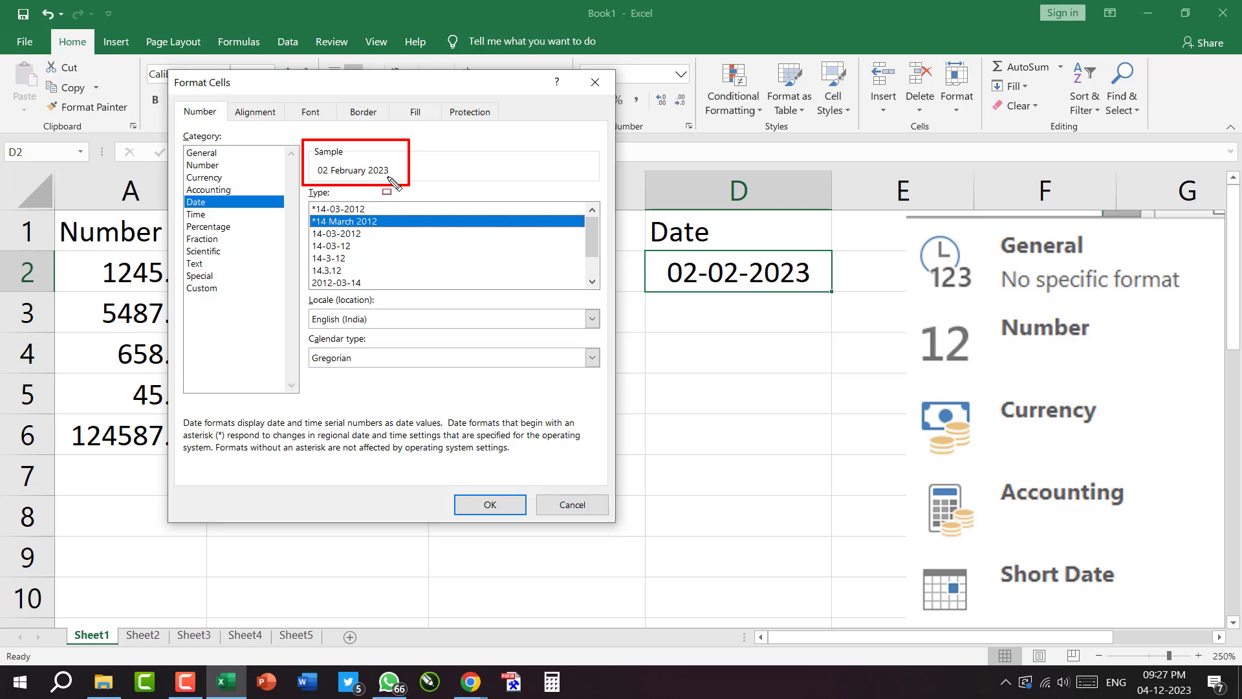
key(Escape)
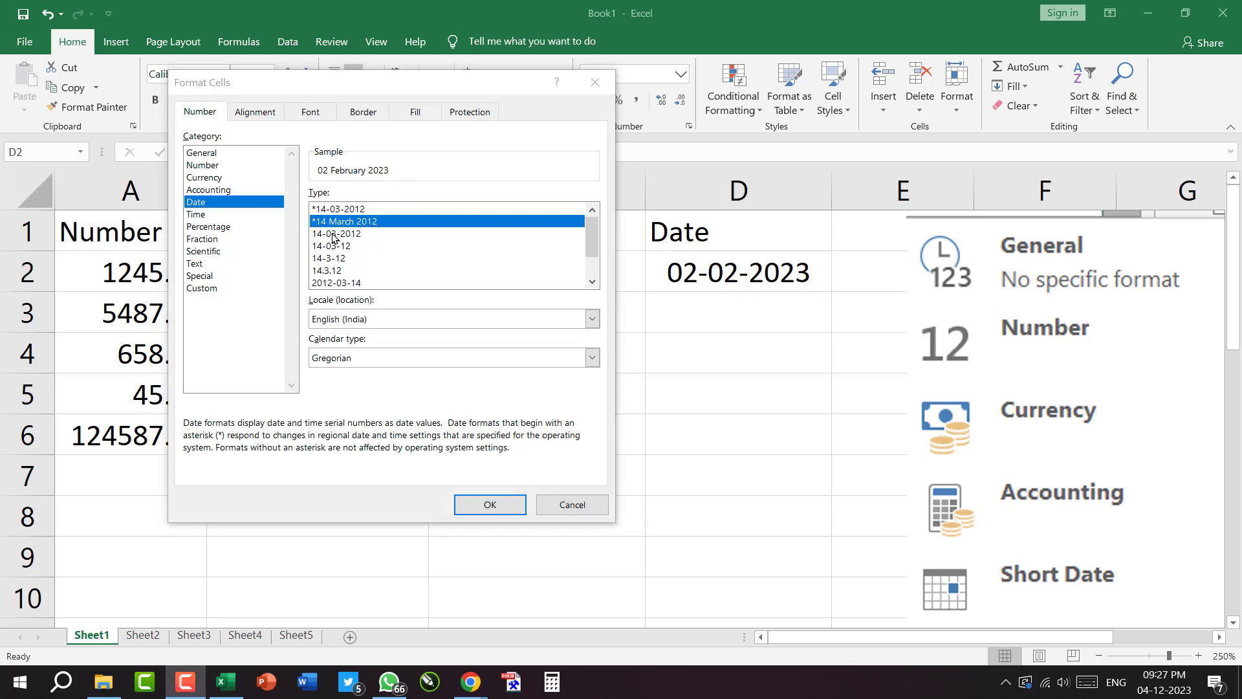
click(333, 234)
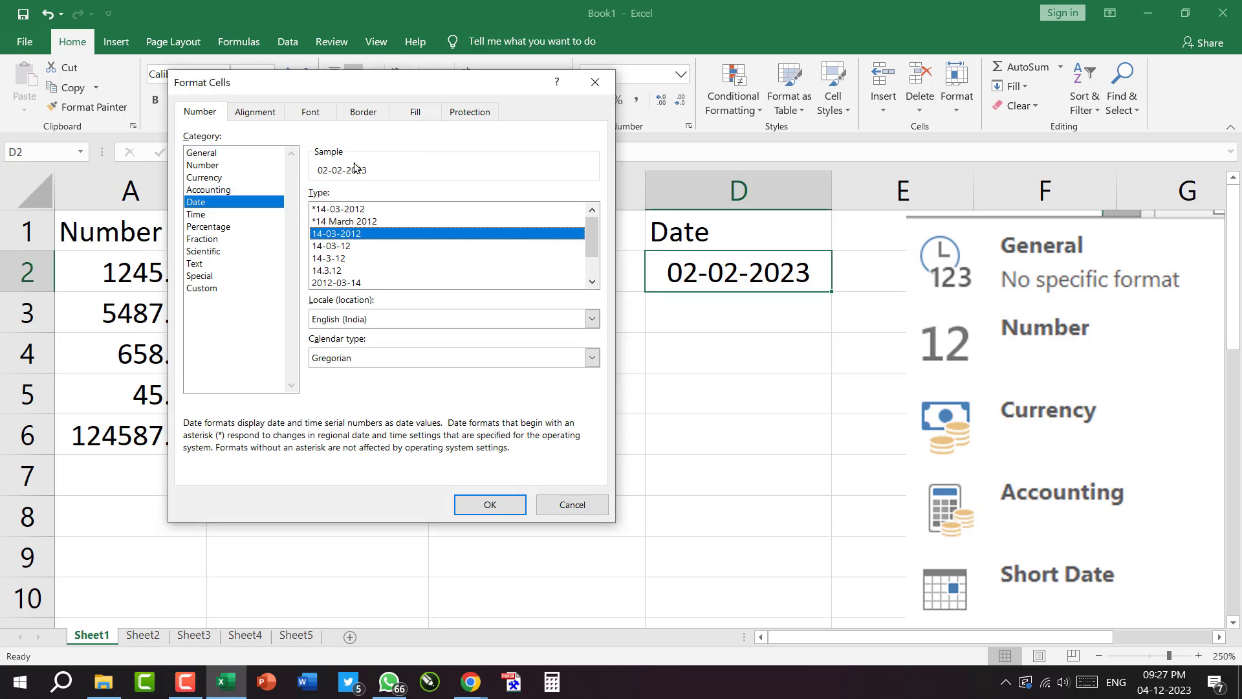
click(325, 247)
click(325, 258)
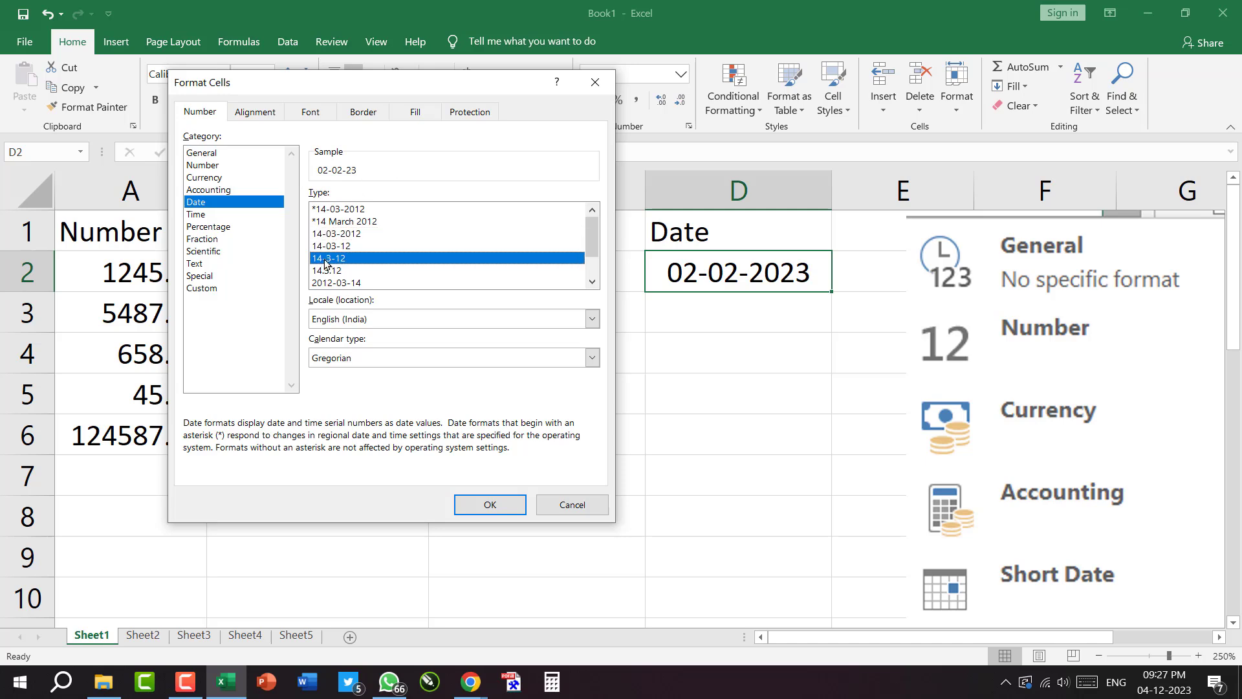
click(342, 271)
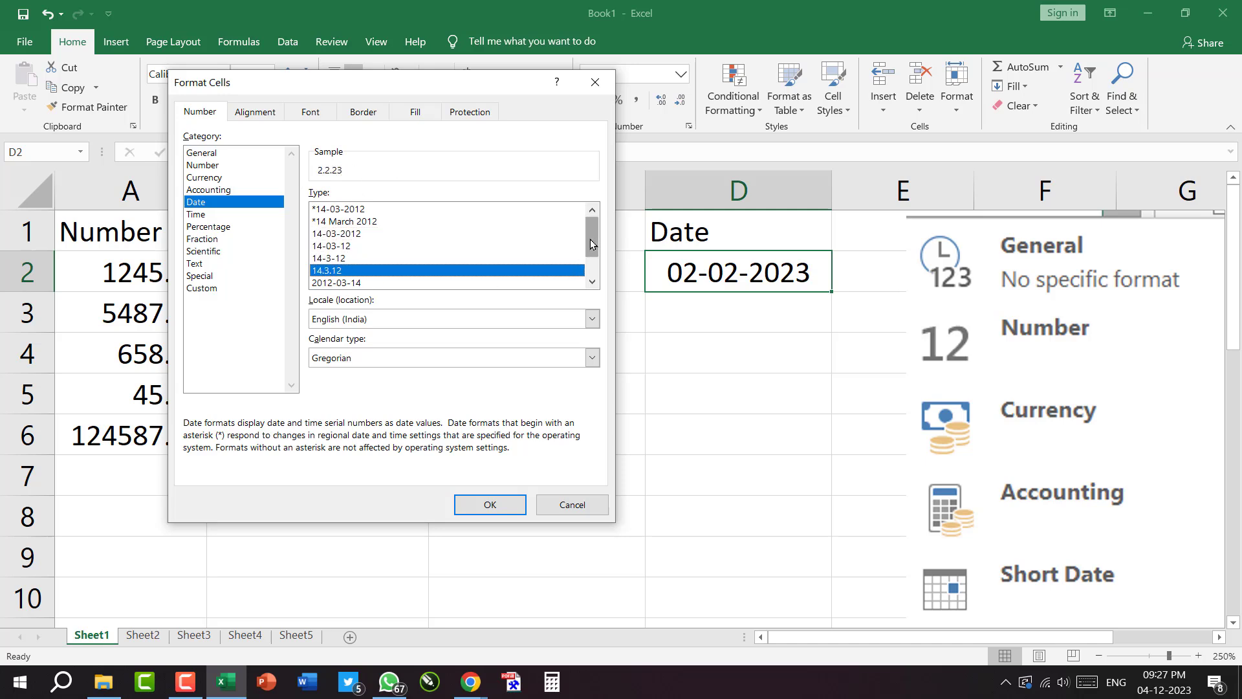
Apply the date type Wednesday, 14 March, 2012 to cell D2 and autofit column D to show the full date.
drag(590, 247, 590, 265)
click(343, 283)
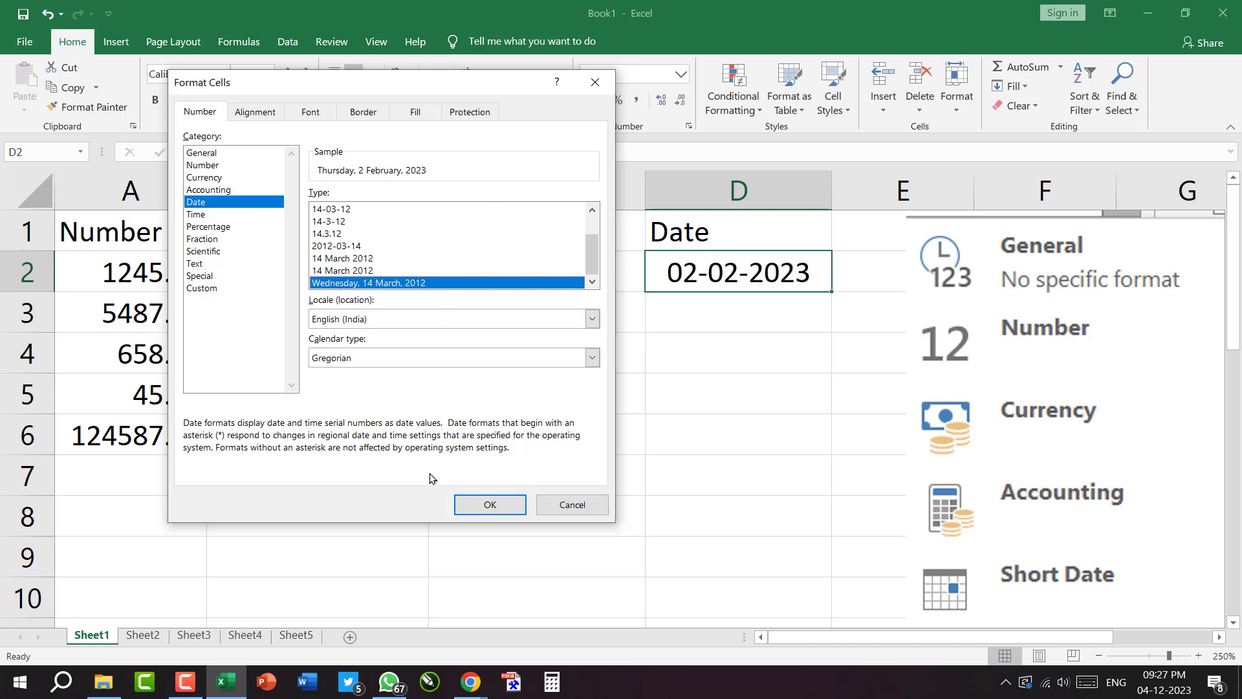
click(499, 508)
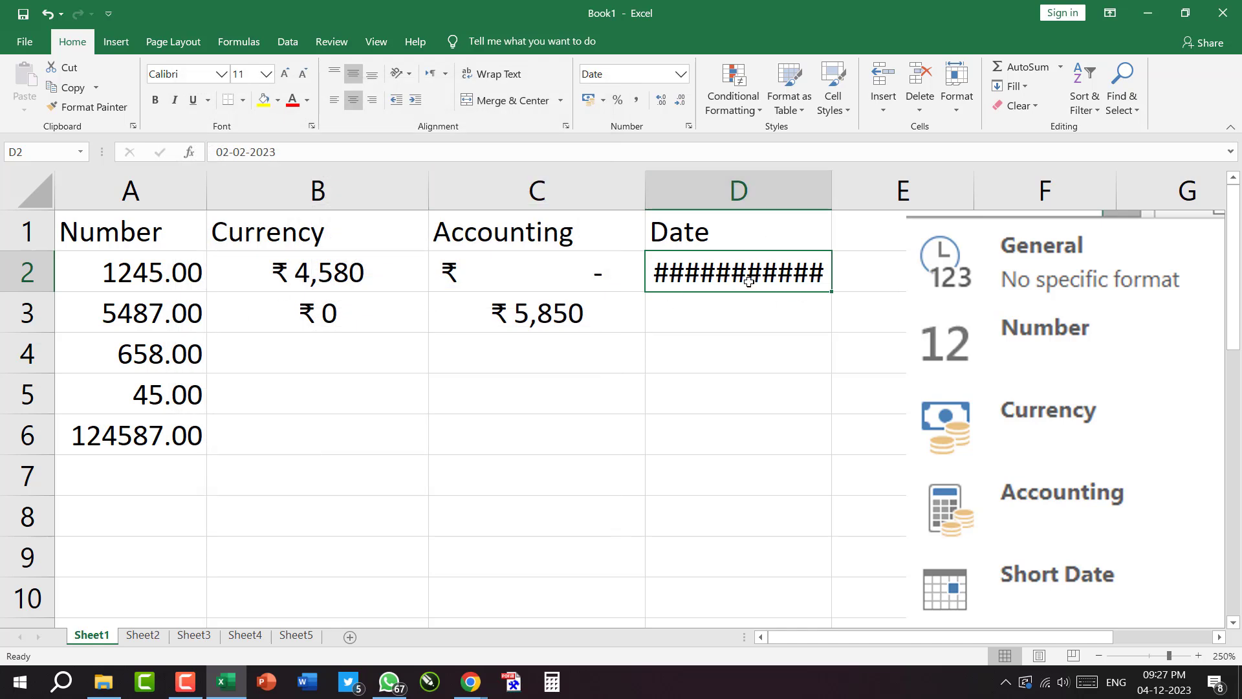
mouse_move(748, 281)
double_click(831, 189)
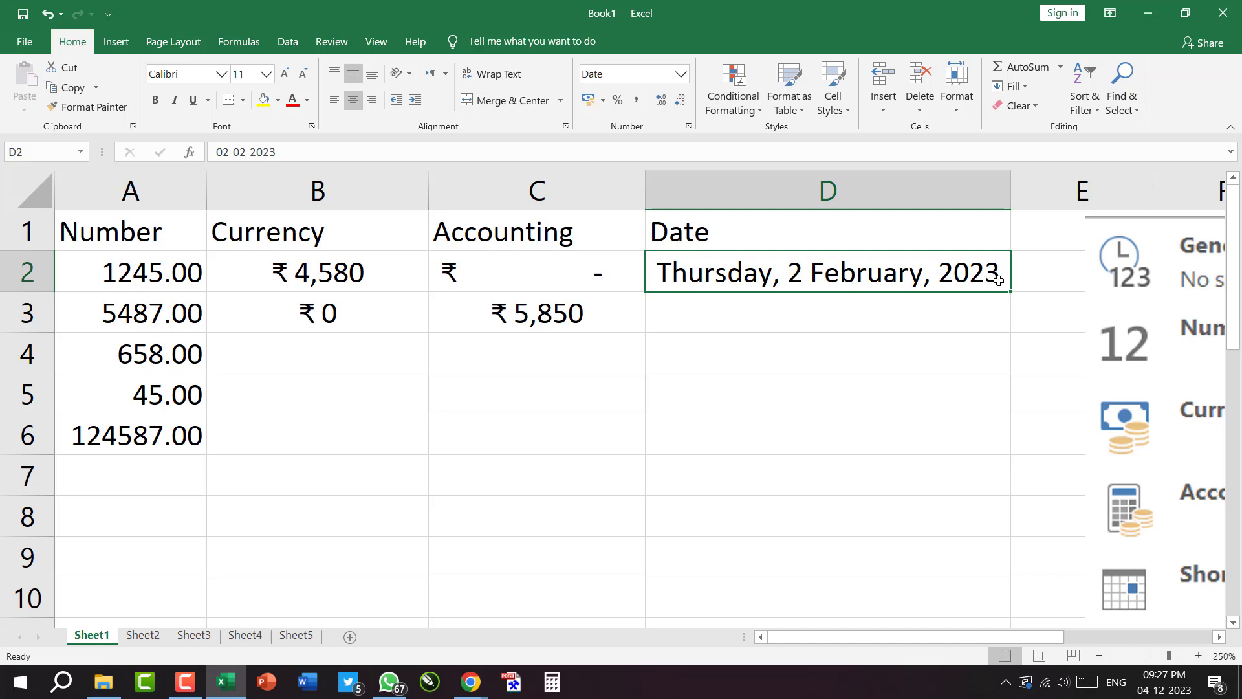
Apply the date type Wednesday, 14 March, 2012 to the range D2:D10.
click(756, 312)
click(705, 273)
click(743, 319)
drag(720, 273, 713, 590)
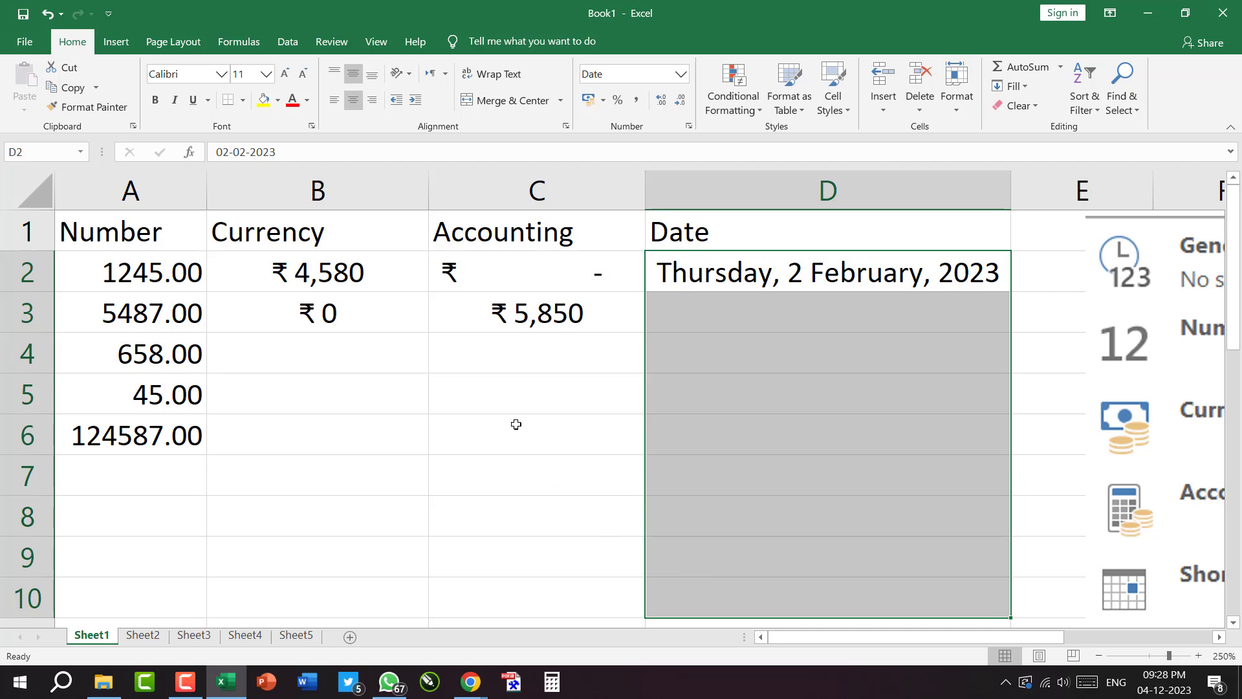
click(688, 126)
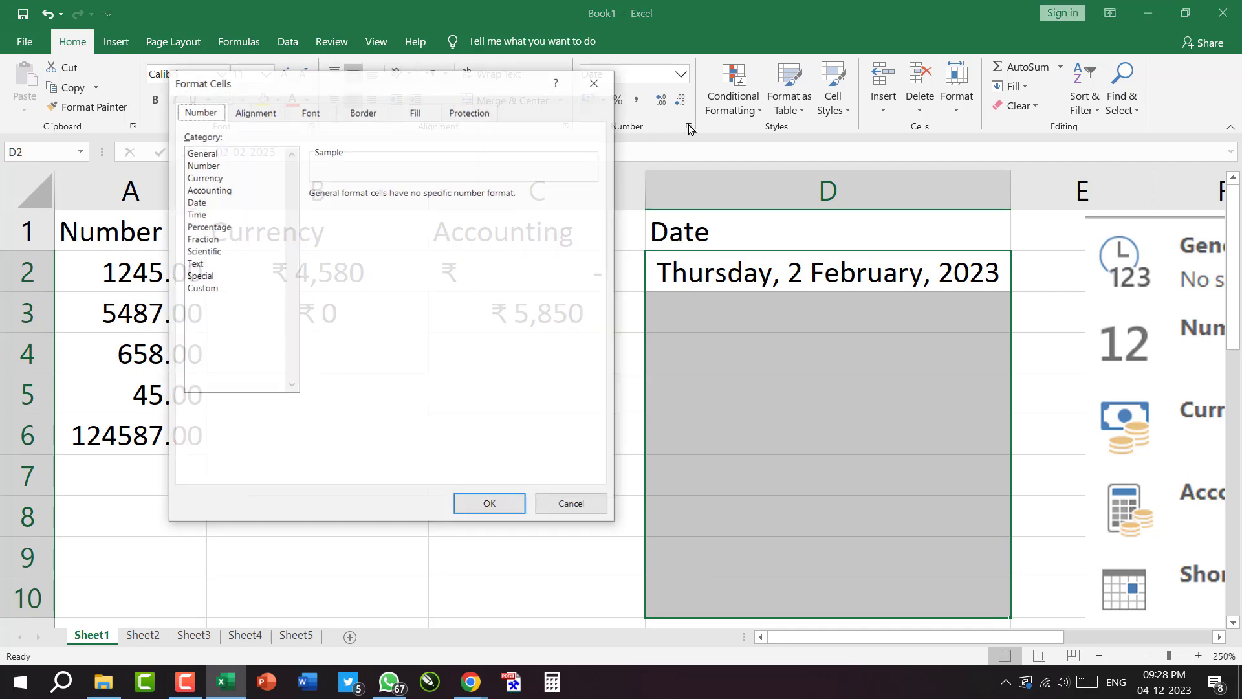
click(195, 202)
scroll(593, 240, down, 1)
scroll(593, 237, down, 1)
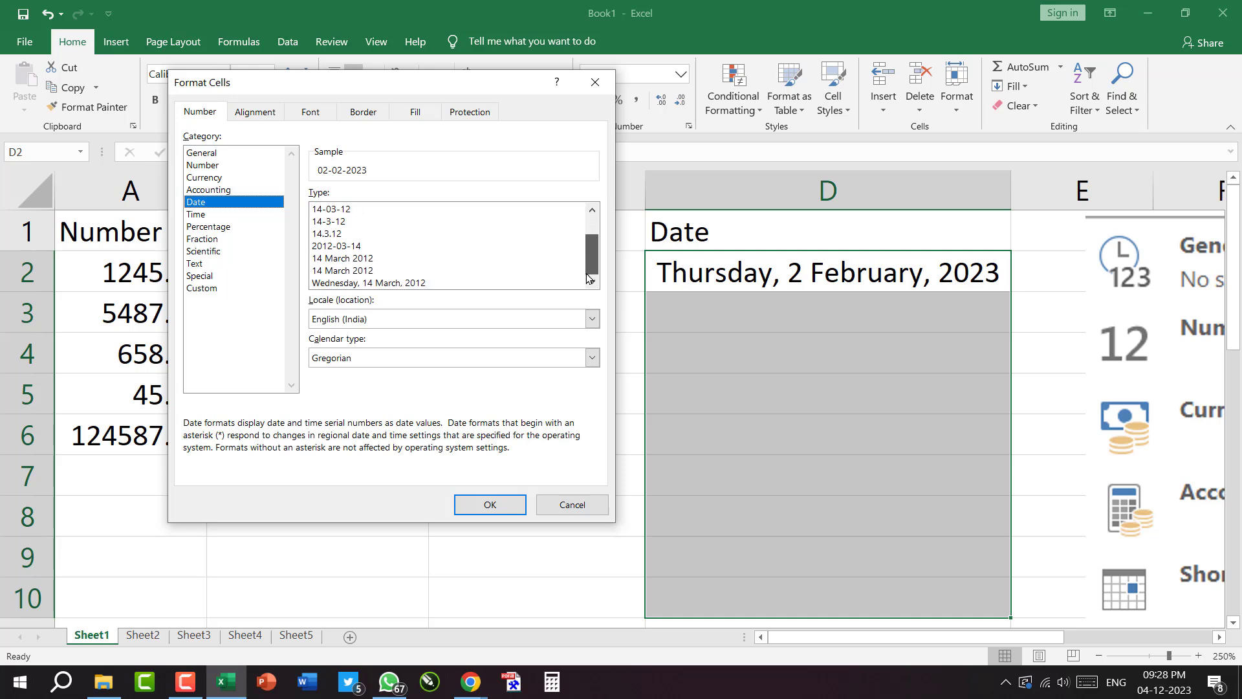
click(333, 283)
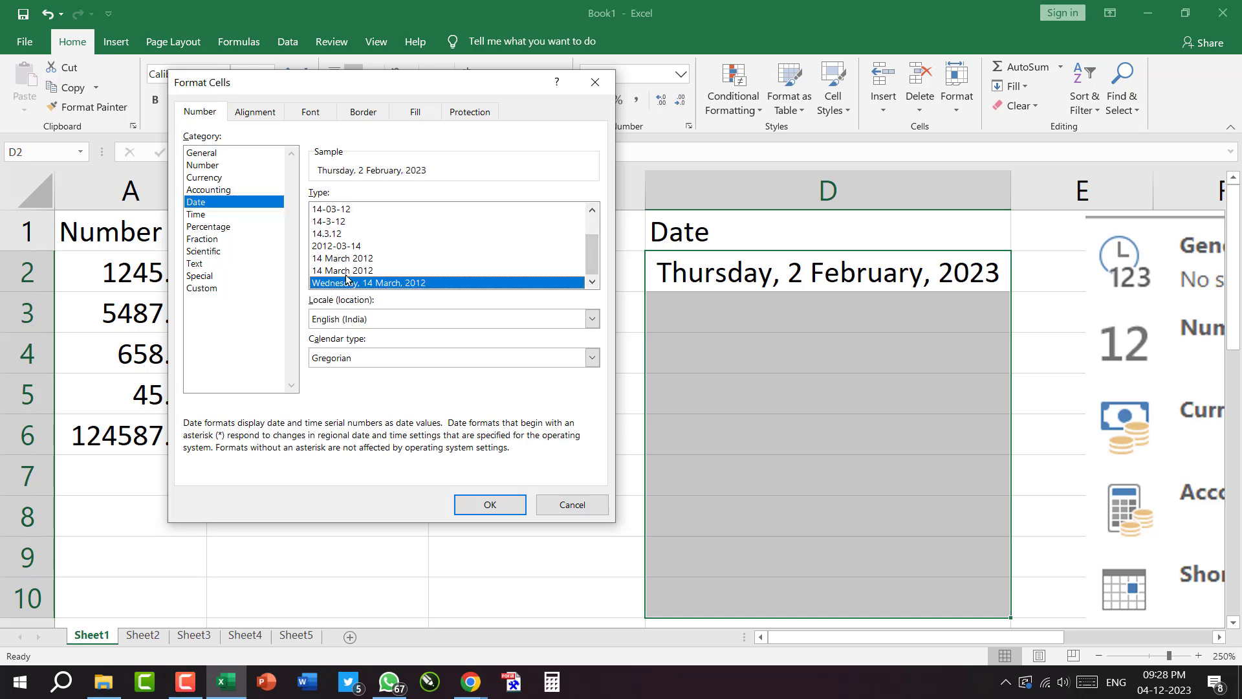
click(489, 504)
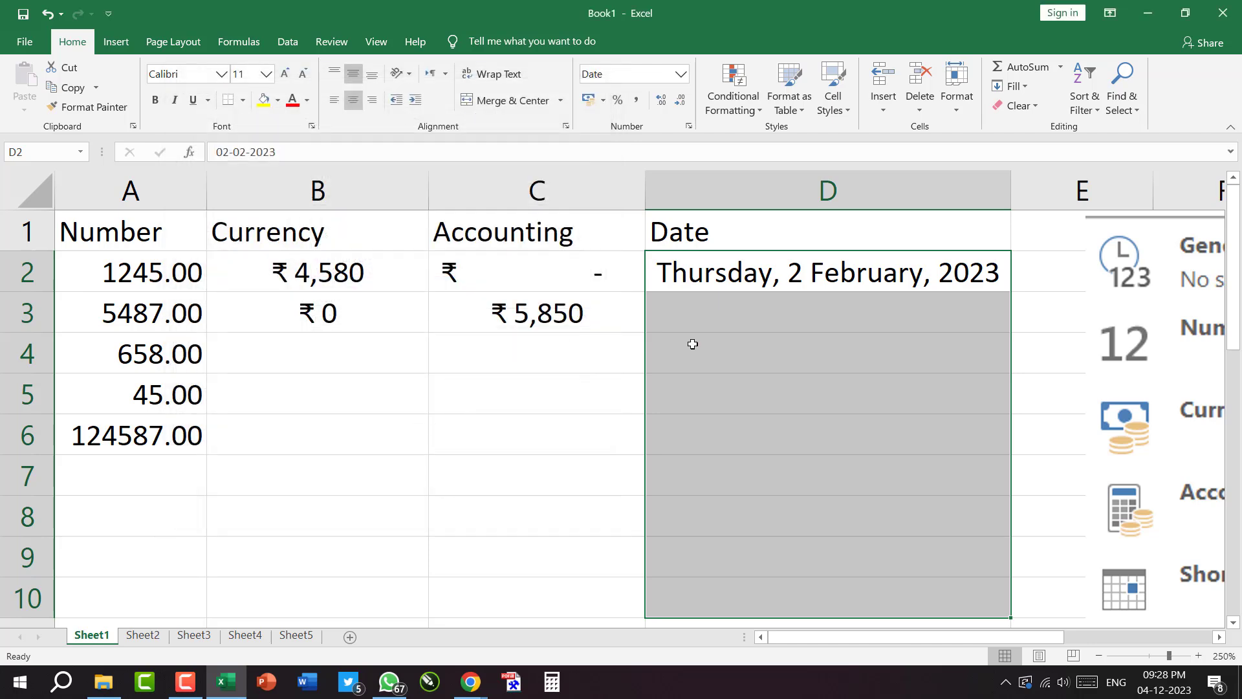
Enter the dates 4-5-23, 8-9-22 and 9-9-23 in cells D3, D4 and D5.
click(733, 341)
click(730, 315)
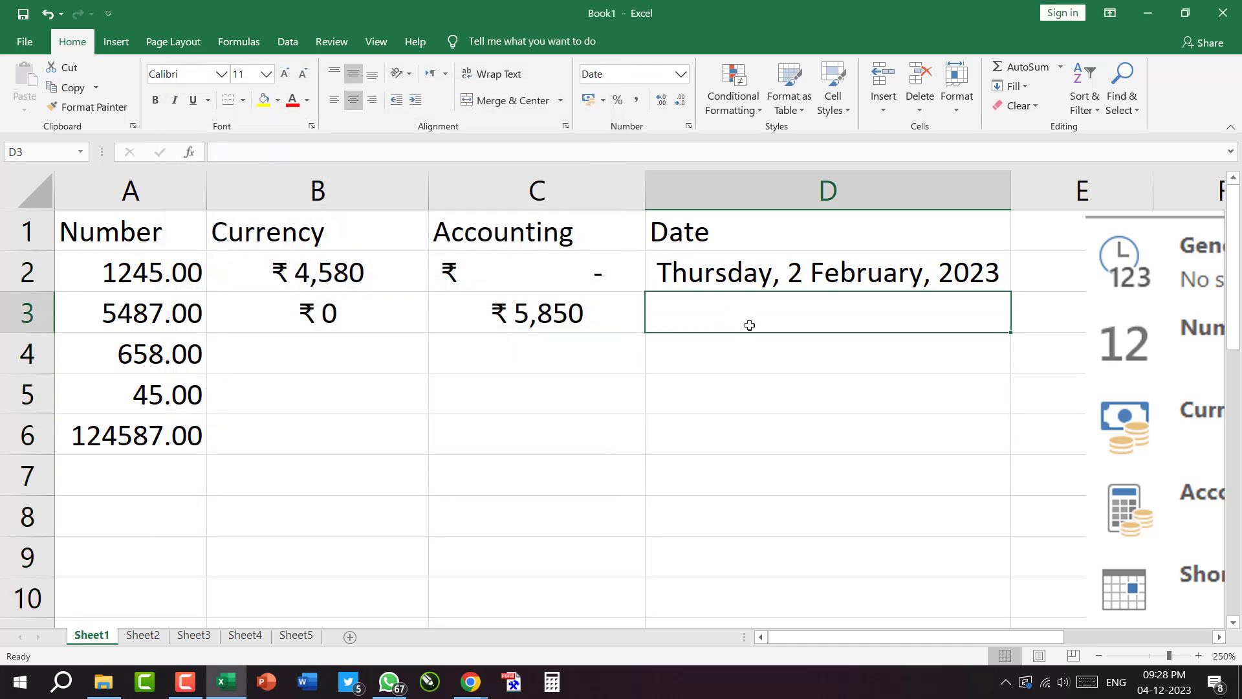
text(4-5-2)
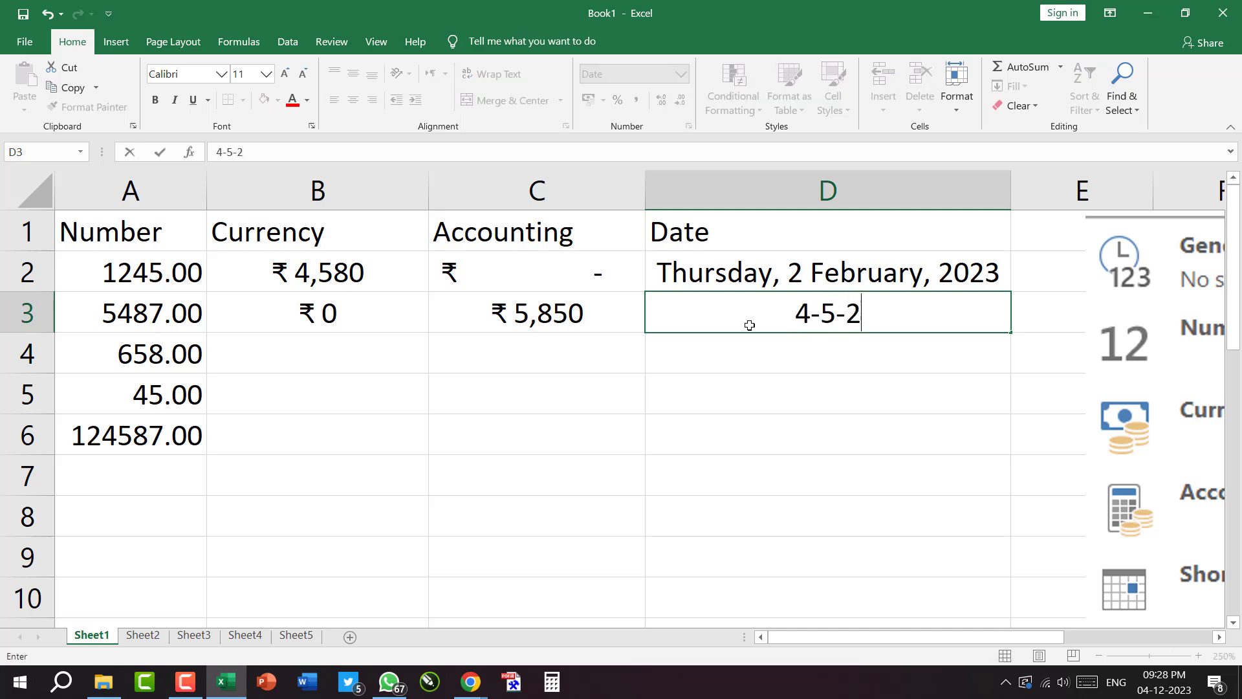
key(Return)
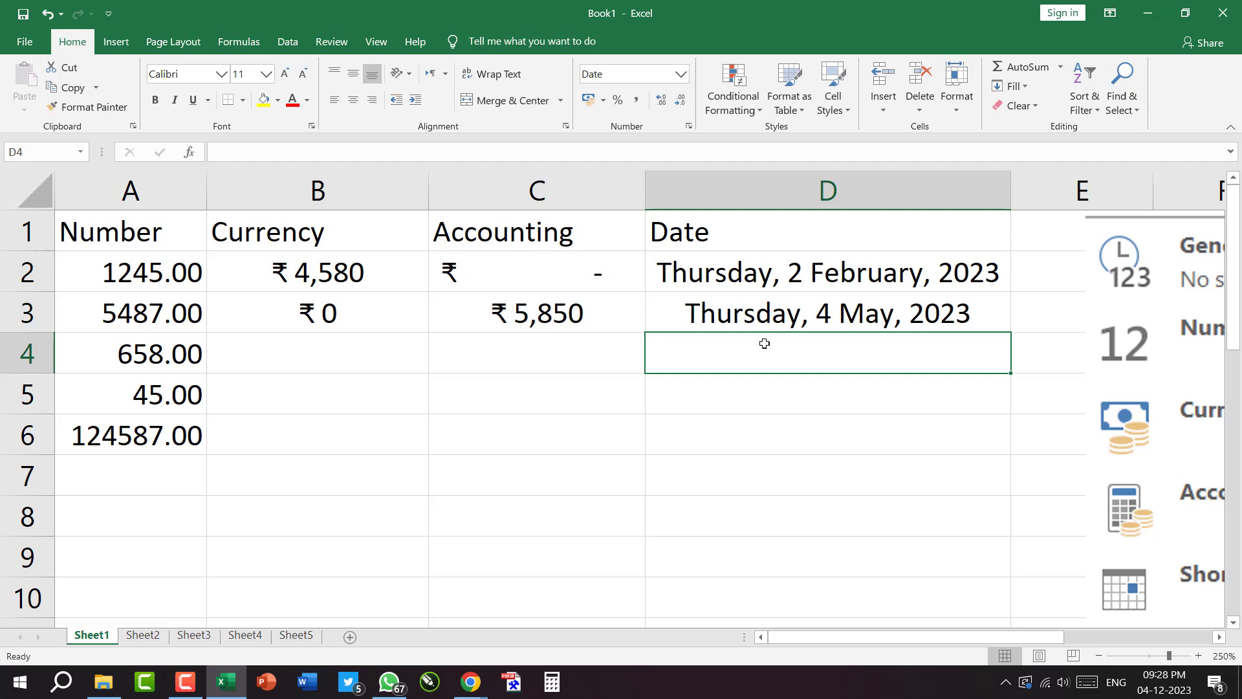
text(8-9-)
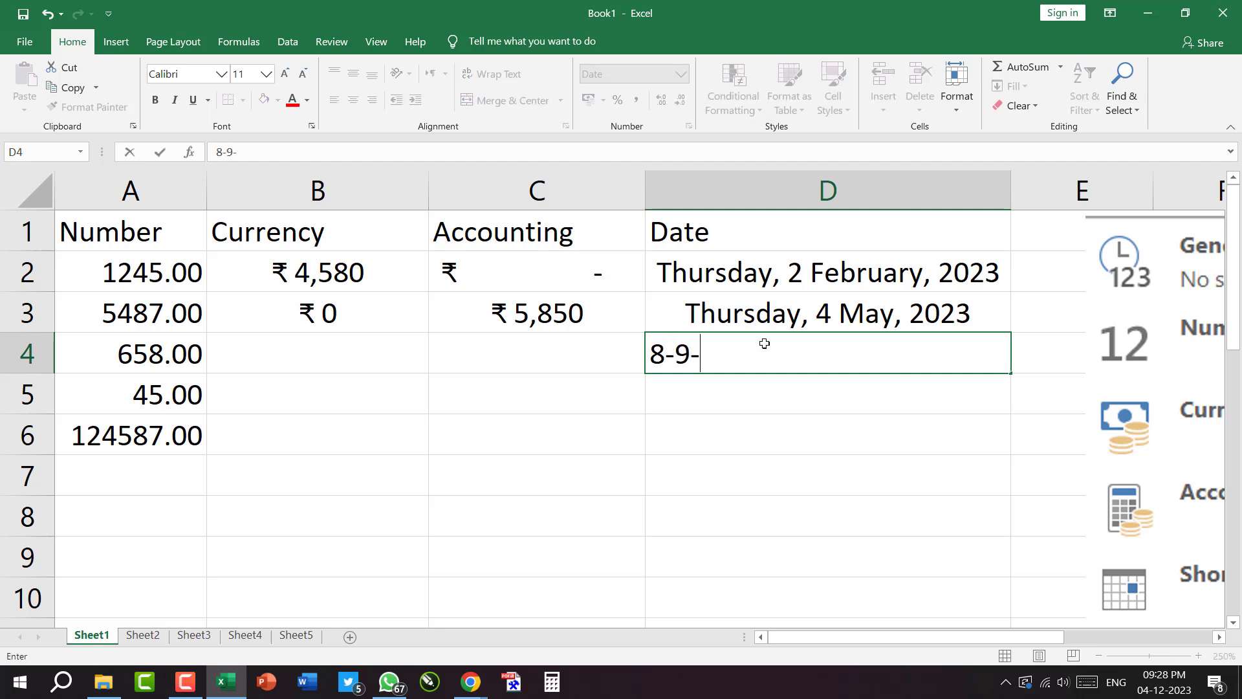
text(22)
key(Return)
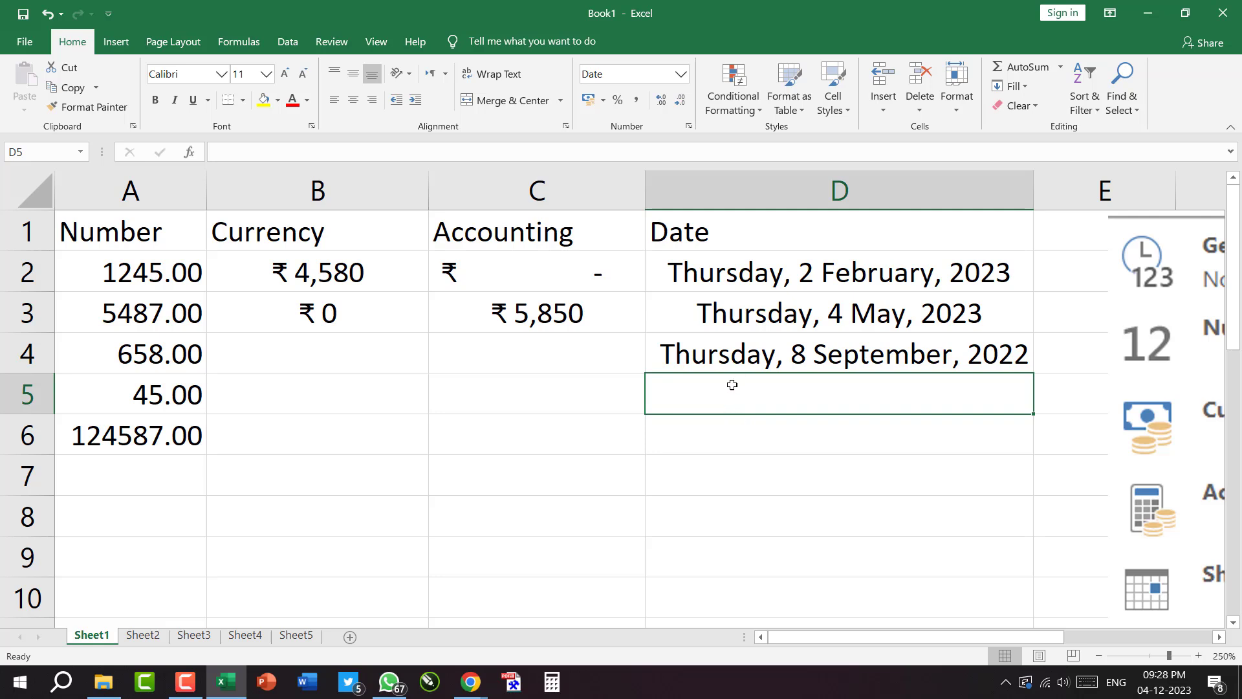
text(9-9-23)
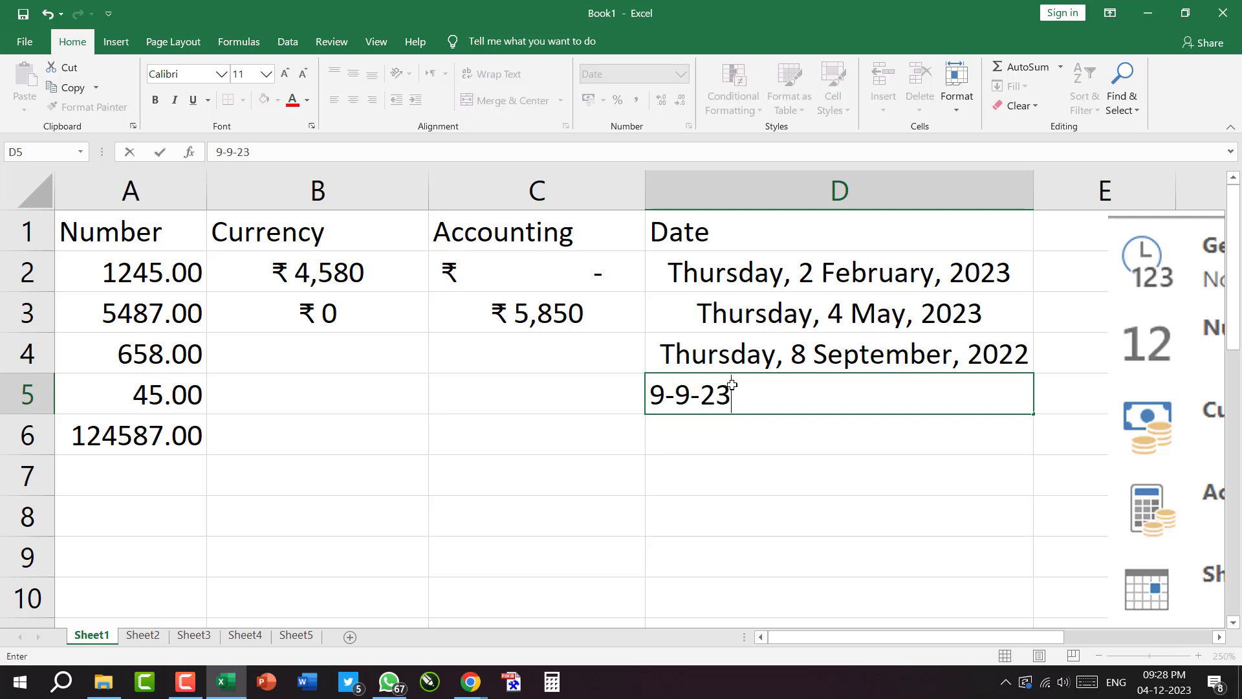
key(Return)
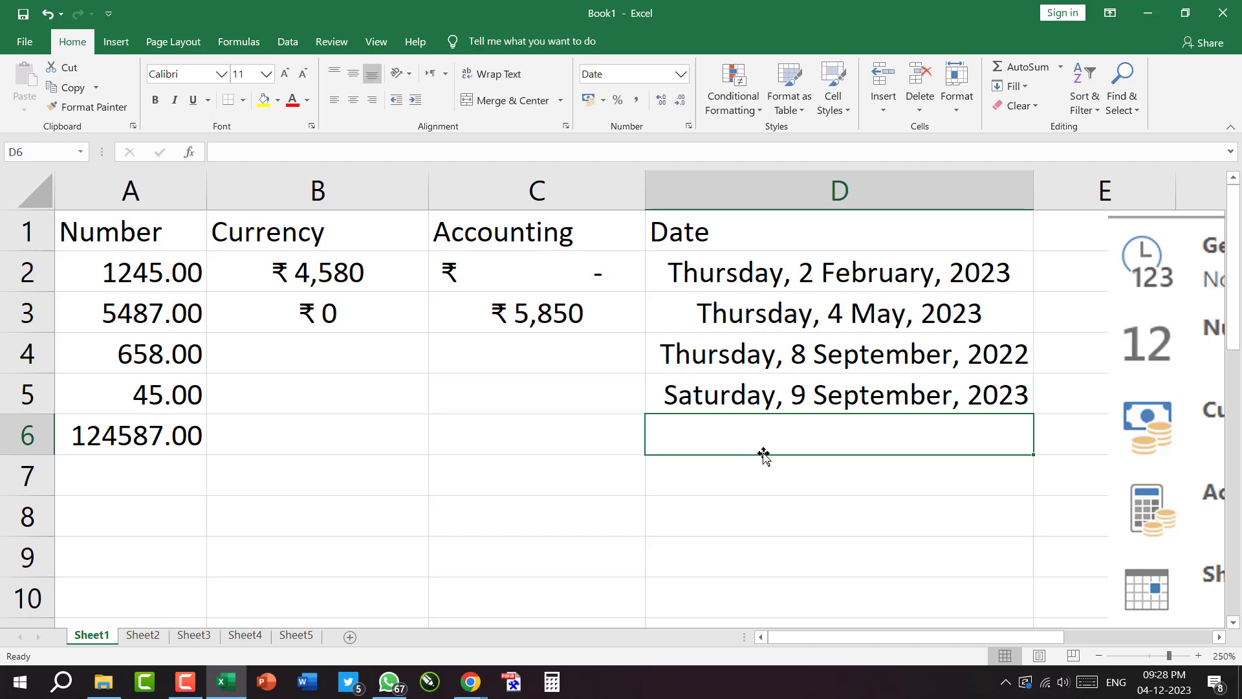
Change the date type of the range D2:D8 to *14 March 2012.
drag(729, 281, 720, 516)
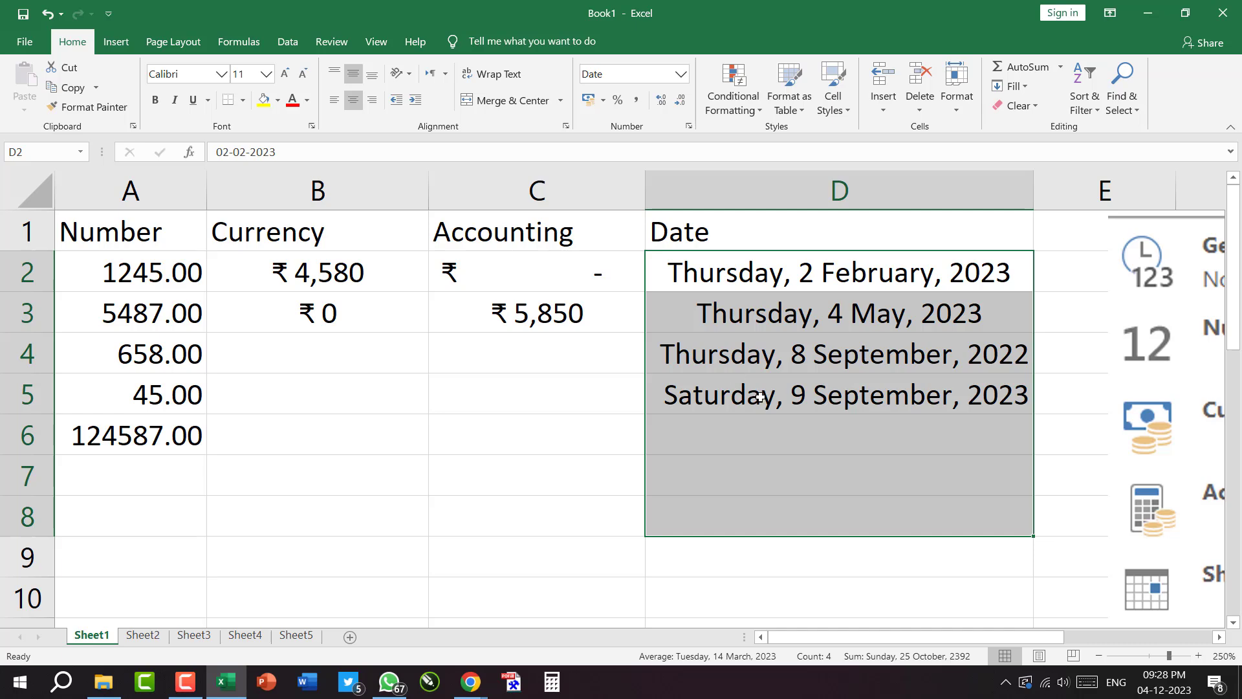
click(689, 127)
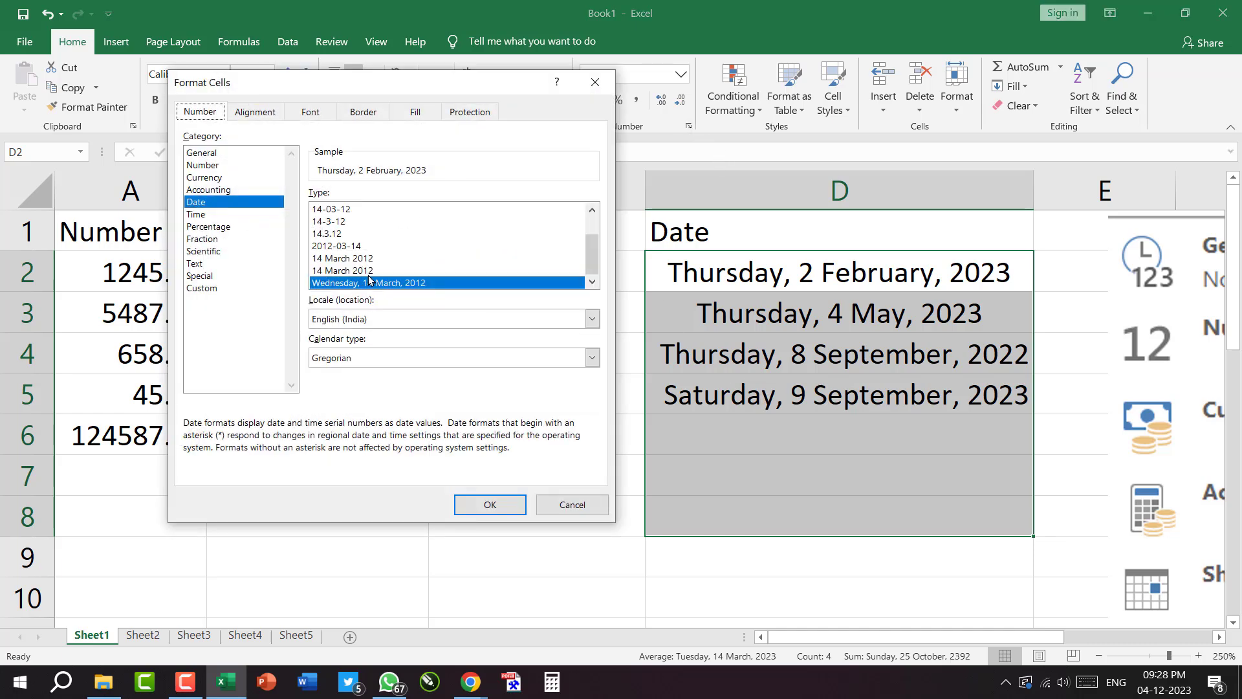
drag(595, 249, 596, 232)
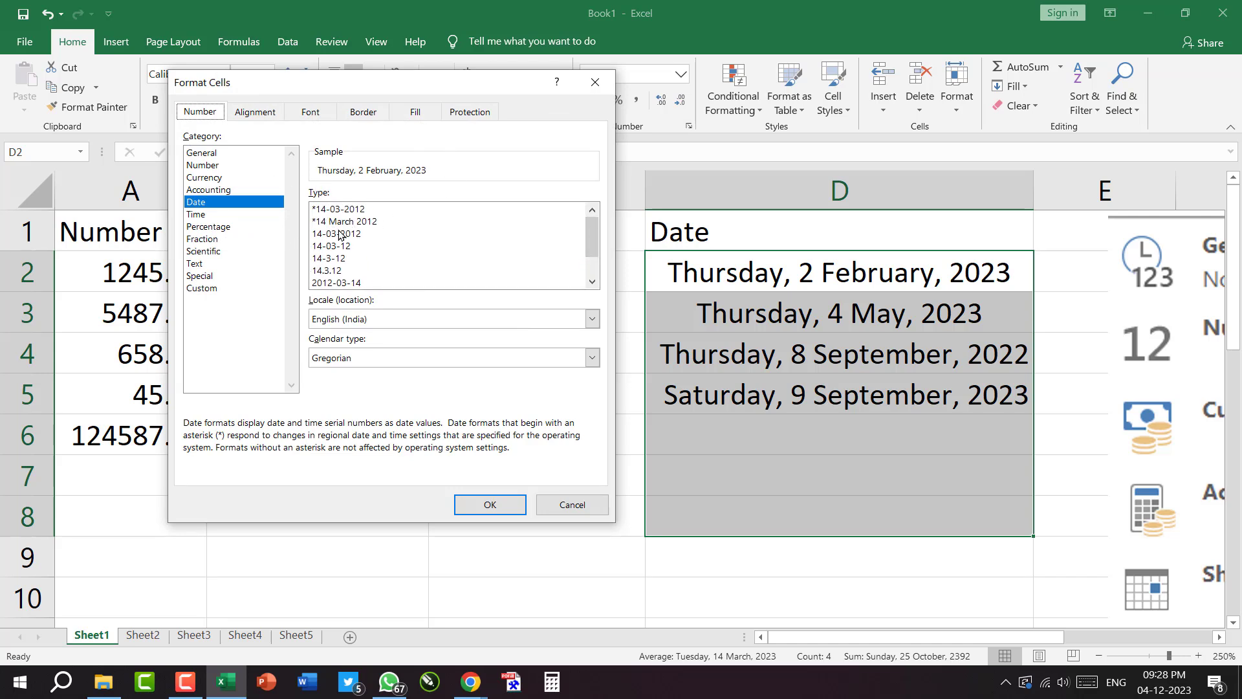
scroll(336, 243, down, 1)
scroll(336, 250, up, 1)
click(334, 223)
click(489, 504)
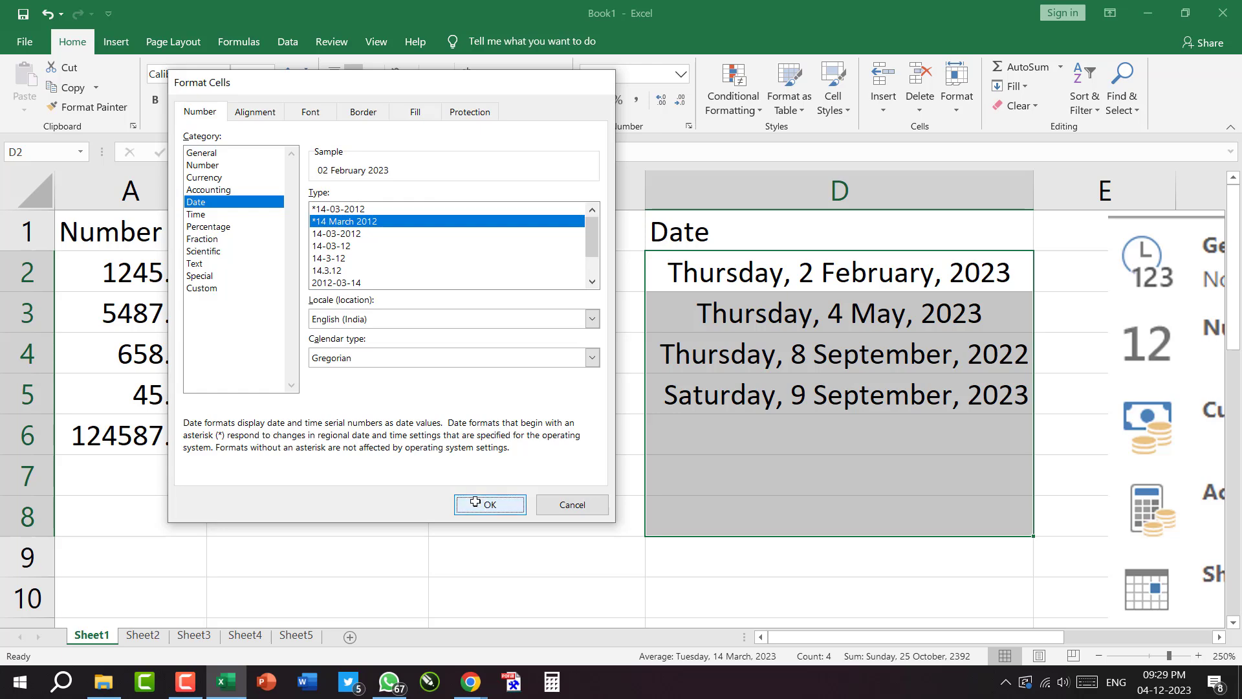
Try centre alignment on the dates in D2:D5 and settle on left alignment.
click(895, 409)
drag(844, 278, 805, 397)
key(alt+h)
key(a)
key(m)
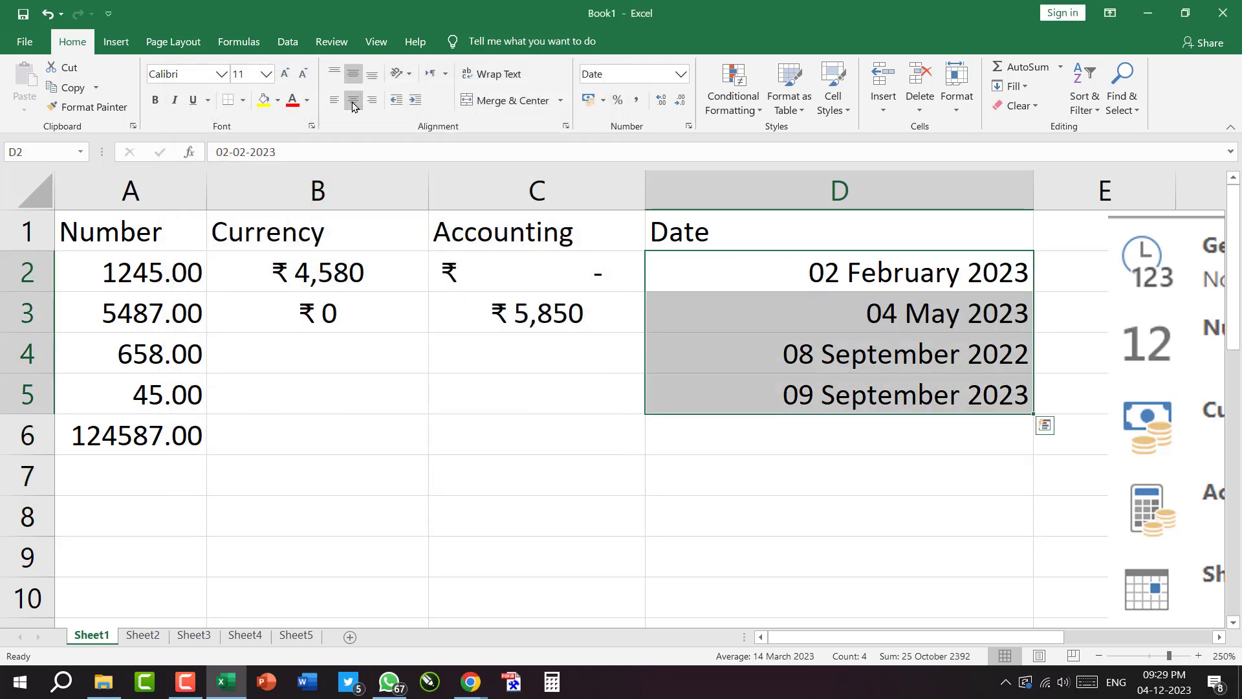
key(alt+h)
key(a)
key(c)
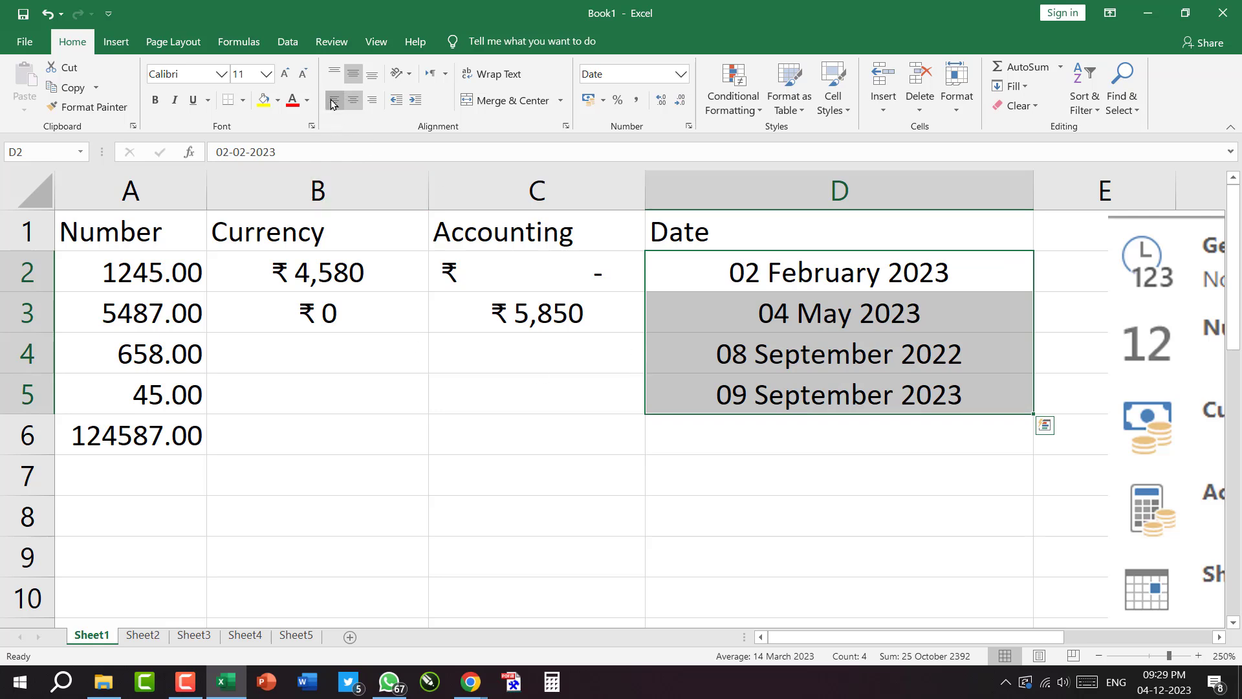
click(334, 100)
click(782, 518)
Open the Custom number format codes for the dates in D2:D5.
drag(695, 264, 698, 410)
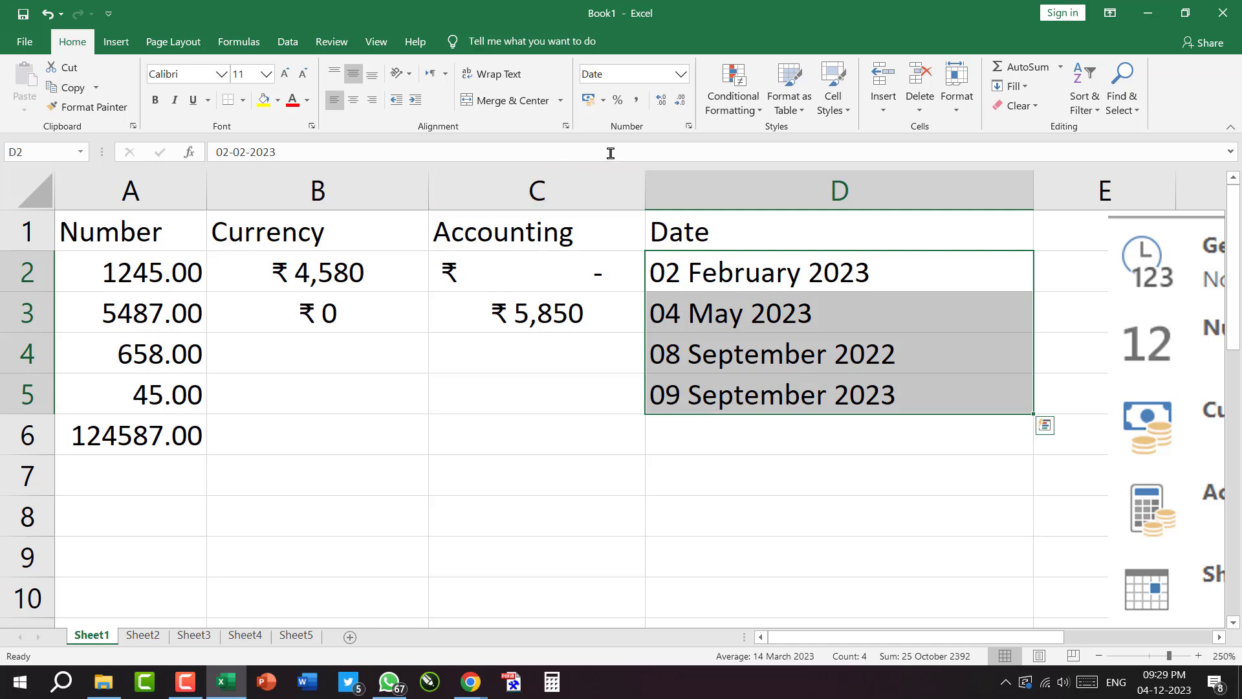
click(680, 76)
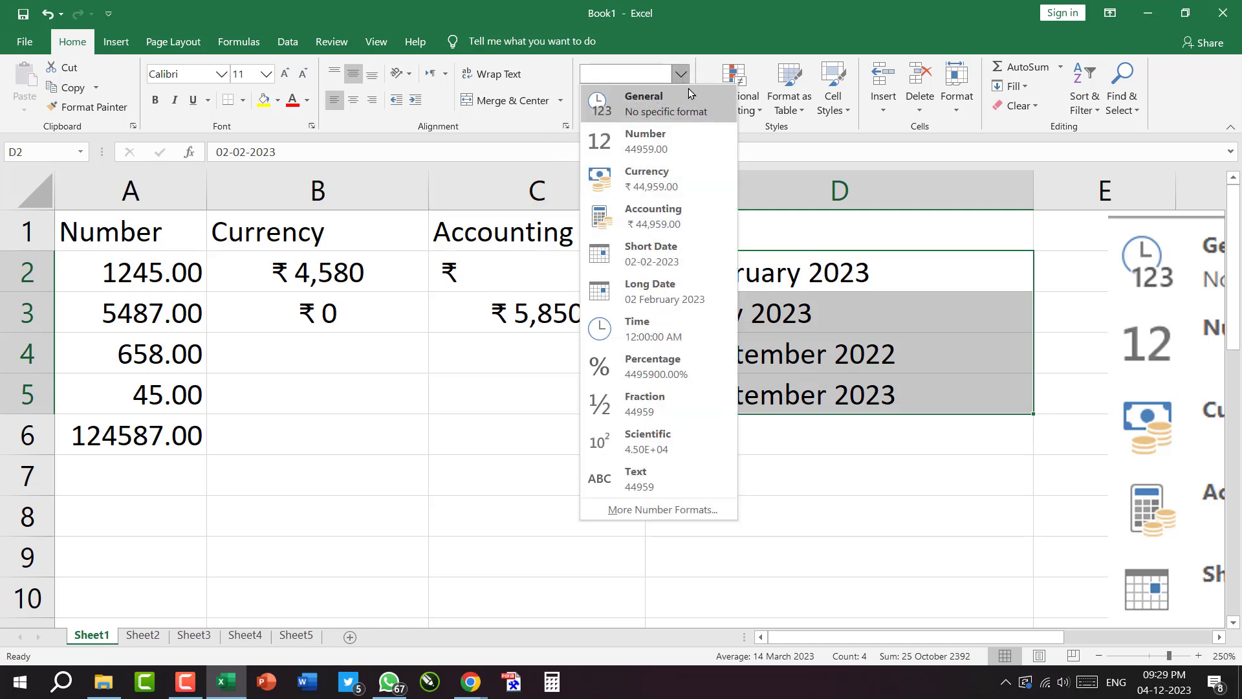
click(680, 77)
click(689, 126)
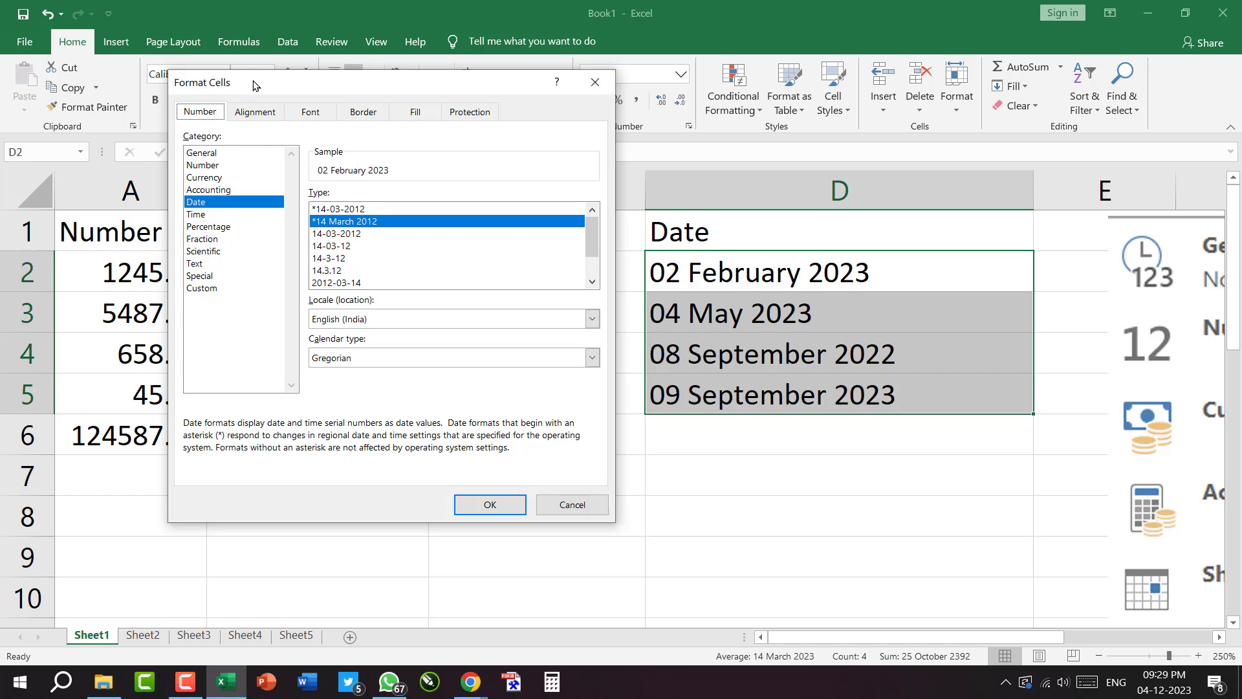
drag(253, 84, 471, 110)
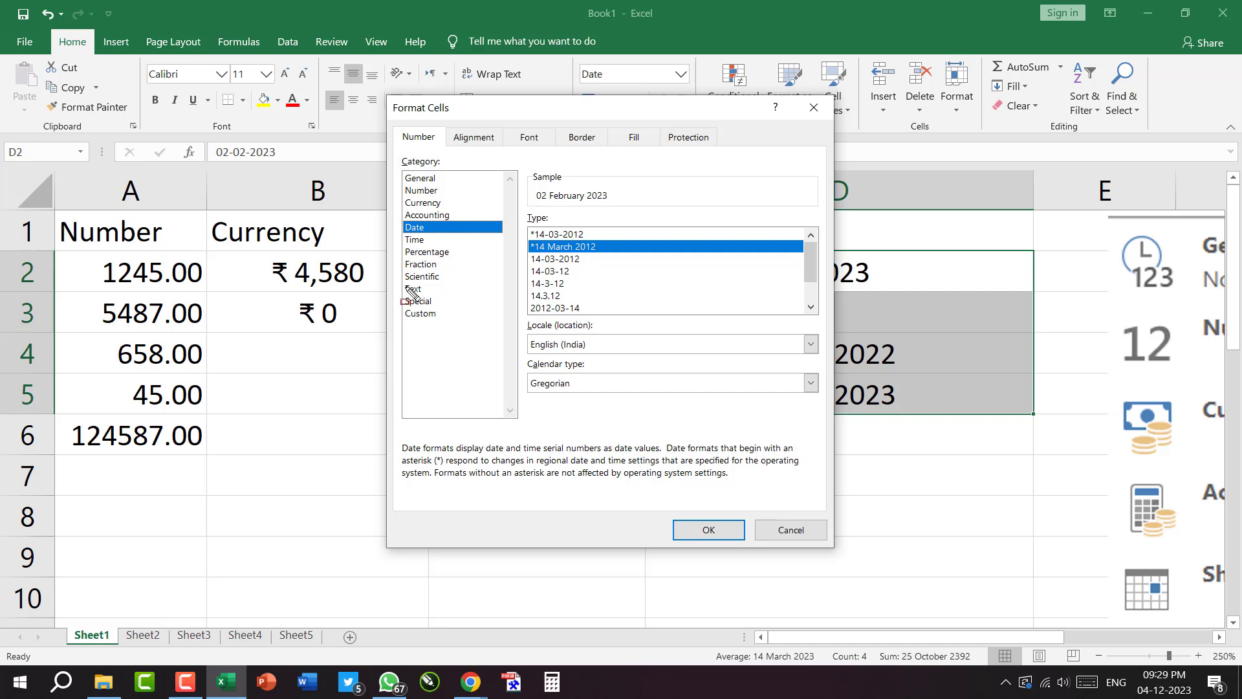
mouse_move(390, 304)
mouse_down()
mouse_move(411, 323)
mouse_move(444, 323)
mouse_up()
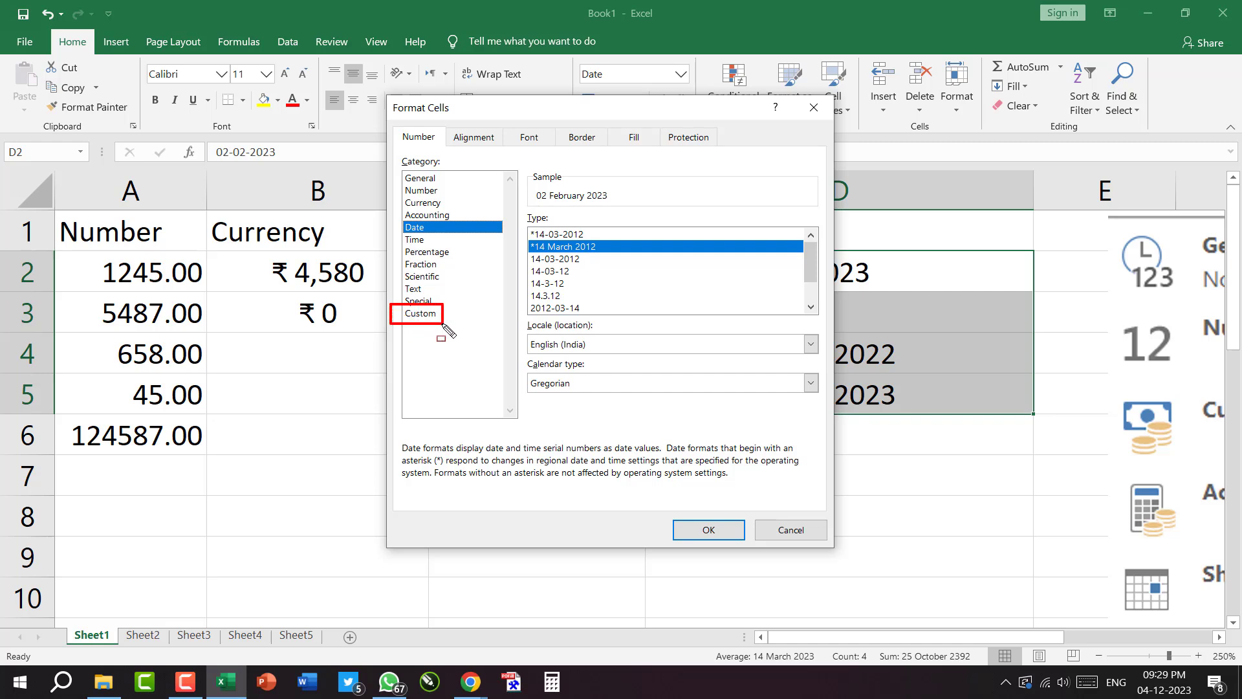
click(414, 316)
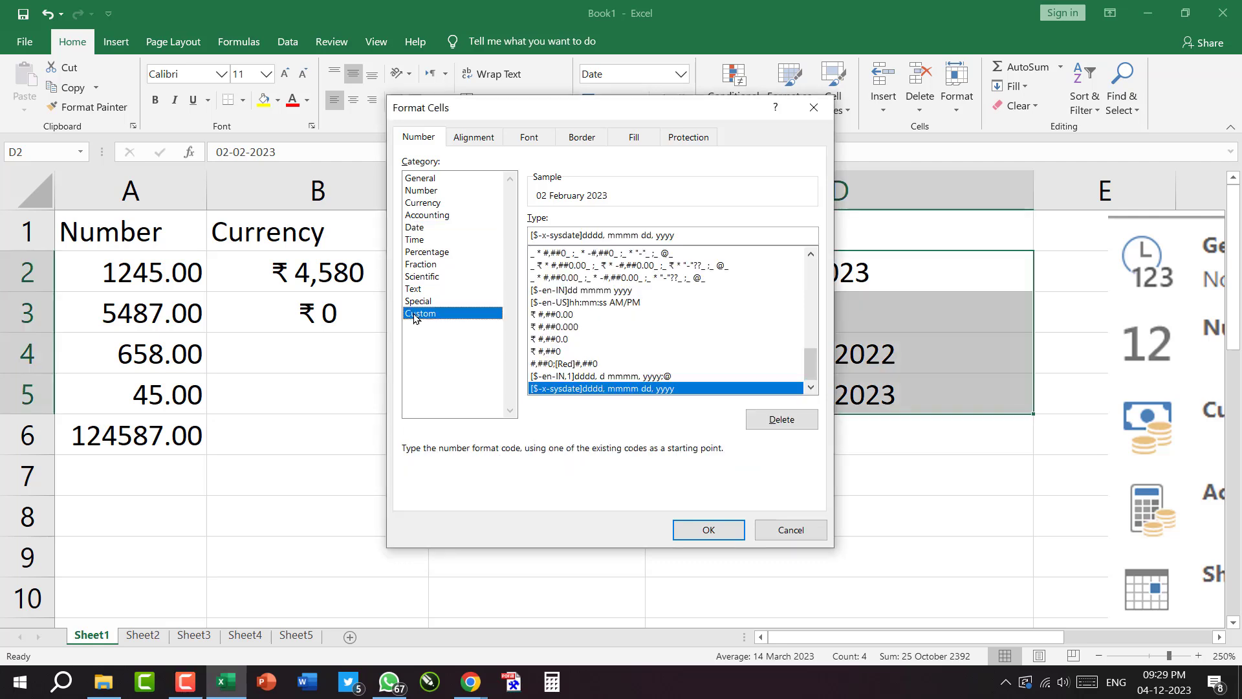
Try the custom code hh:mm AM/PM on the dates and browse the other available format codes.
drag(535, 114, 321, 75)
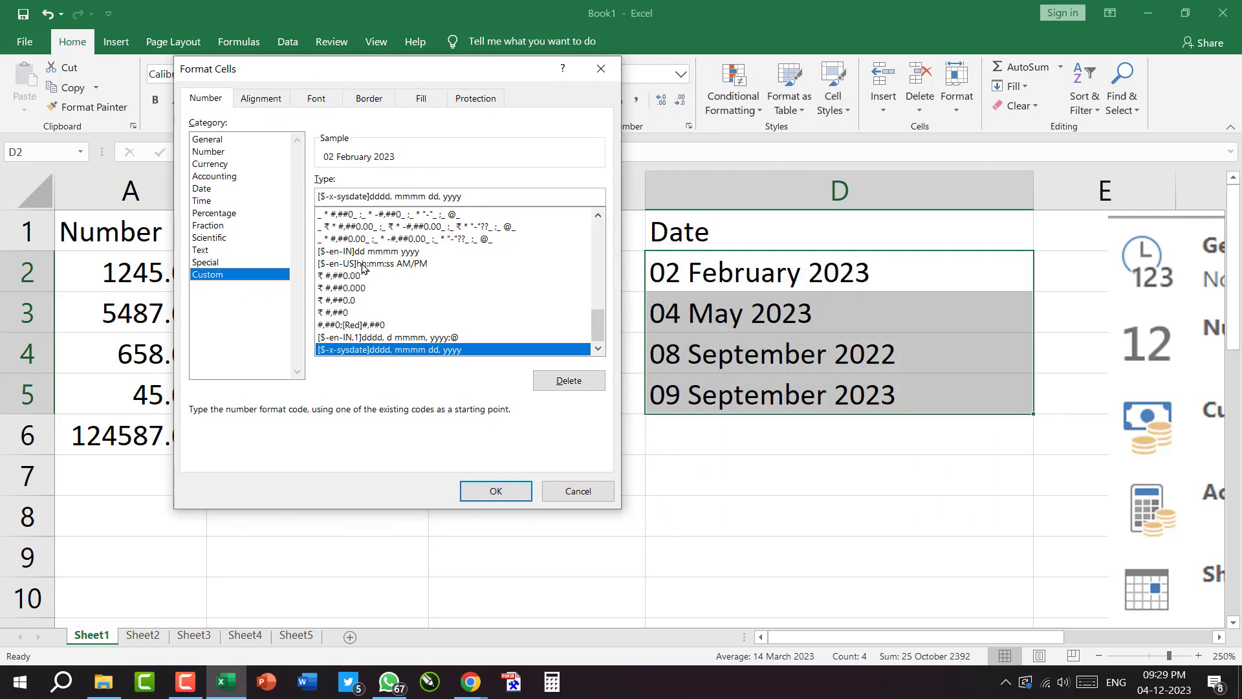
mouse_move(595, 327)
mouse_down()
mouse_move(606, 234)
mouse_move(599, 303)
mouse_up()
click(344, 227)
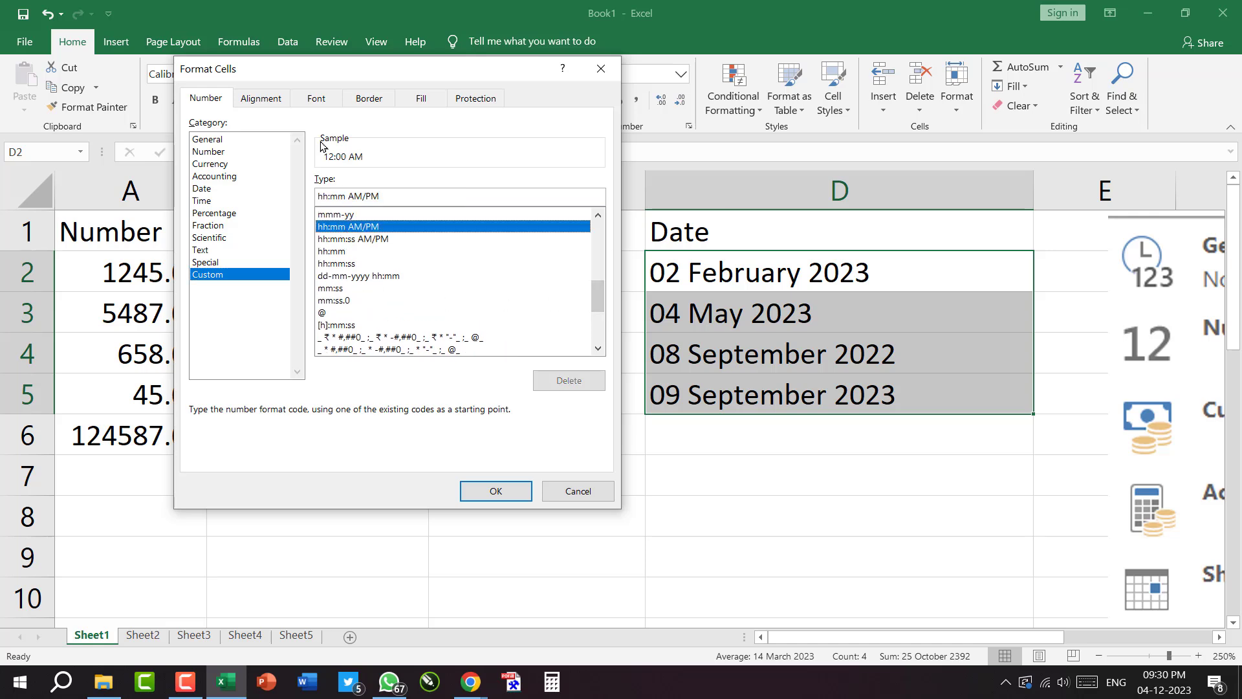
scroll(345, 277, down, 3)
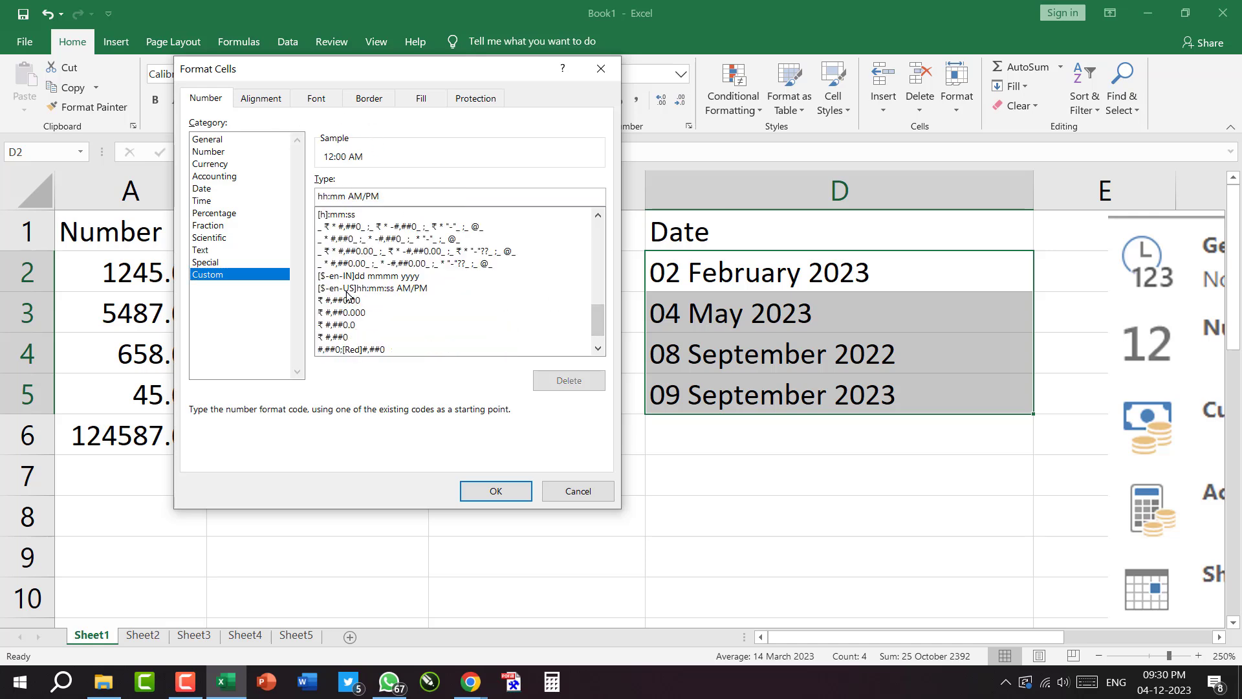
scroll(372, 315, up, 10)
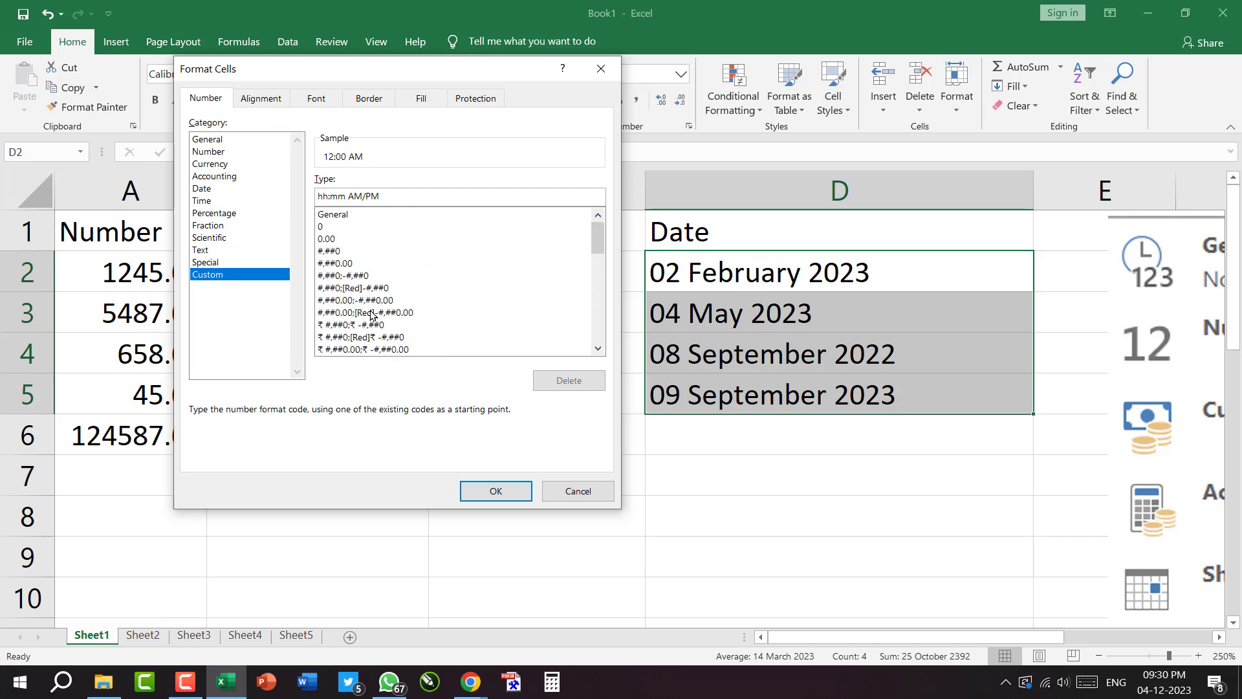
scroll(372, 315, down, 7)
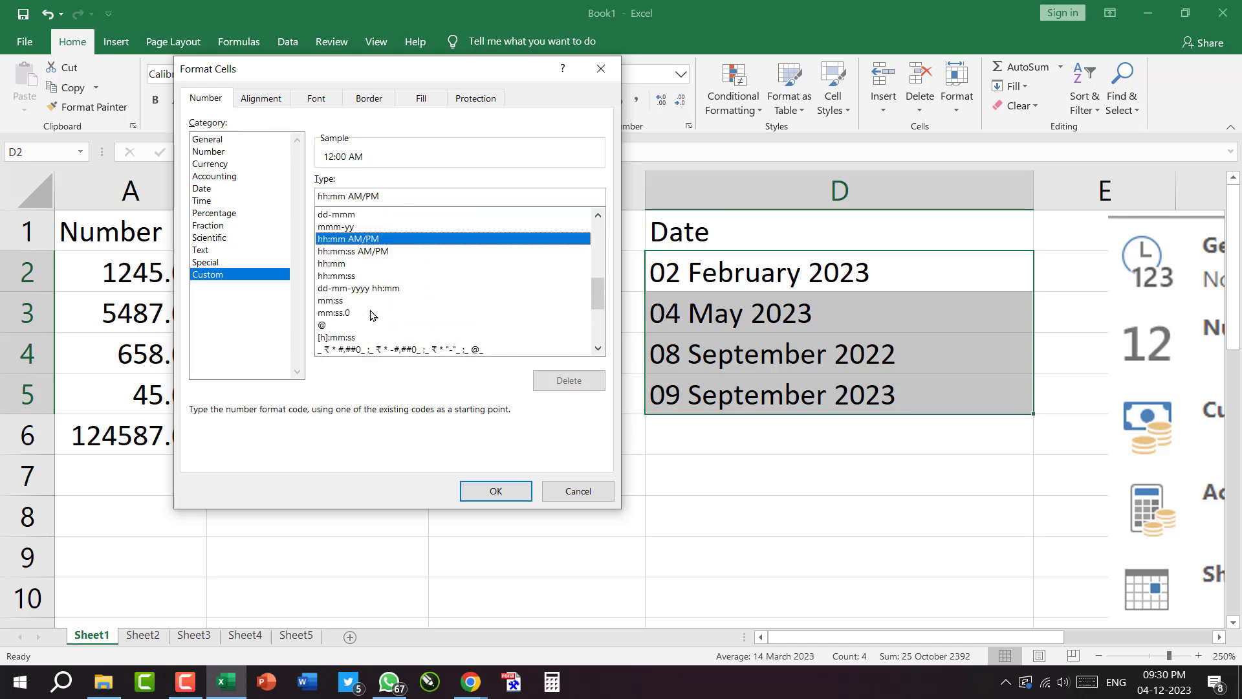
scroll(372, 315, up, 2)
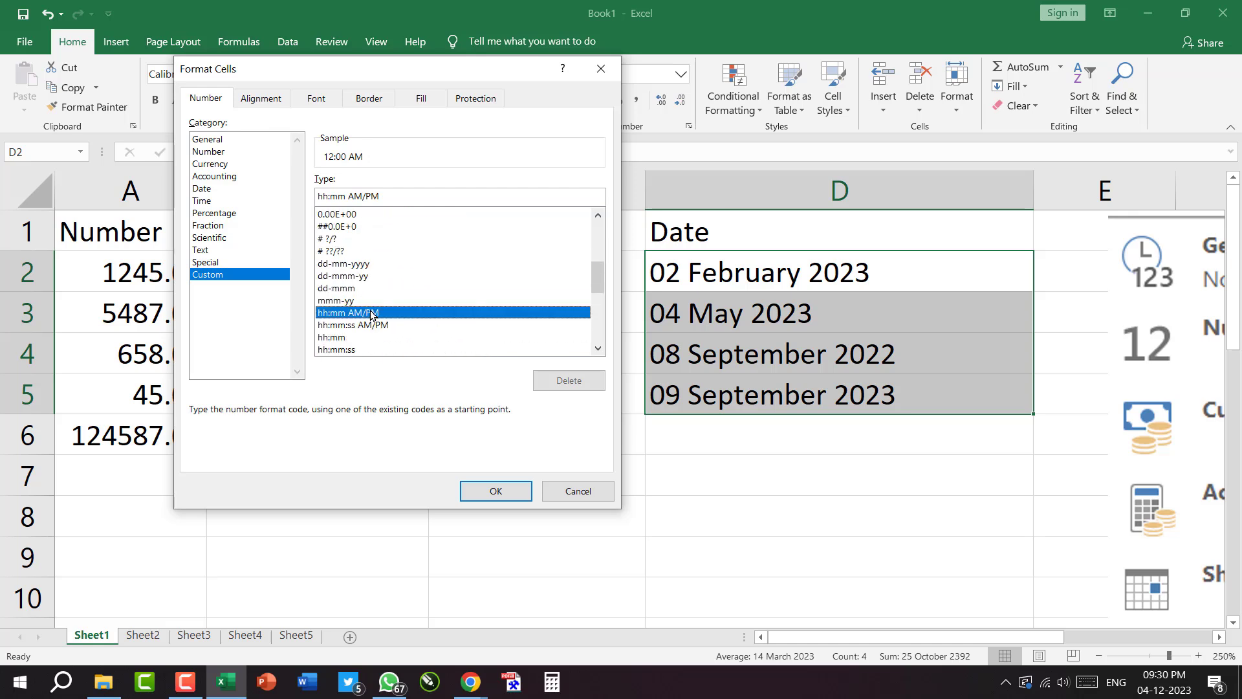
Choose dd-mm-yyyy as the base custom format code.
click(334, 265)
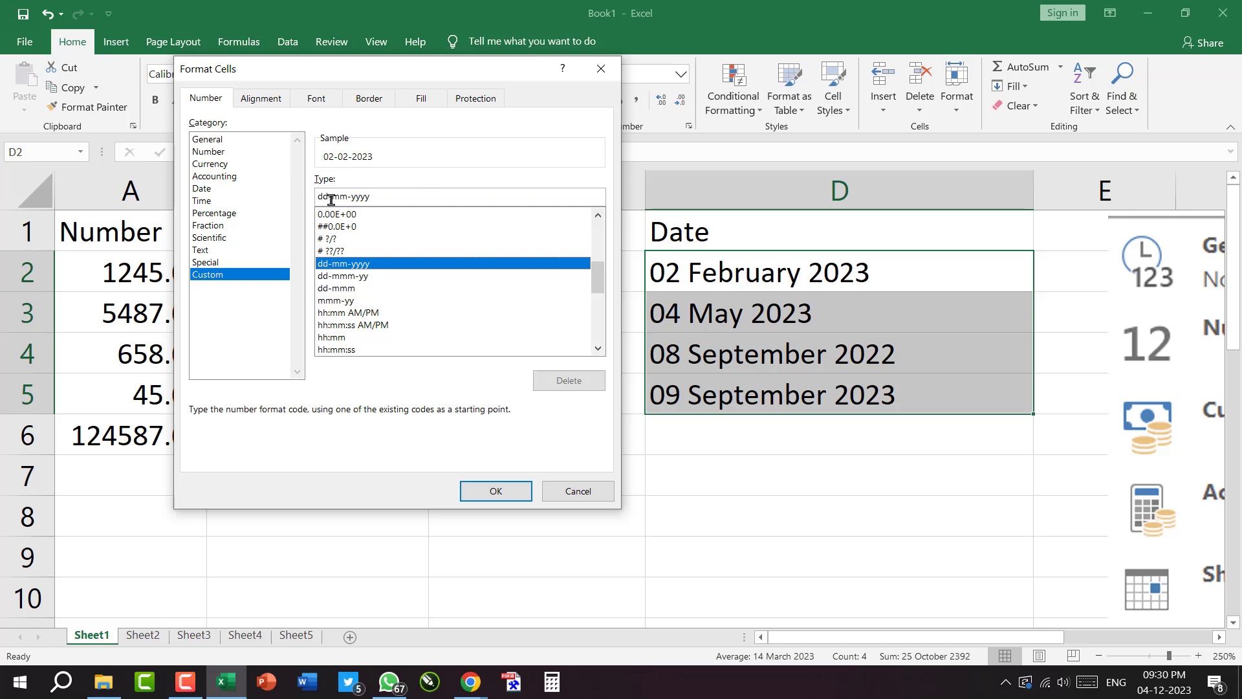
drag(303, 182, 407, 212)
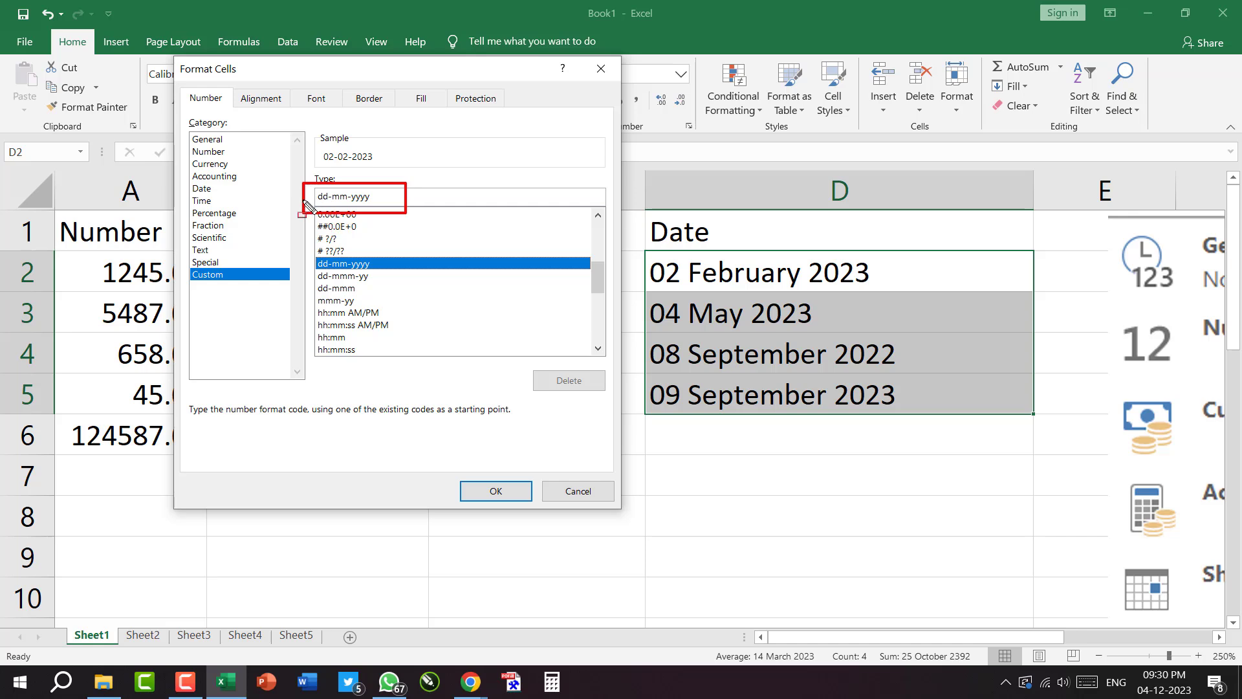
drag(318, 146, 335, 168)
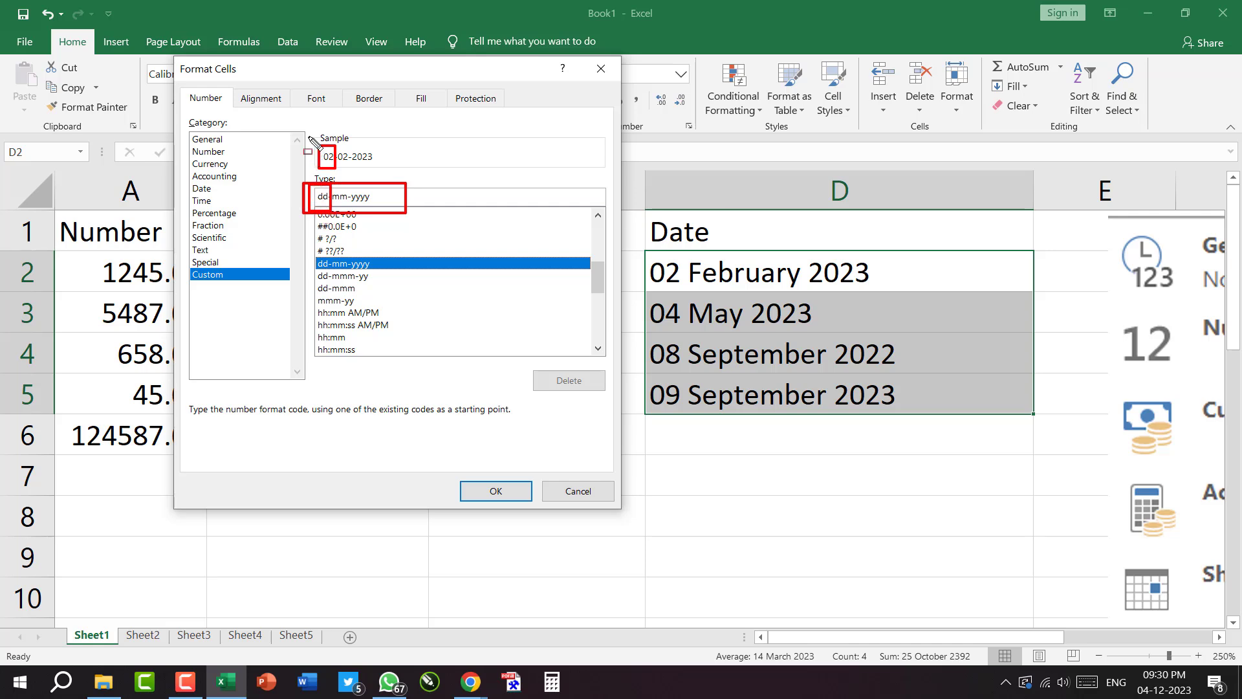
key(Escape)
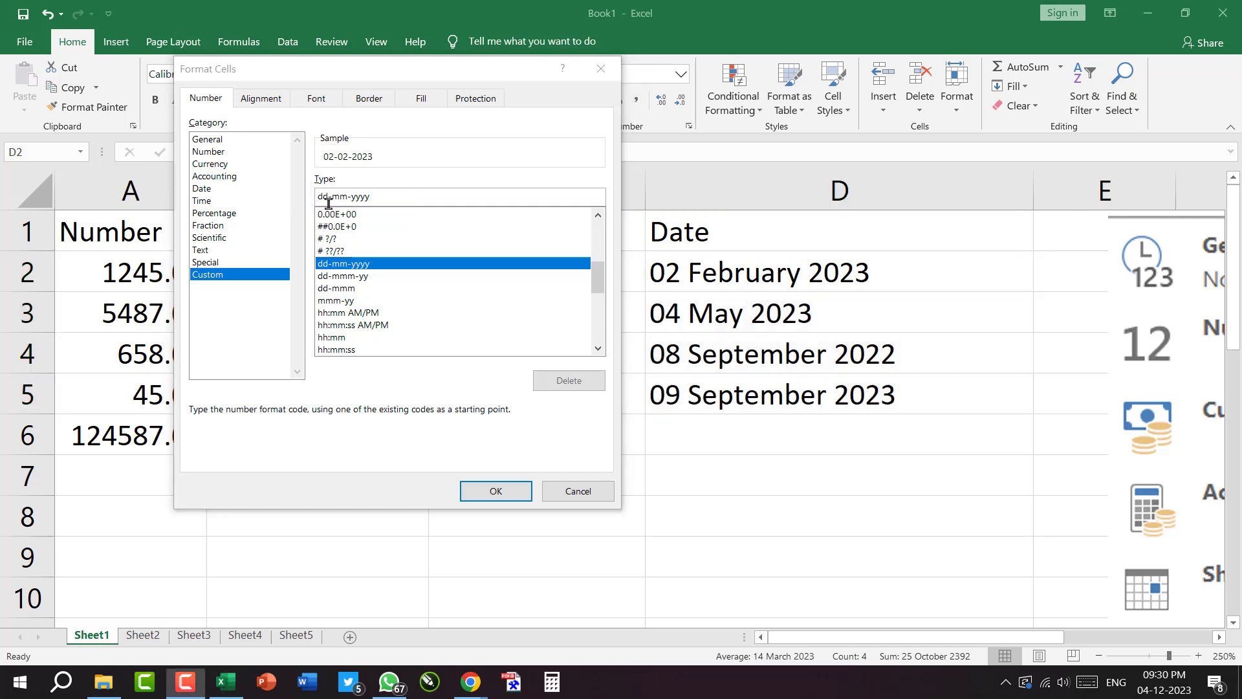
Extend the day and month parts of the custom code to make it dddd-mmmm-yyyy.
click(321, 197)
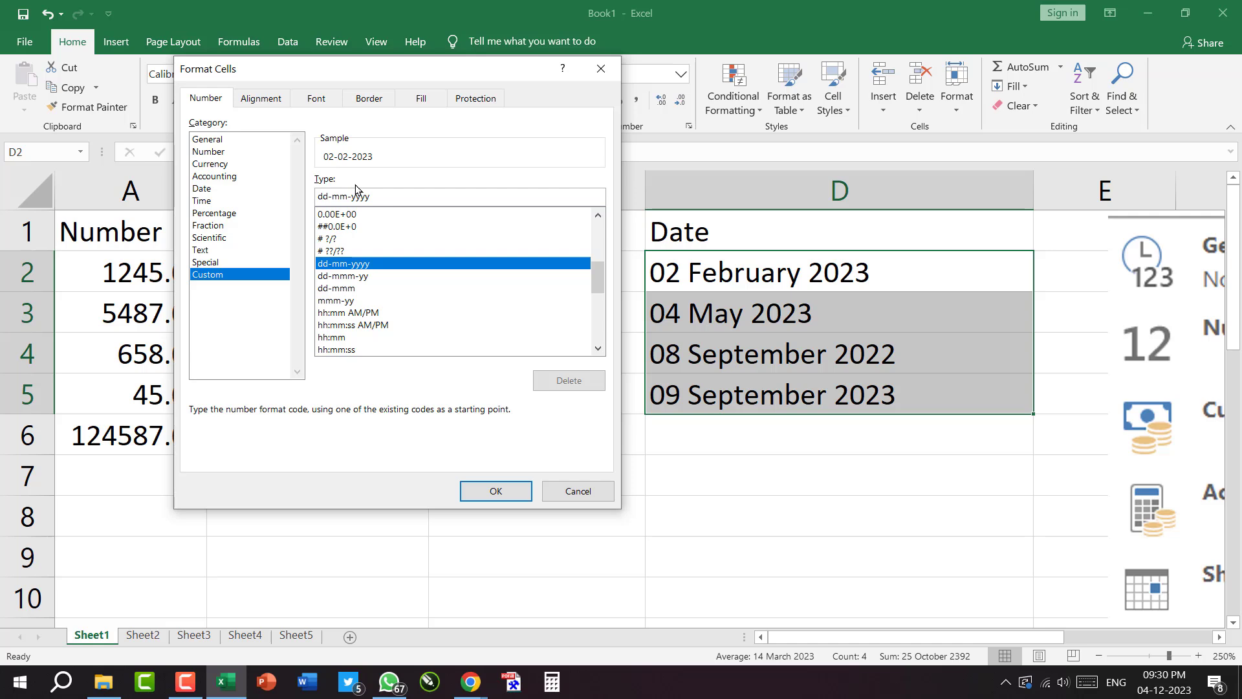
text(d)
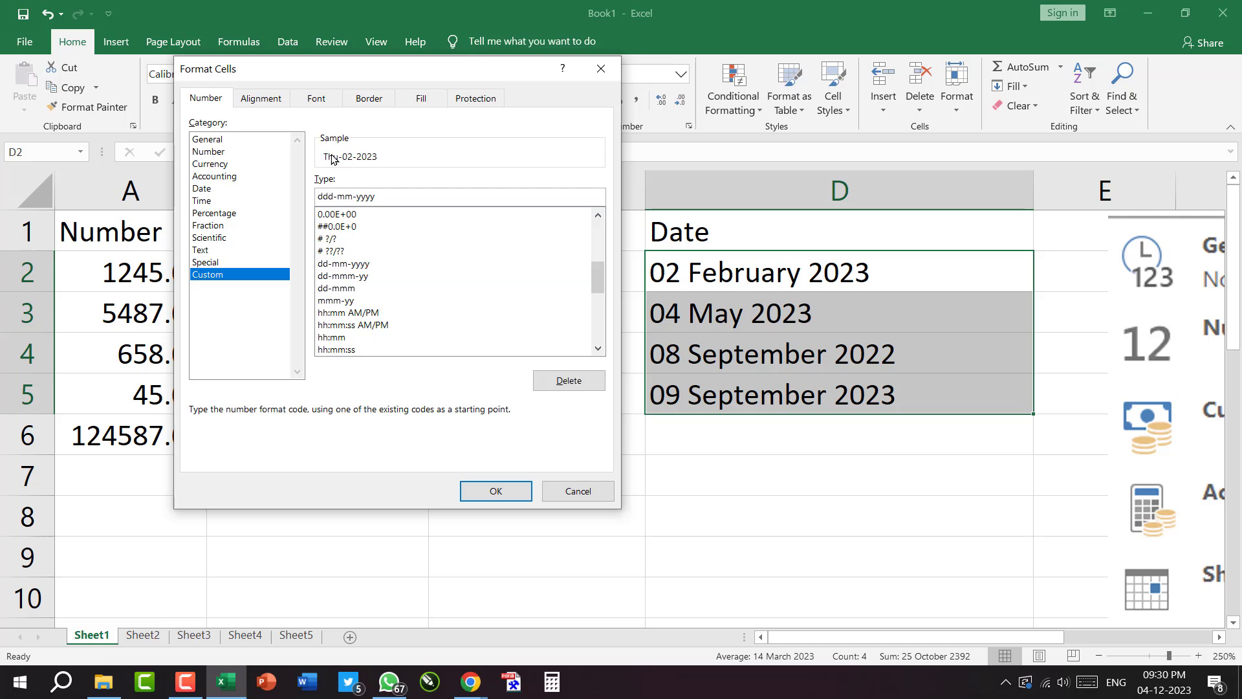
click(330, 196)
text(d)
click(350, 197)
text(m)
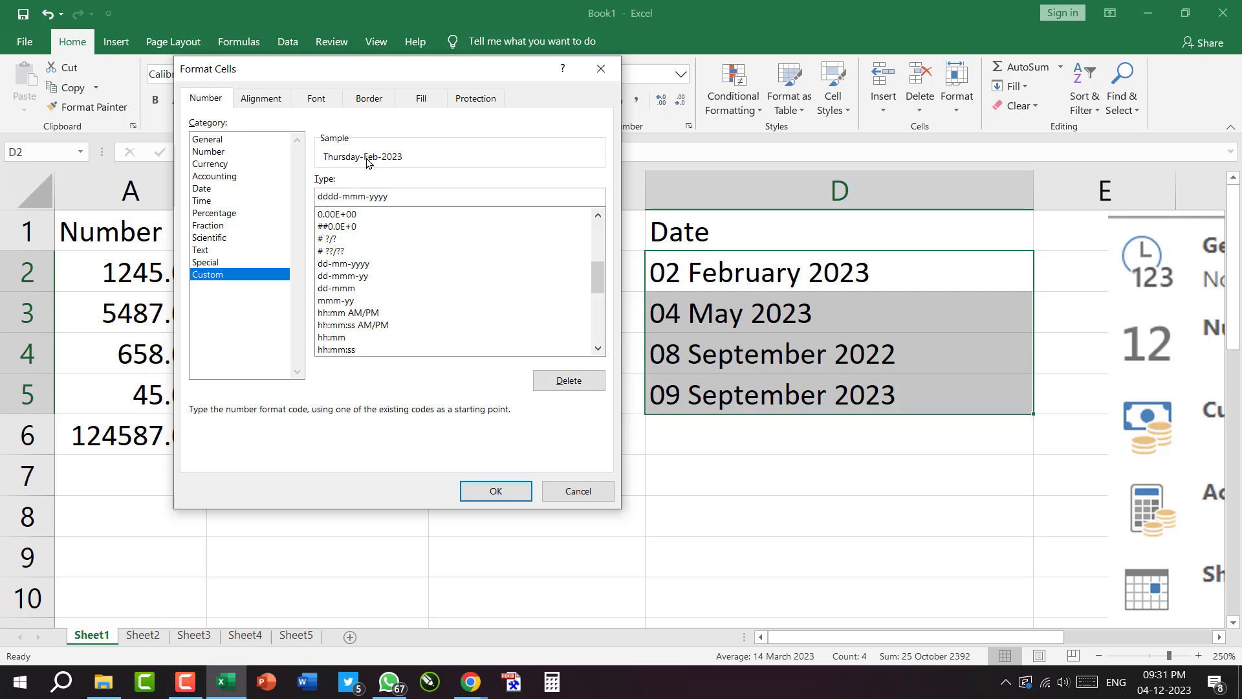
text(m)
Shorten the day part of the custom code to make it dd-mmmm-yyyy and look through the existing codes.
click(333, 195)
key(BackSpace)
key(BackSpace)
scroll(476, 277, down, 5)
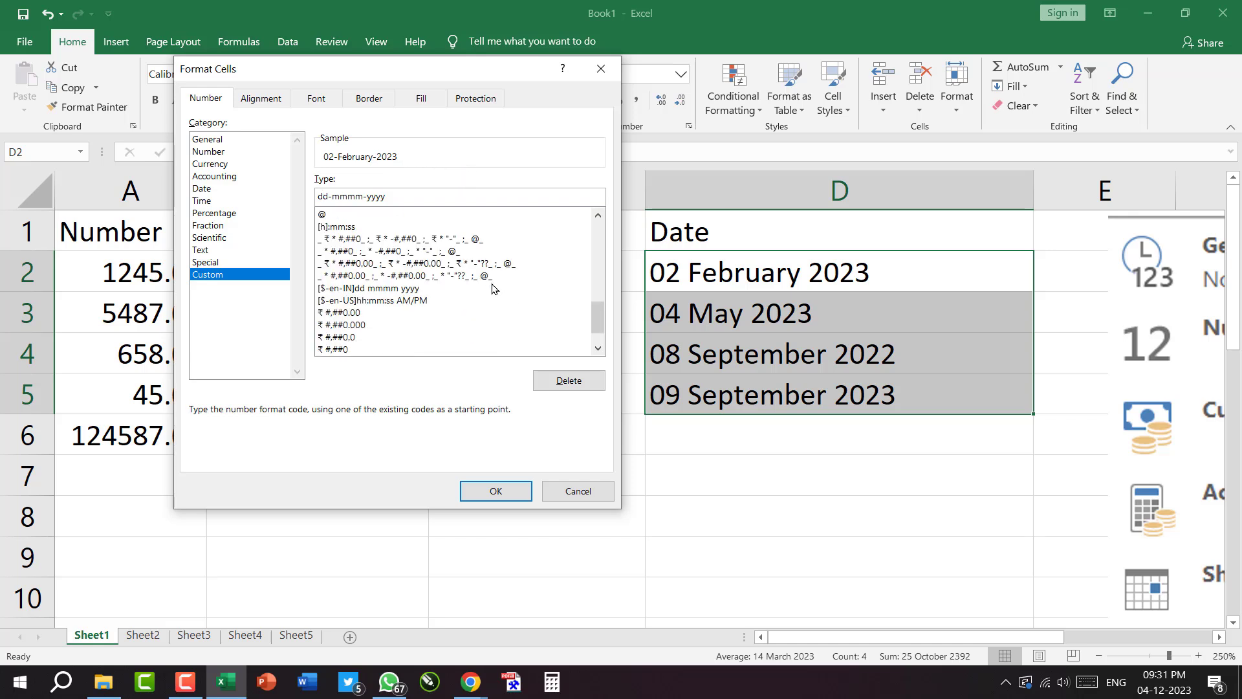
scroll(492, 287, down, 1)
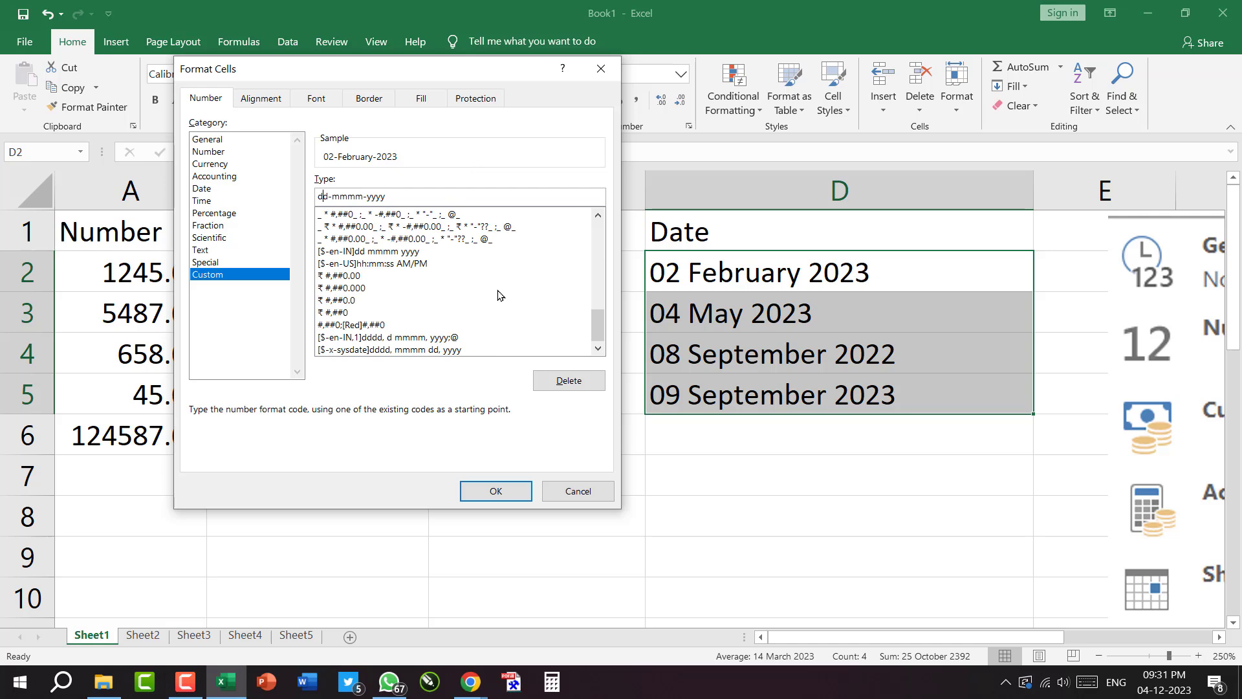
scroll(498, 294, up, 5)
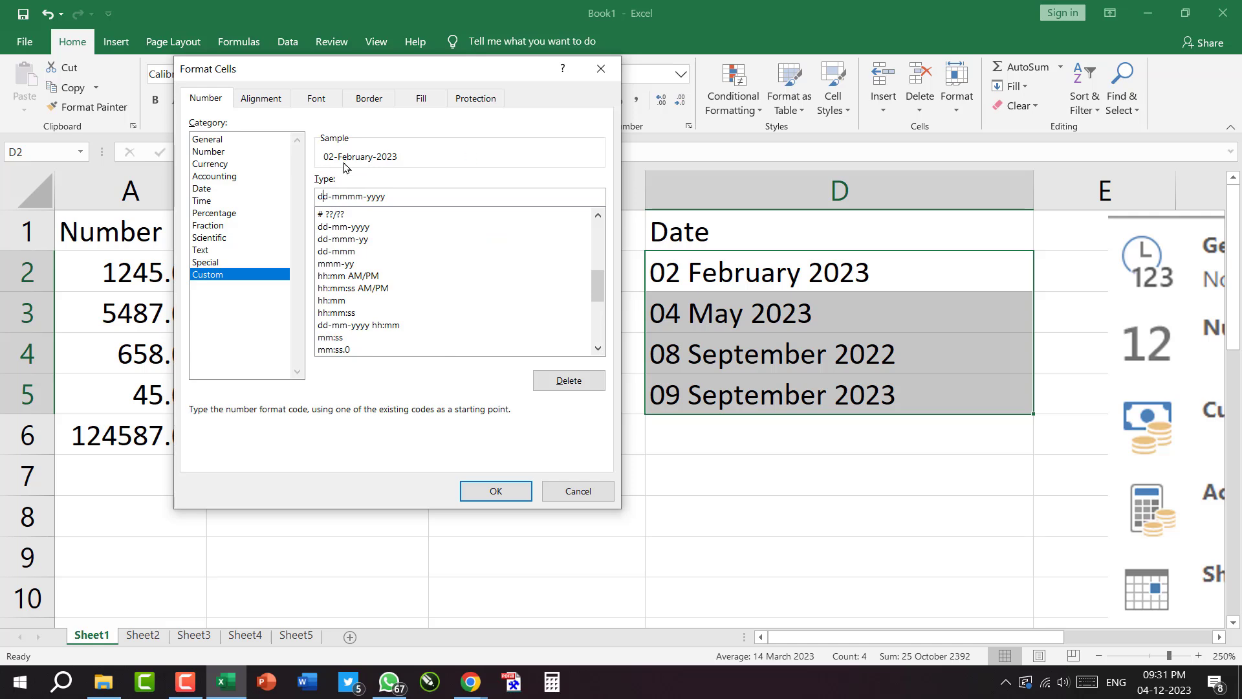
Restore the day part of the custom code to dddd and insert an opening square bracket before it.
click(323, 196)
text(dd)
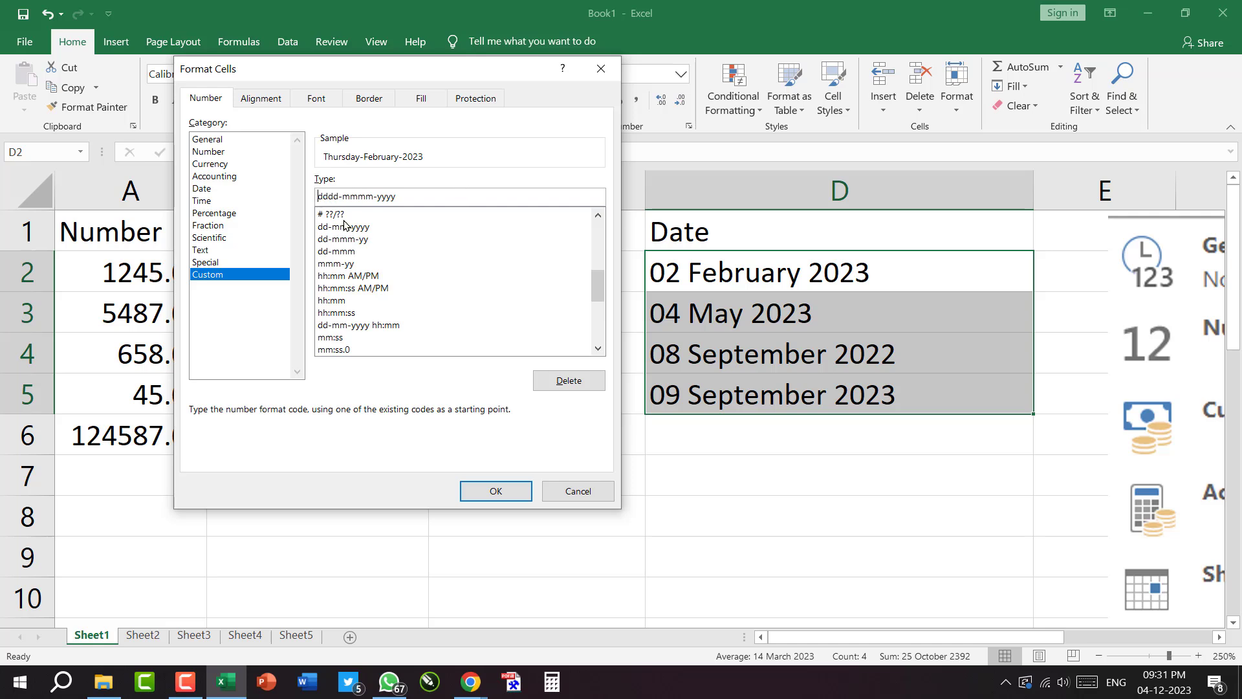
click(317, 196)
text([)
scroll(331, 214, up, 6)
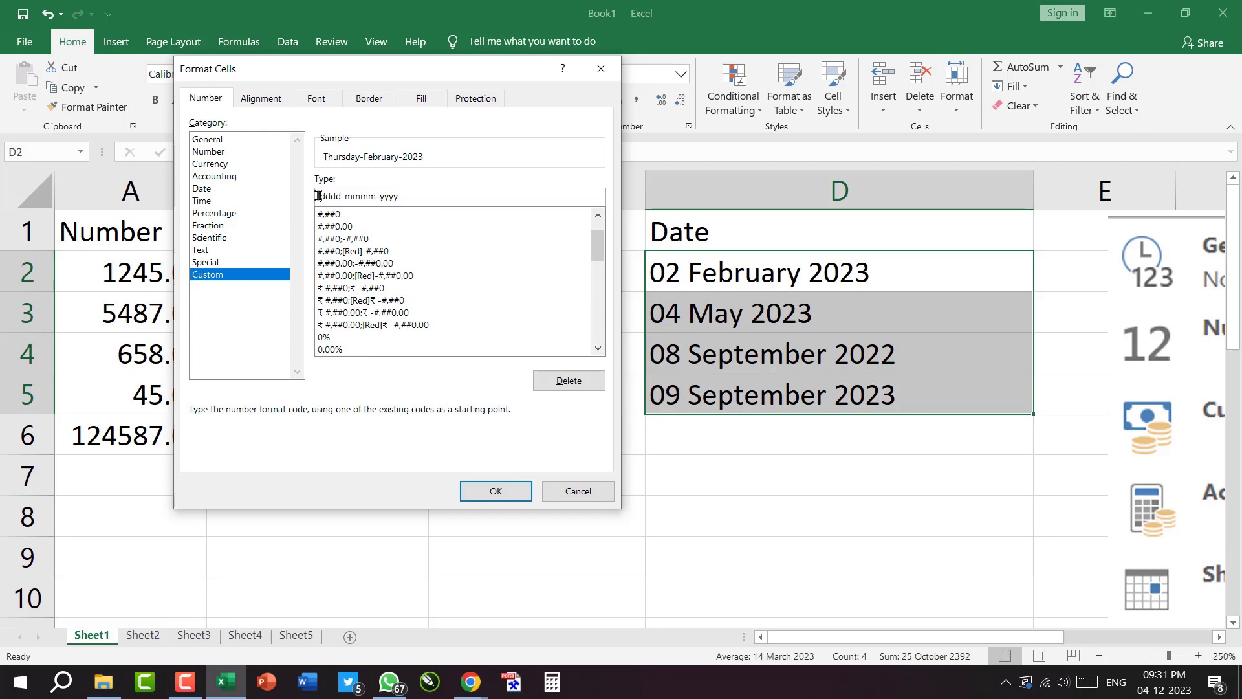
Switch to File Explorer and open the AL-ABD ACADEMY folder on the Desktop.
click(103, 681)
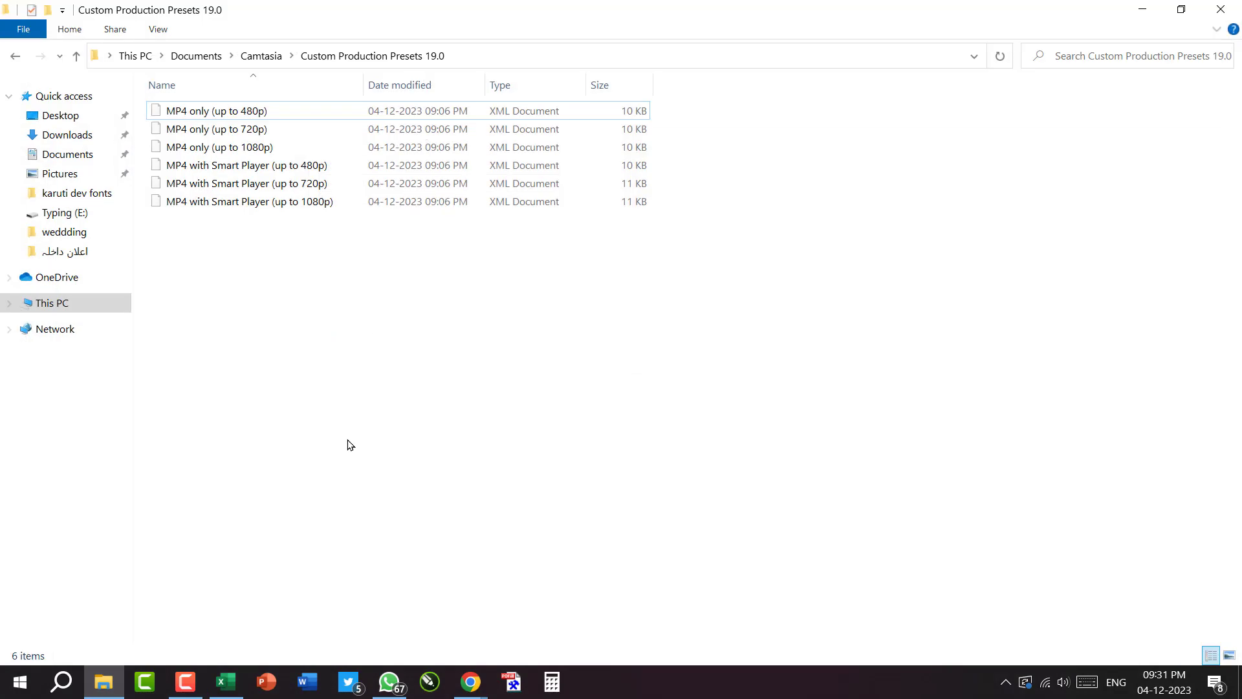
click(57, 216)
click(57, 117)
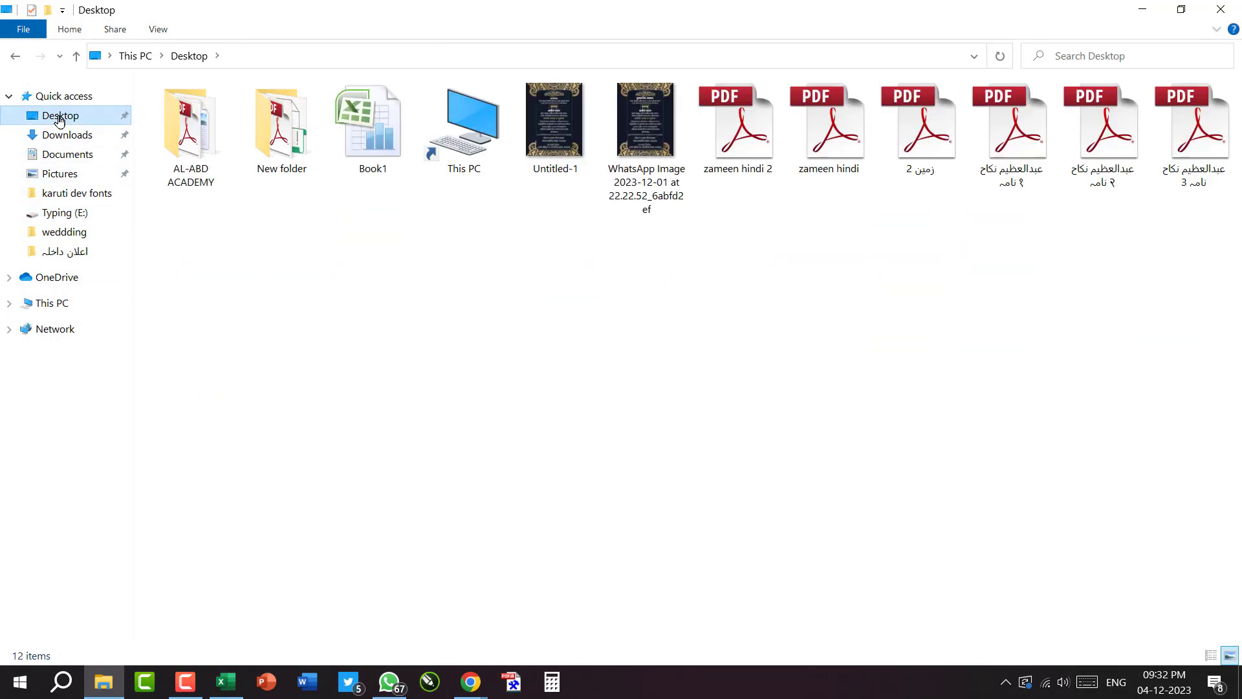
double_click(184, 149)
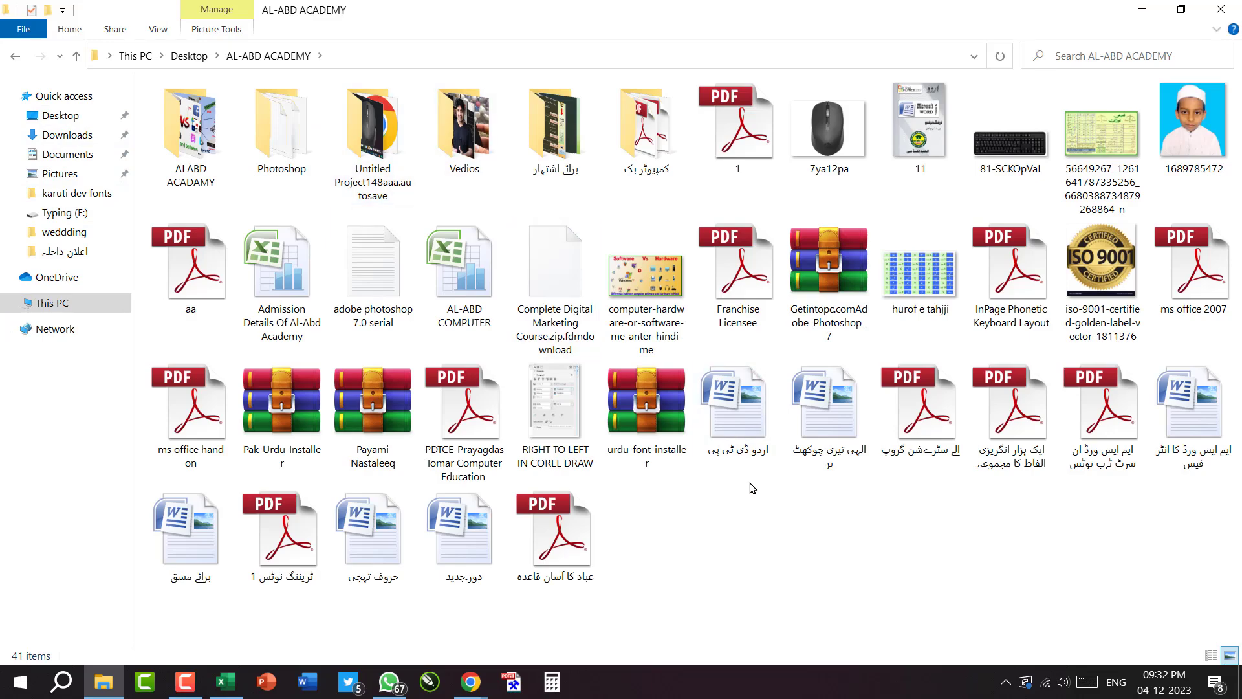
mouse_move(471, 681)
click(401, 620)
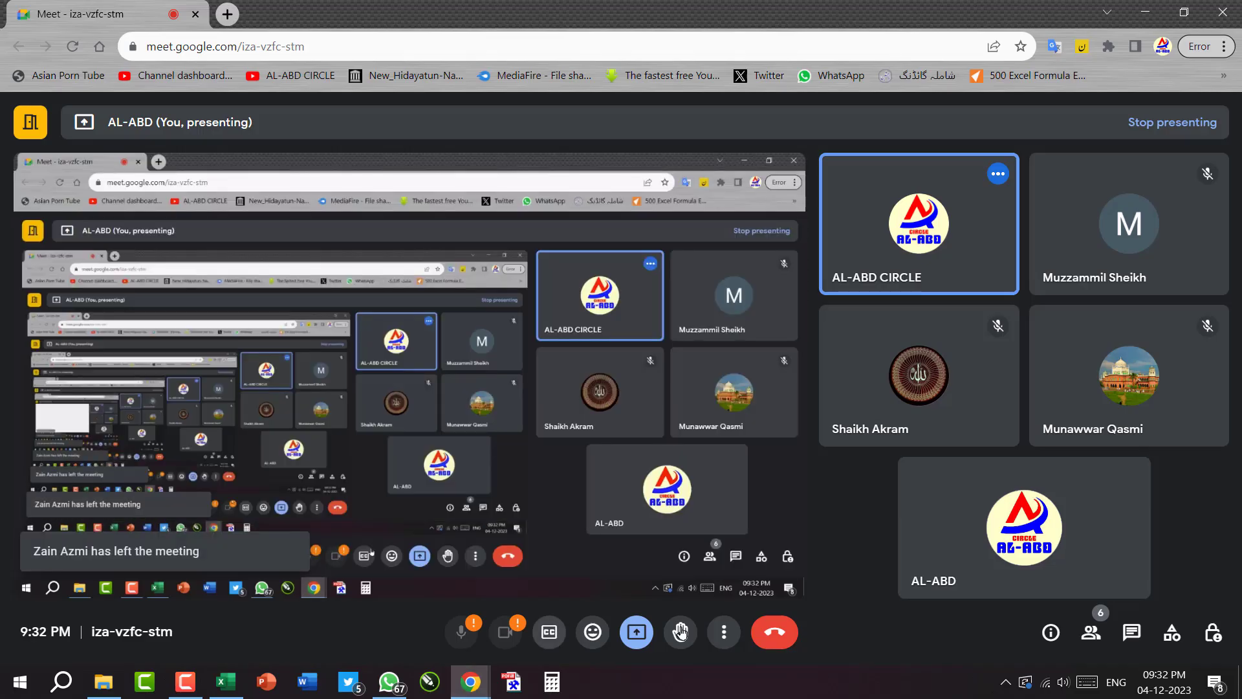
click(1145, 12)
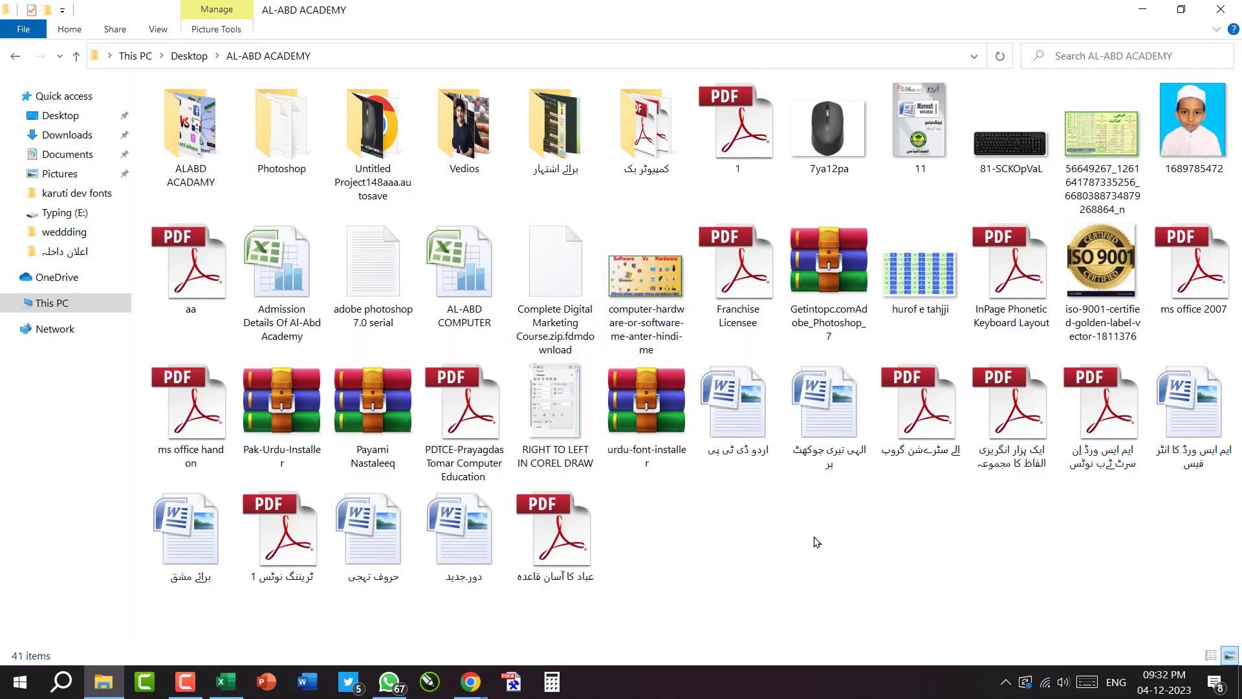
View the keyboard picture 81-SCKOpVaL and the image before it, and close the photo viewer.
double_click(1012, 139)
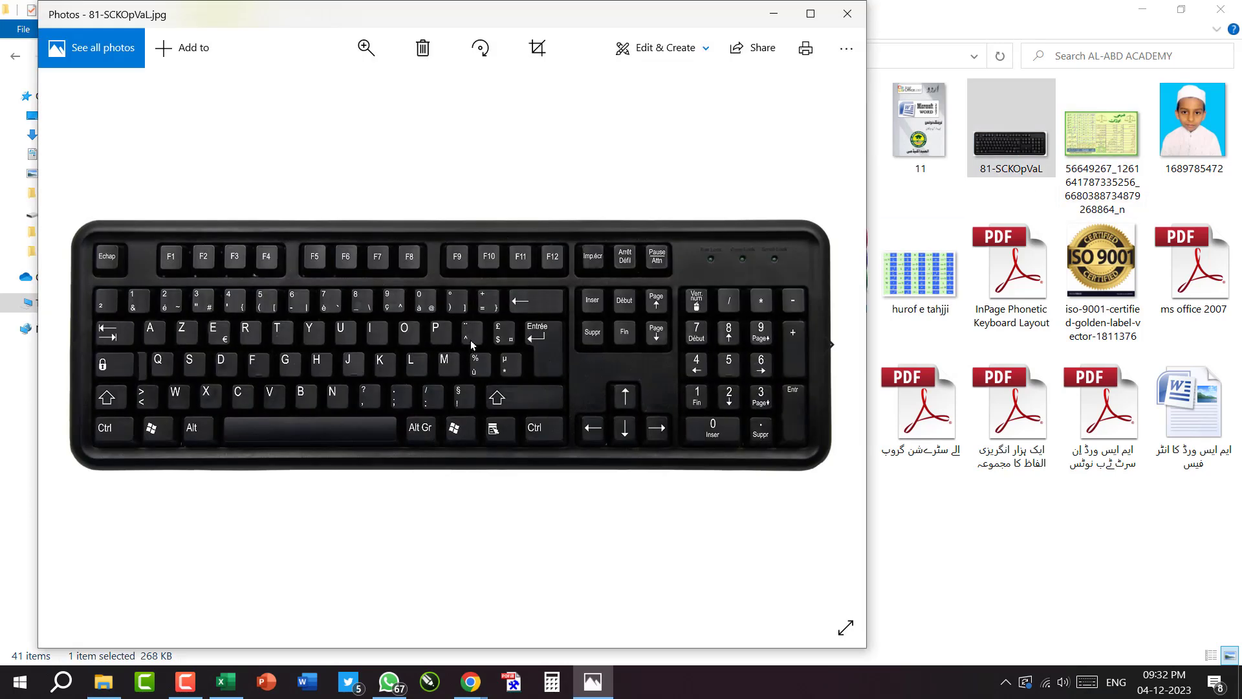
key(Left)
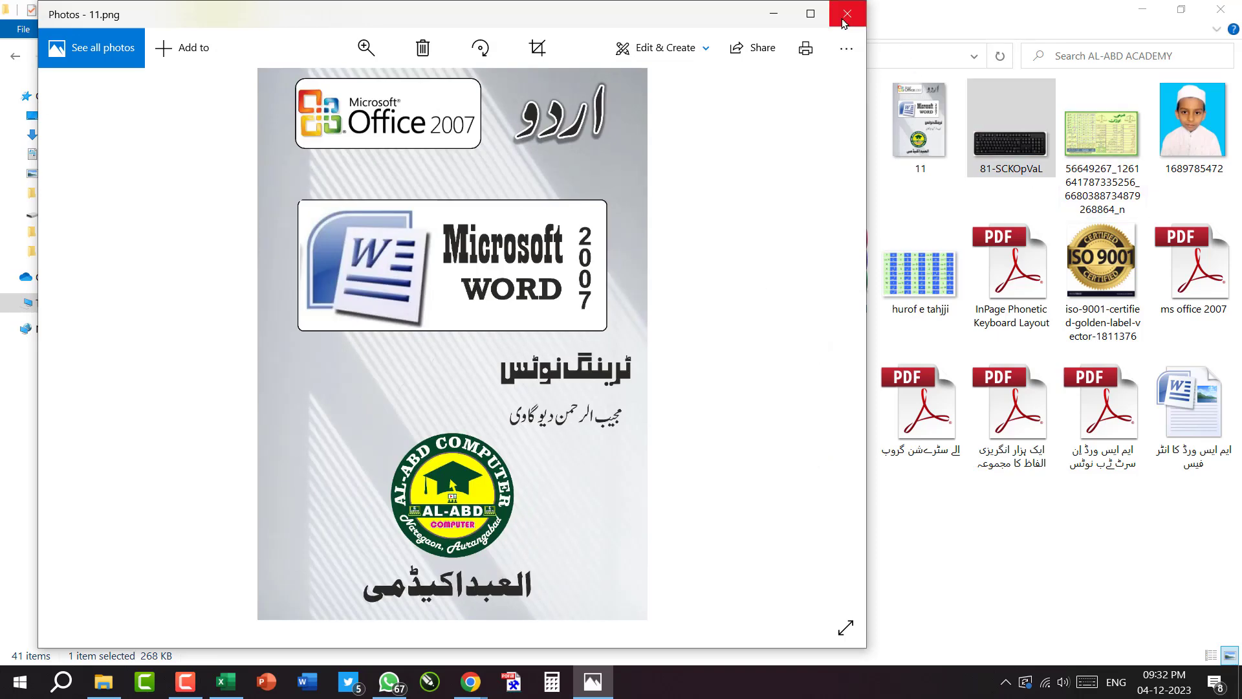
click(846, 14)
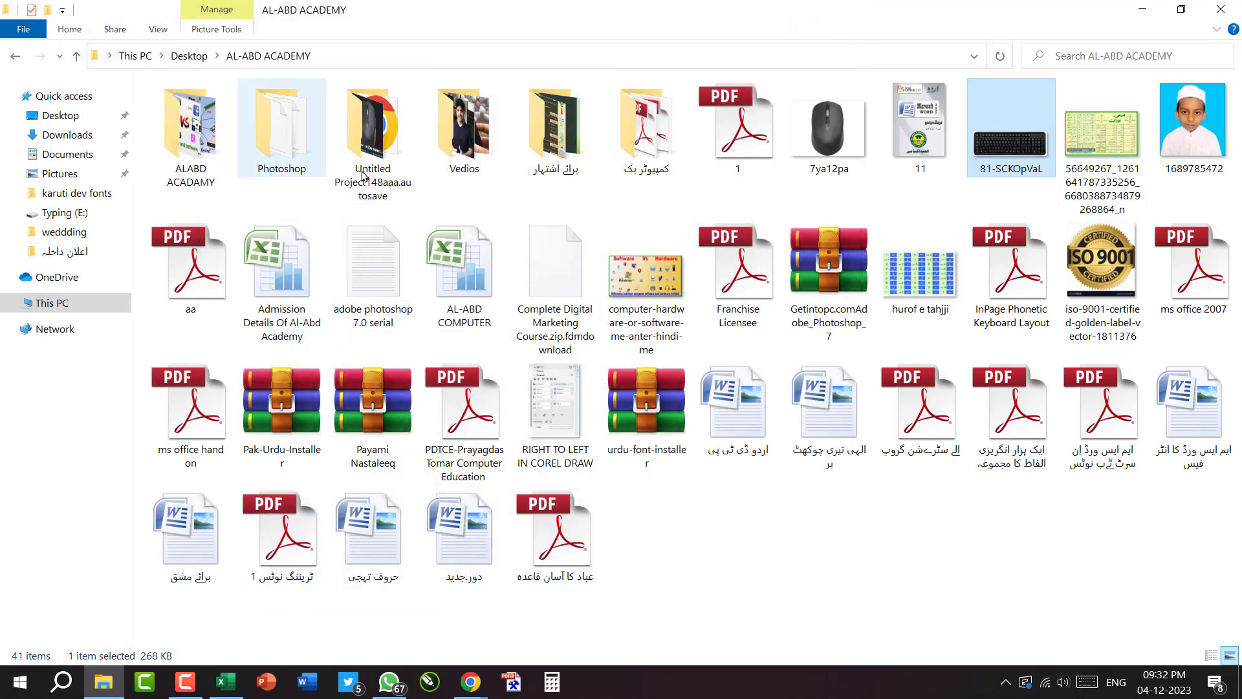
Open the imegas folder inside ALABD ACADAMY, showing that parent folder's contents as large thumbnails.
double_click(191, 132)
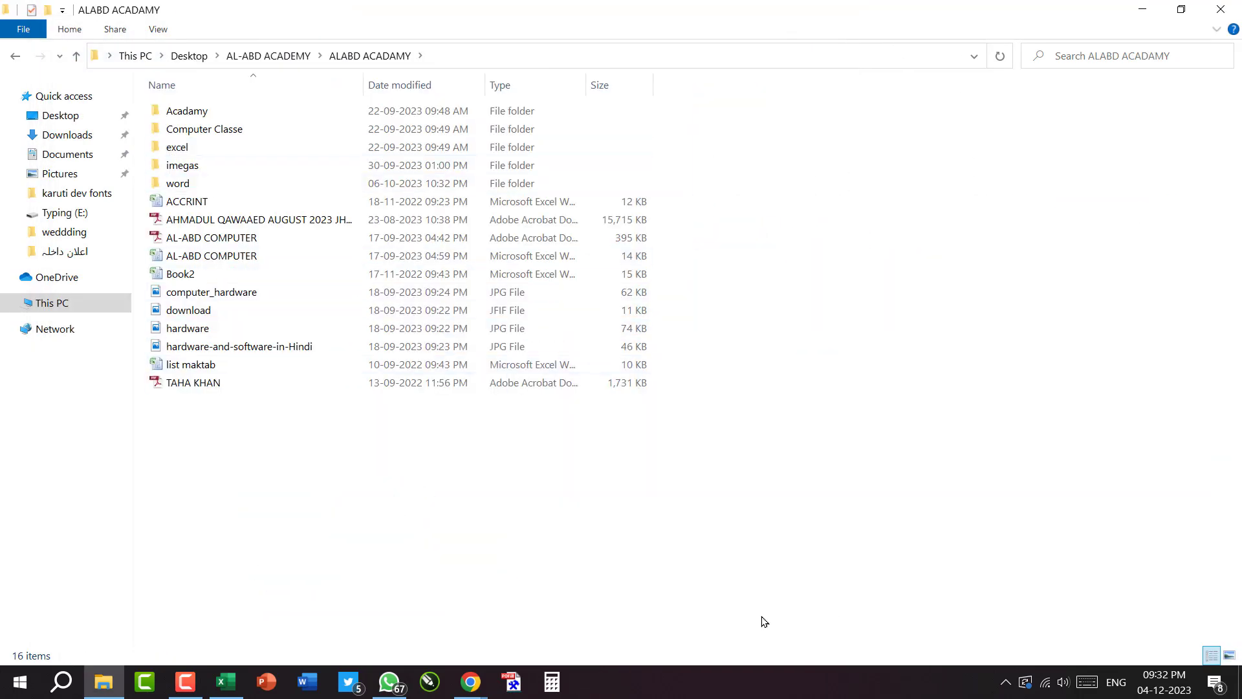
click(1229, 656)
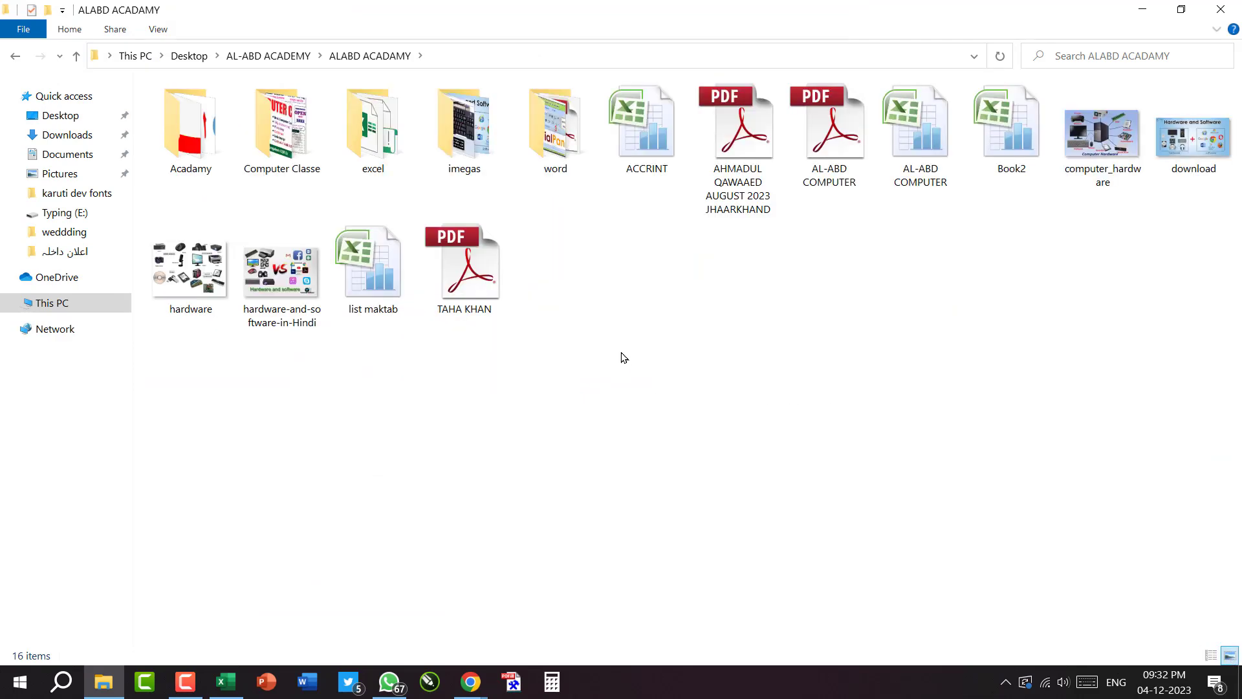
double_click(464, 129)
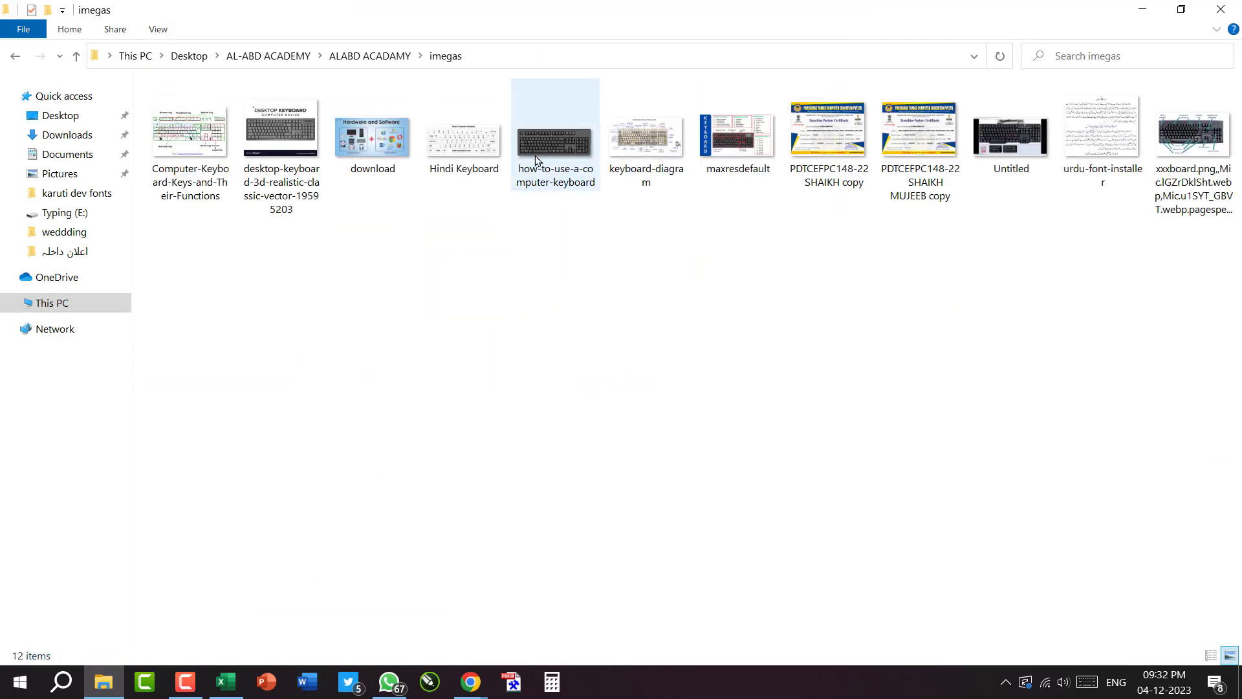
Open the how-to-use-a-computer-keyboard picture and maximize the viewer with the whole keyboard visible.
double_click(535, 160)
click(674, 576)
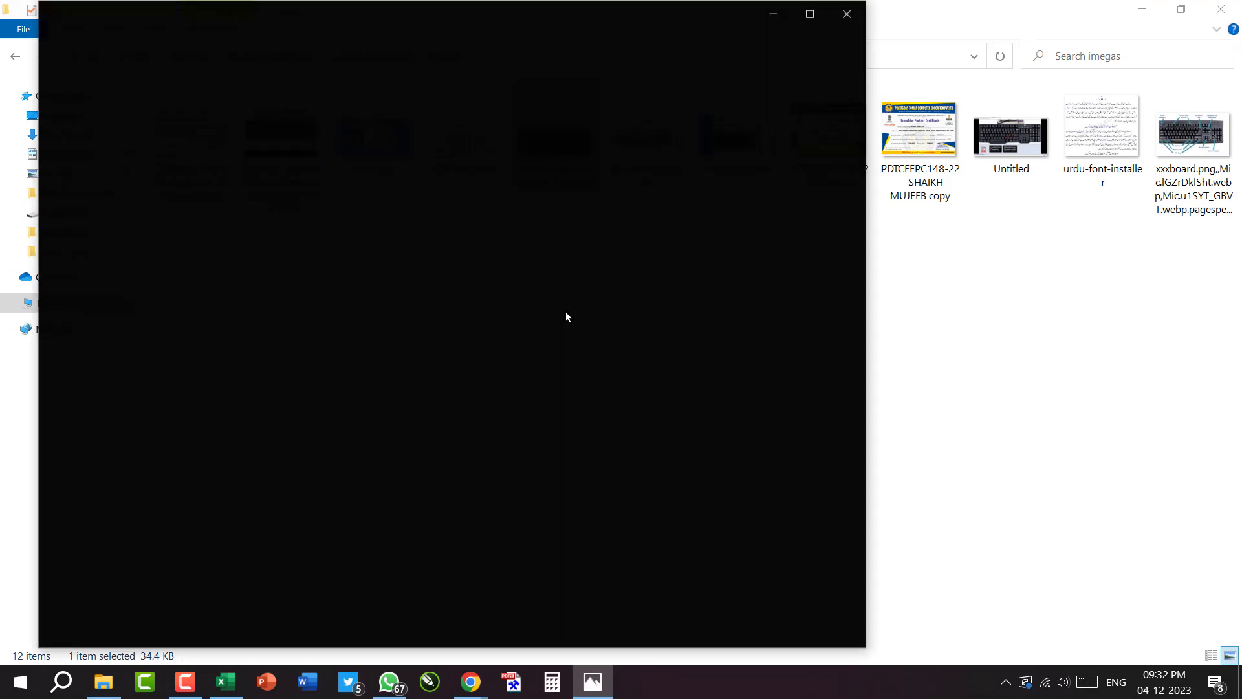
key(Left)
key(Right)
scroll(475, 352, up, 2)
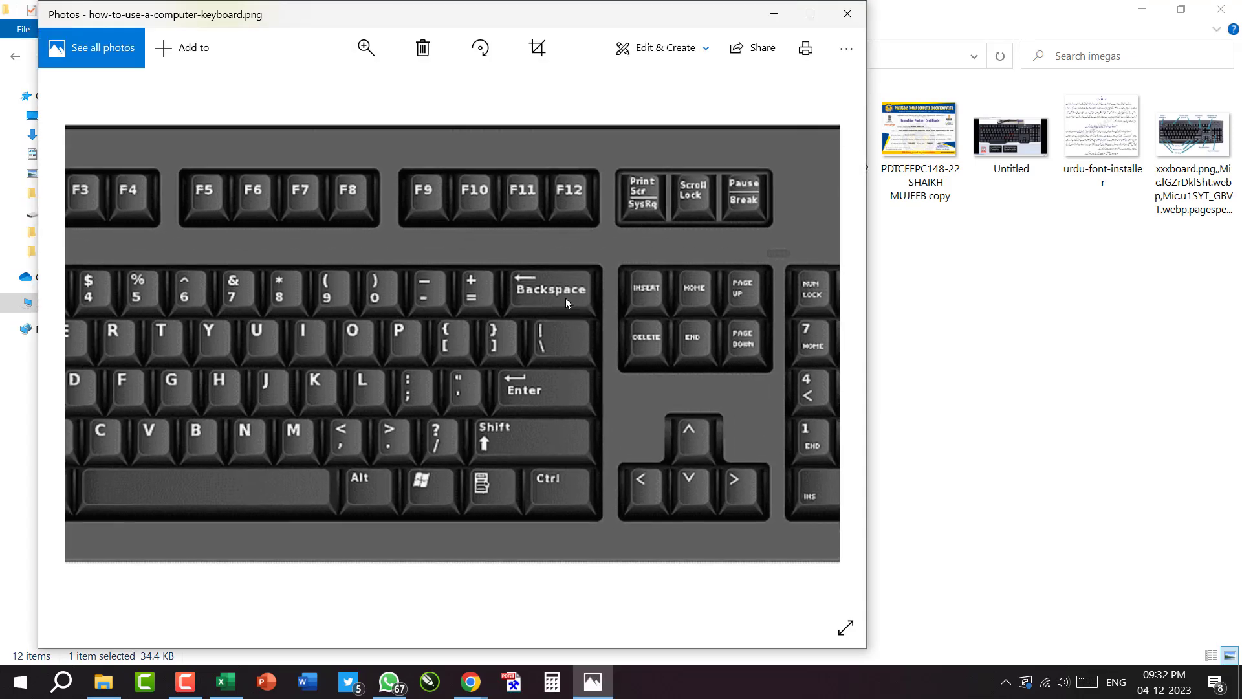
click(811, 13)
scroll(607, 344, up, 2)
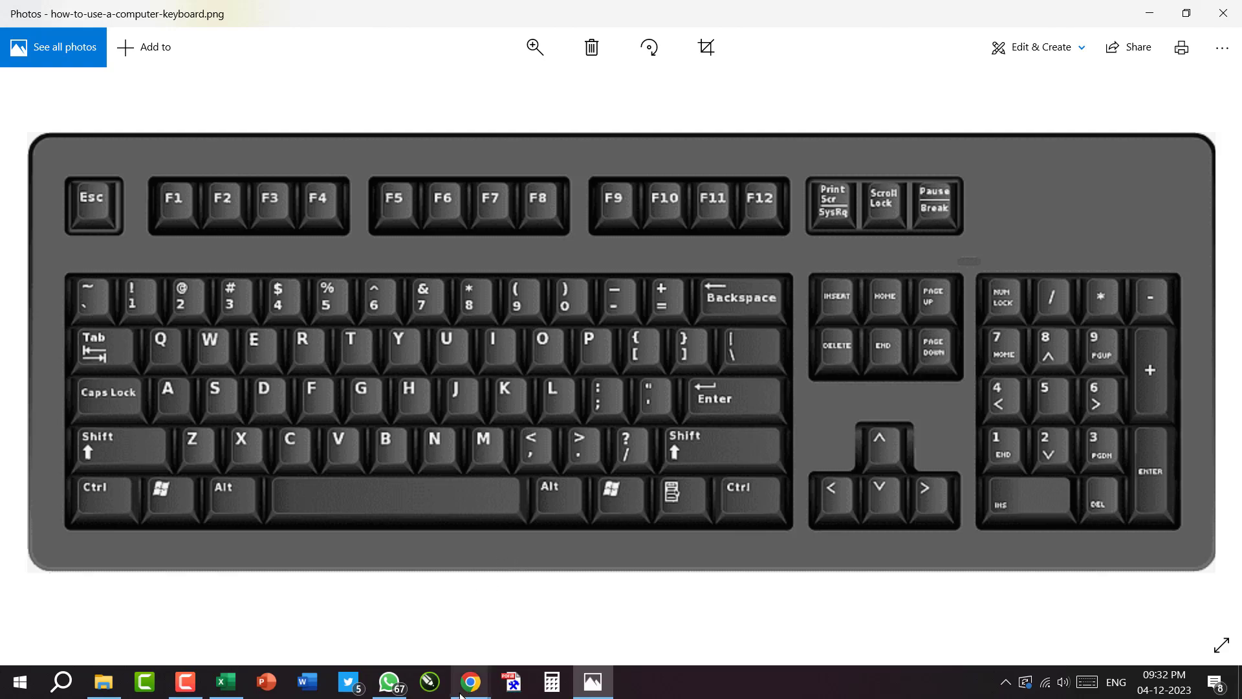
Check the custom code in Excel, return to the keyboard picture, temporarily frame the $ key in red and draw an arrow to Shift.
click(225, 681)
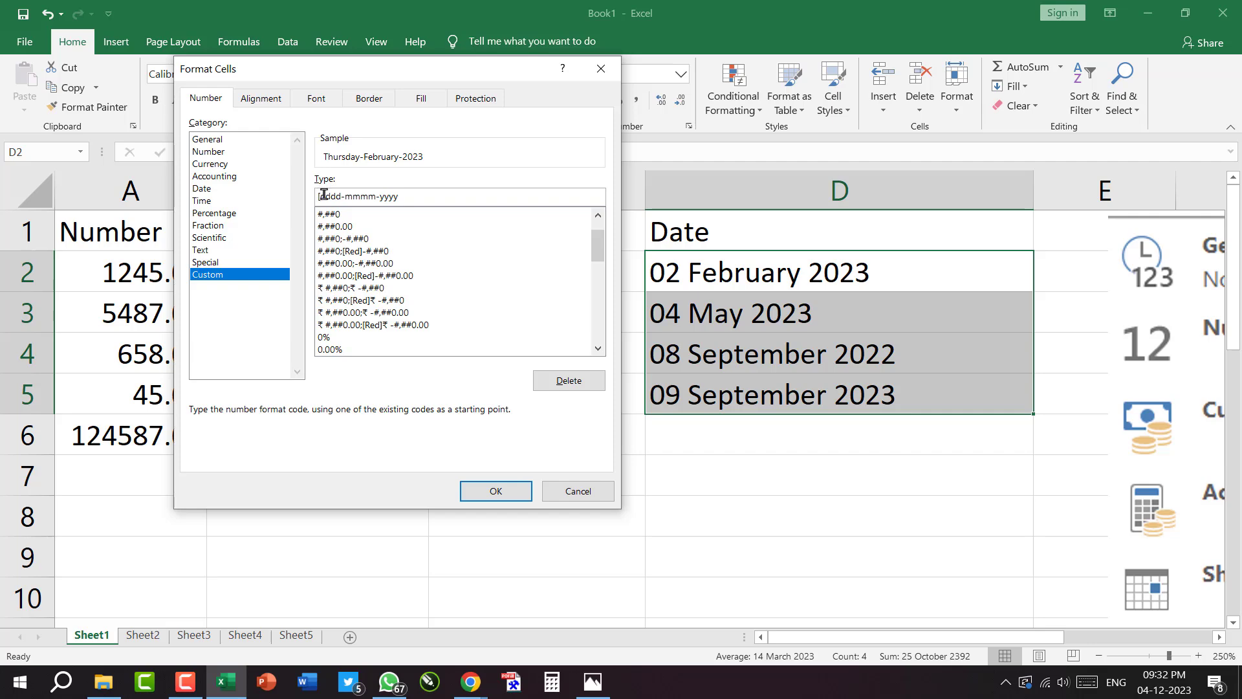
click(592, 682)
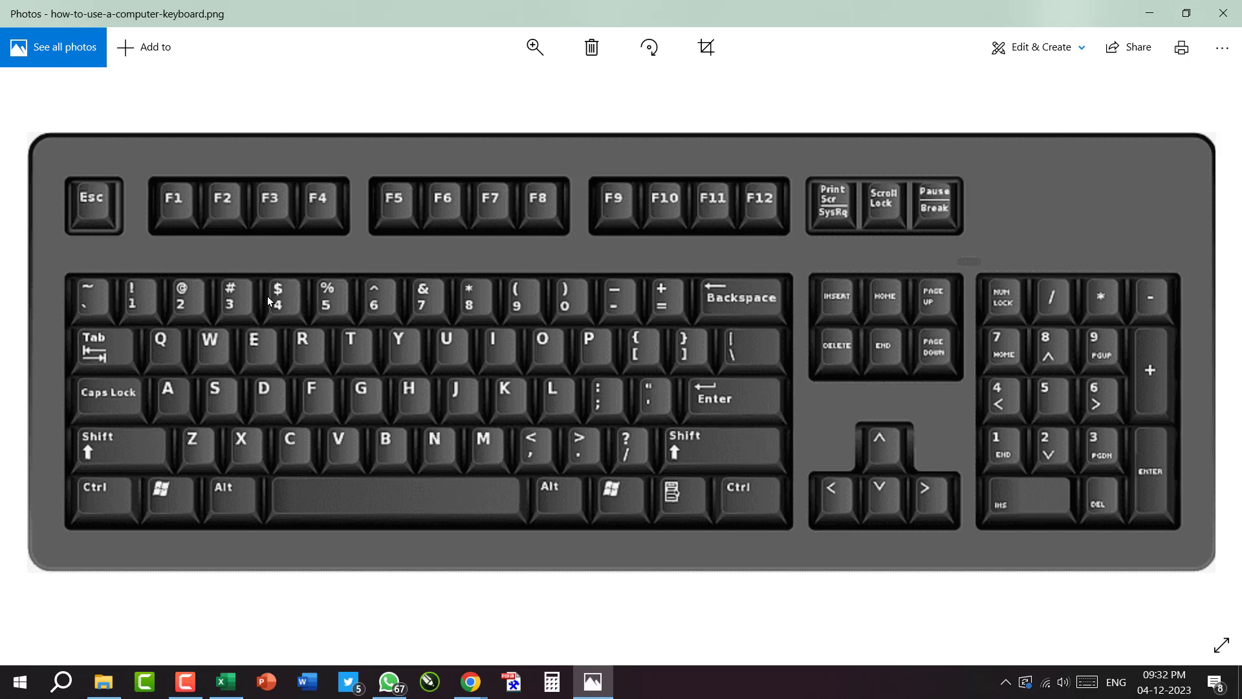
drag(268, 290, 308, 327)
mouse_move(274, 292)
mouse_down()
mouse_move(200, 353)
mouse_move(150, 438)
mouse_up()
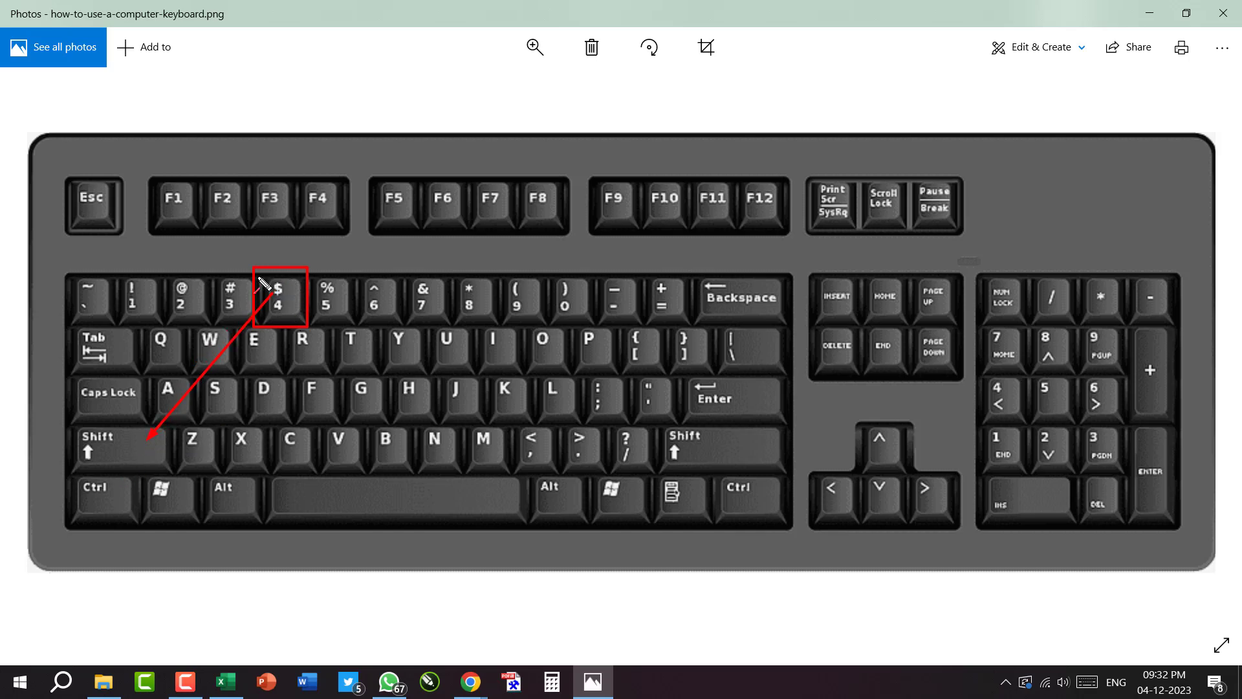
drag(286, 313, 289, 304)
key(Escape)
Switch to Excel and add a $ sign after the opening square bracket in the custom date code.
click(226, 681)
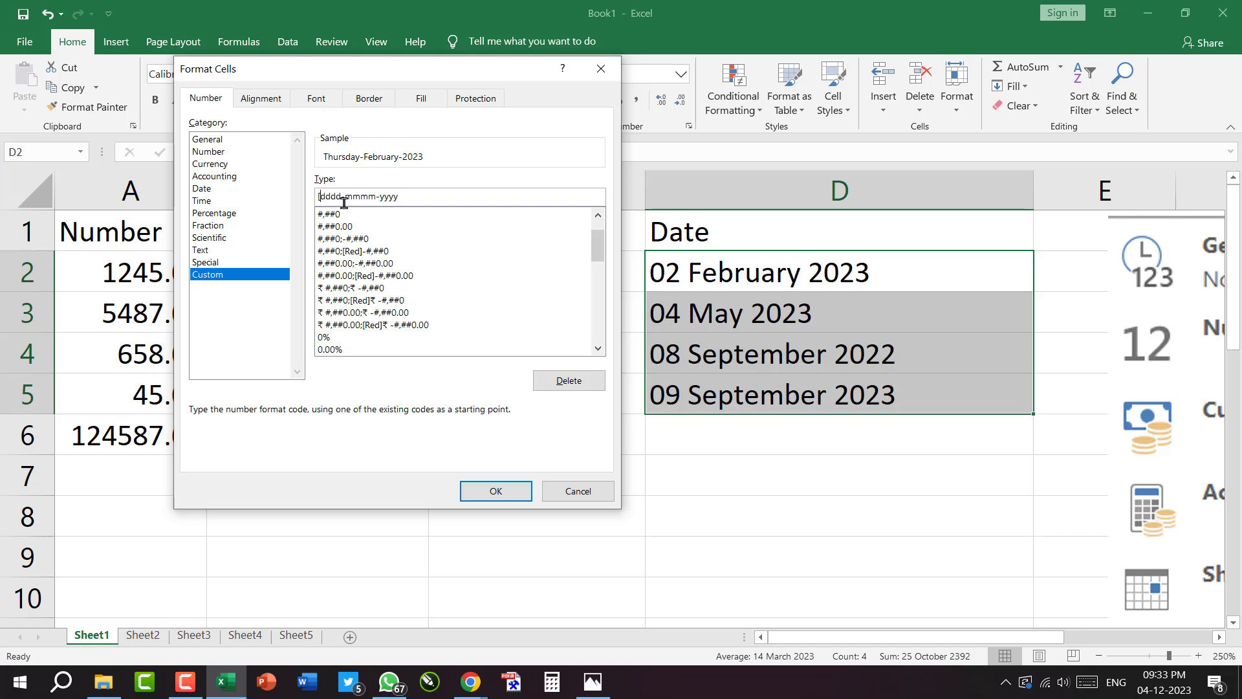
text([$)
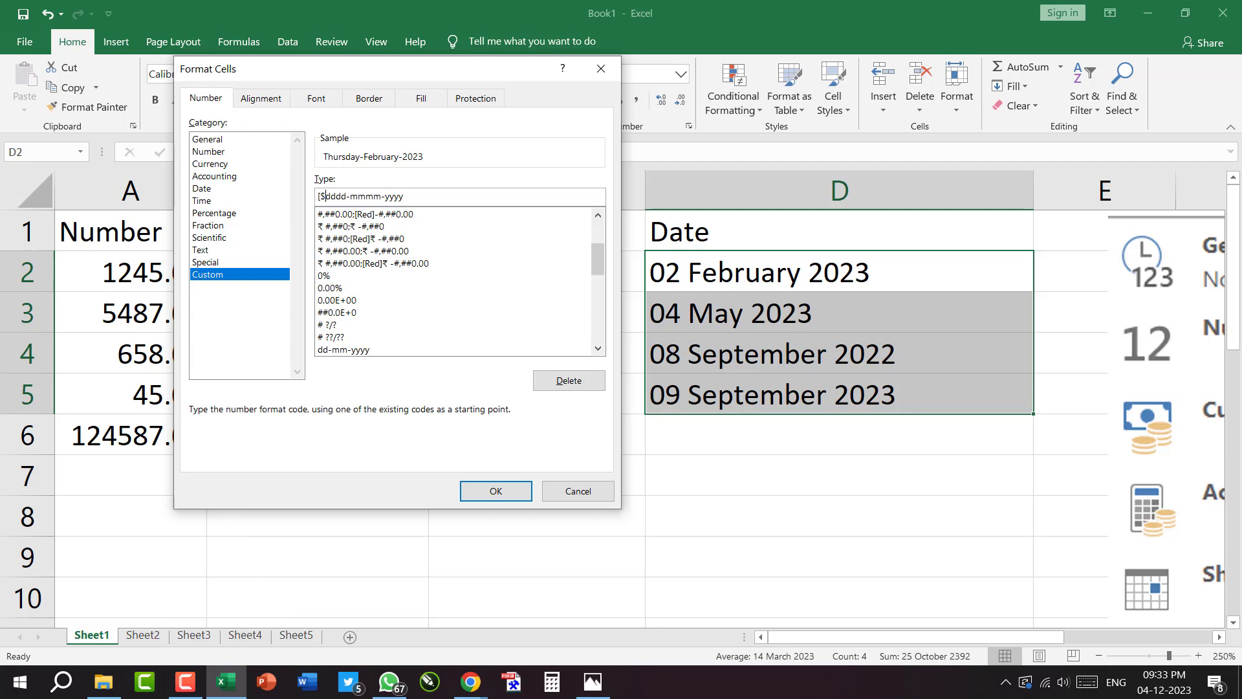
Switch to the keyboard picture, temporarily mark the minus key in red, and clear the mark.
click(592, 681)
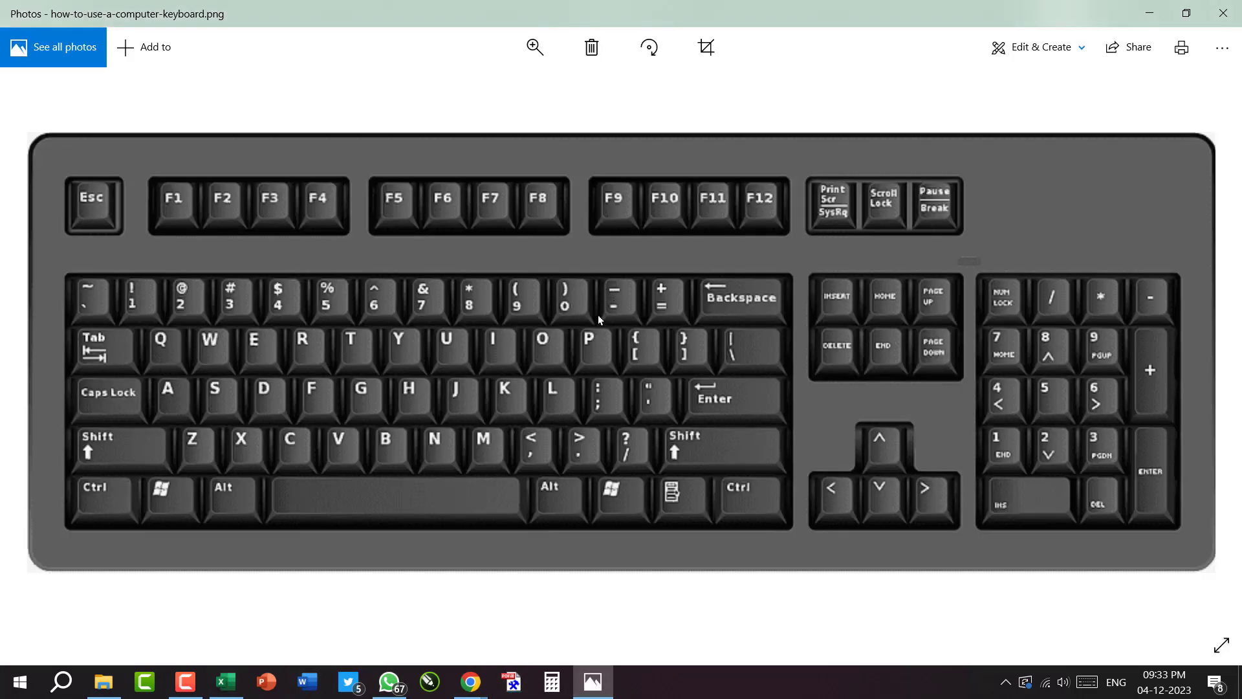
key(ctrl+2)
drag(595, 273, 606, 309)
key(Escape)
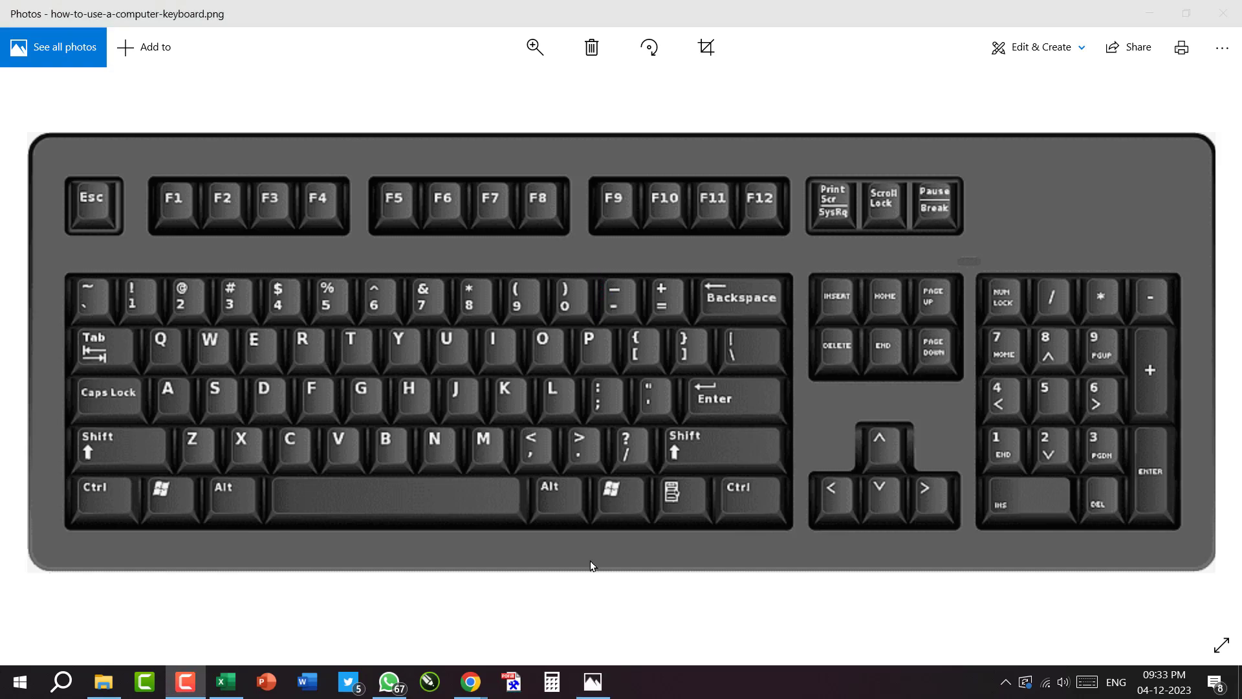
Switch to Excel, complete the locale prefix as [$-420], and temporarily mark the date sample with a red box and arrow.
click(221, 688)
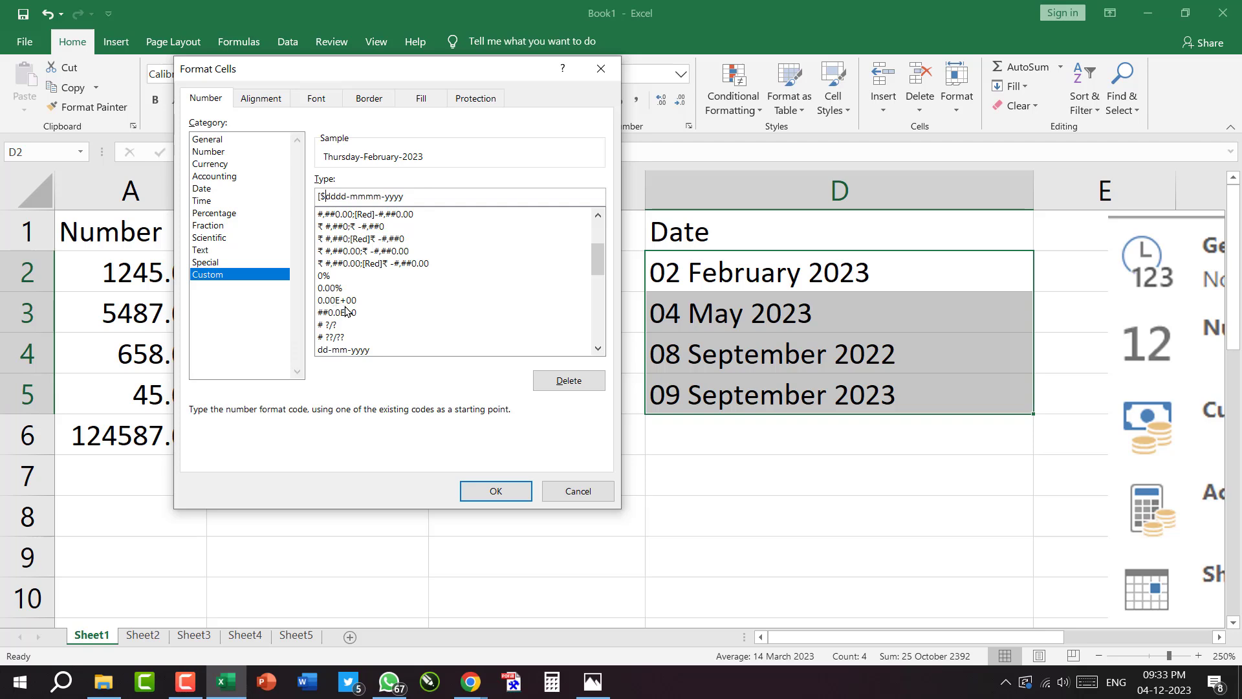
text(-420)
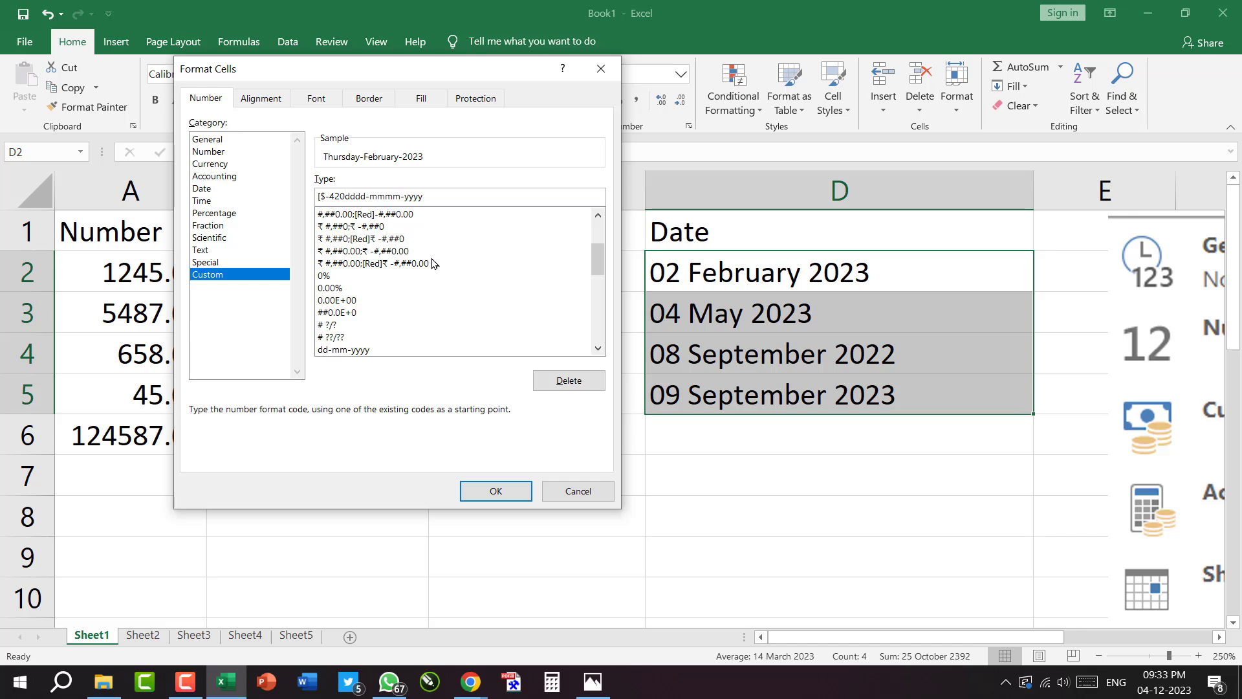
text(])
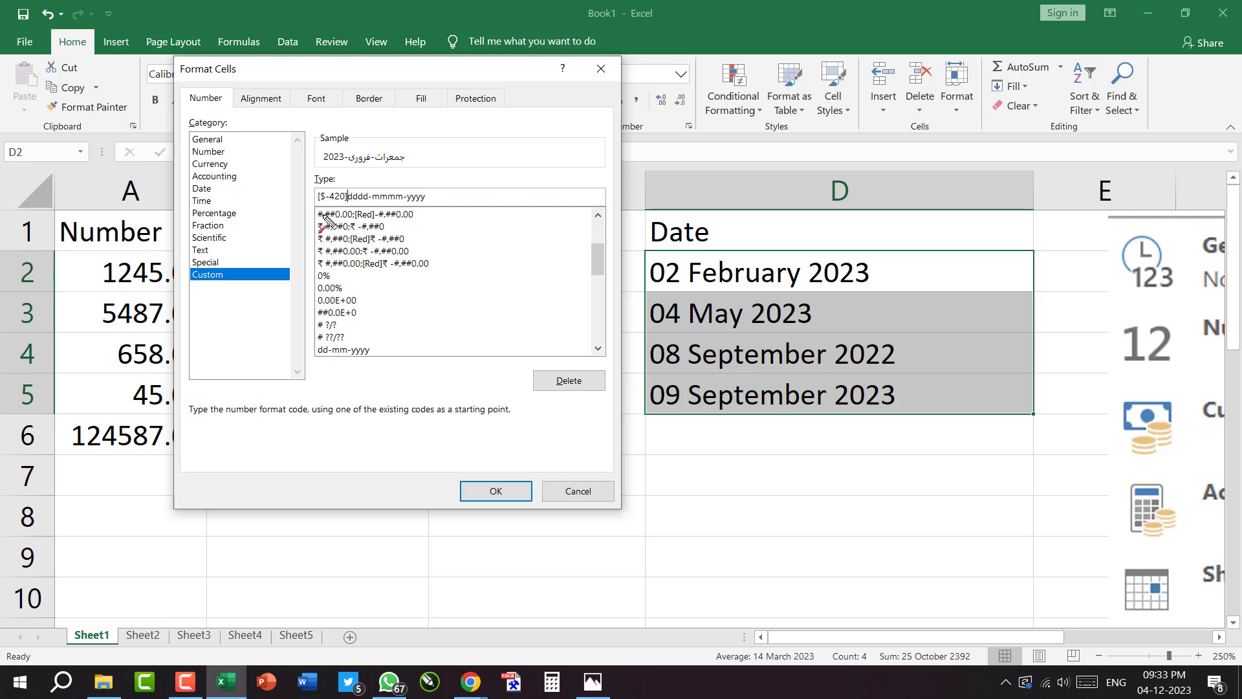
mouse_move(270, 115)
mouse_down()
mouse_move(330, 150)
mouse_move(429, 179)
mouse_up()
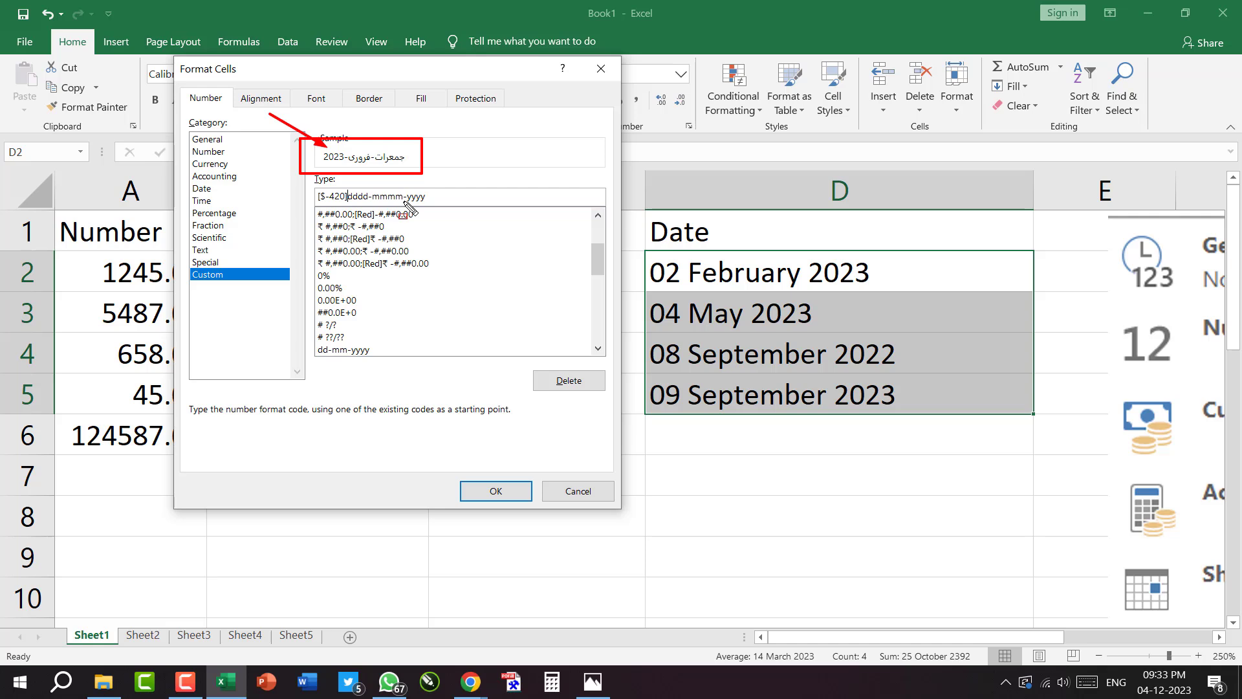
key(Escape)
Try a fifth d in the day part, remove it, and put a space after the [$-420] prefix.
click(372, 196)
text(d)
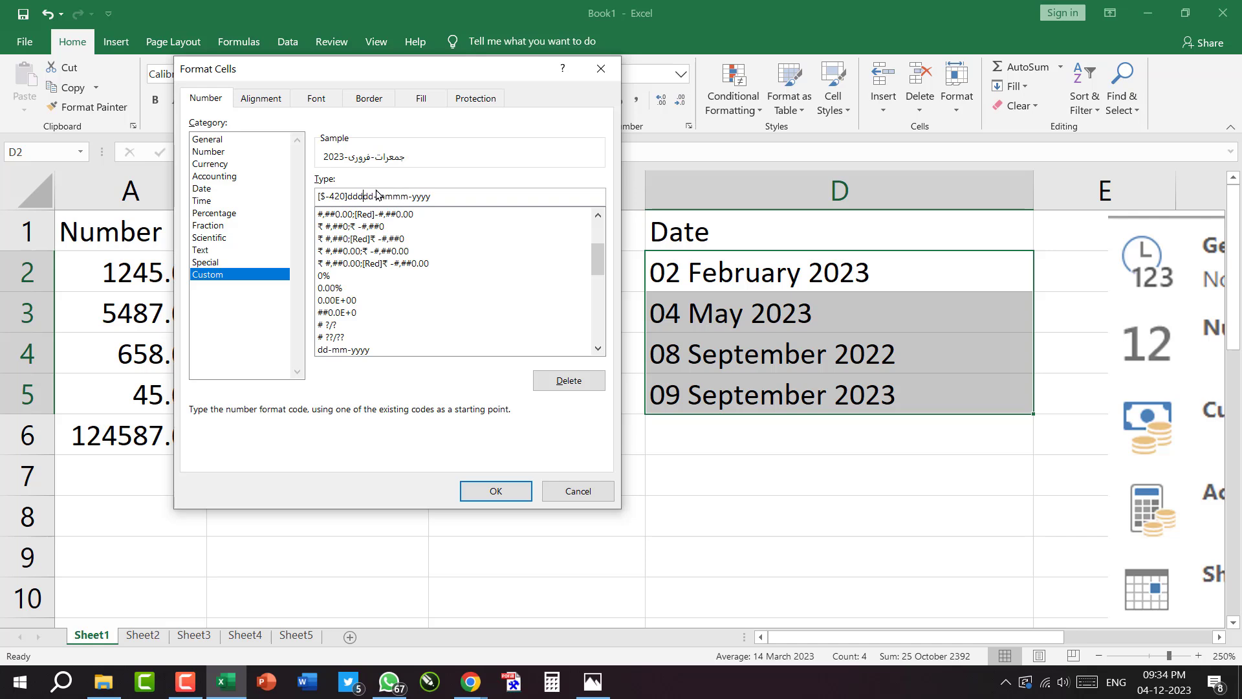
key(BackSpace)
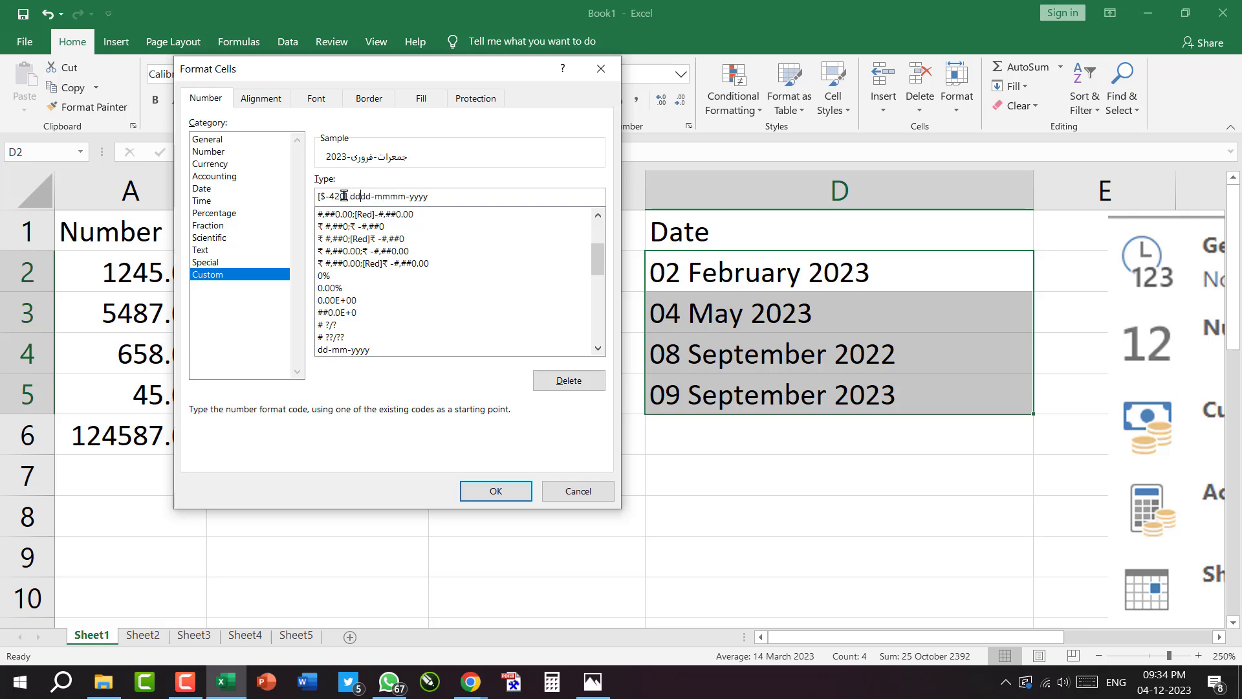
drag(335, 196, 346, 196)
Replace the custom code with the listed dd-mmm-yy format as the starting point for the Date column.
click(382, 238)
click(349, 196)
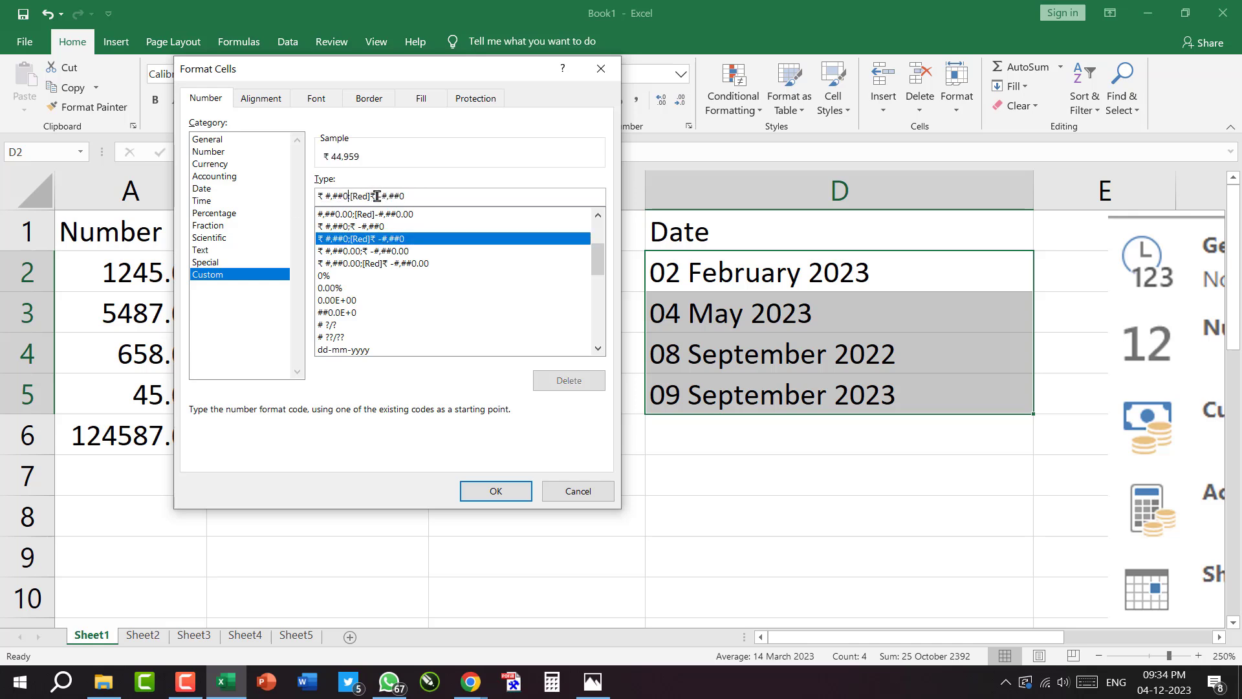
click(349, 351)
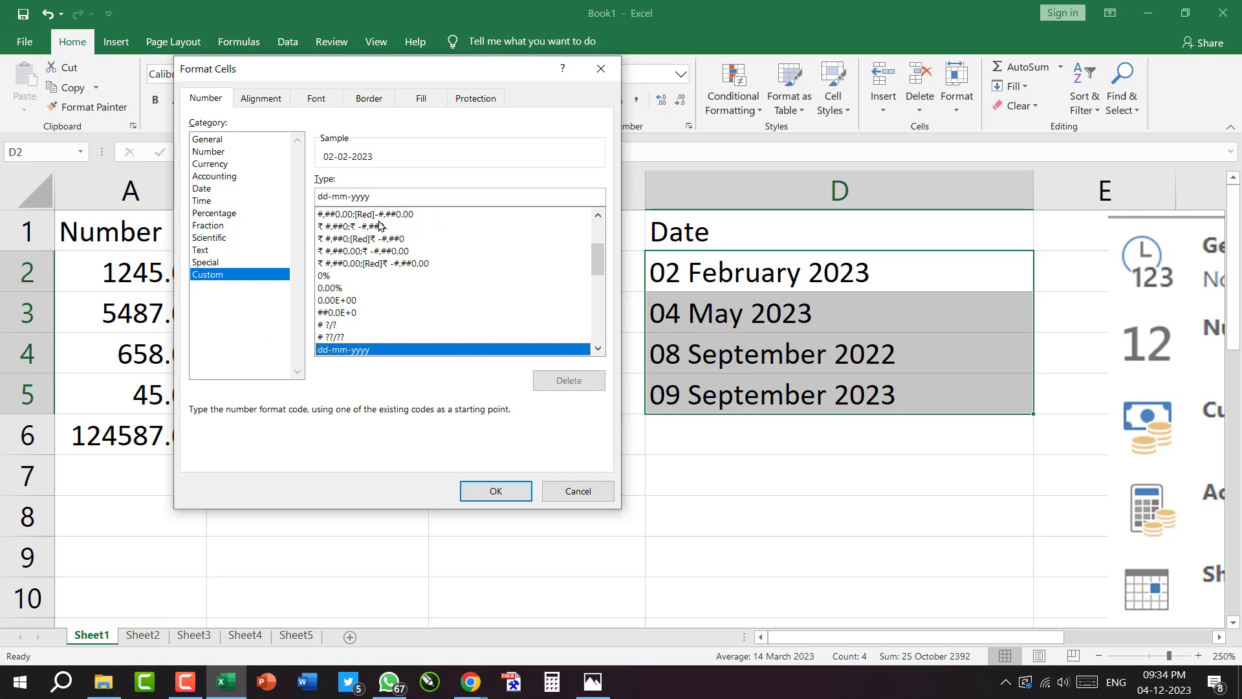
scroll(382, 307, down, 8)
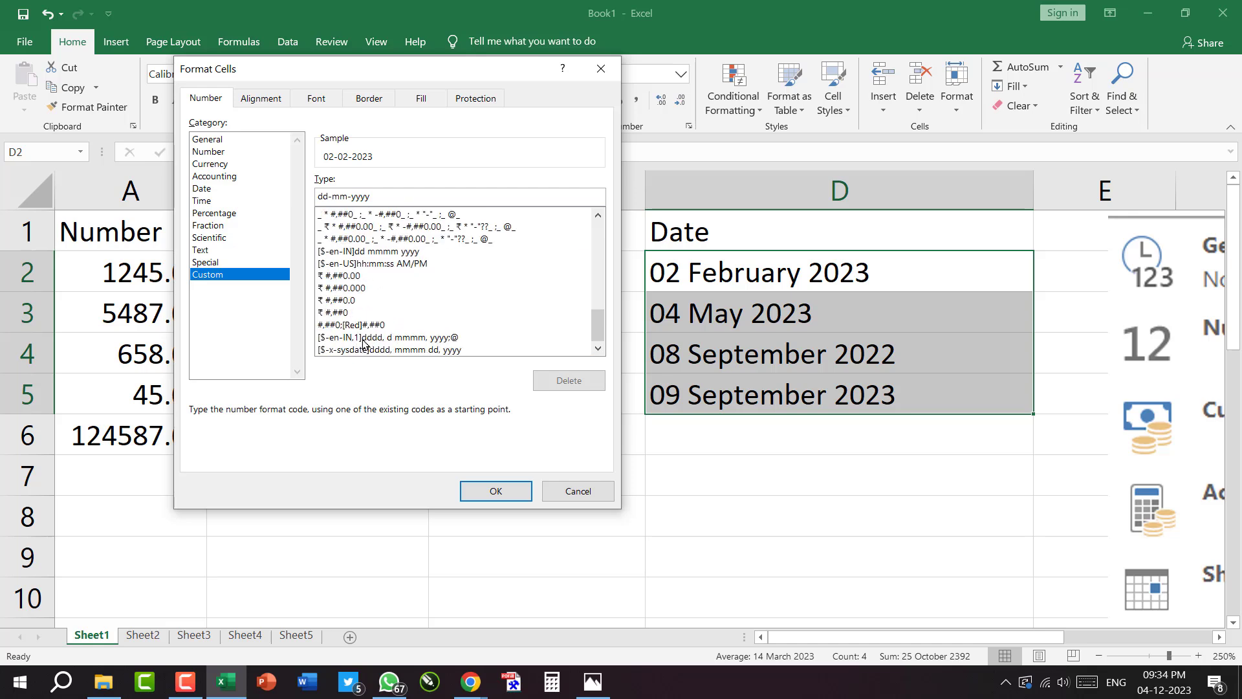
scroll(364, 340, up, 15)
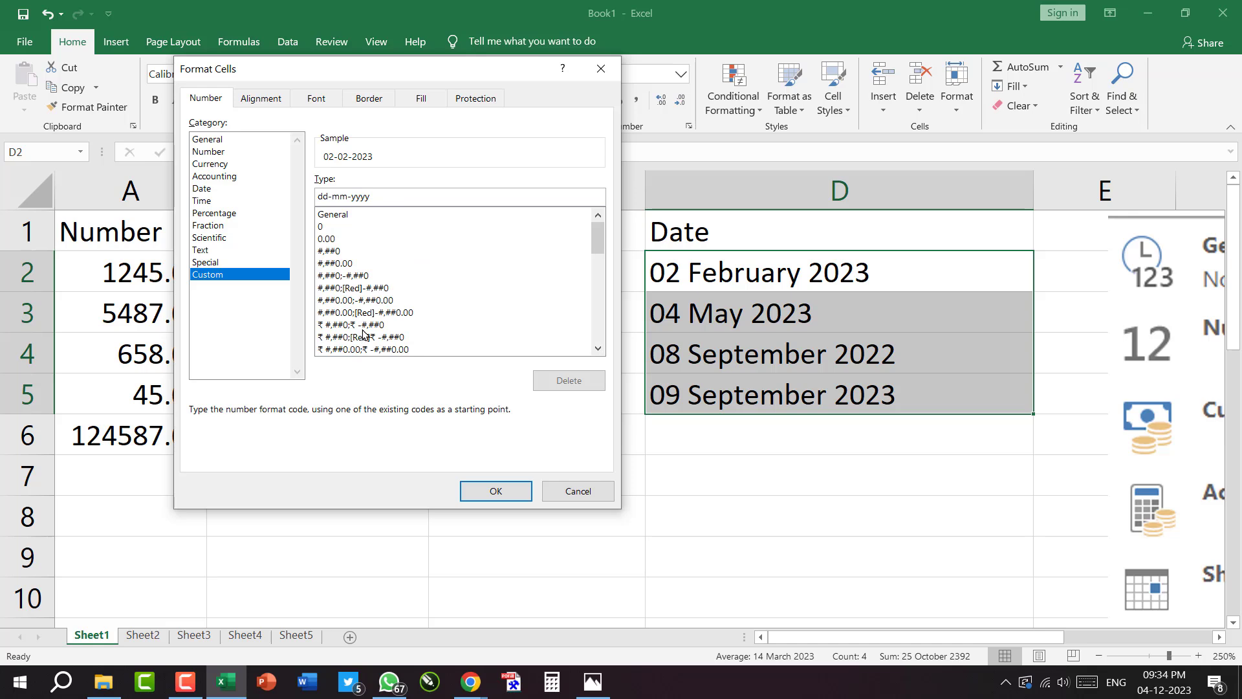
scroll(364, 335, down, 8)
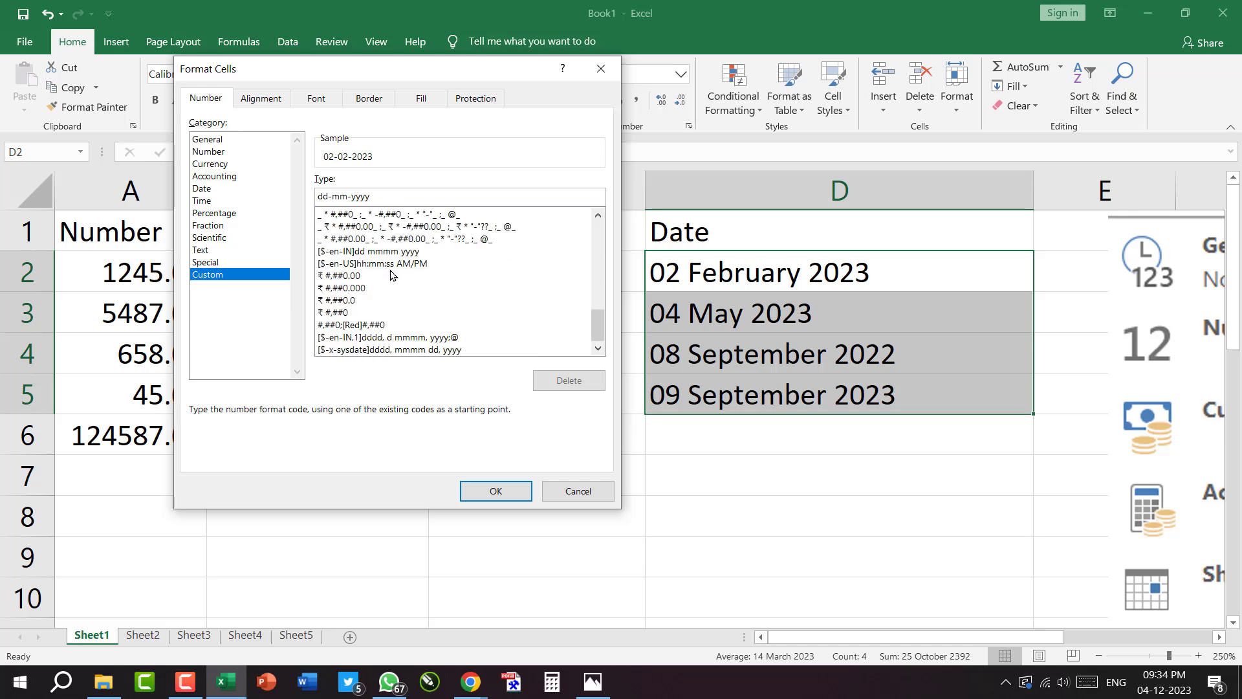
scroll(356, 324, up, 3)
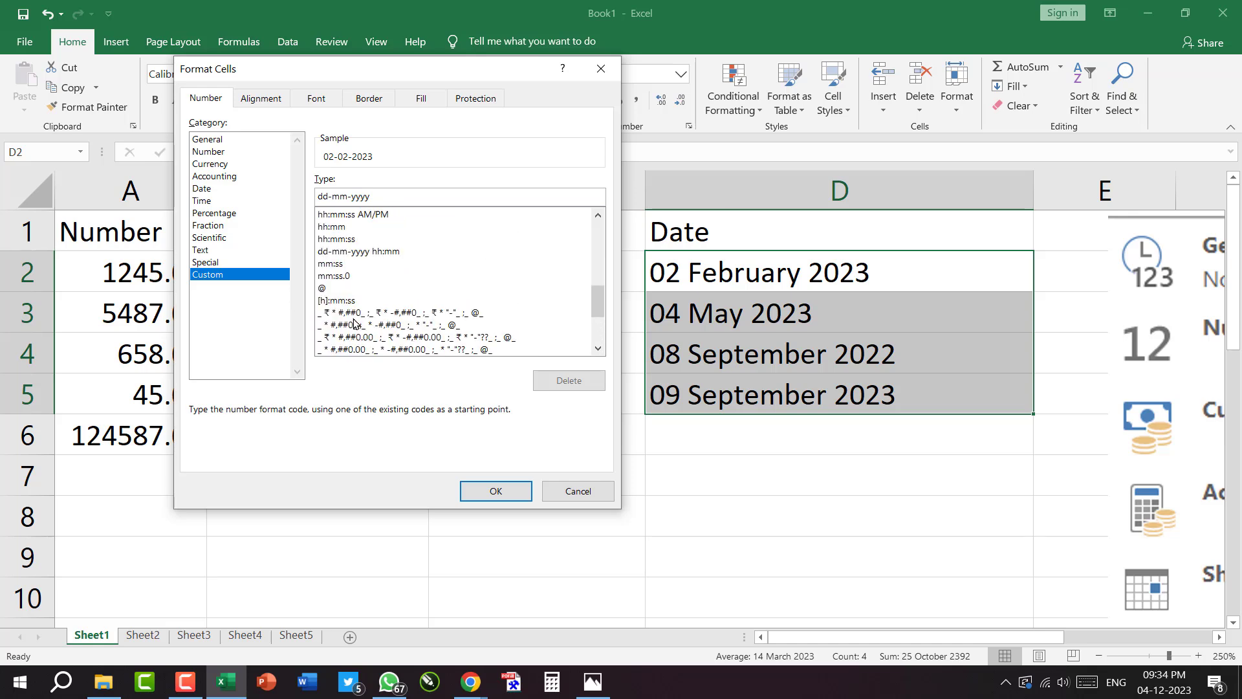
scroll(346, 286, up, 3)
click(338, 276)
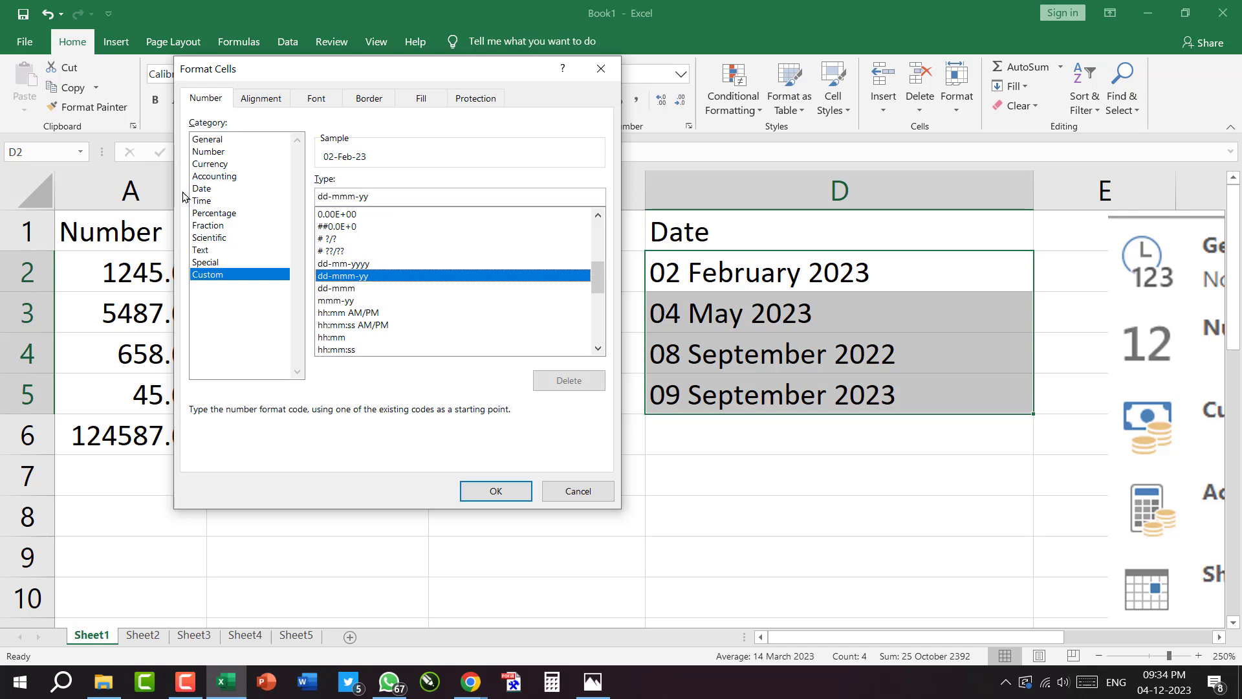
Insert the locale prefix [$-420] and a space in front of the dd-mmm-yy code.
click(349, 199)
key(Home)
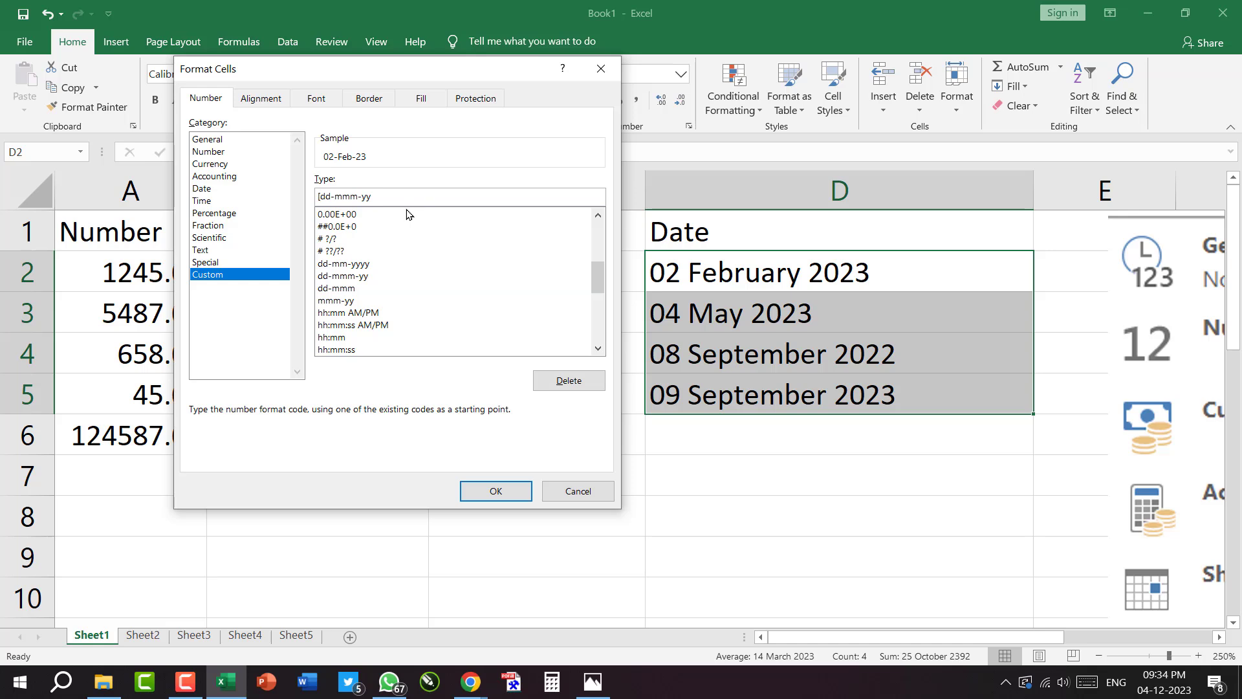
text([$-420])
Lengthen the day part to dddd and the year part to yyyy, and add a letter to the month part.
click(356, 196)
text(d)
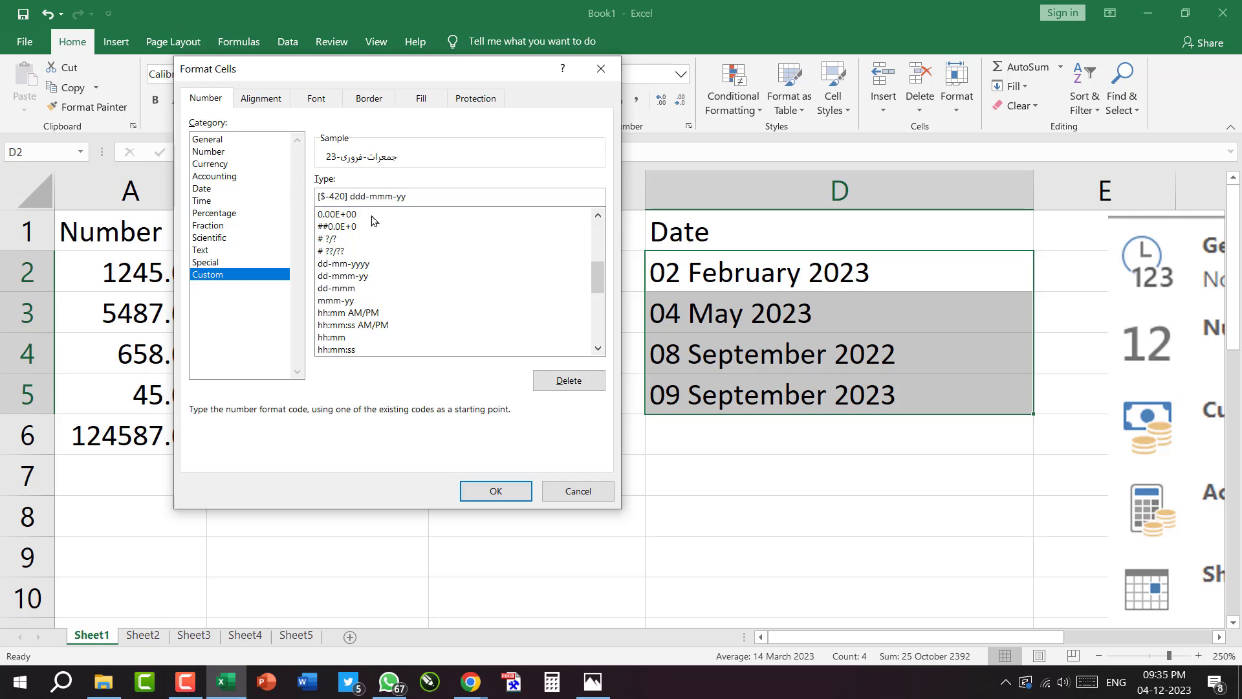
text(d)
click(389, 196)
text(m)
text(yy)
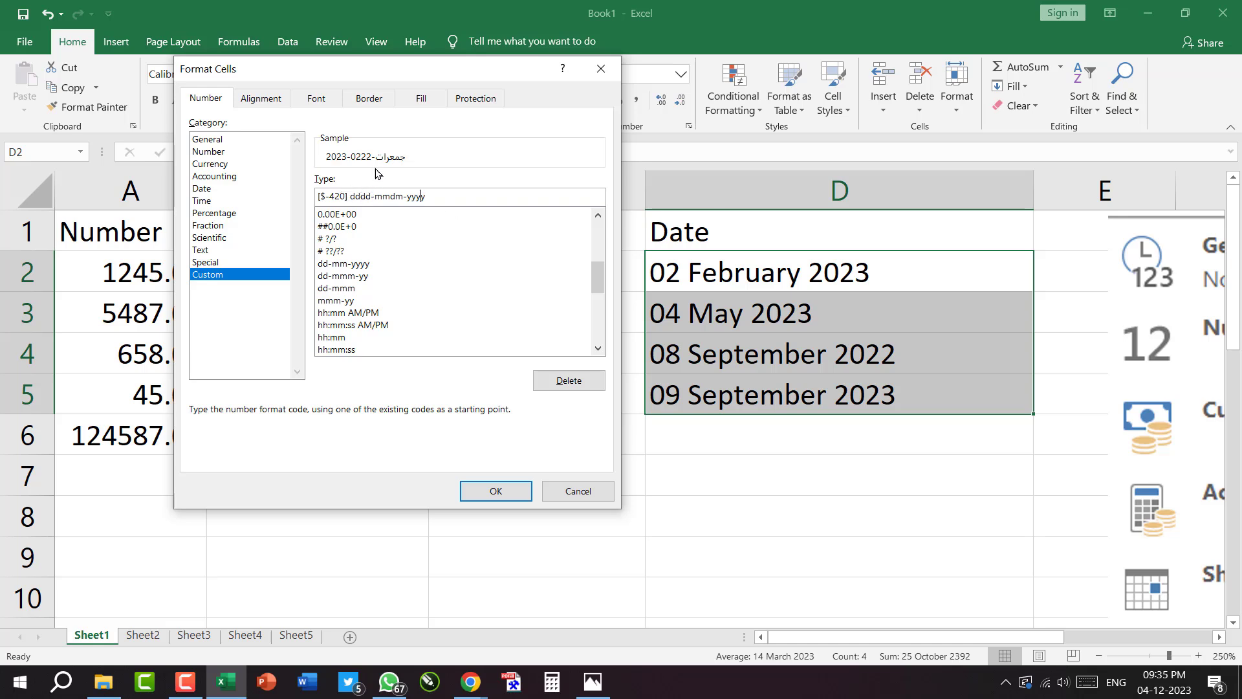
Swap the month and year parts so the code after the prefix reads dddd-yyyy-mmmm.
double_click(355, 191)
drag(356, 191, 342, 192)
click(360, 195)
click(437, 197)
click(390, 197)
drag(403, 196, 375, 196)
text(yyyy)
drag(415, 196, 396, 197)
text(mmm)
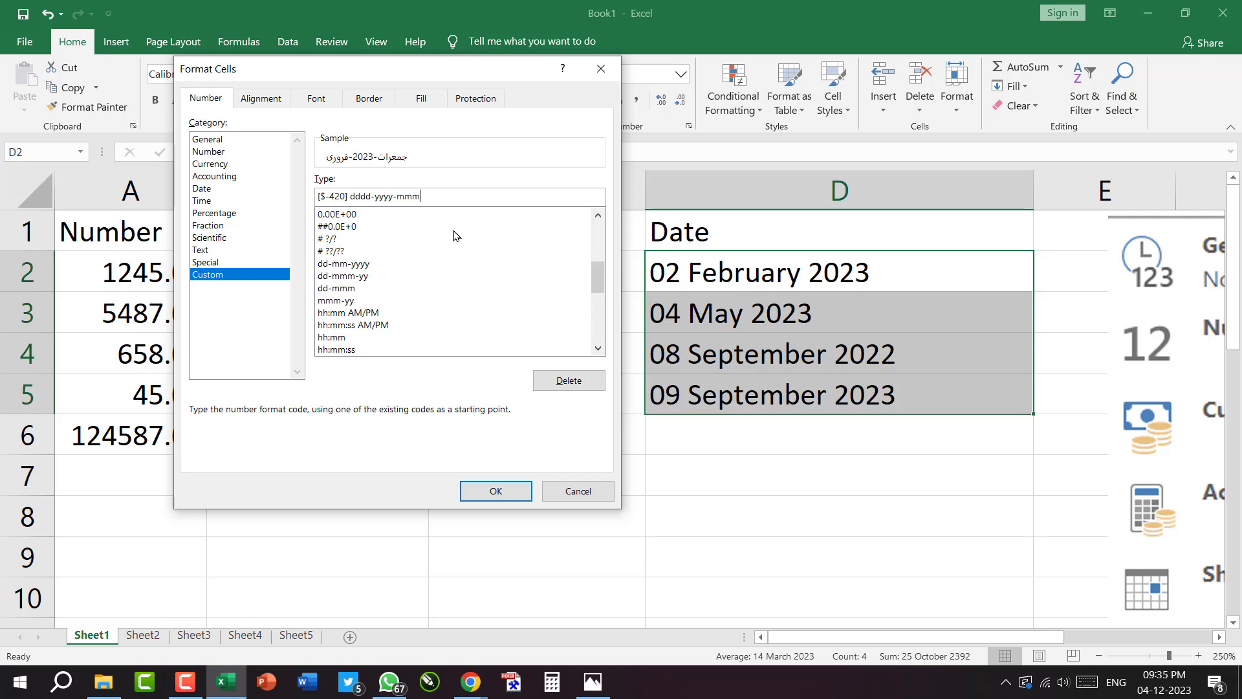
text(m)
Replace the code after the [$-420] prefix with ddddd/ mmmm/ yyyy.
drag(433, 197, 354, 196)
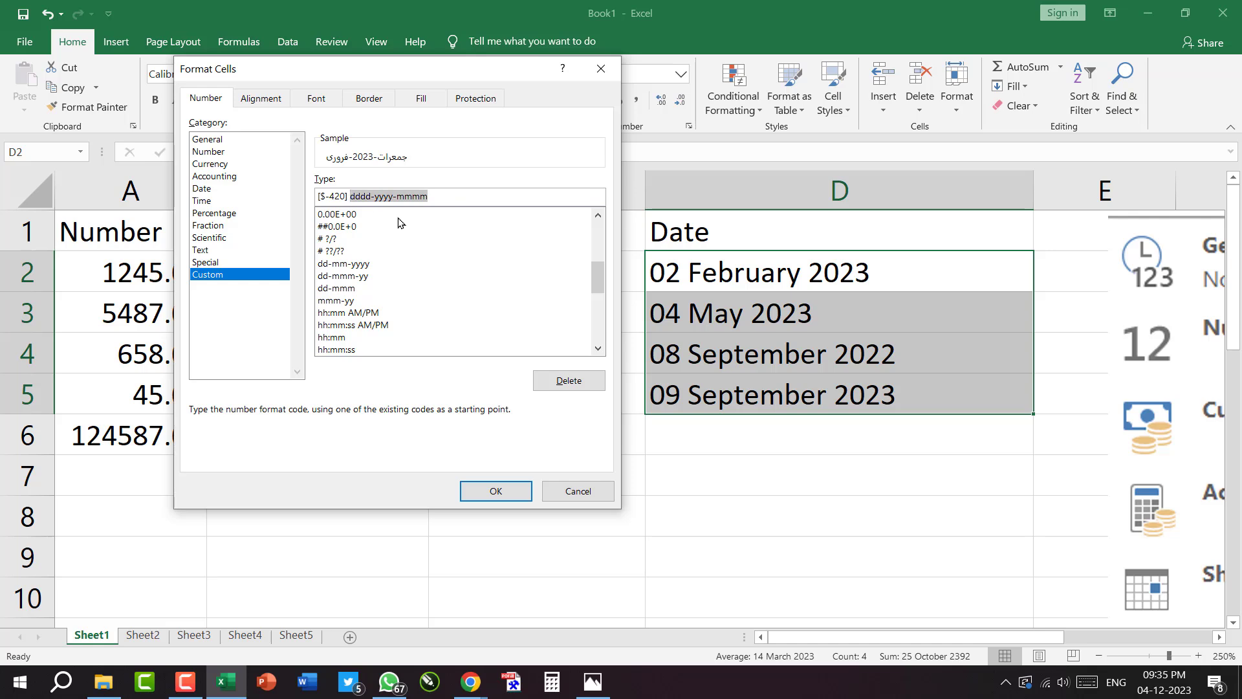
text(ddddd/)
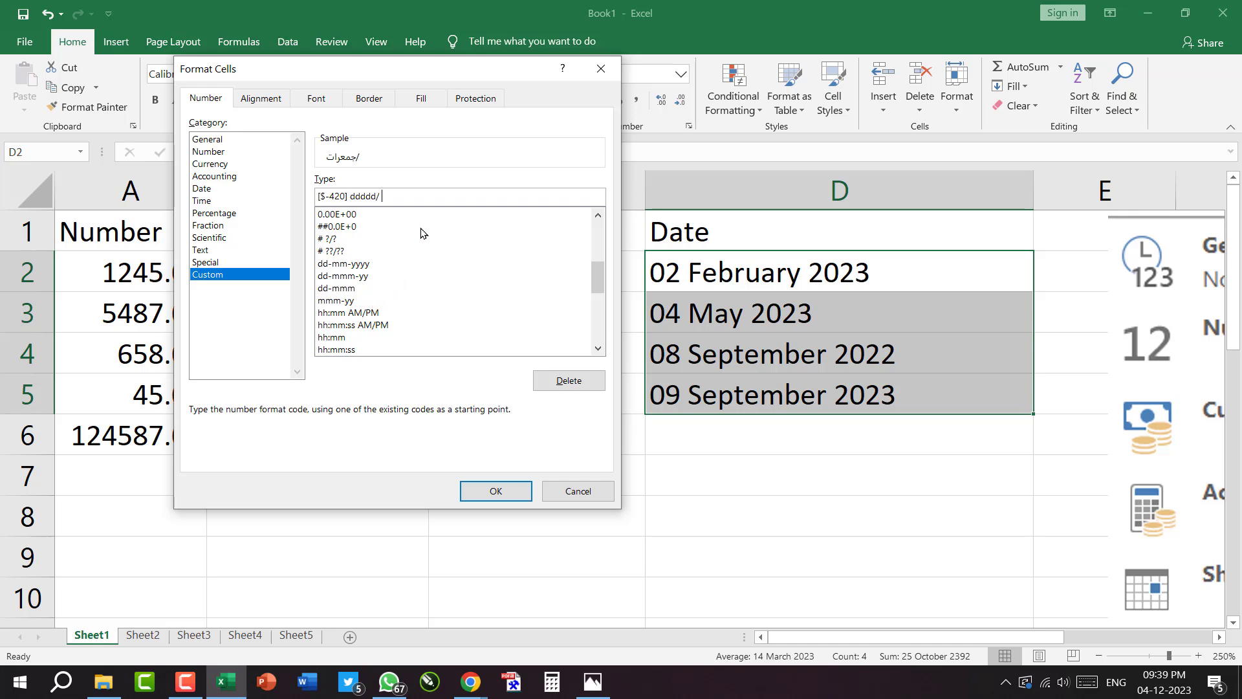
drag(401, 196, 351, 198)
click(389, 198)
text(mmmm/ yyyy)
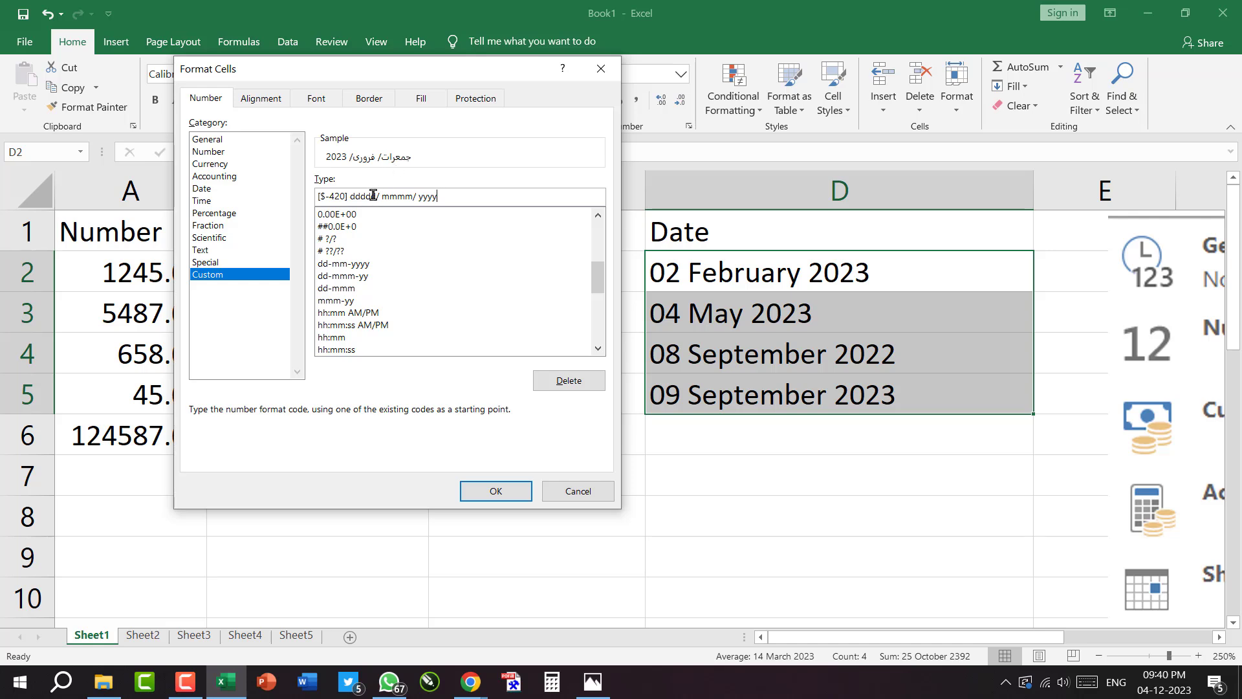
Shorten the day part to dd and move the year ahead of the month, making the code dd/ yyyy/ mmmm/.
drag(375, 196, 360, 198)
key(BackSpace)
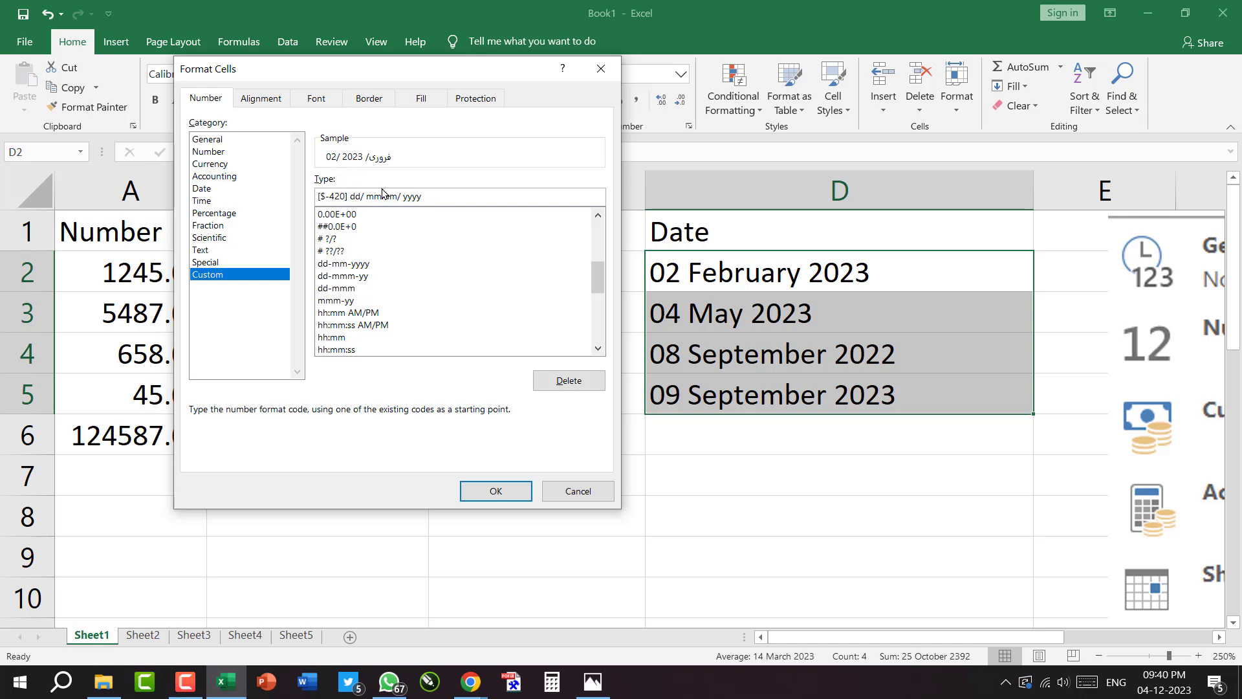
drag(422, 195, 399, 195)
key(ctrl+c)
key(BackSpace)
key(Left)
key(Left)
key(Left)
key(Left)
key(Left)
key(ctrl+v)
text(/)
click(395, 196)
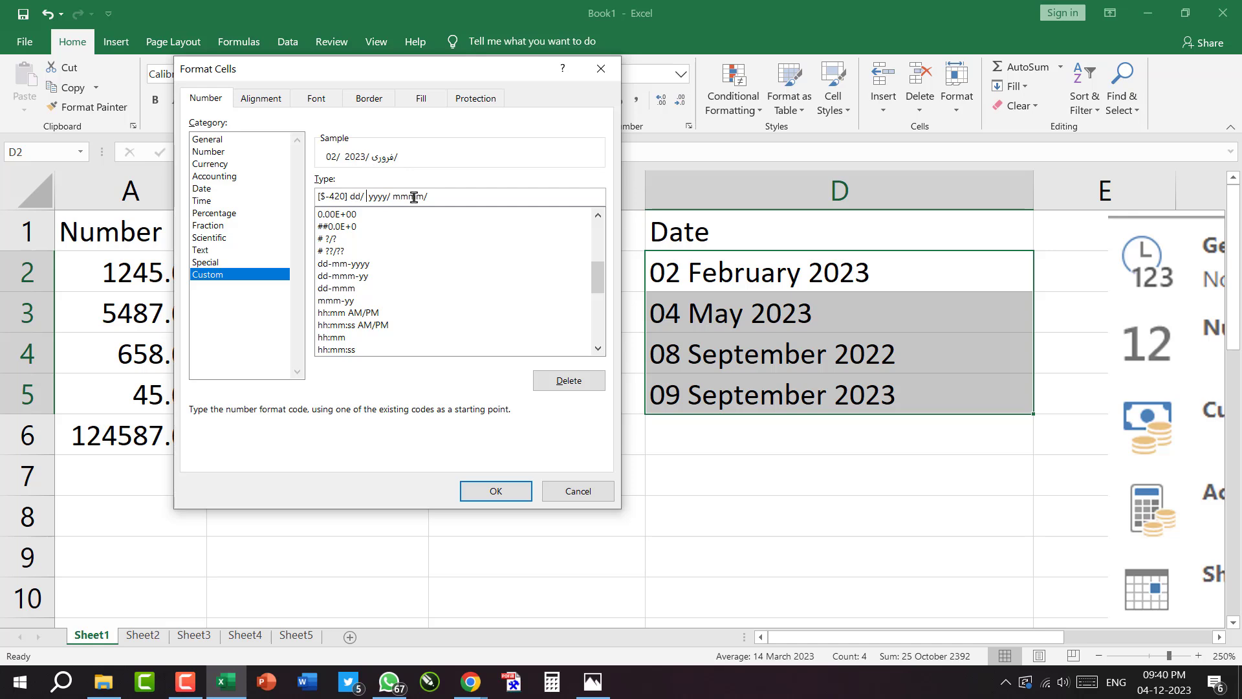
Replace the code after the [$-420] prefix with dd/ yyy / mmmm.
drag(443, 196, 354, 196)
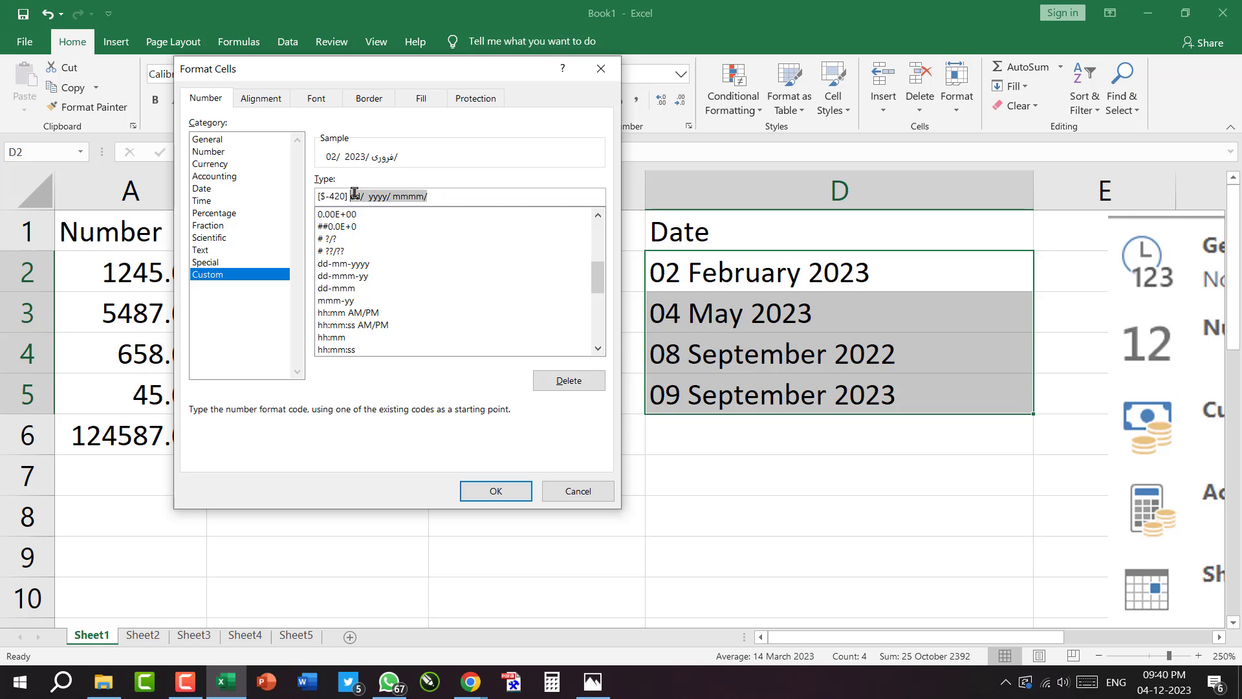
key(BackSpace)
text(dd/)
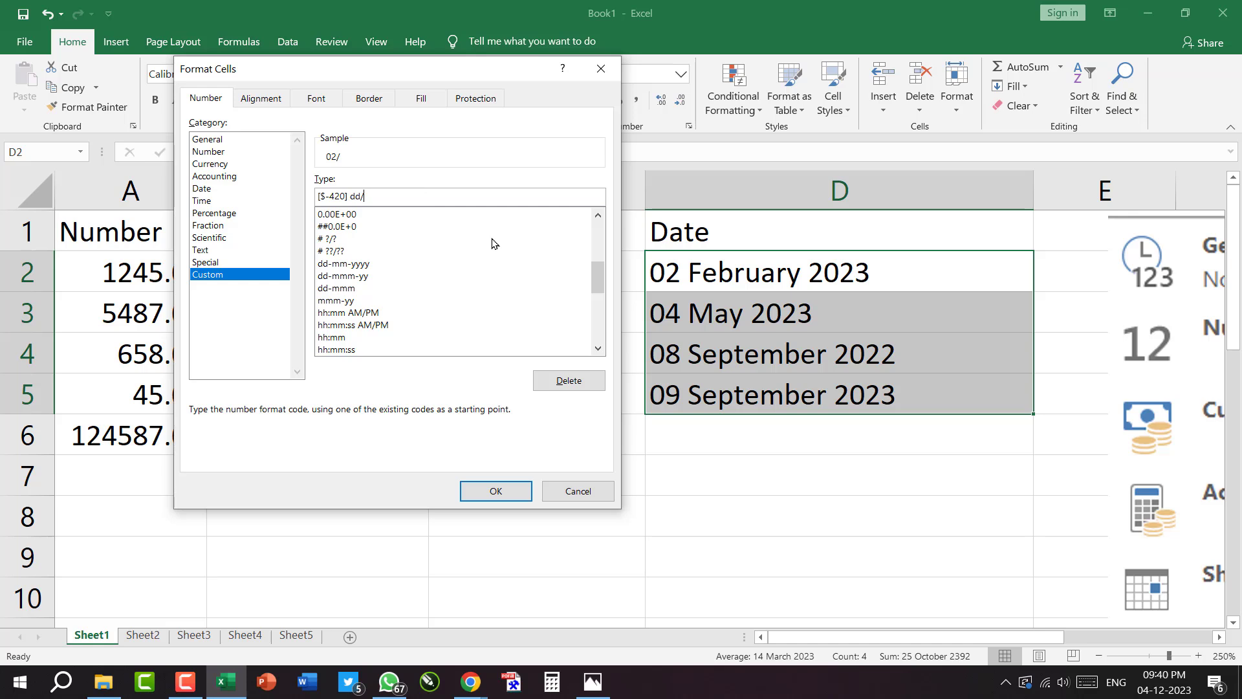
text( yyy / mmmm)
Move the month part ahead of the year, making the code after the prefix dd/ mmmm yyy /.
drag(421, 198, 386, 199)
double_click(390, 198)
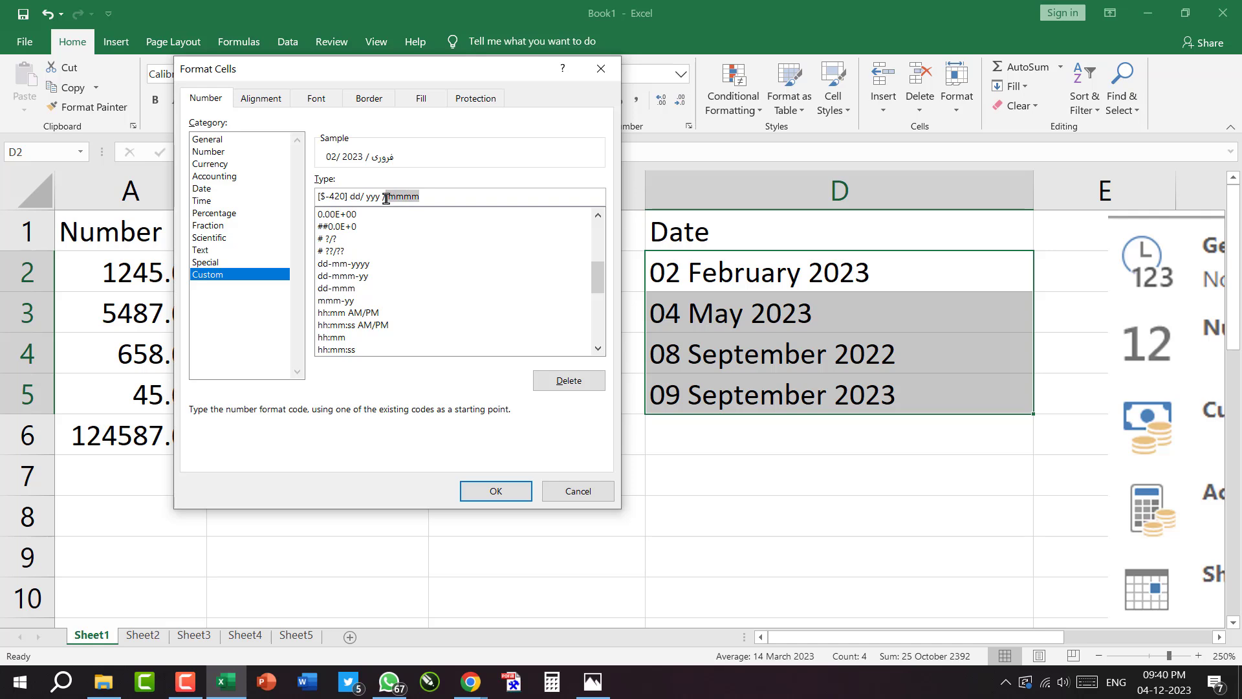
key(BackSpace)
click(363, 196)
text(mmmm)
Replace the code after the [$-420] prefix with mmm/dddd/yyyy and apply the format to the Date cells.
drag(425, 196, 360, 196)
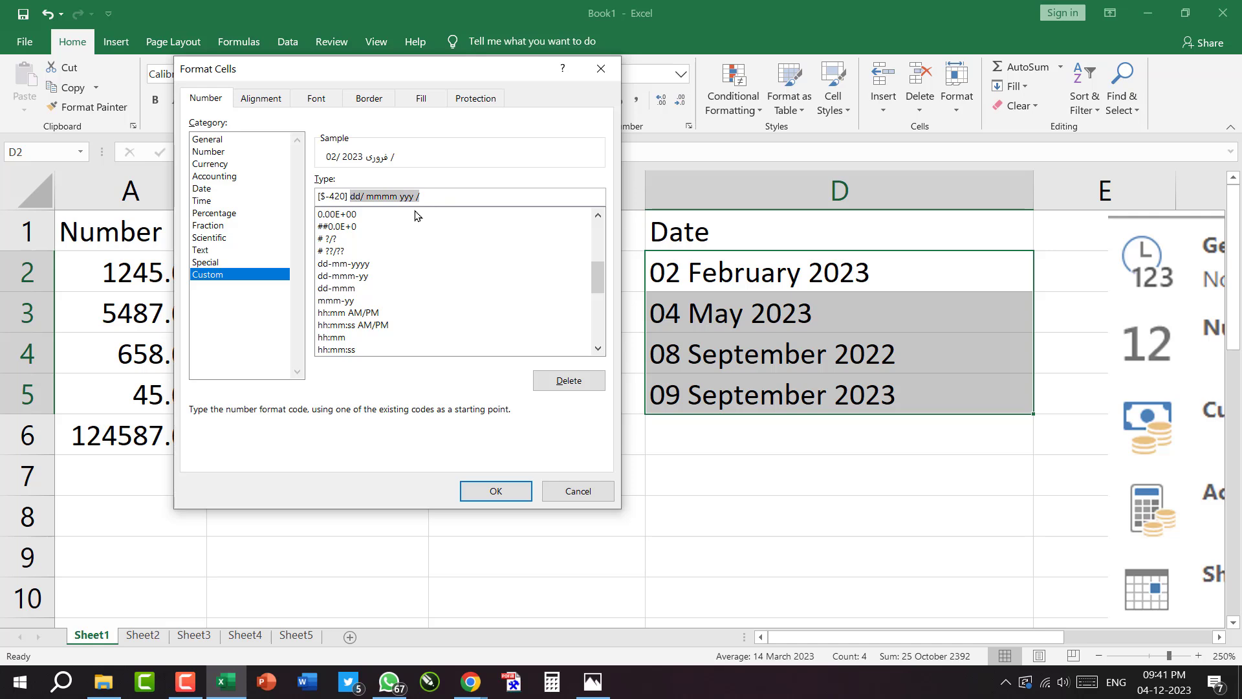
text(mmm)
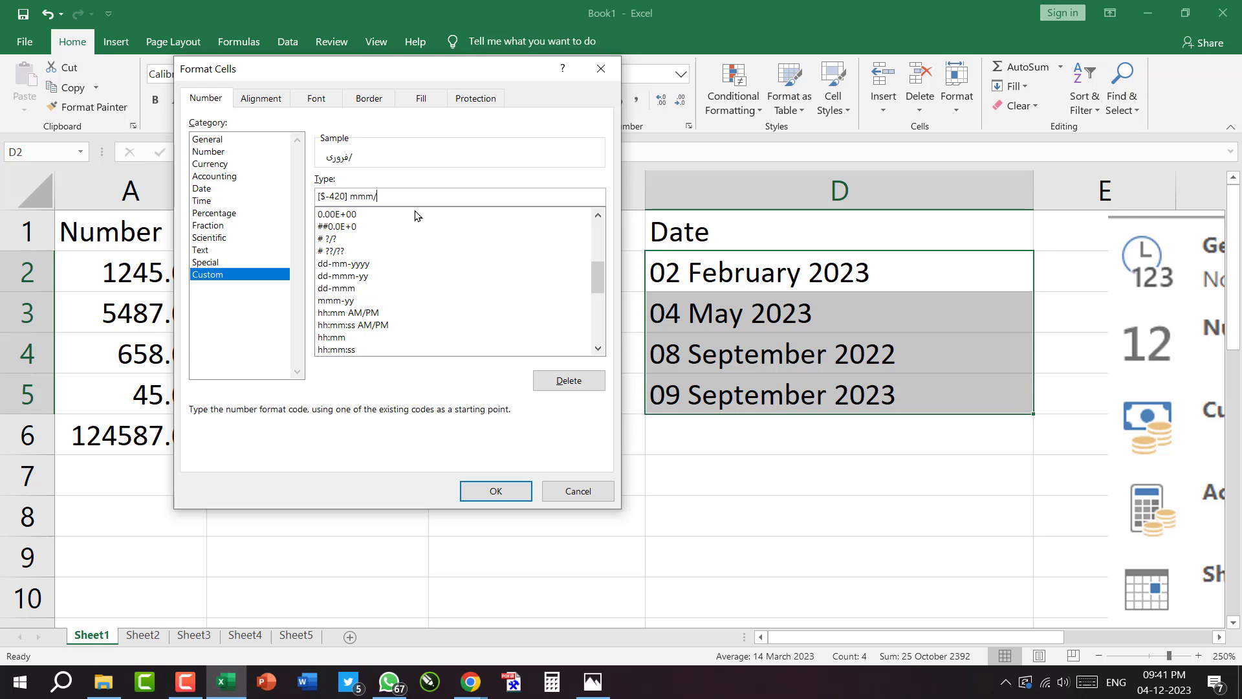
text(/ddd)
text(/yyyy)
click(383, 196)
key(BackSpace)
click(379, 195)
text(dd)
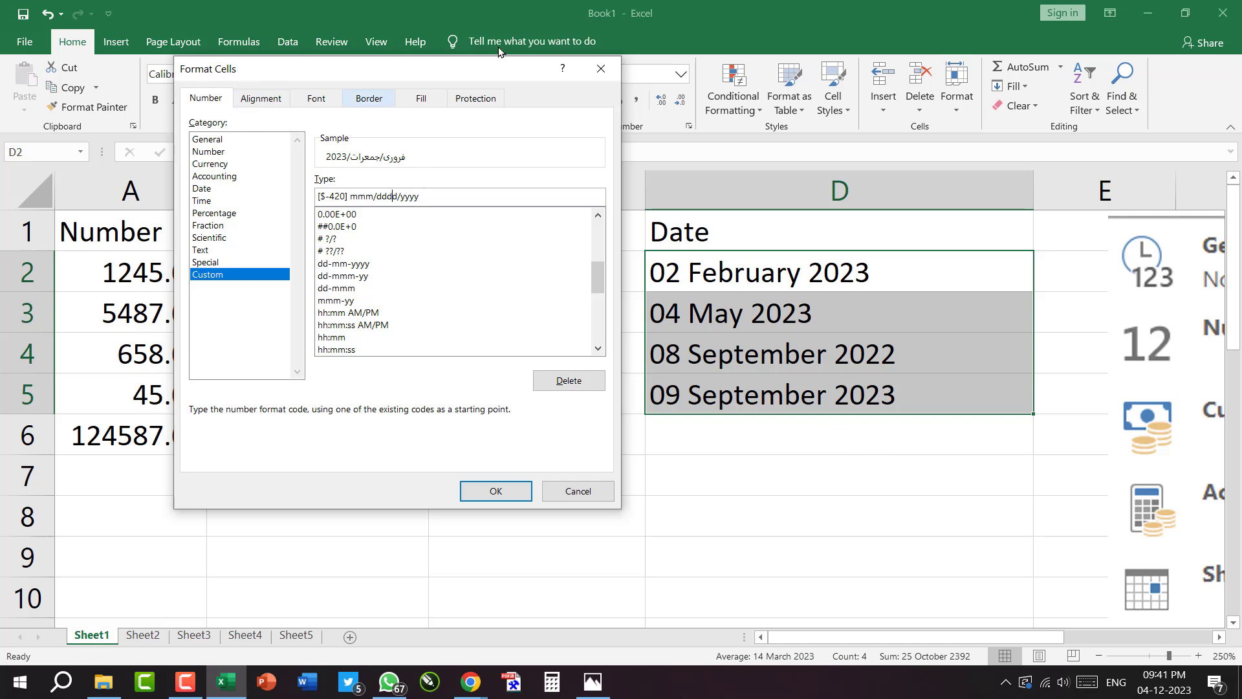
click(495, 491)
click(704, 241)
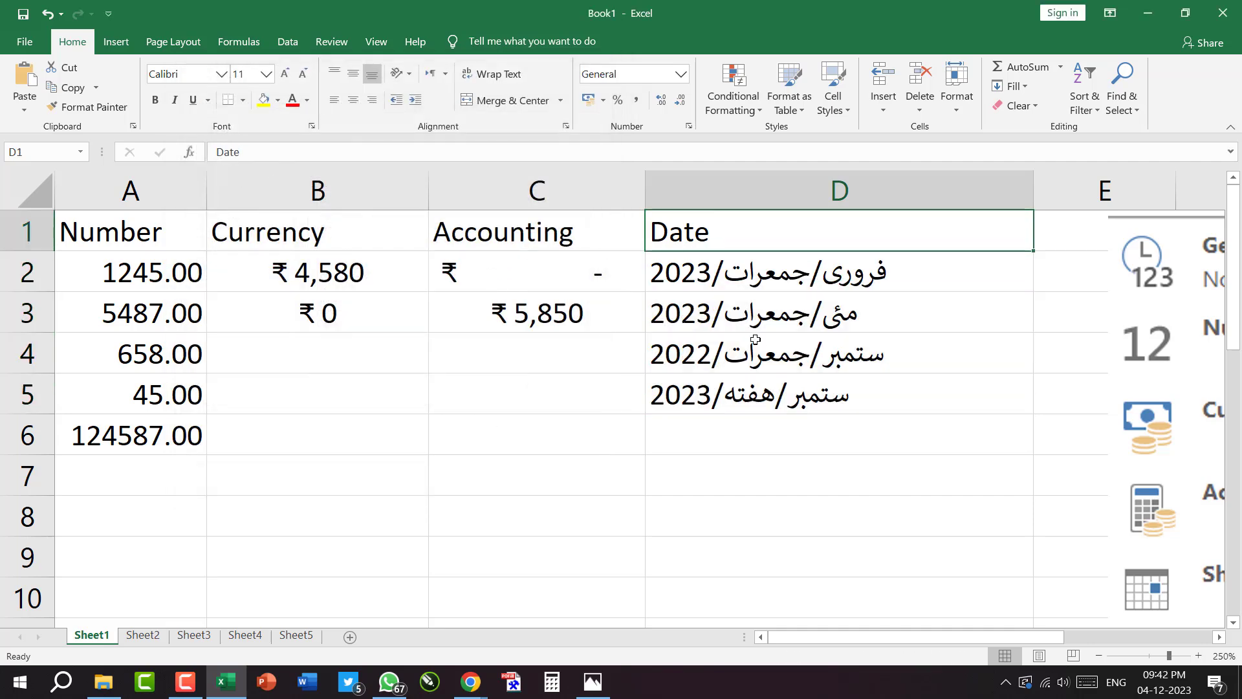
Look through the format types in the number-format picture, moving it over column D and back beside the dates.
click(723, 281)
drag(1198, 382, 824, 380)
scroll(863, 440, down, 3)
scroll(863, 440, down, 1)
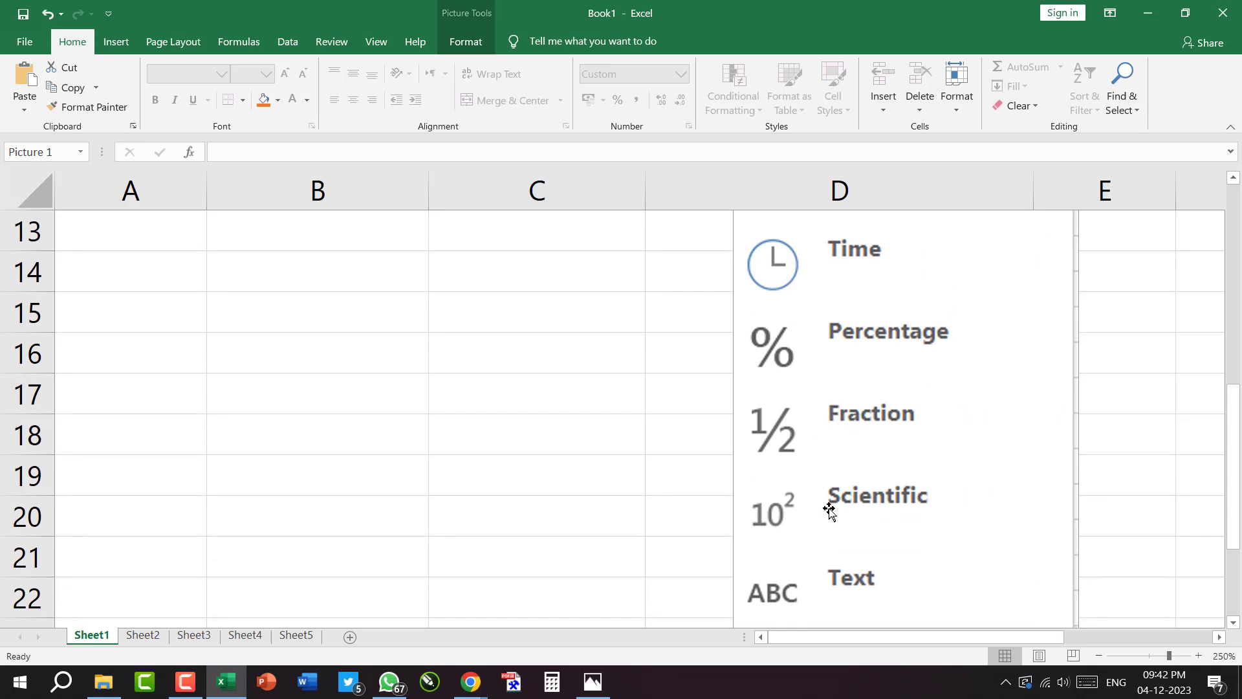
scroll(823, 497, down, 1)
scroll(816, 467, up, 5)
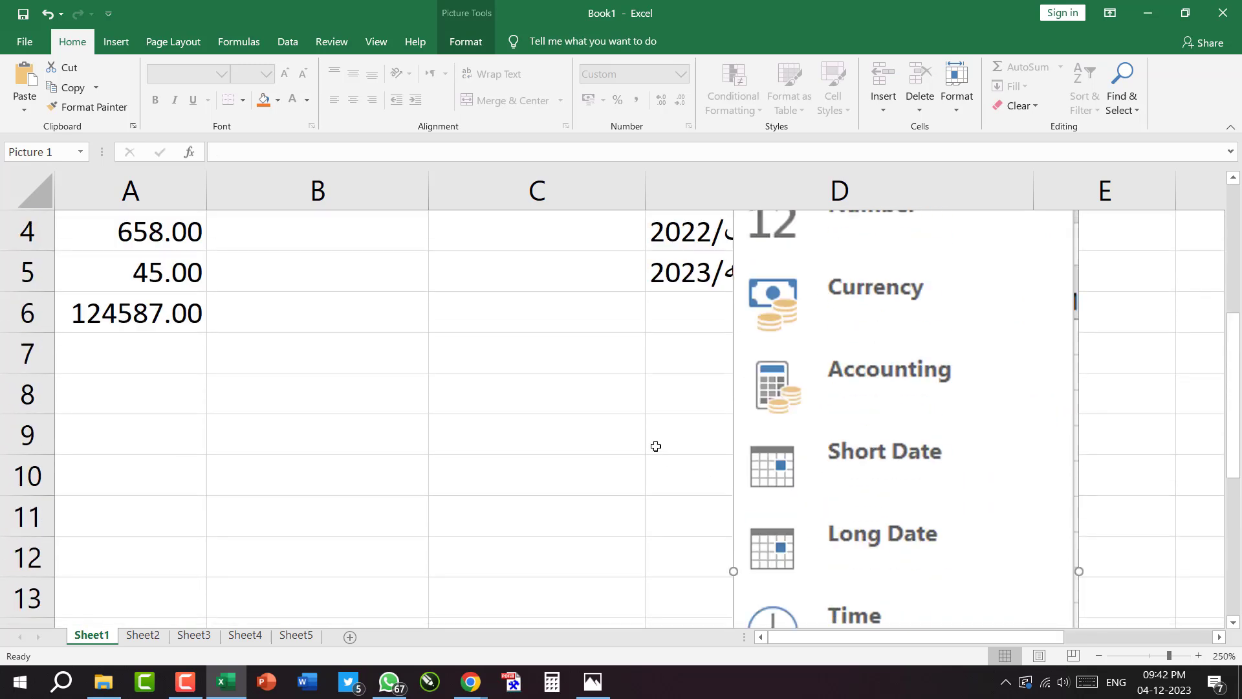
drag(826, 374, 1043, 397)
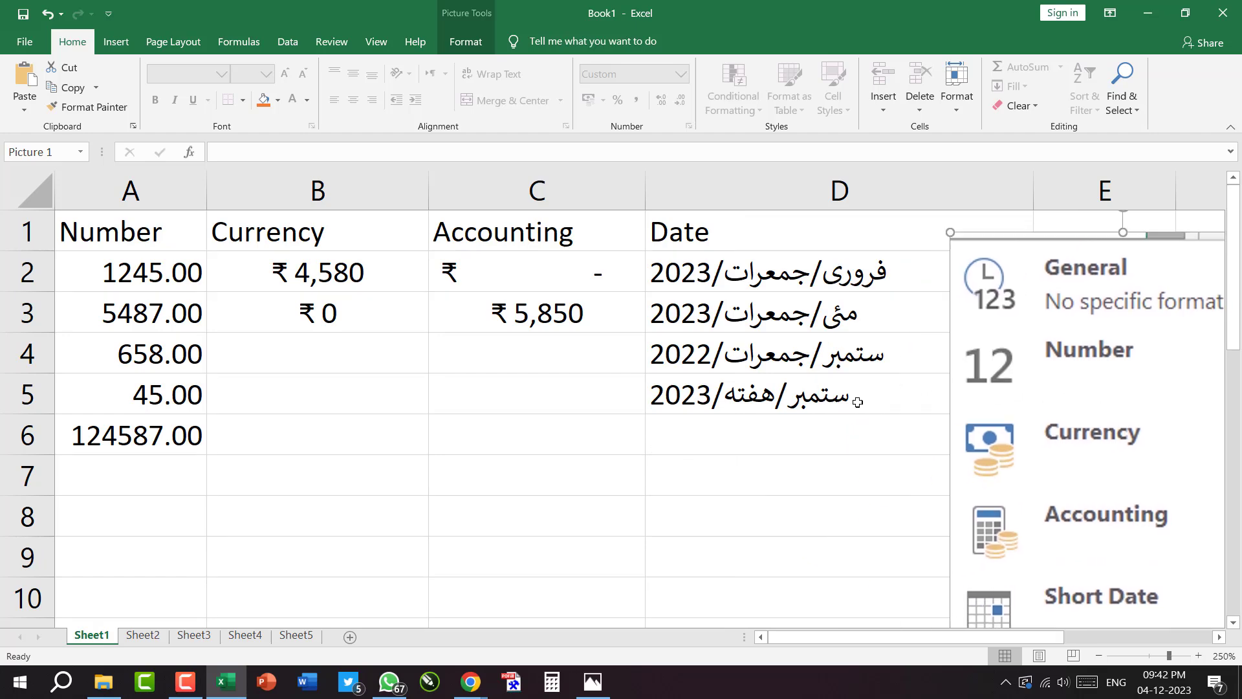
Open the Save As page, return to the sheet without saving, and shift the number-format picture over the Date column.
key(ctrl+s)
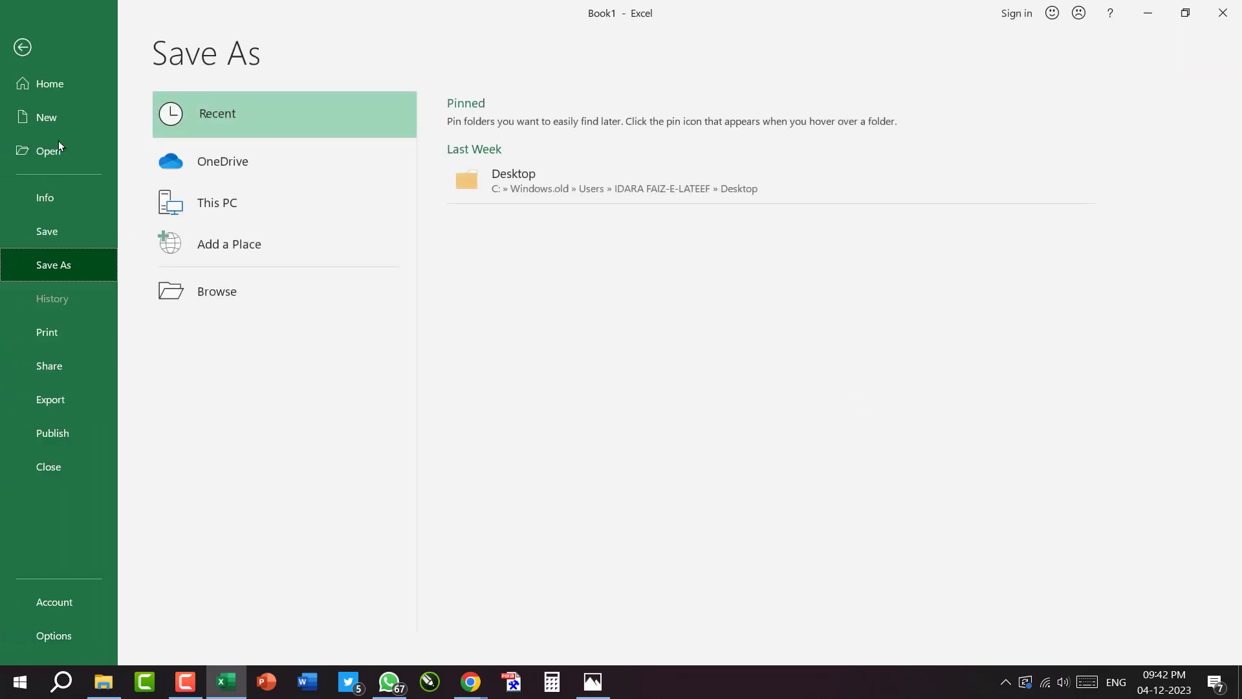
click(19, 41)
click(716, 382)
drag(1061, 259, 957, 290)
click(319, 527)
click(273, 473)
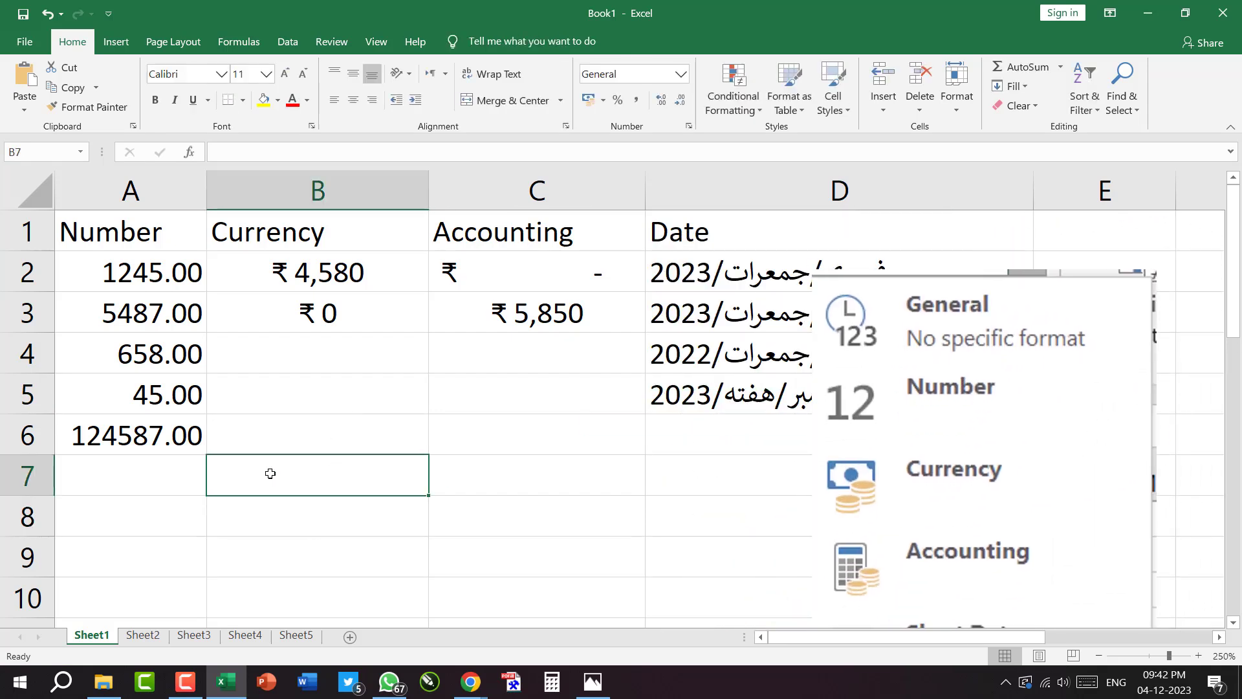
click(154, 492)
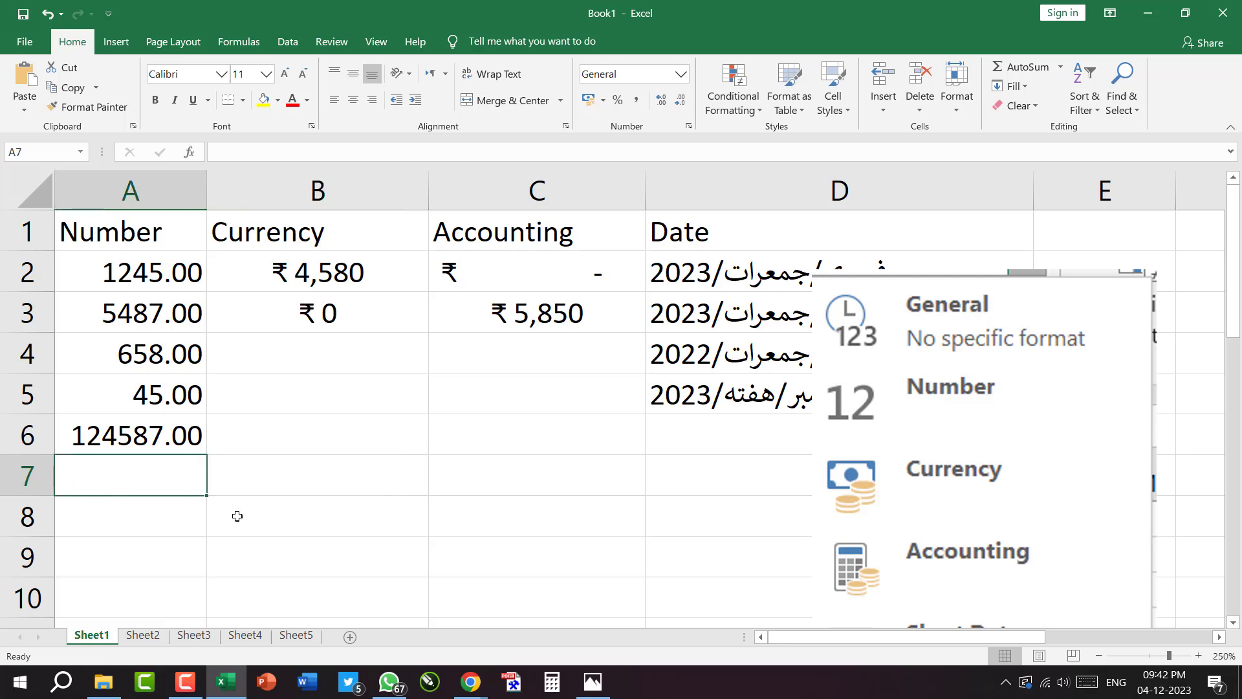
click(176, 512)
click(264, 526)
click(194, 480)
click(233, 484)
drag(176, 512, 263, 468)
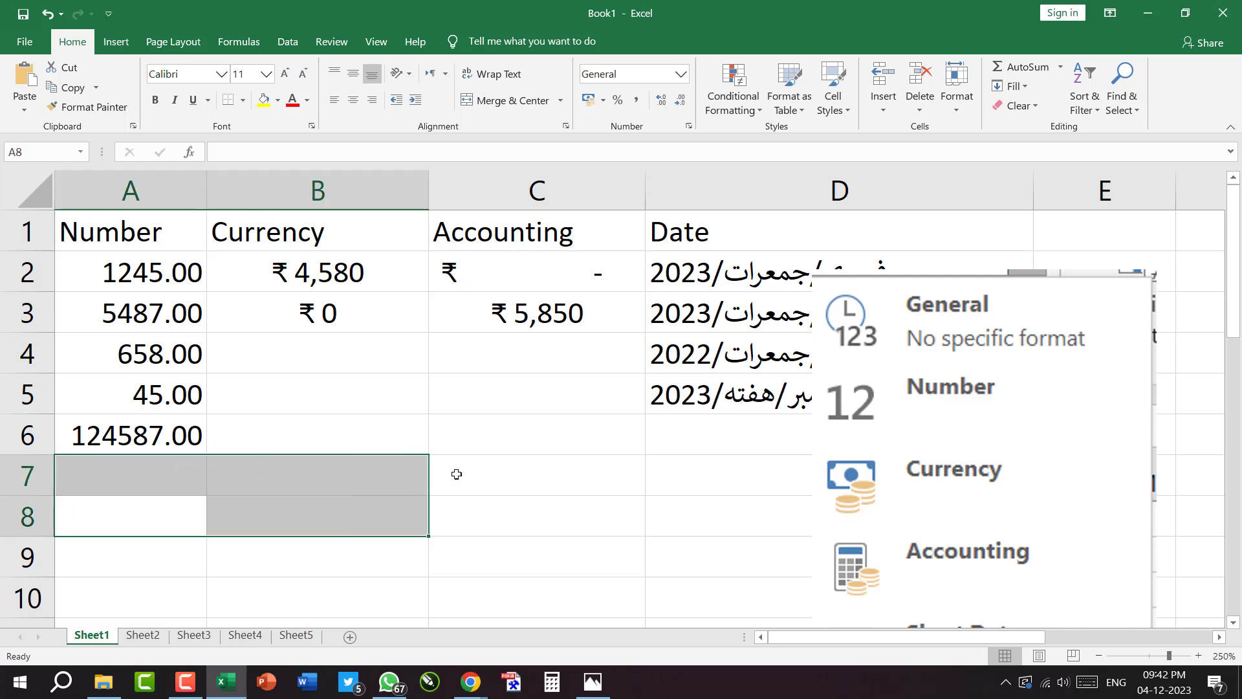
drag(454, 472, 349, 471)
drag(399, 524, 463, 516)
drag(413, 471, 442, 512)
drag(132, 477, 283, 521)
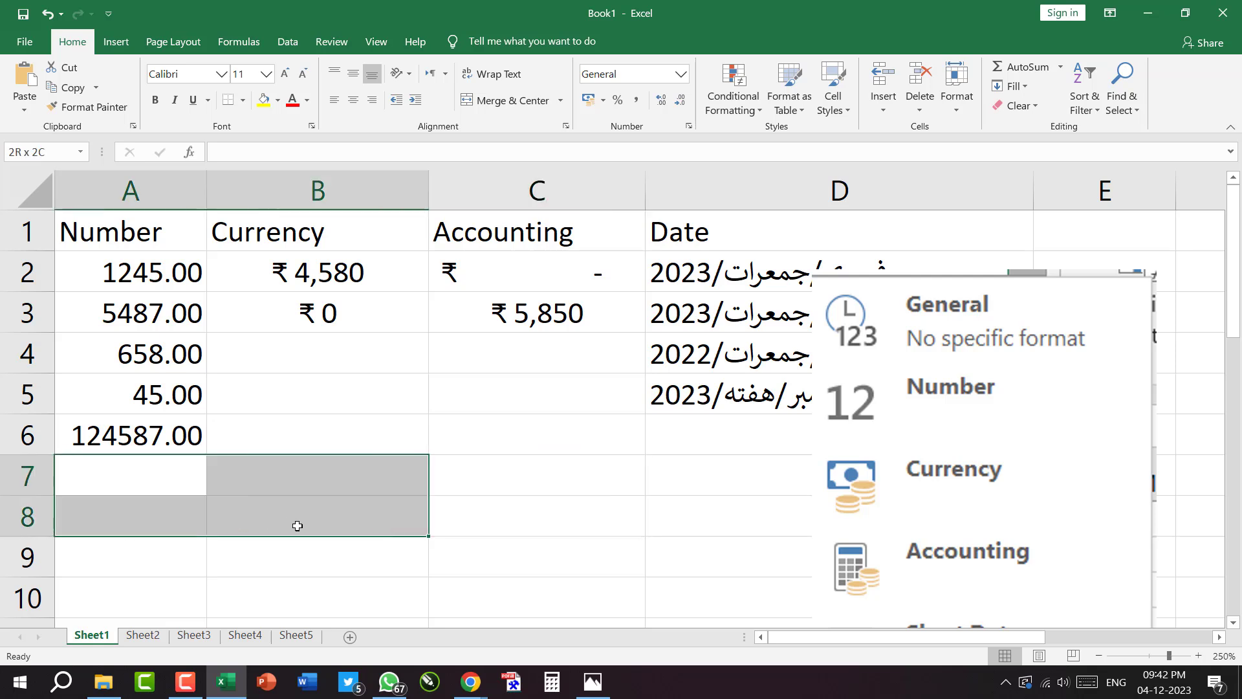
click(432, 527)
drag(406, 531, 138, 526)
drag(712, 515, 74, 522)
drag(133, 477, 568, 479)
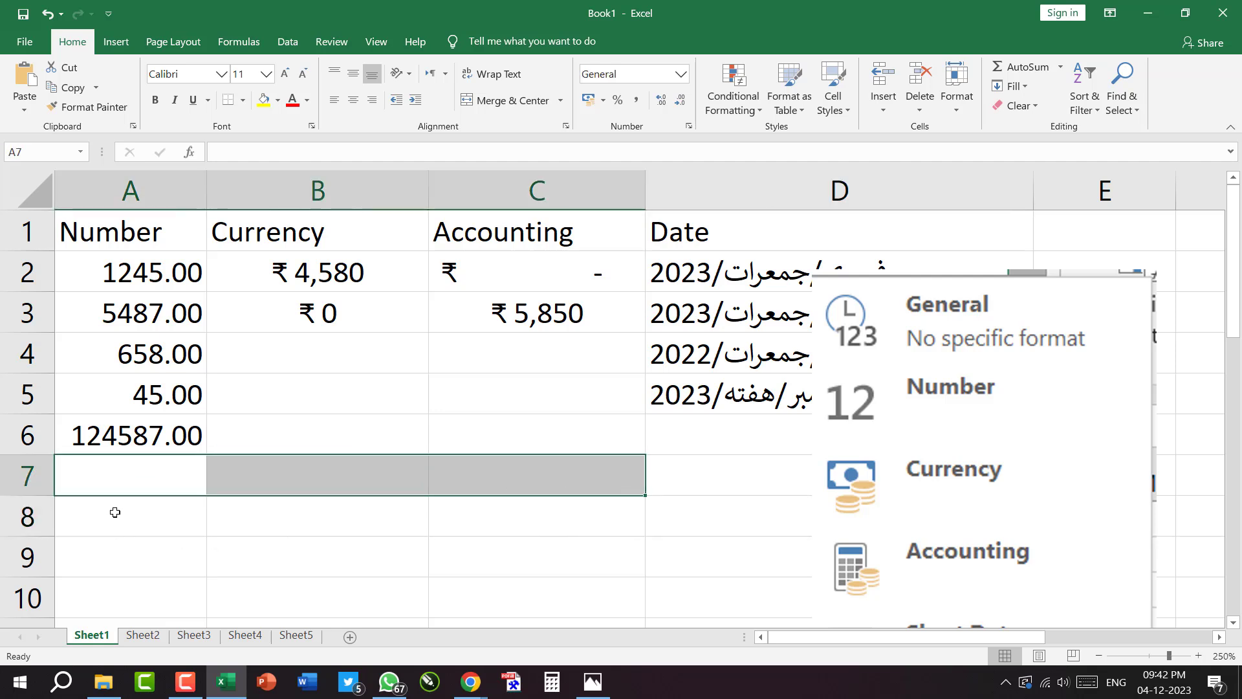
drag(97, 475, 489, 506)
drag(143, 477, 543, 476)
drag(100, 518, 492, 520)
drag(157, 491, 473, 486)
drag(131, 525, 186, 558)
Select A7:C8, view the list of available number formats, and close it without choosing one.
drag(140, 482, 466, 504)
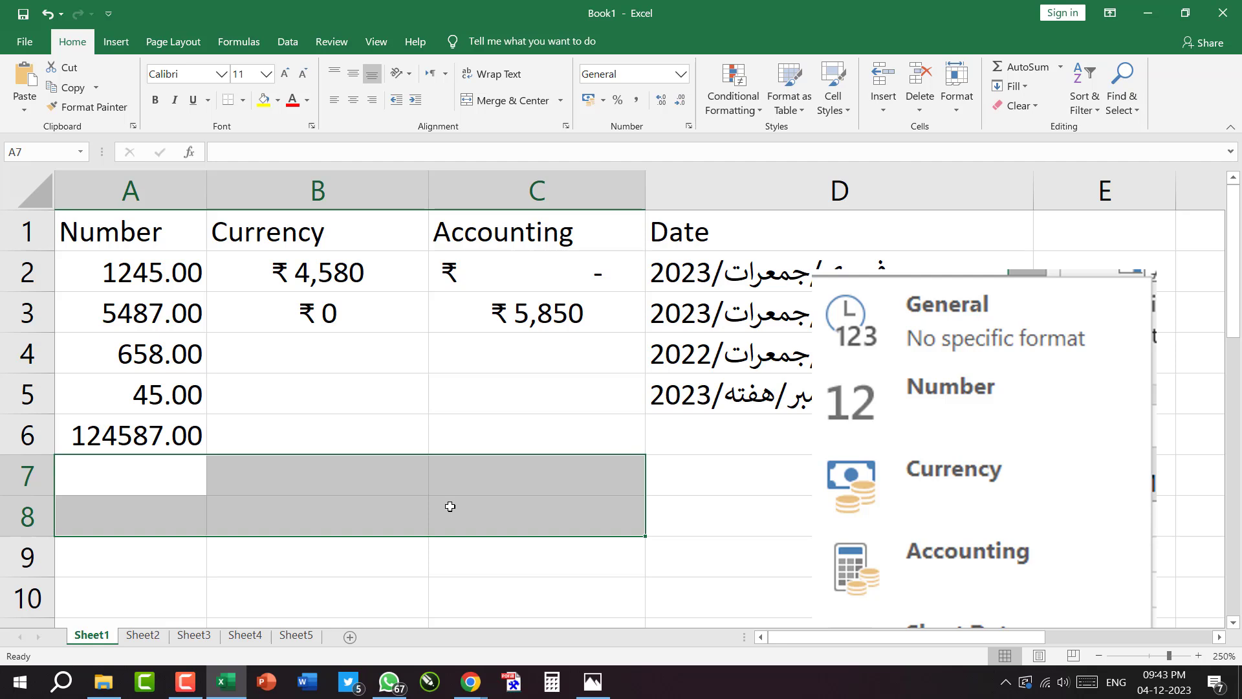
click(681, 76)
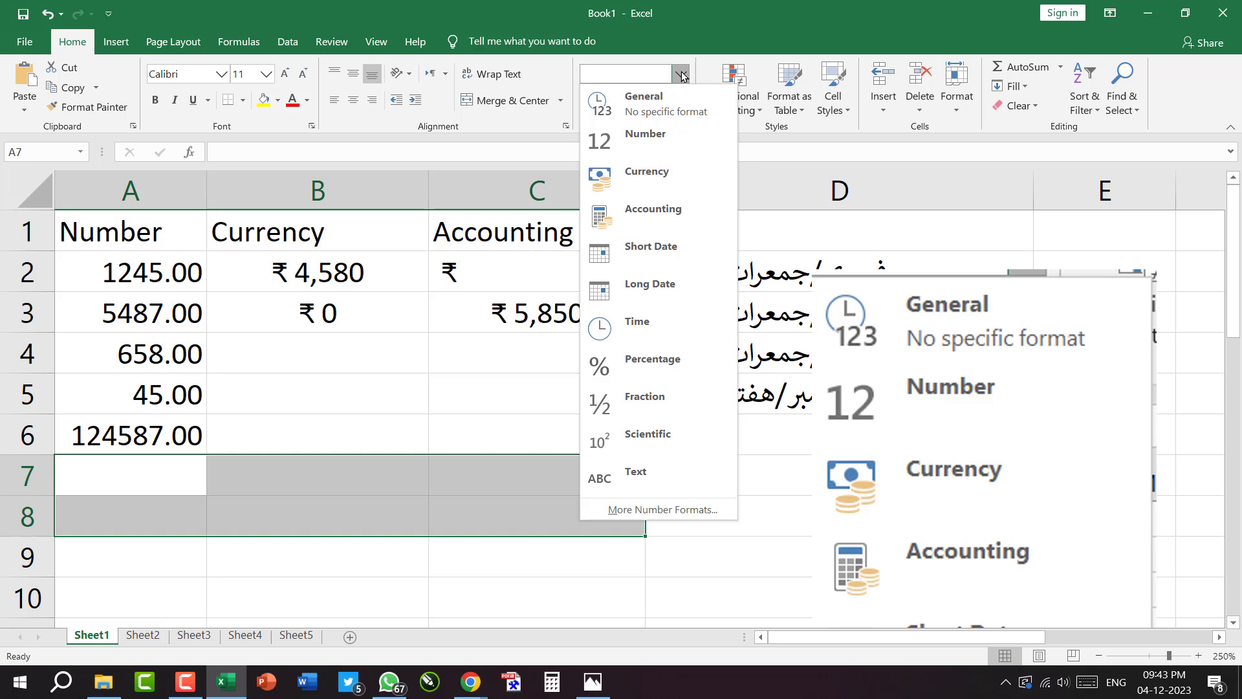
click(779, 186)
Move the number-format picture over columns A and B so it no longer covers the dates in column D.
click(837, 271)
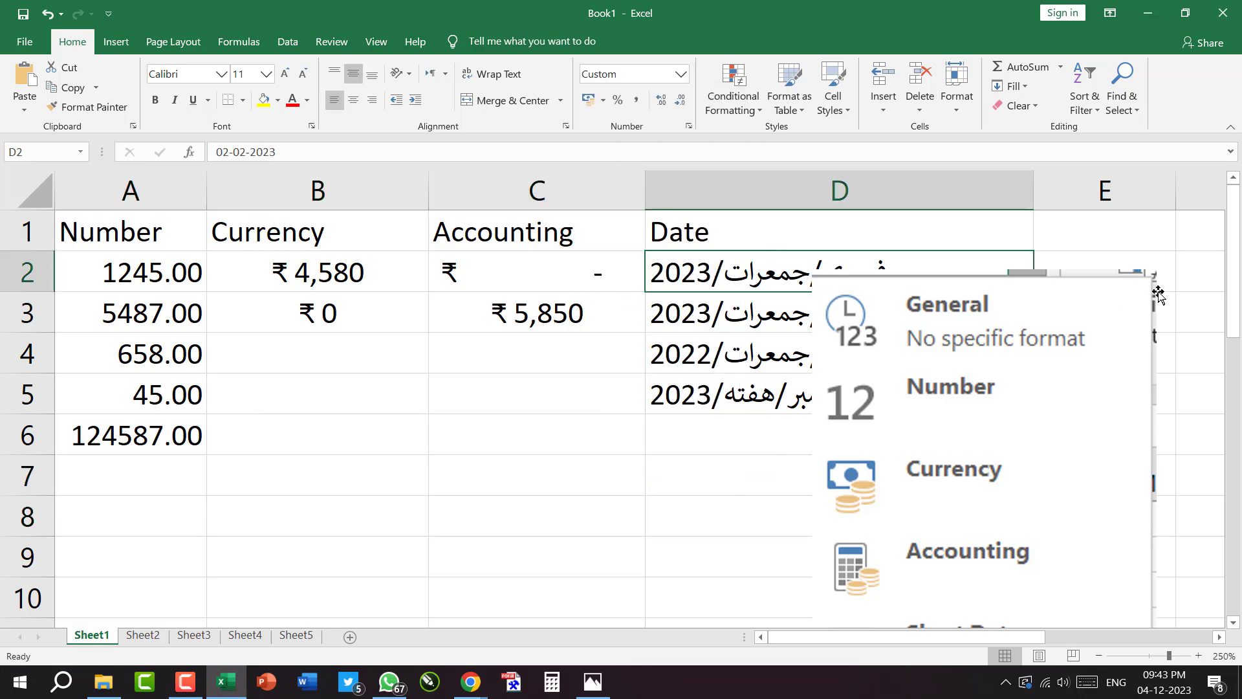
drag(1158, 295, 437, 234)
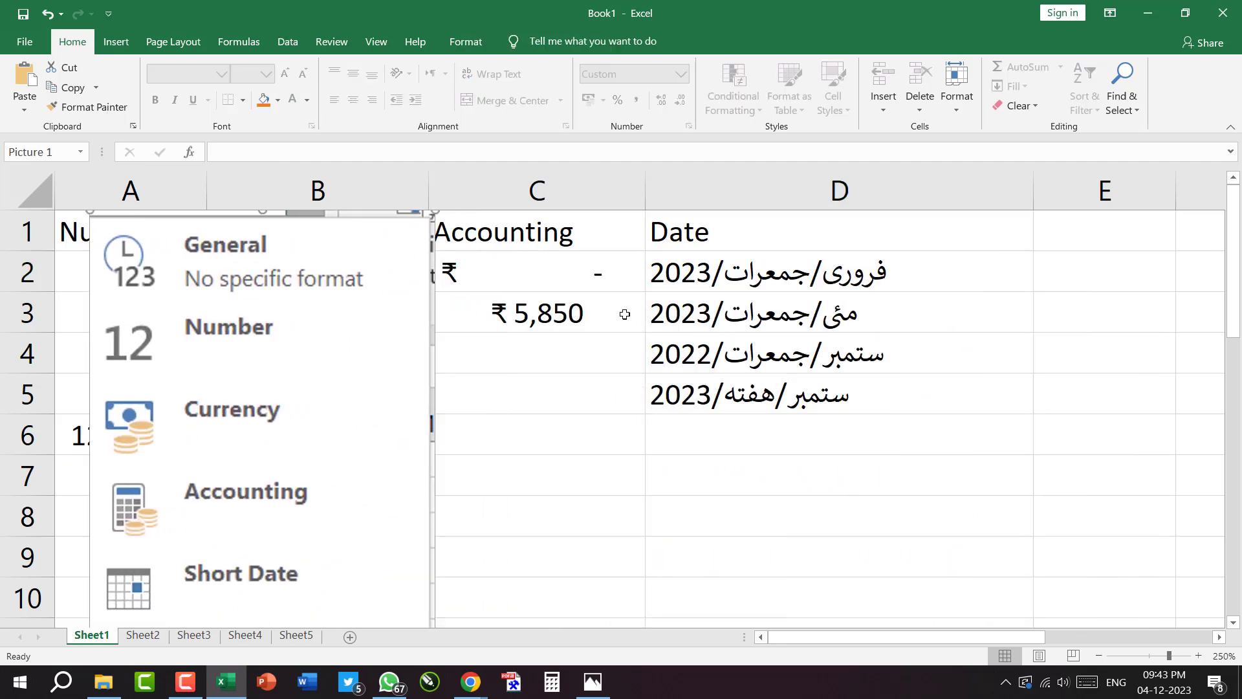
click(730, 272)
click(770, 482)
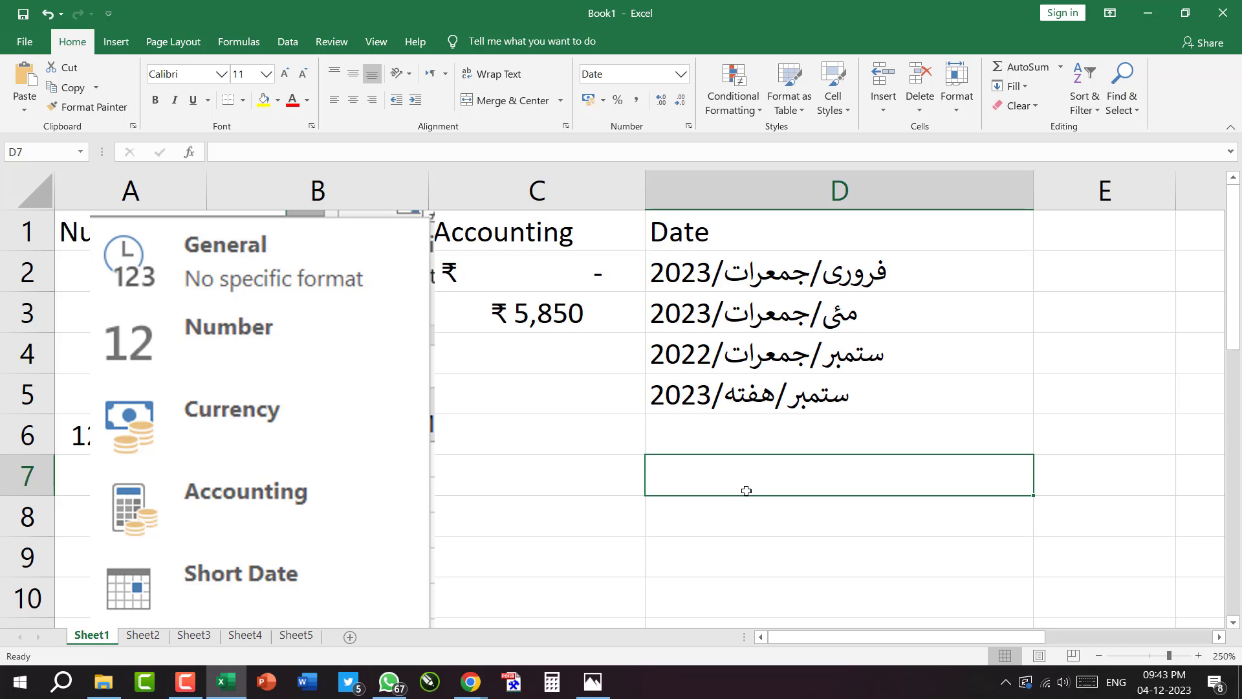
click(753, 272)
click(747, 335)
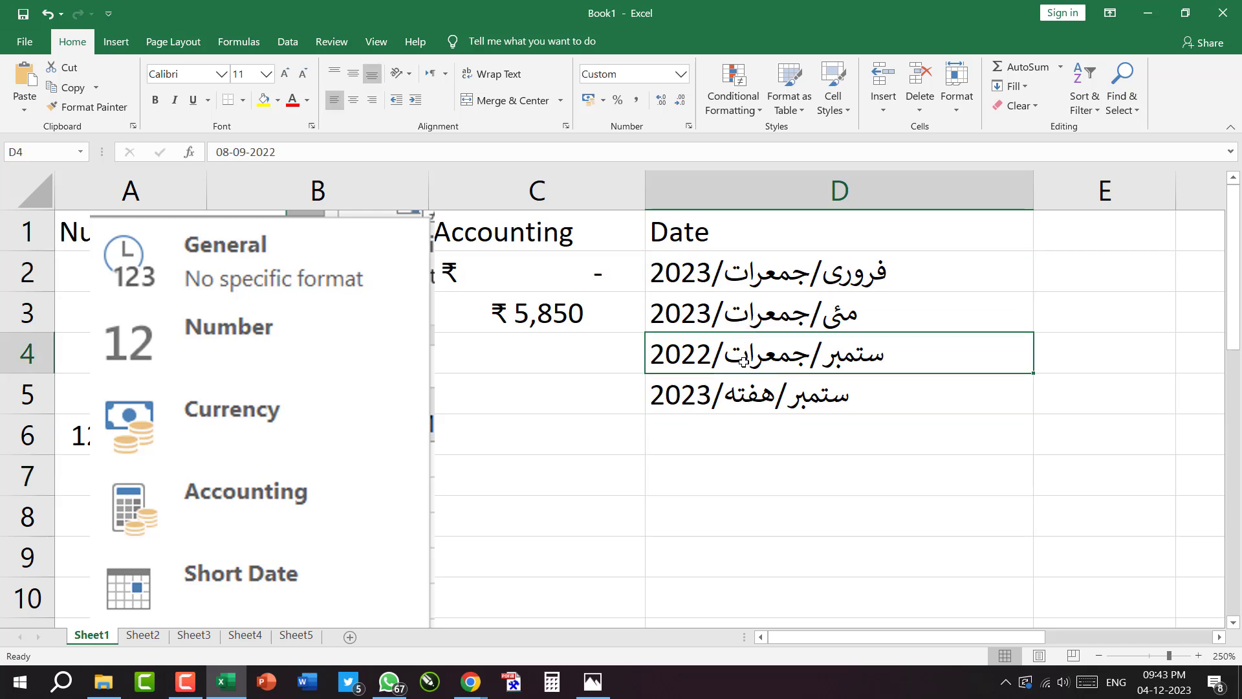
Switch the keyboard input to Urdu and enter فروری۔جمعرات۔2023 in cell D7.
click(771, 473)
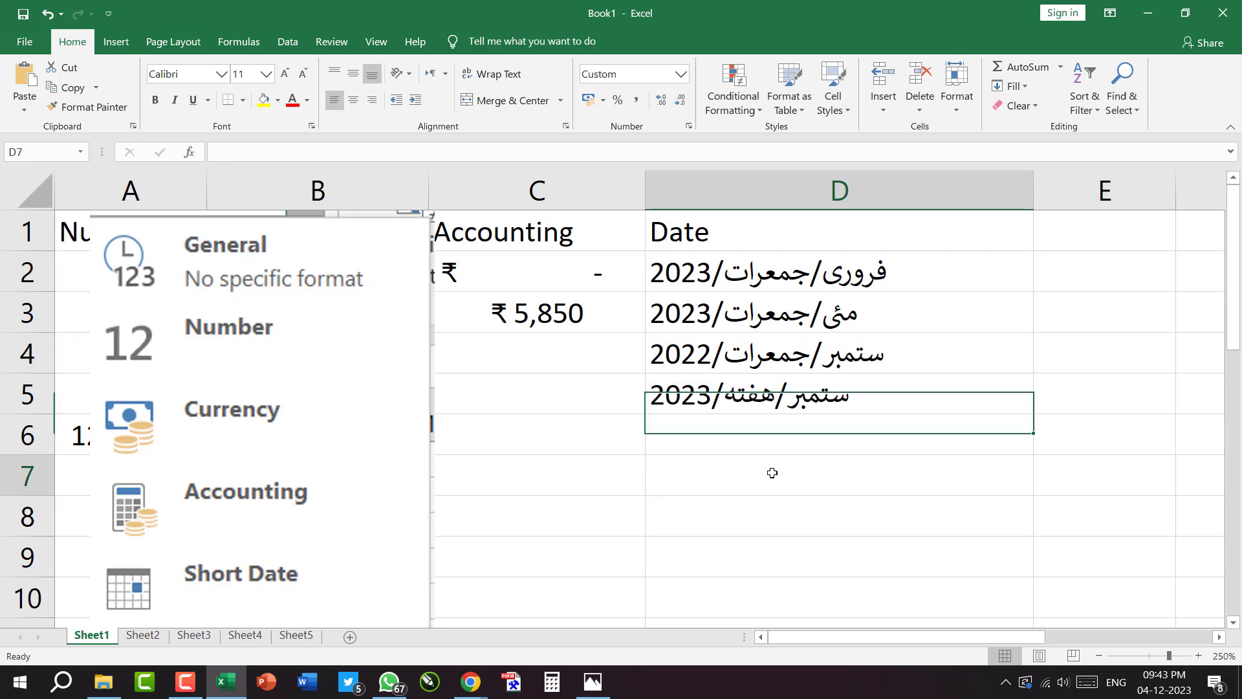
key(alt+shift)
text(فروری۔)
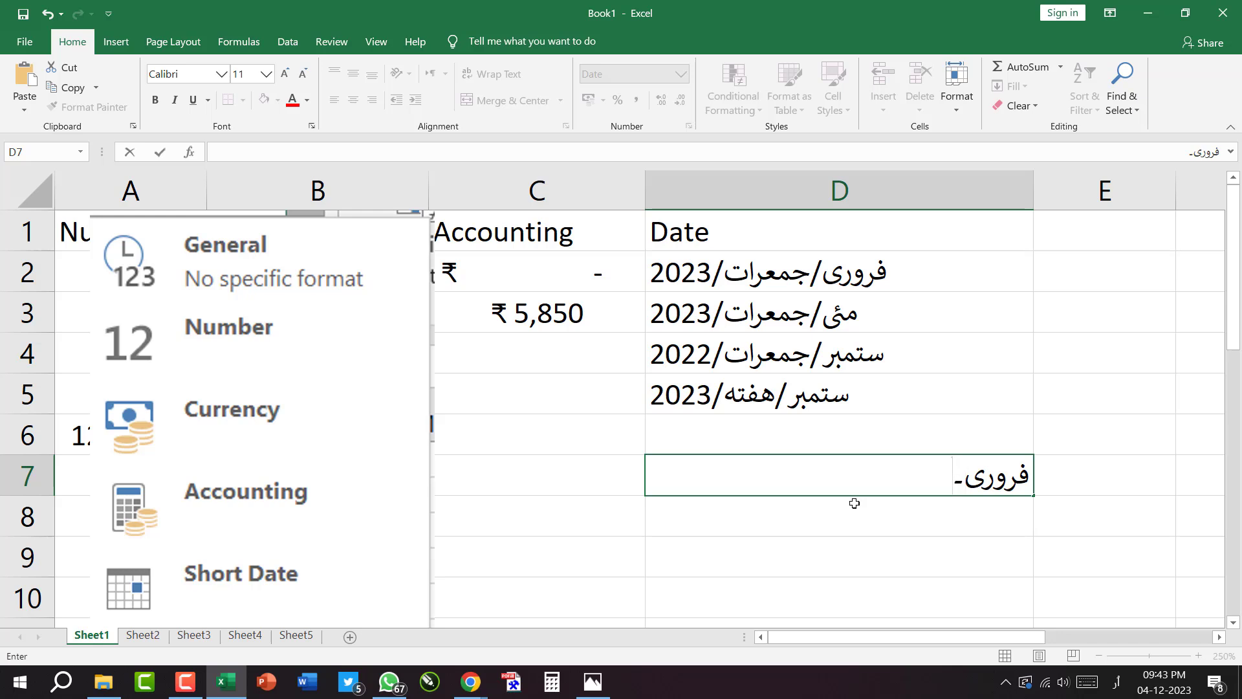
text(-جمعرات-2023)
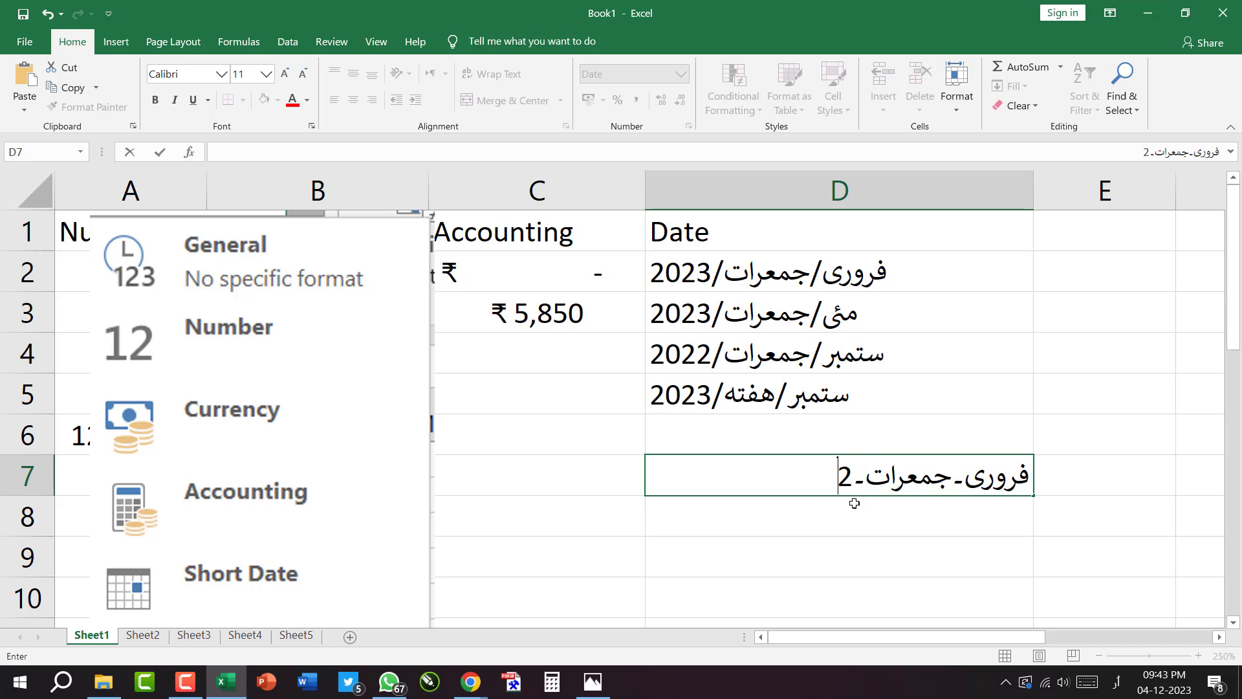
key(Return)
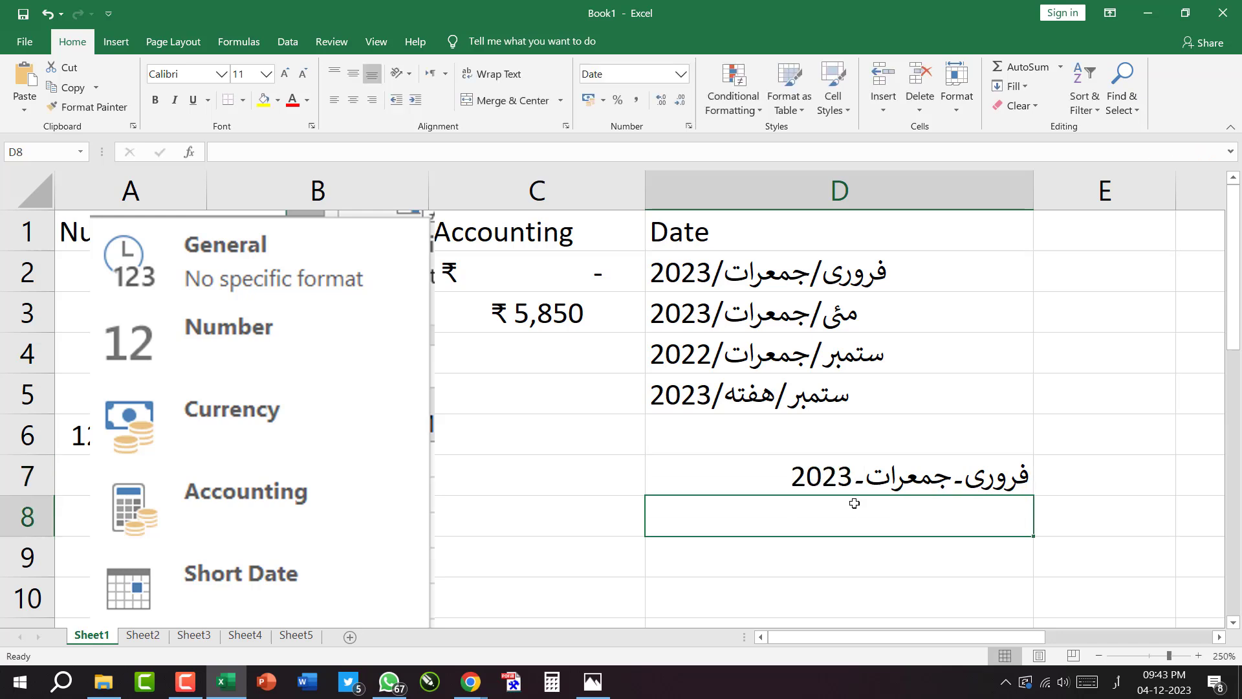
Compare the hand-typed Urdu date in D7 with the custom-formatted dates in D2:D5.
click(860, 463)
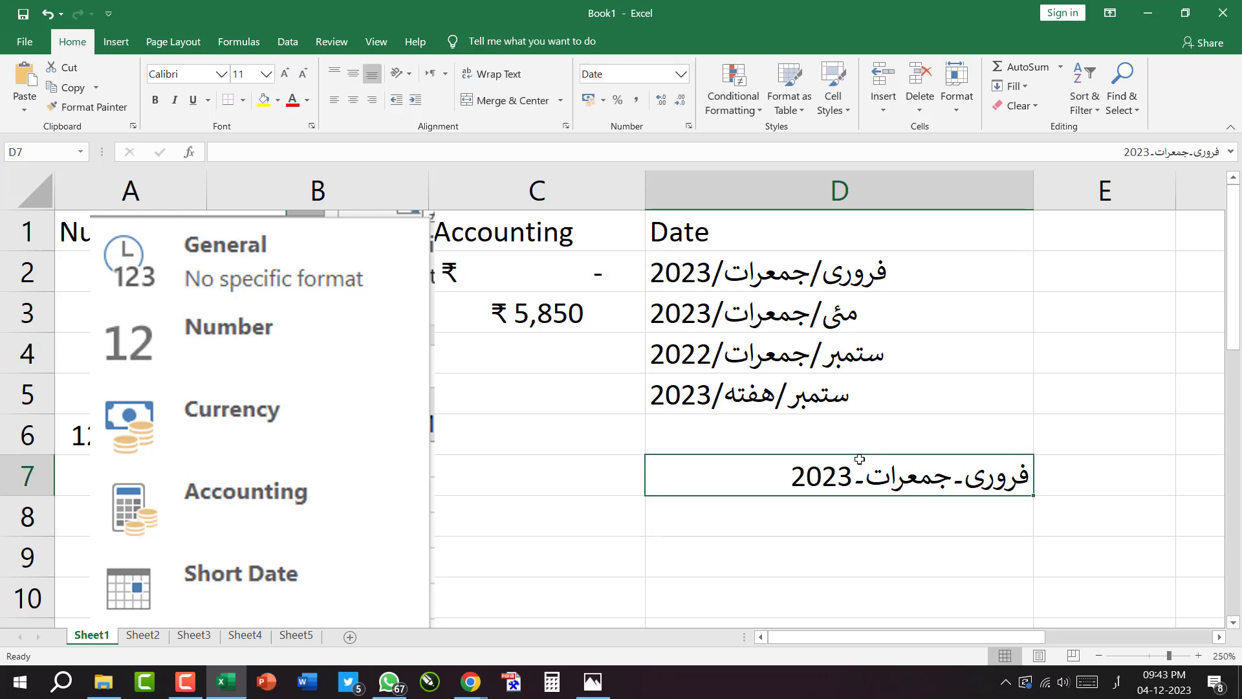
click(801, 518)
click(789, 472)
click(700, 398)
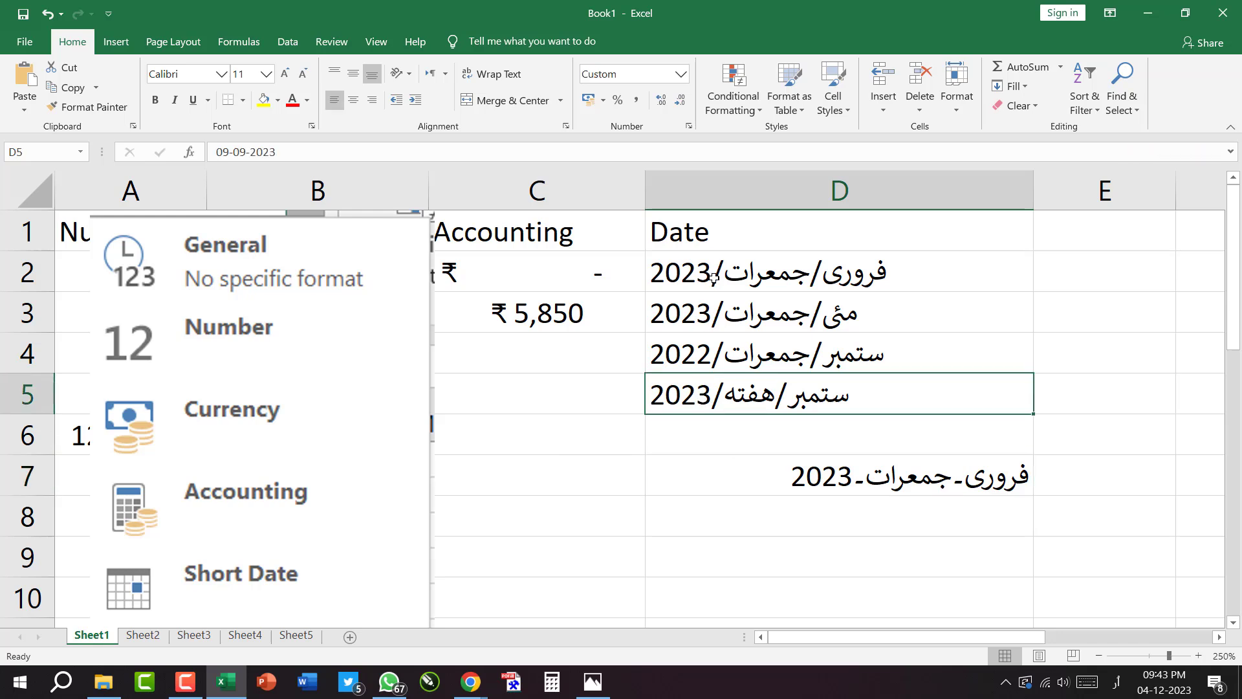
click(714, 277)
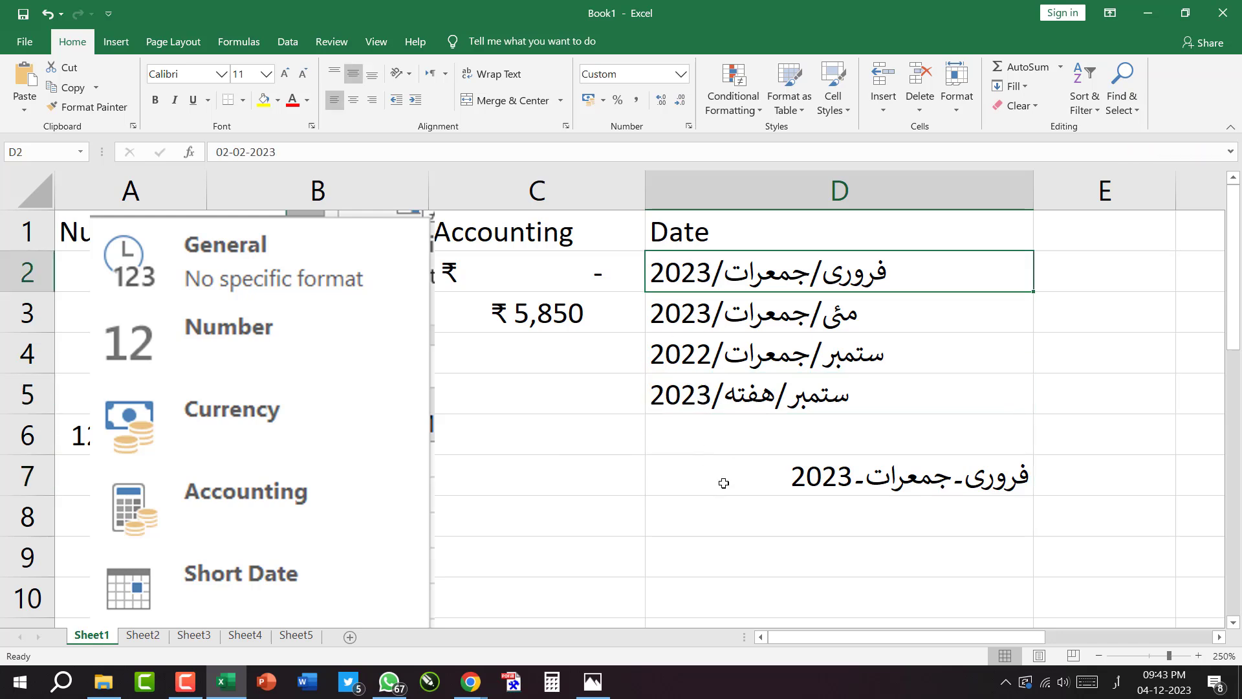
click(724, 482)
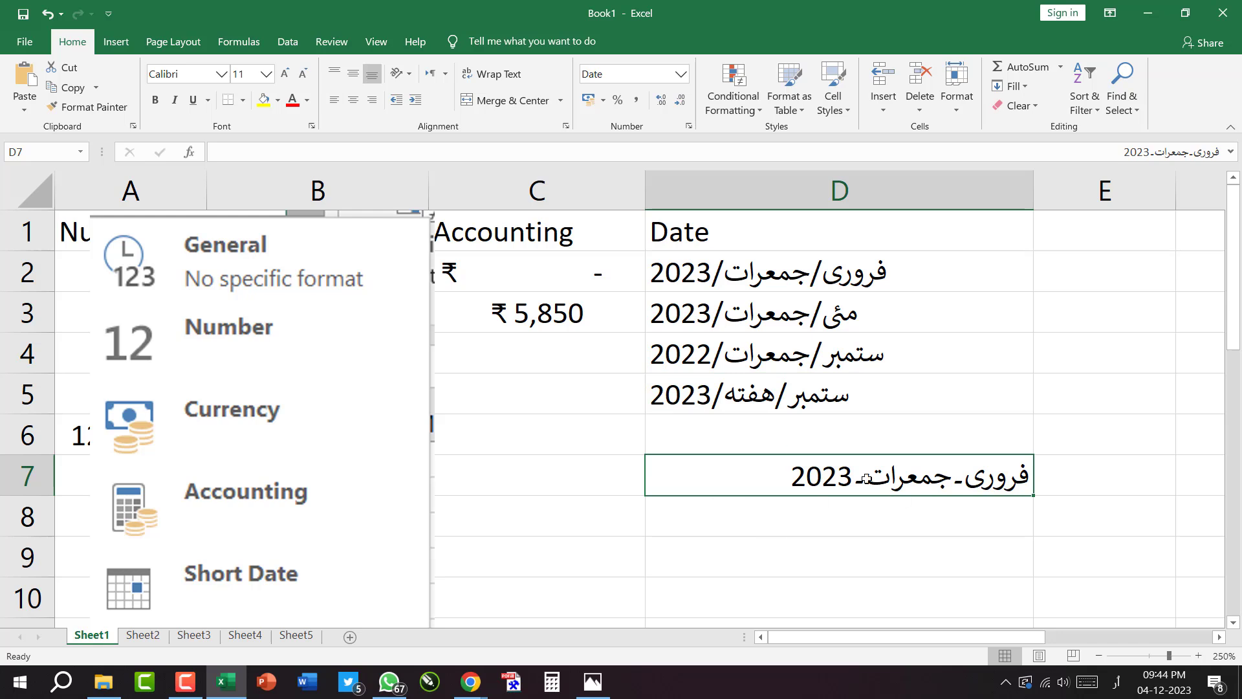
click(854, 515)
click(823, 471)
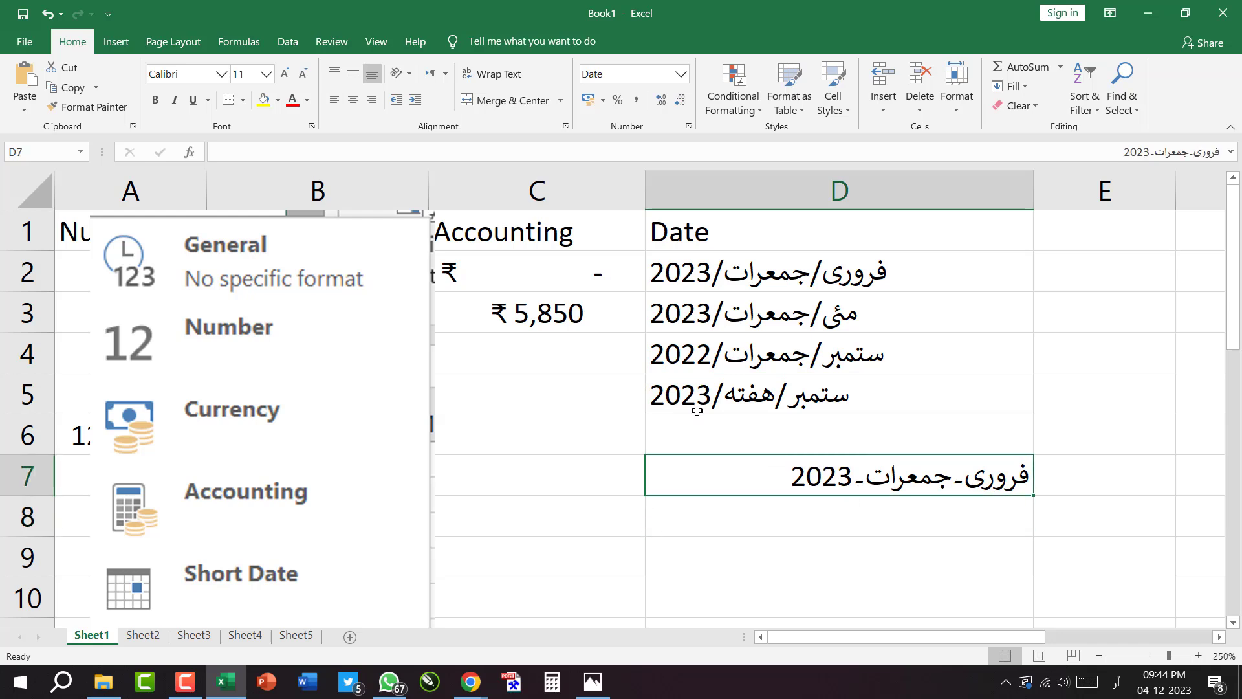
click(699, 271)
click(712, 395)
drag(699, 272, 698, 394)
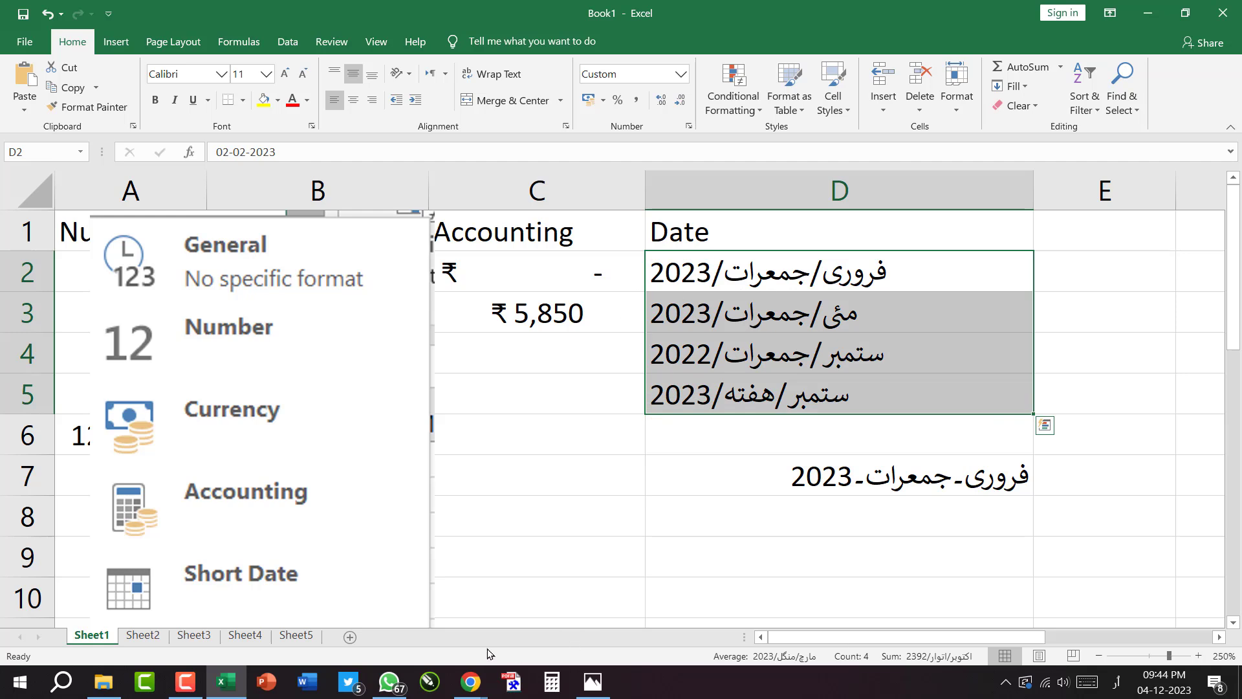
Select cell F2 in the empty area beyond the dates and widen column F slightly.
drag(860, 643, 981, 642)
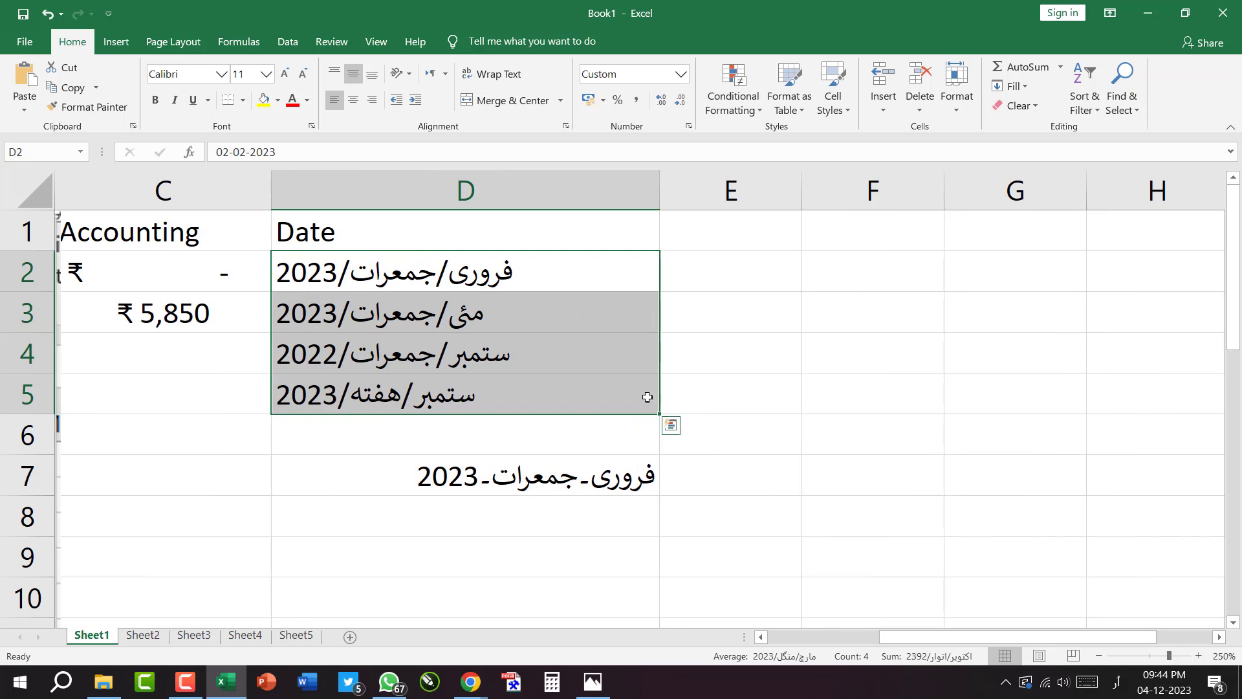
click(585, 560)
click(835, 260)
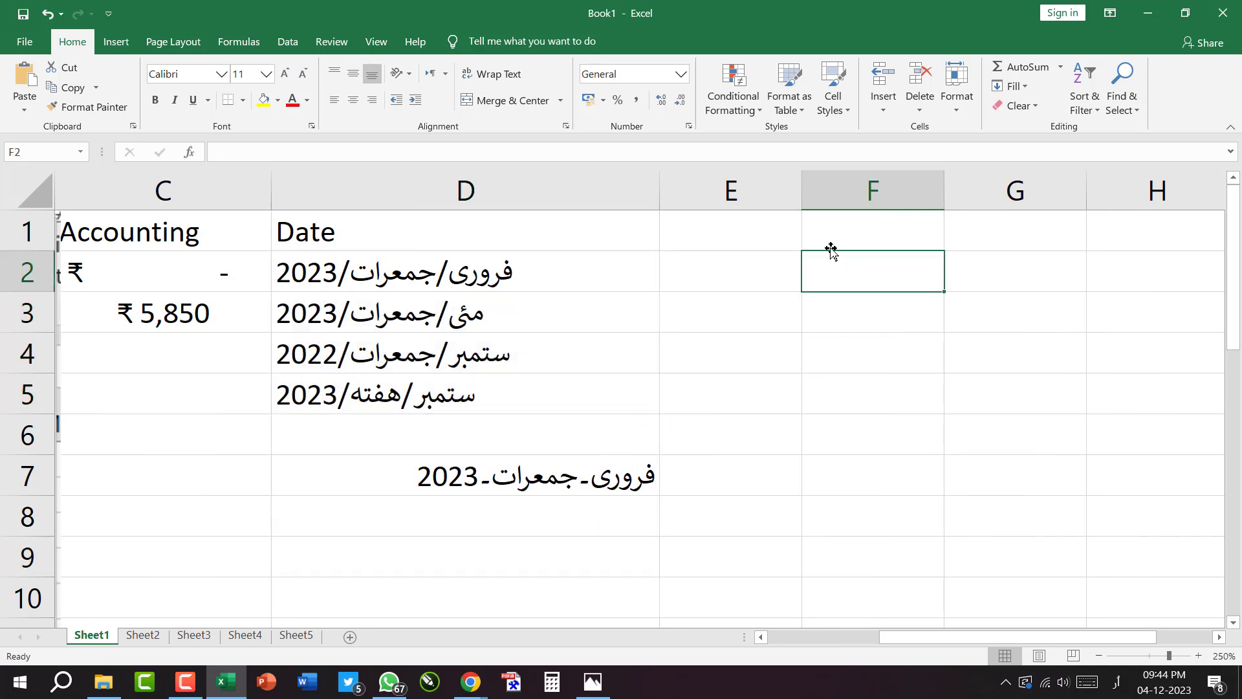
drag(946, 188, 947, 189)
drag(988, 198, 988, 198)
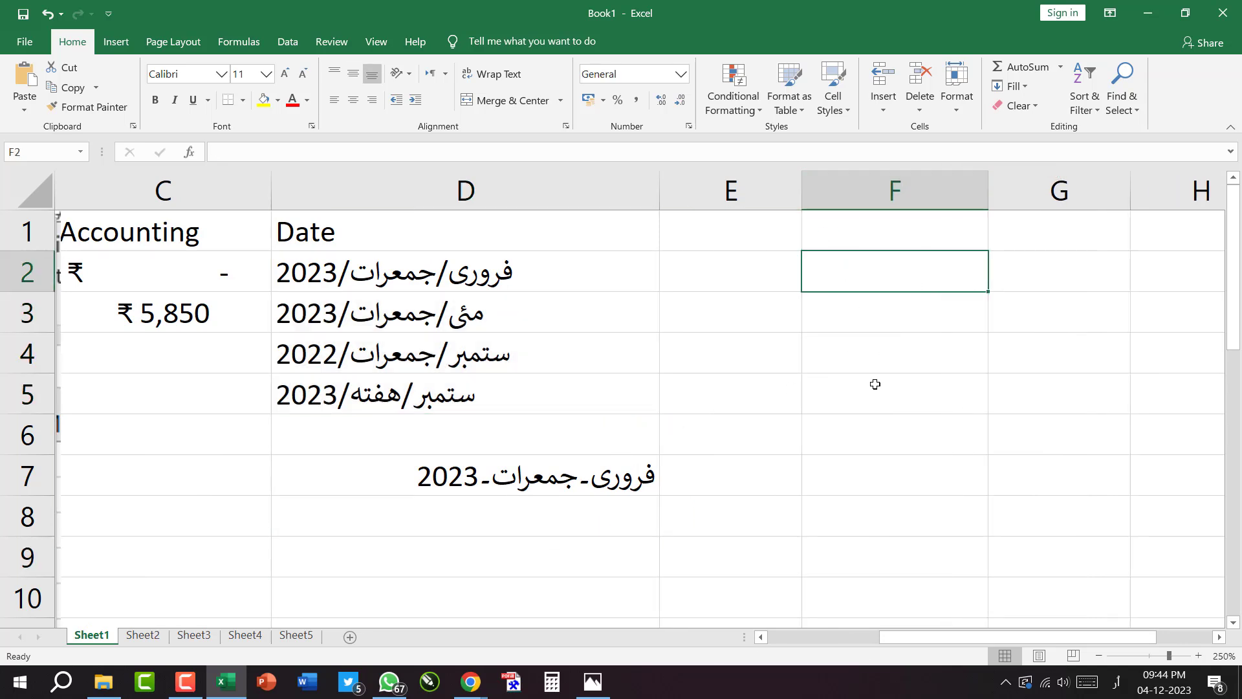
Narrow column E and widen column F slightly, and select cell F3 in the empty area beside the dates.
click(876, 386)
click(859, 225)
drag(807, 188, 777, 188)
drag(962, 192, 982, 196)
click(892, 377)
drag(832, 219, 821, 388)
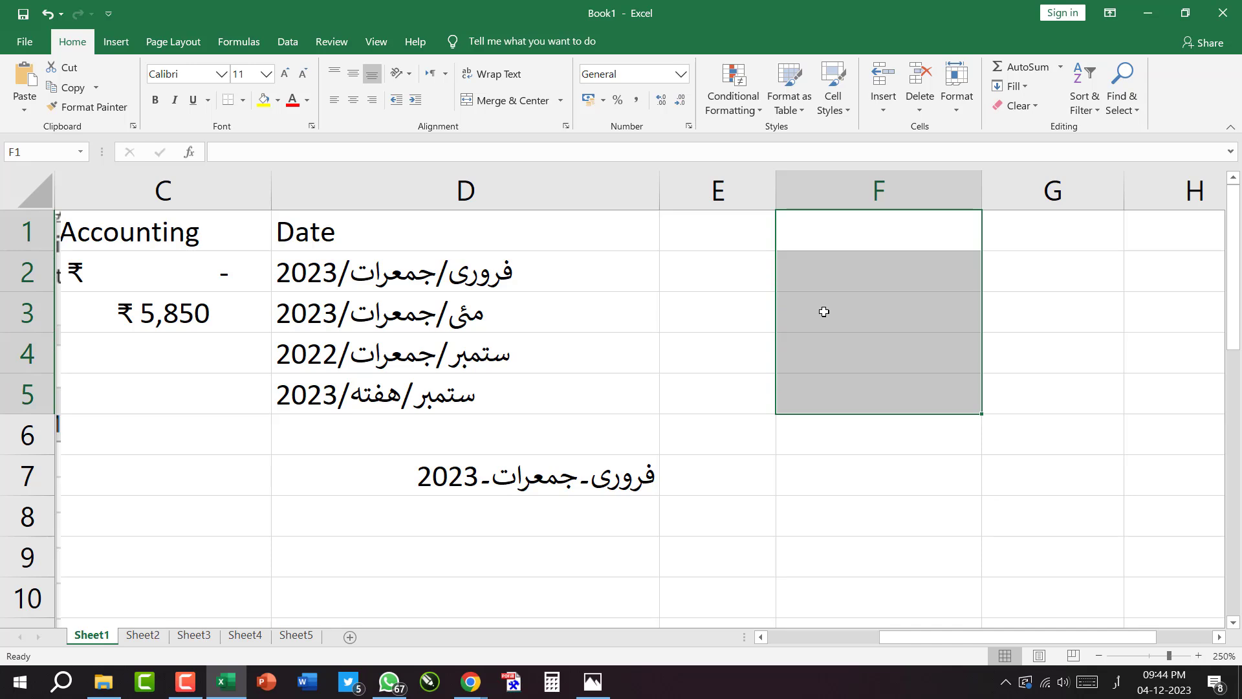
click(822, 312)
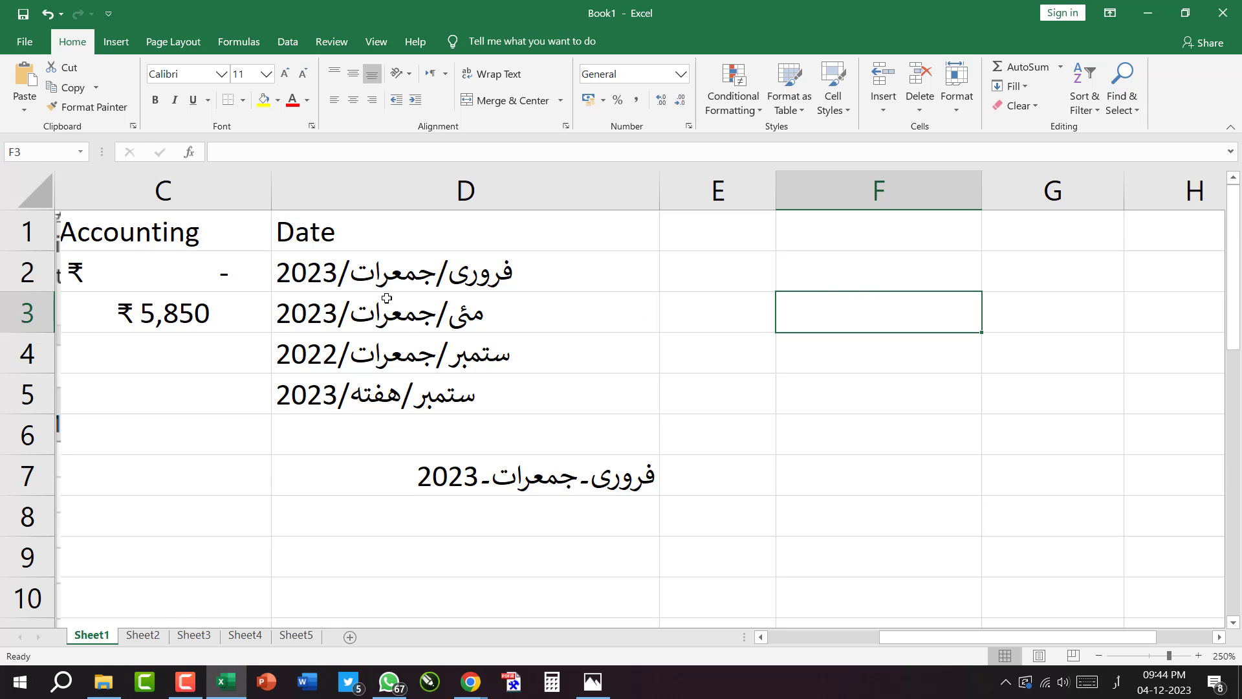
Check the underlying date of cell D2 and change it to 03-02-2023.
click(377, 279)
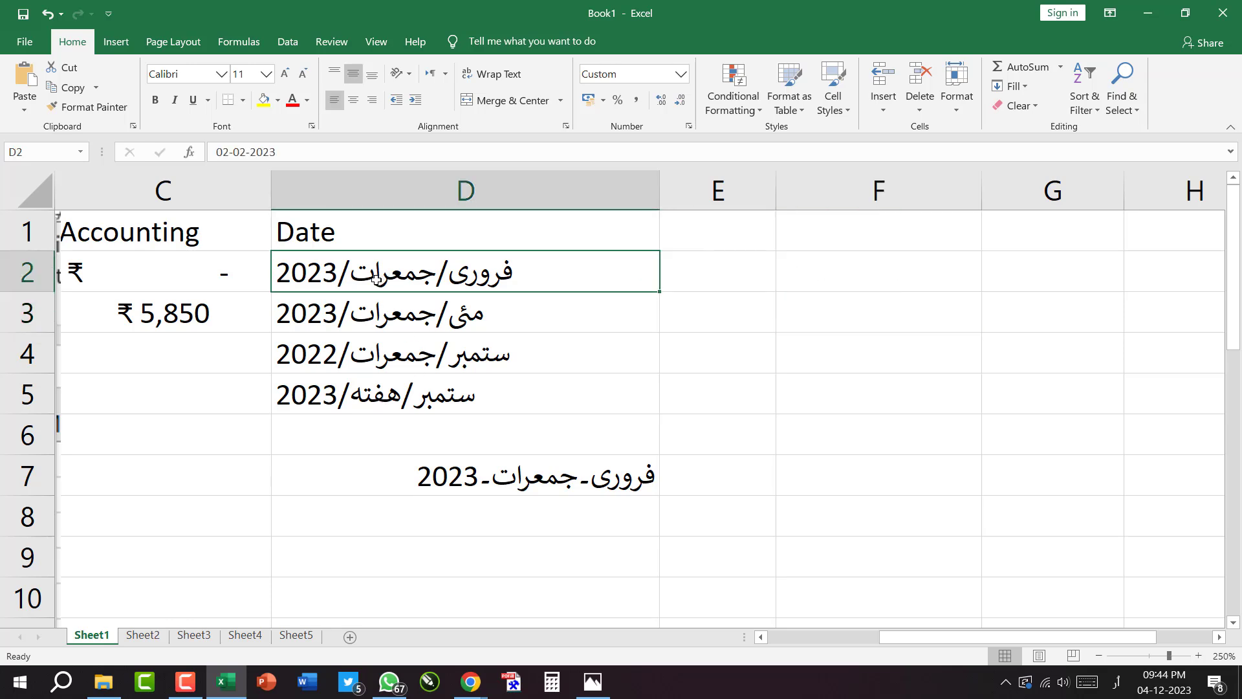
click(415, 332)
click(399, 279)
mouse_move(201, 135)
mouse_down()
mouse_move(242, 161)
mouse_move(304, 163)
mouse_up()
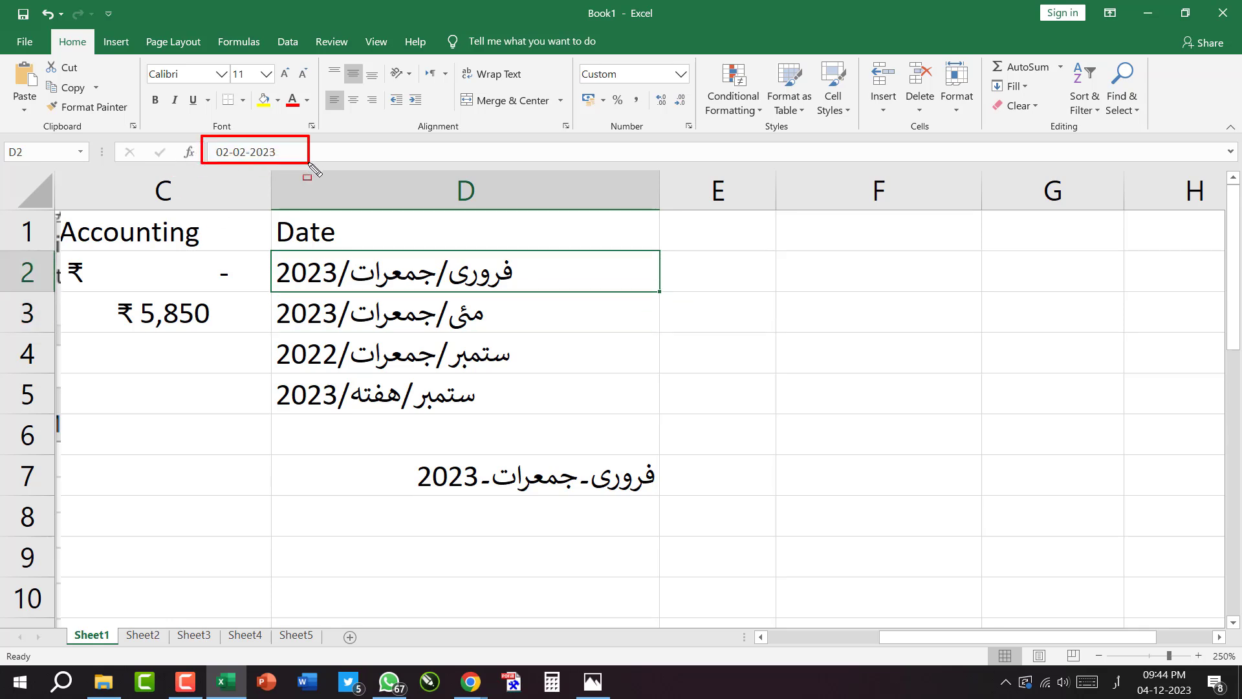
key(Escape)
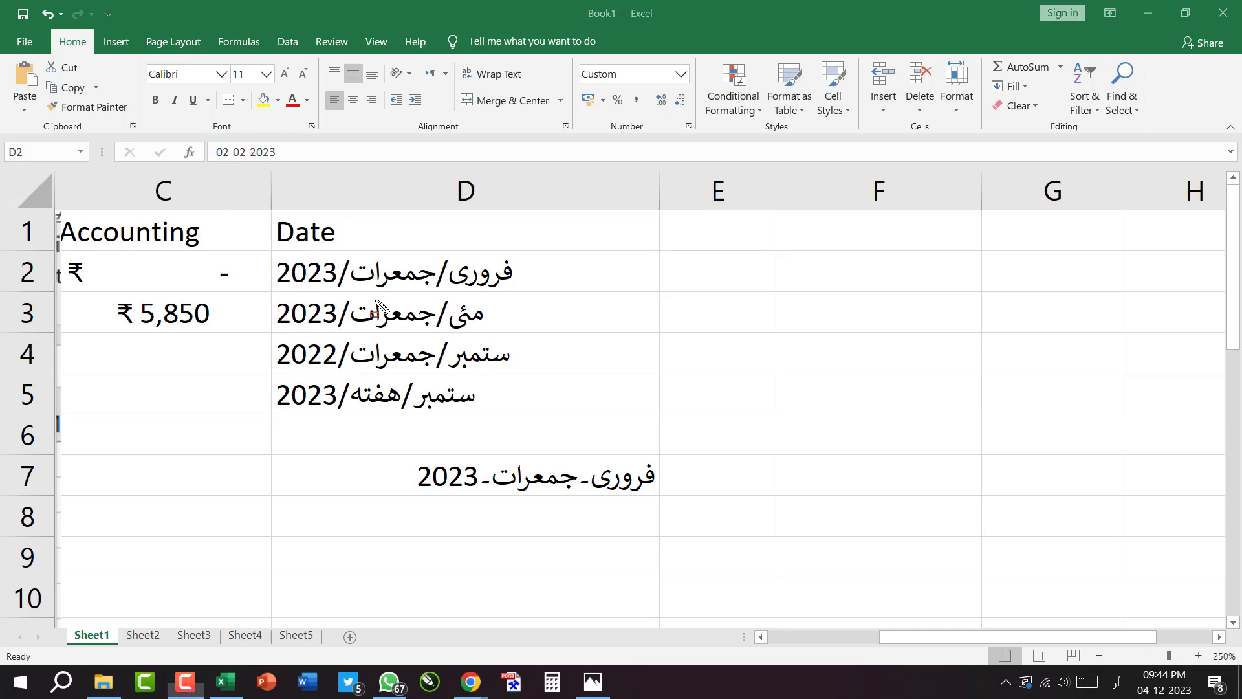
click(390, 272)
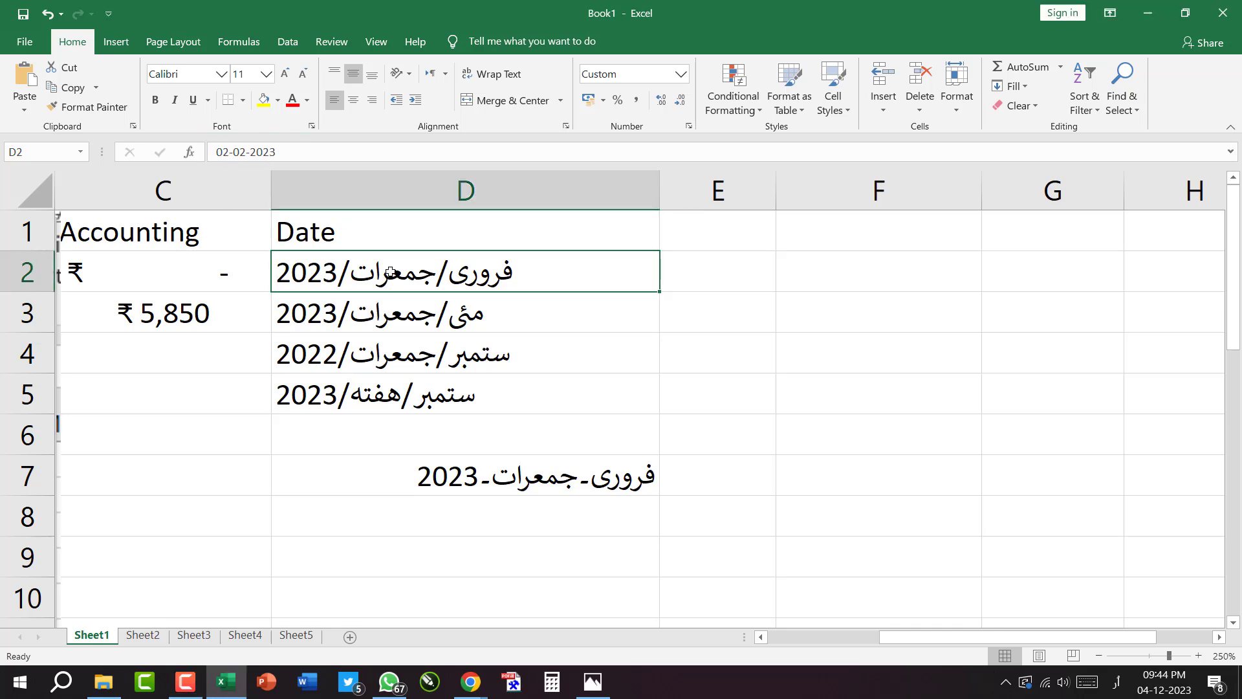
click(225, 151)
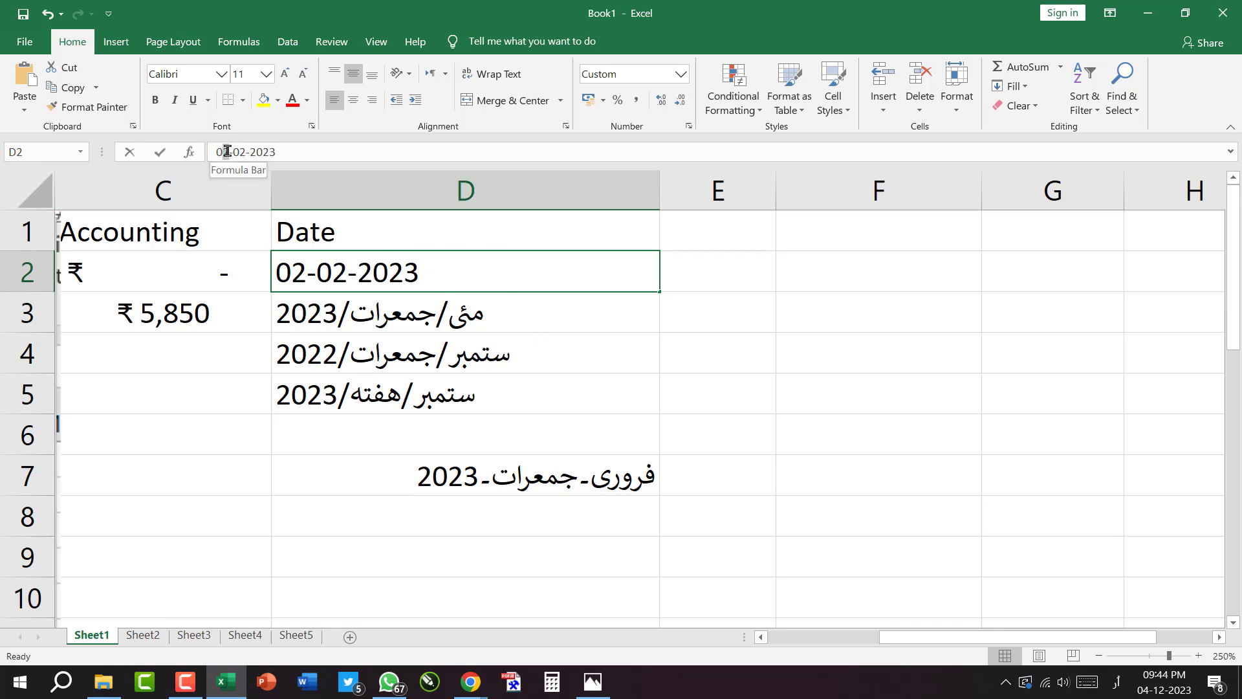
click(225, 152)
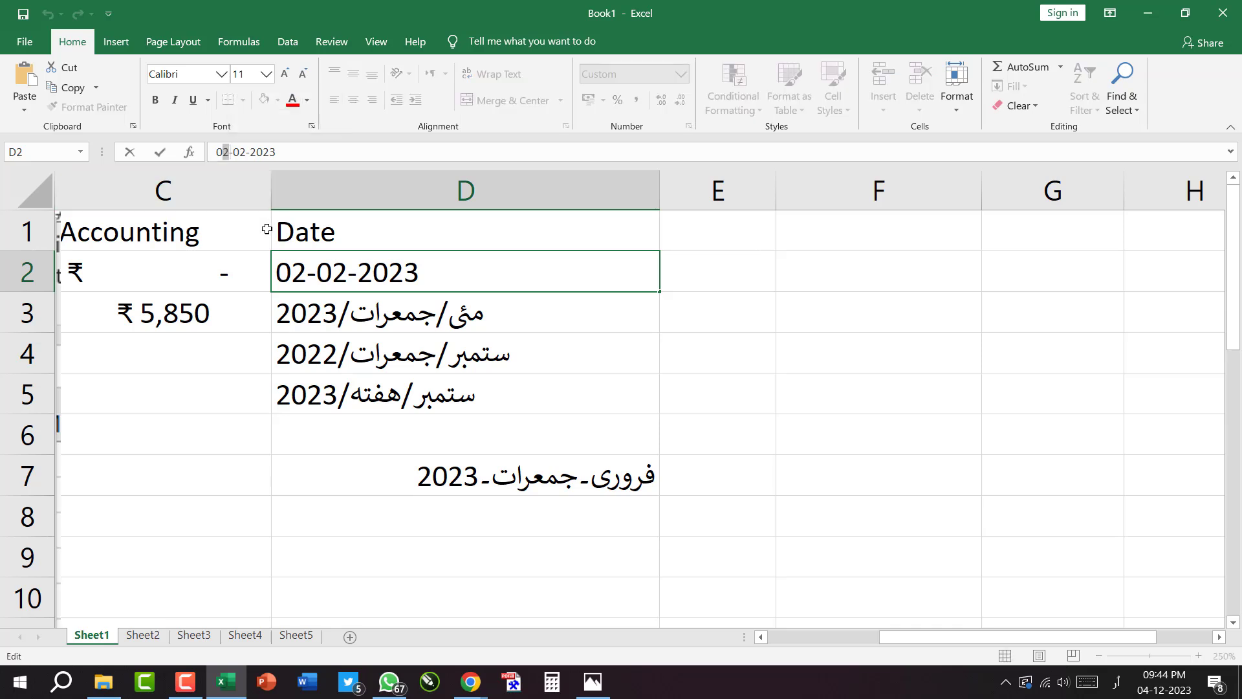
text(3)
key(Return)
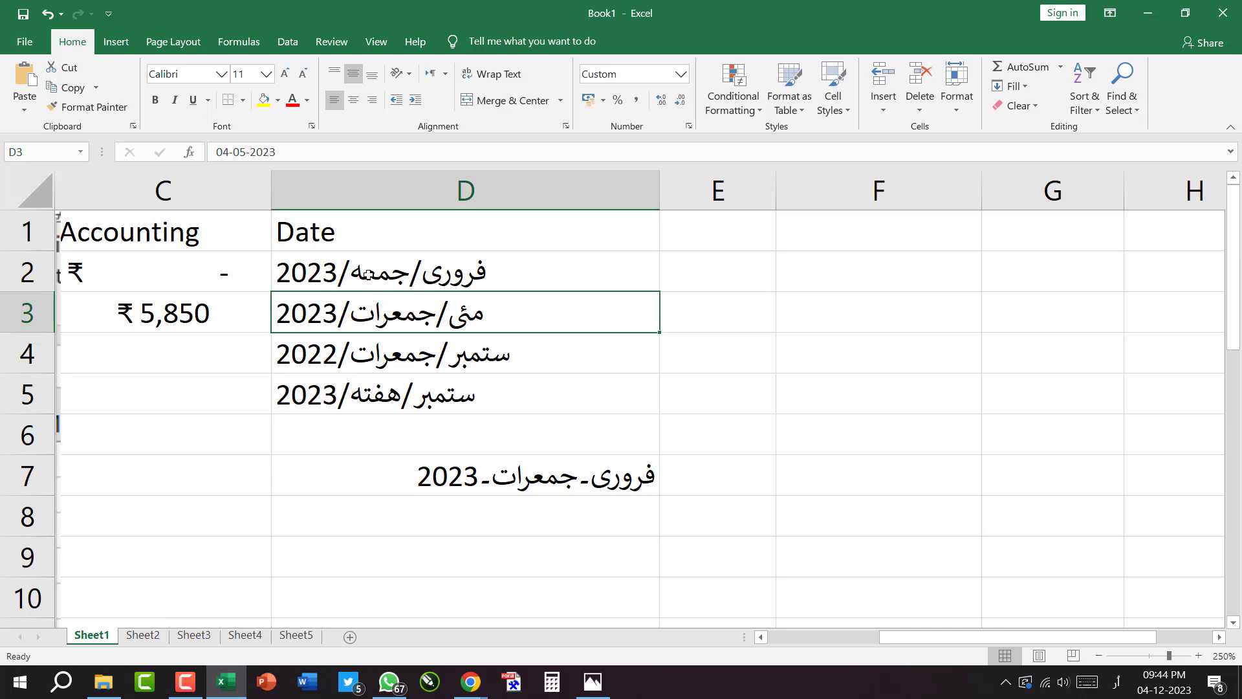
Change the date in cell D3 to 05-05-2023.
click(225, 152)
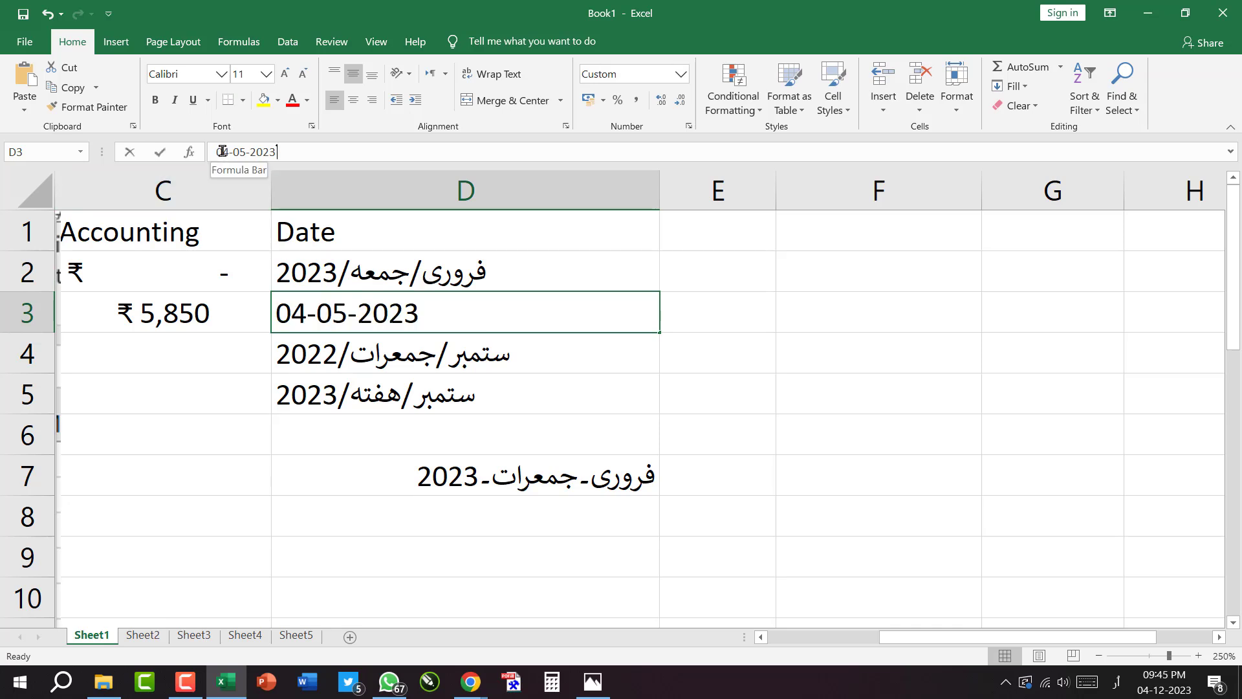
text(5)
key(Return)
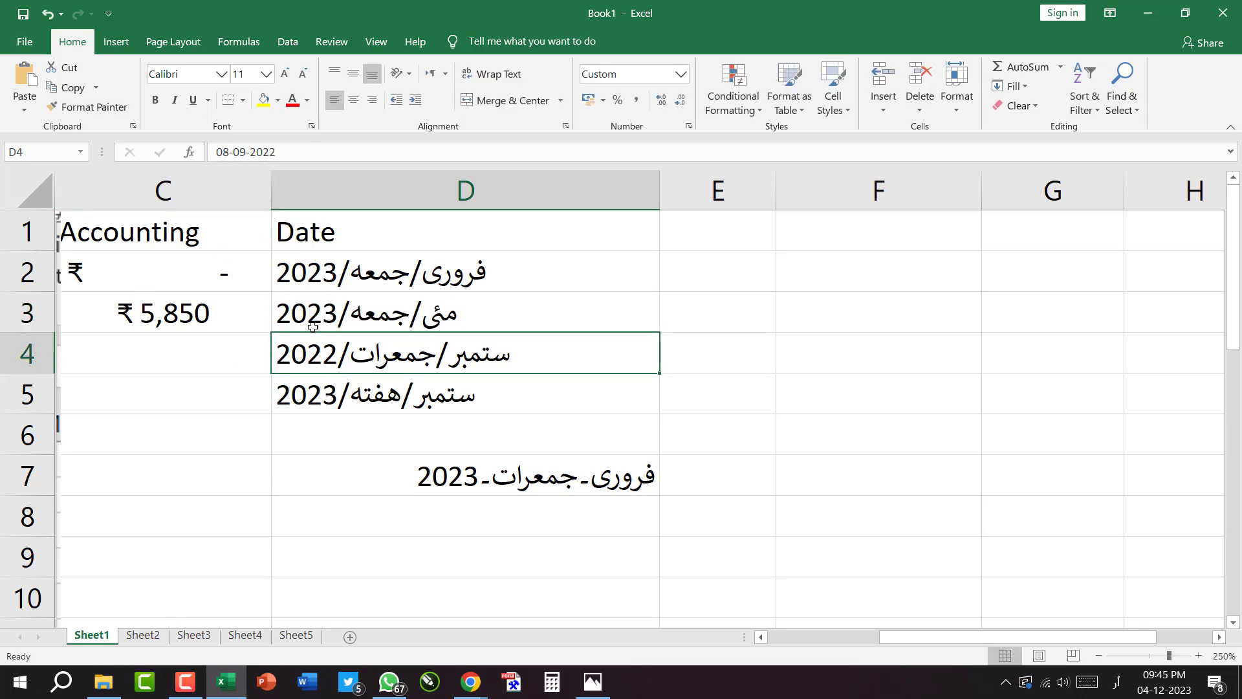
Compare the Urdu day and month names in cells D2 and D3 after the date changes.
click(342, 313)
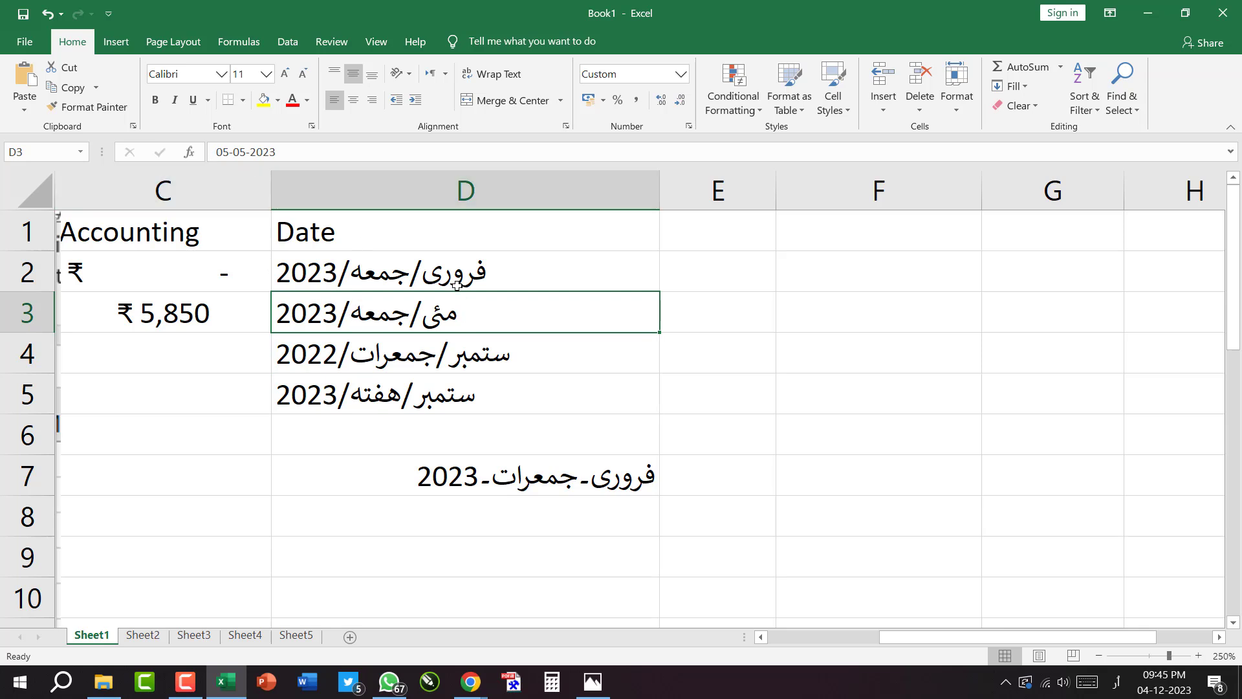
click(392, 273)
click(385, 308)
click(471, 274)
click(452, 310)
click(444, 274)
click(426, 315)
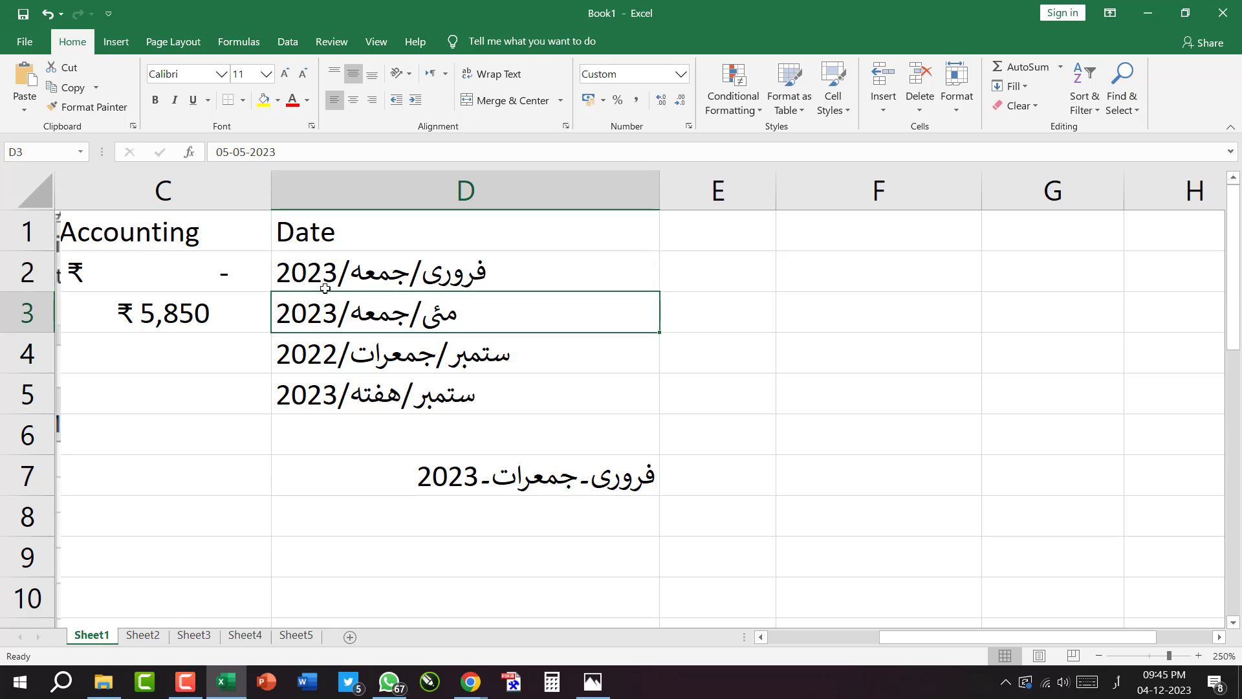
Change the month of the date in cell D2 to 06.
click(389, 270)
double_click(389, 270)
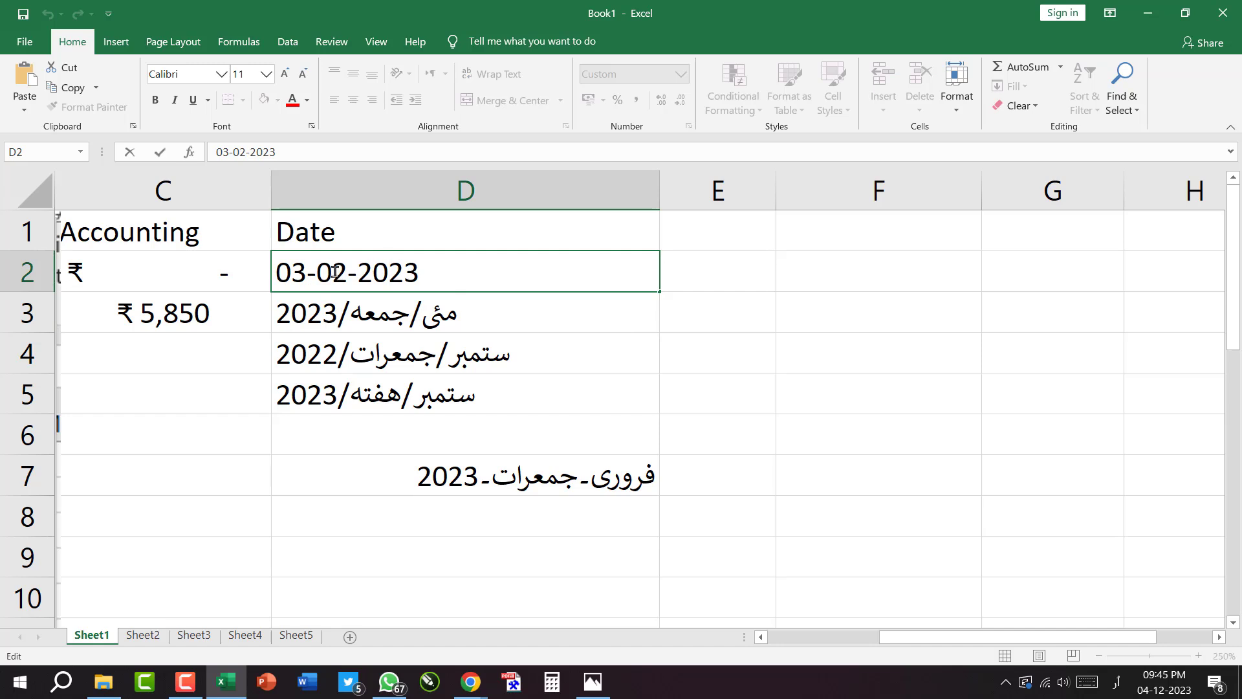
drag(337, 272, 349, 271)
text(6)
key(Return)
click(438, 272)
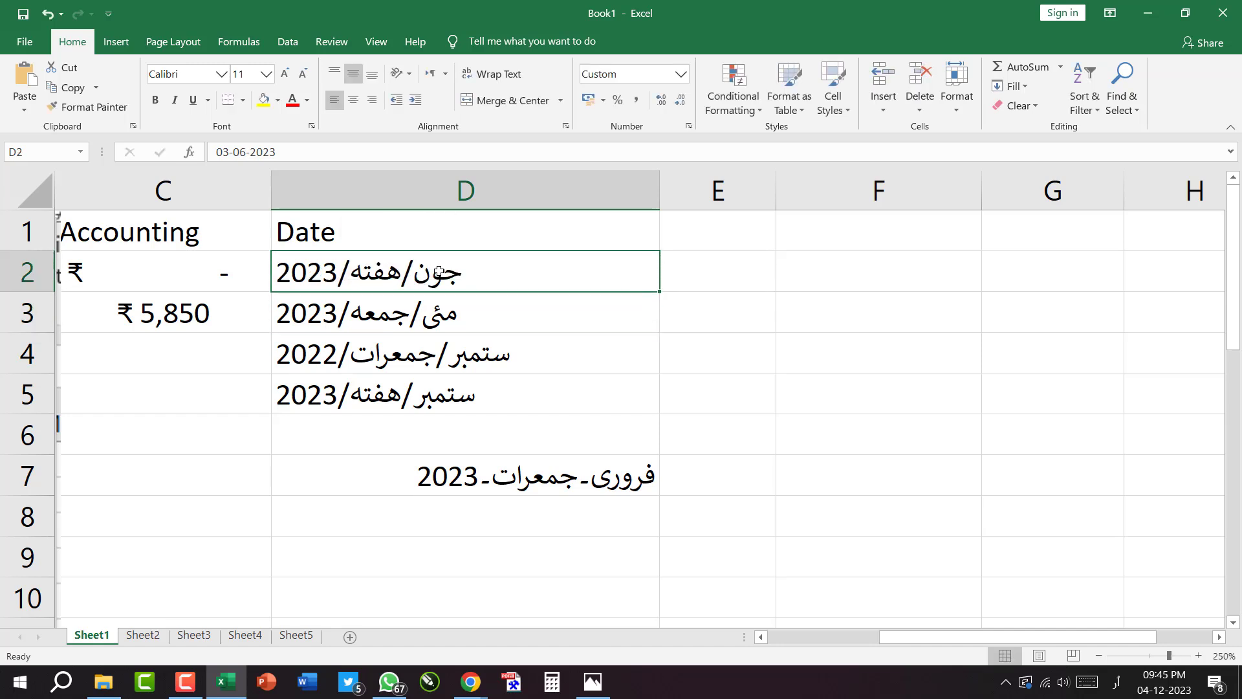
Set the month of the date in cell D2 to 10, making it 03-10-2023.
double_click(422, 272)
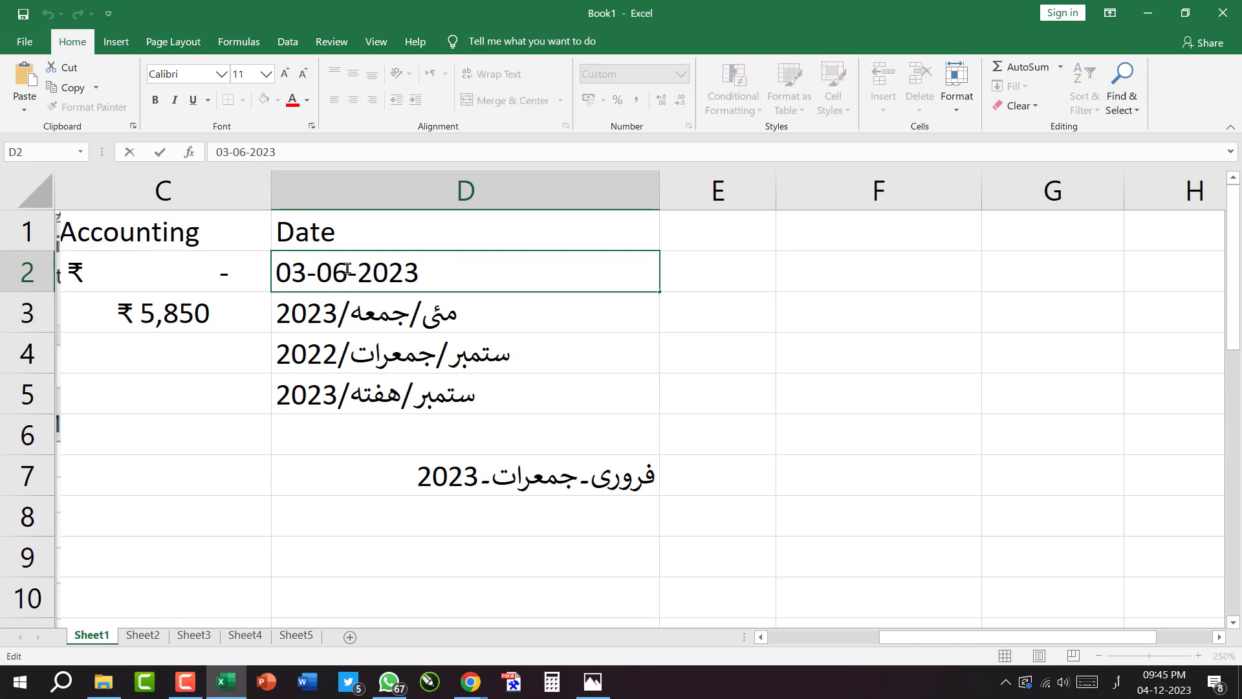
drag(321, 272, 349, 273)
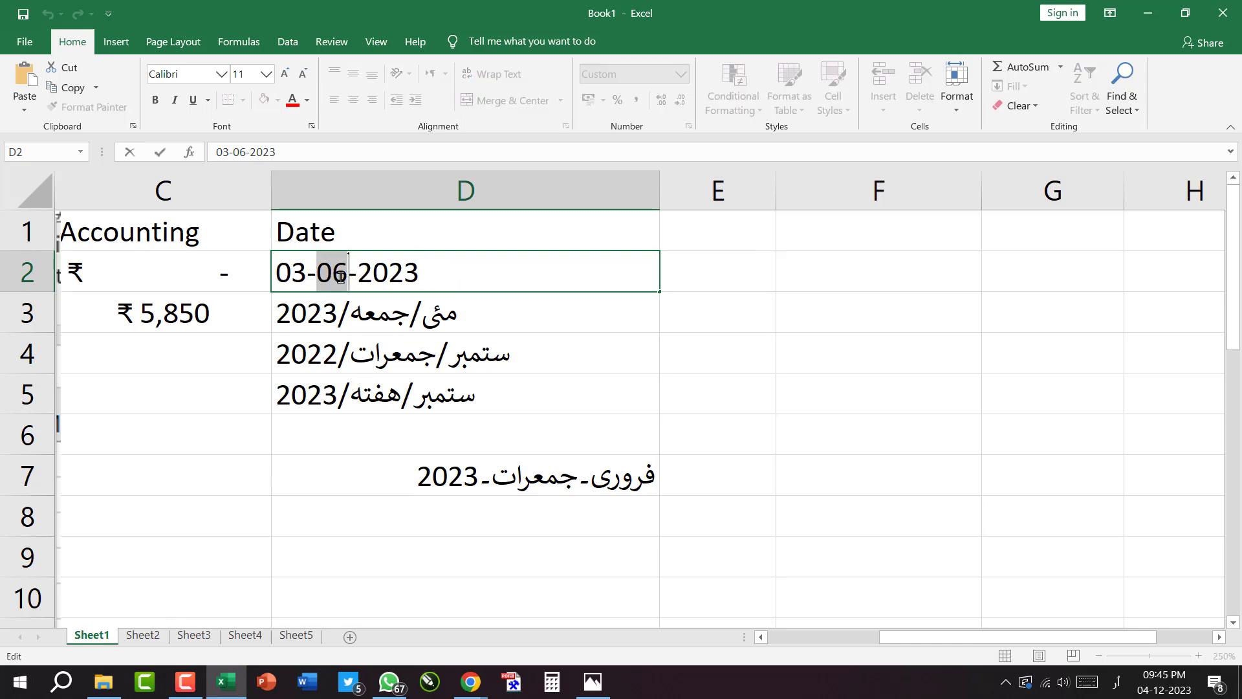
text(10)
key(Return)
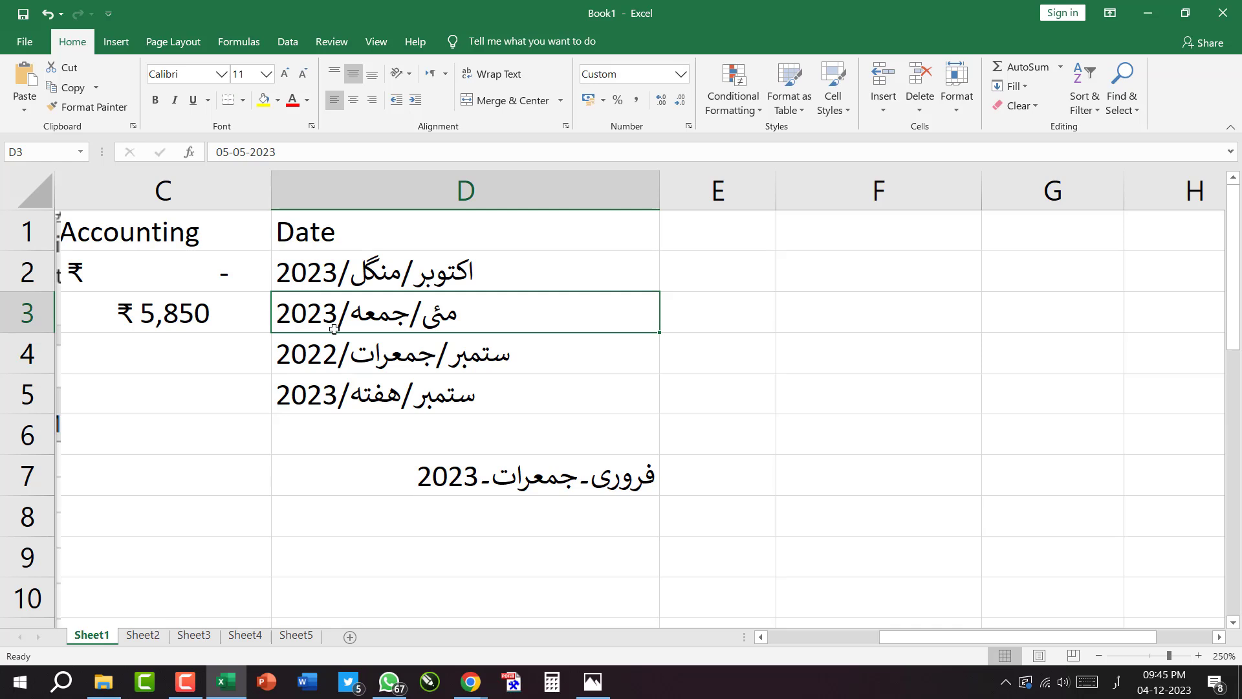
Format cell D2 with the English (India) date type 14 March 2012 in place of the custom Urdu format.
click(357, 274)
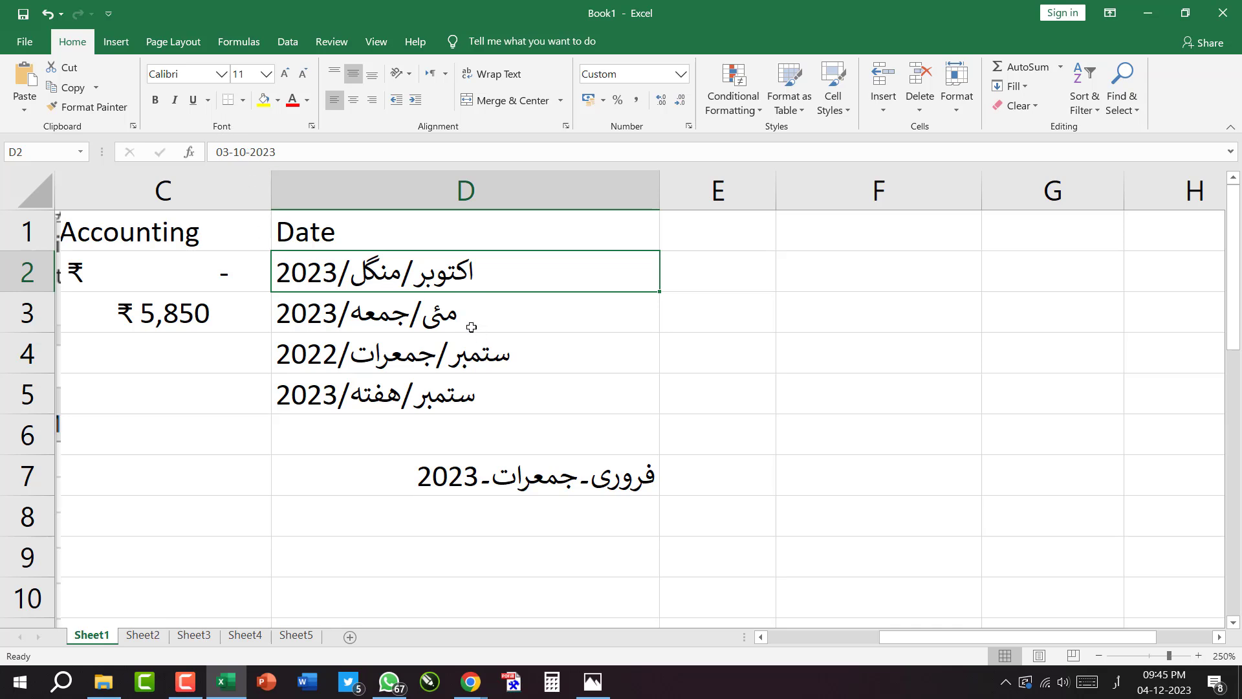
key(Down)
key(Up)
key(Down)
key(Up)
click(689, 127)
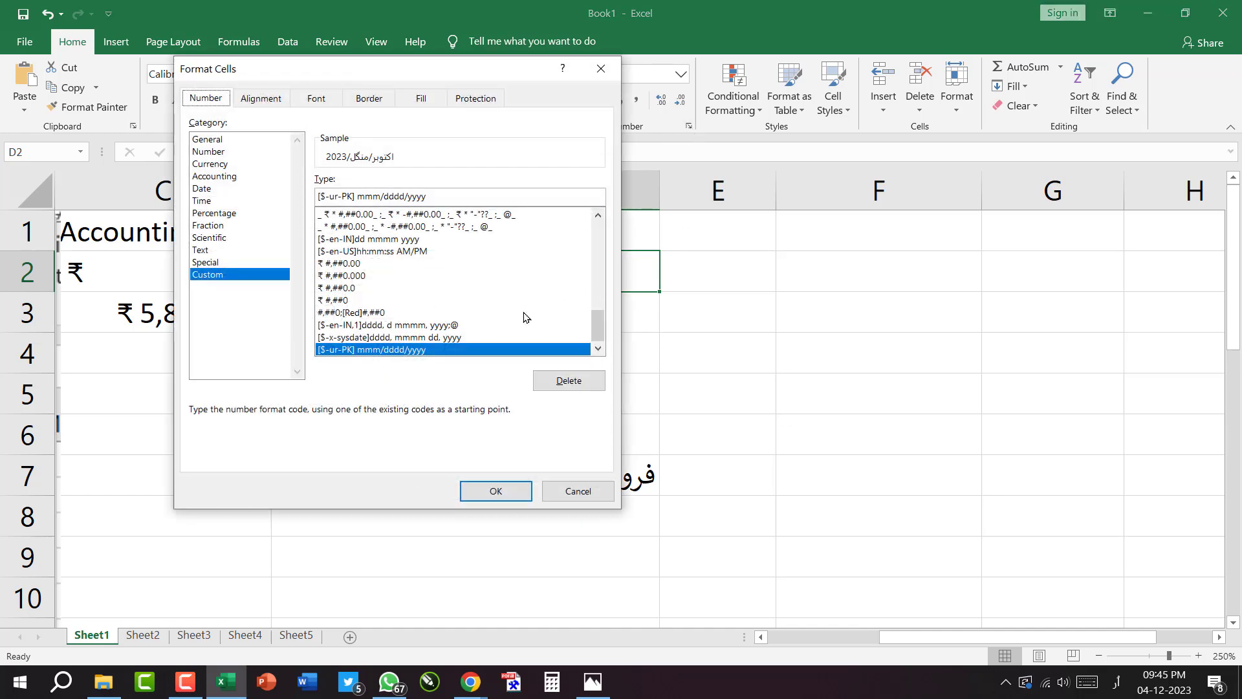
click(201, 190)
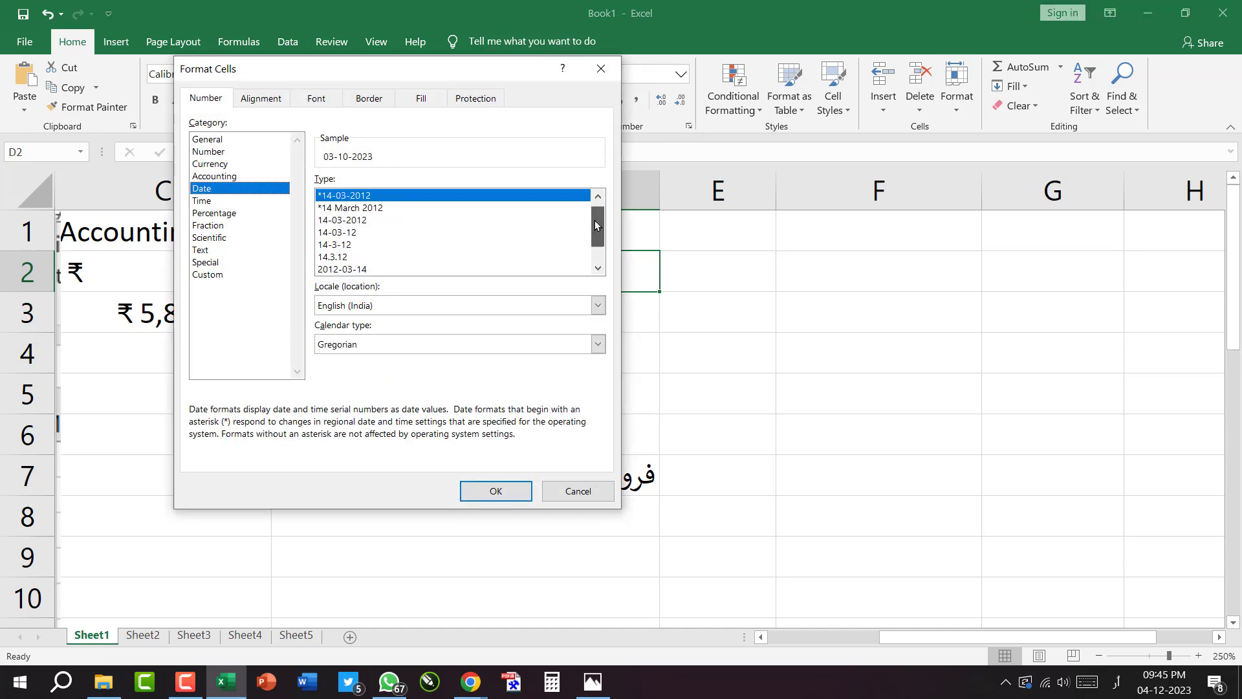
scroll(595, 223, down, 1)
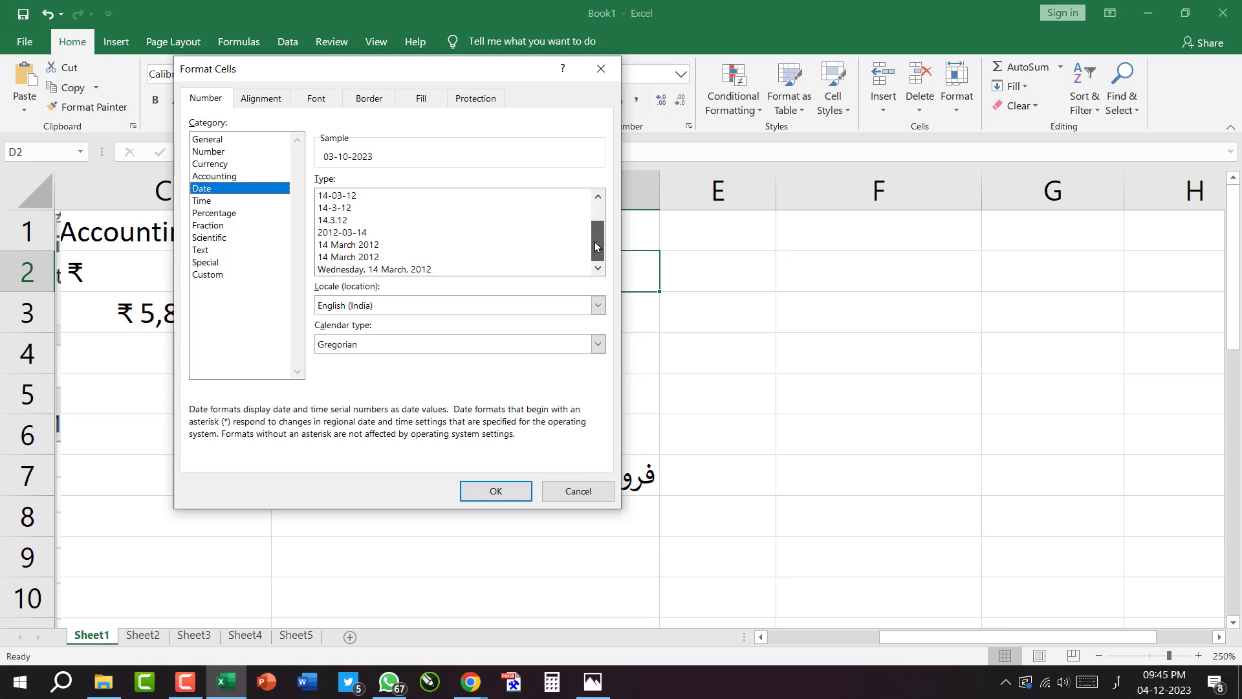
click(338, 258)
click(501, 492)
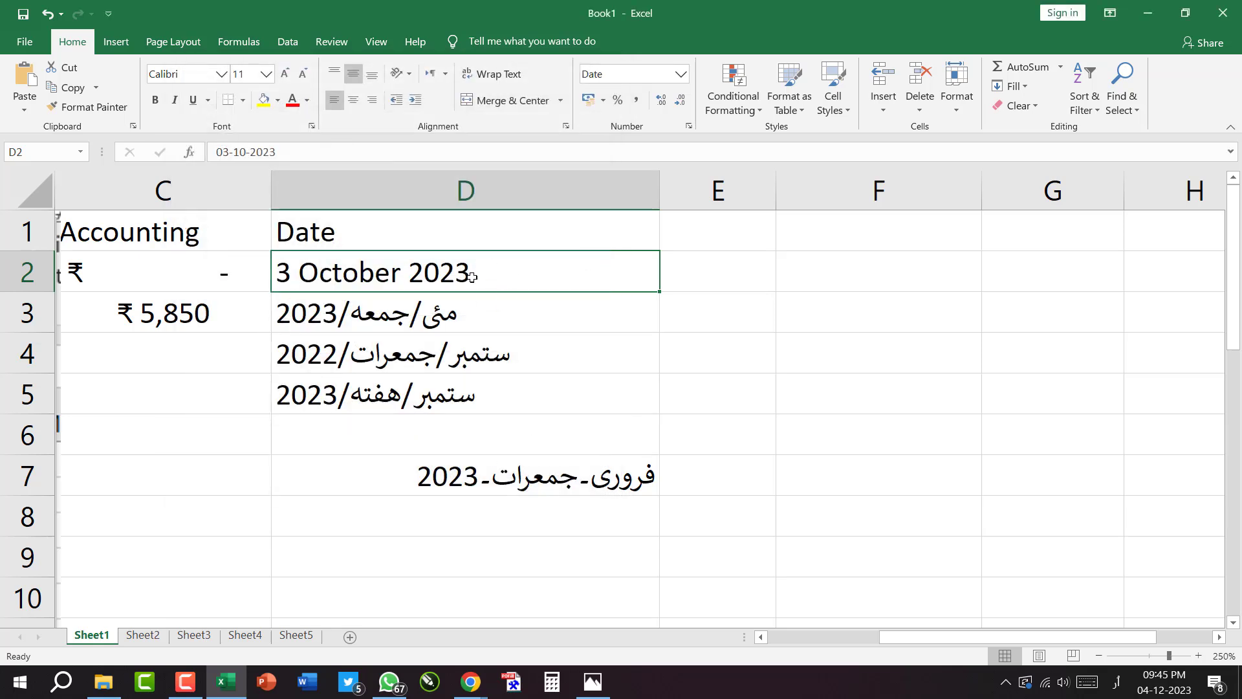
click(818, 485)
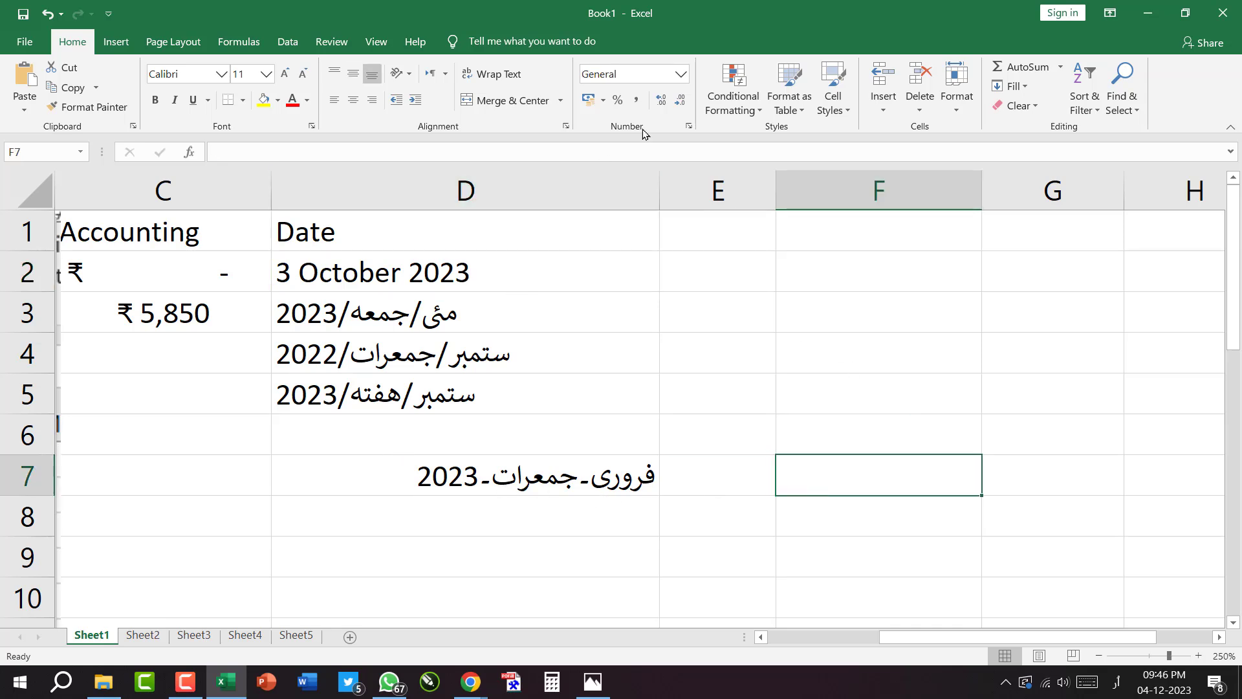
click(680, 74)
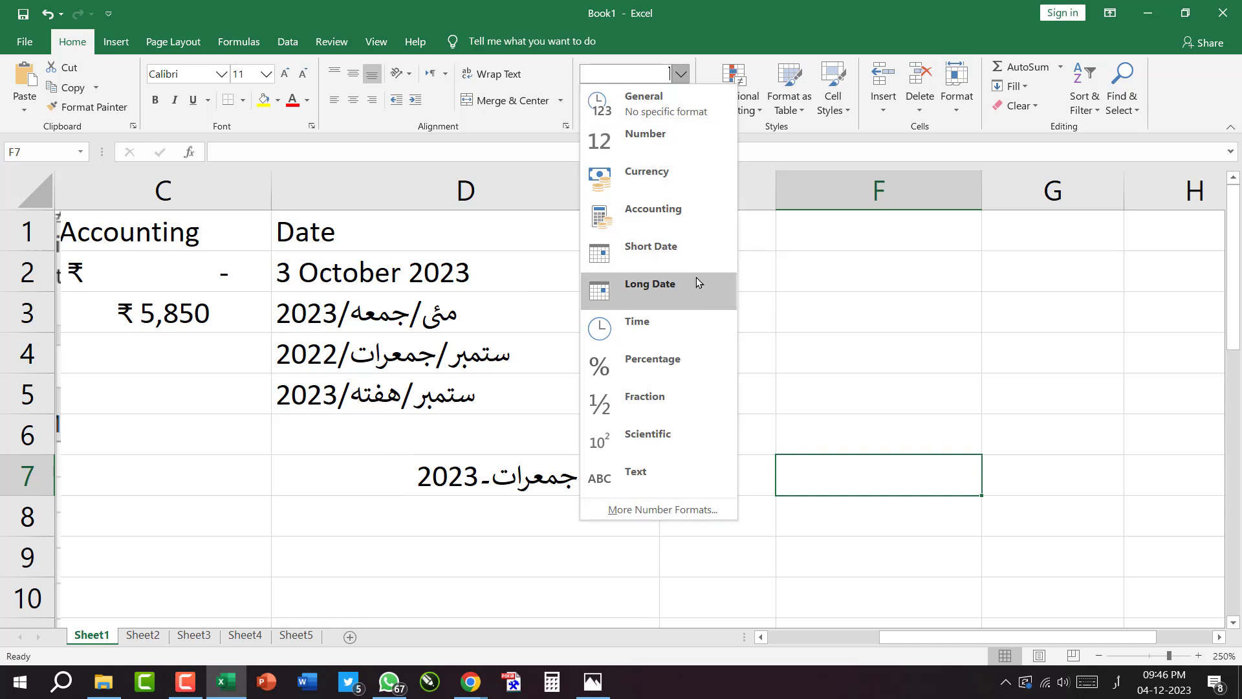
click(920, 379)
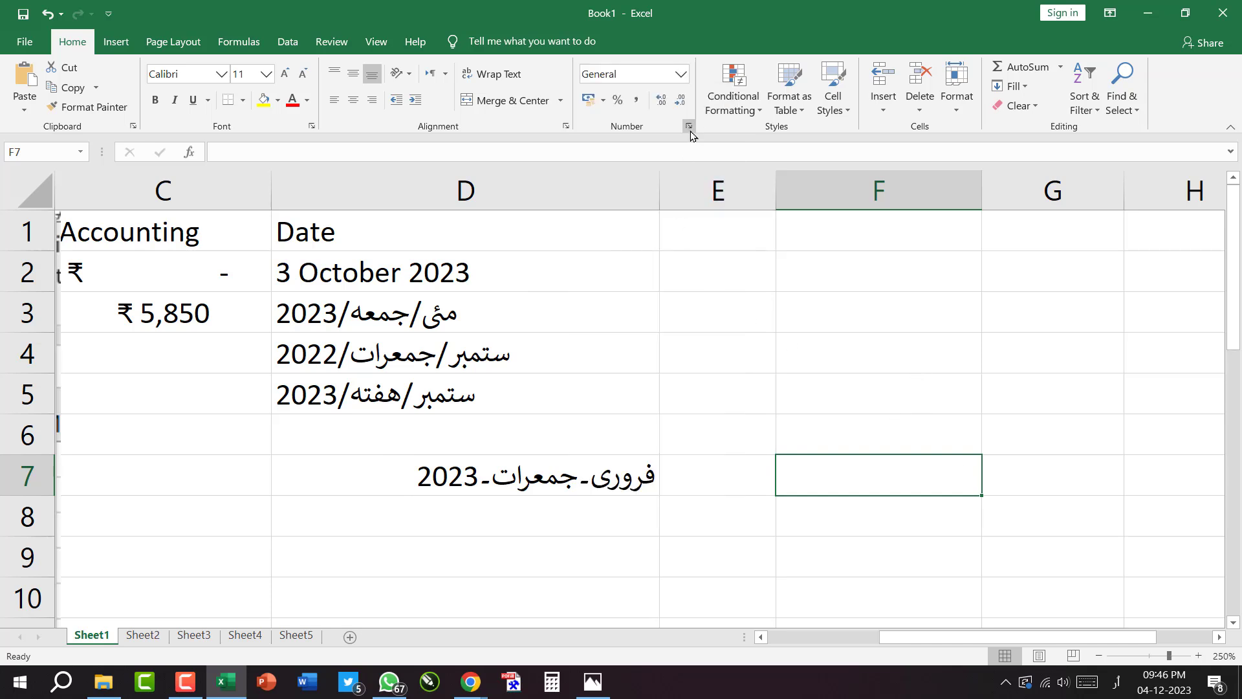
click(688, 126)
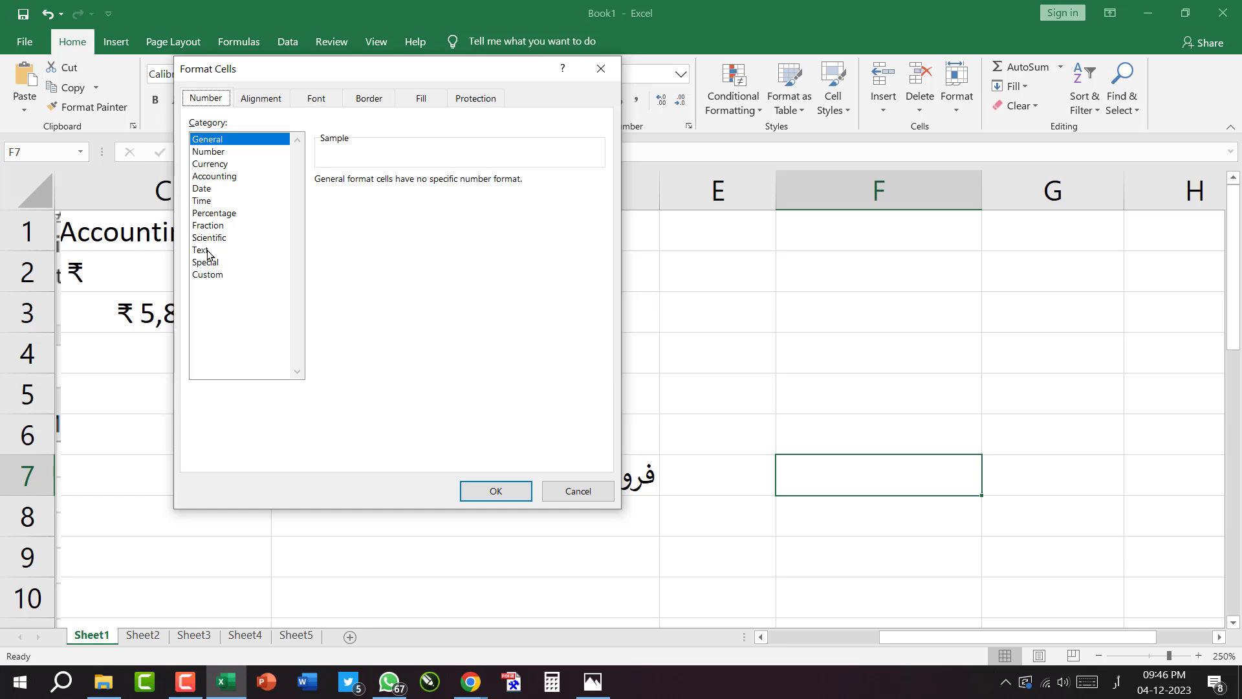
click(601, 69)
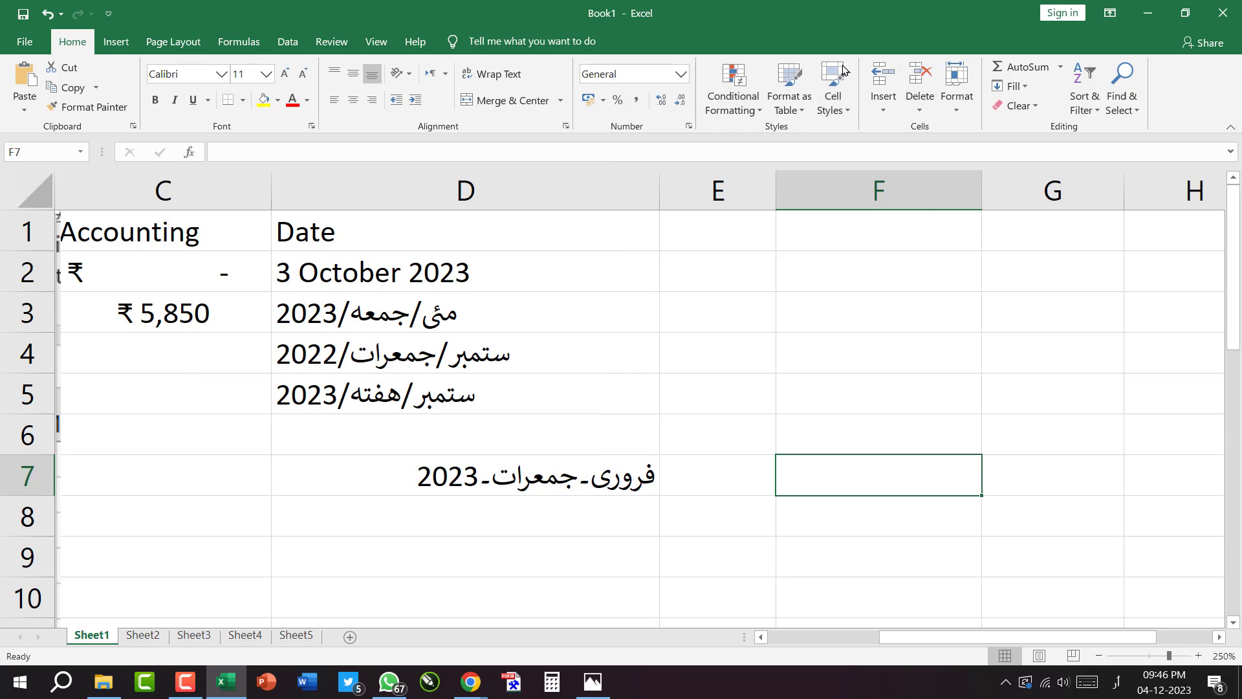
click(761, 114)
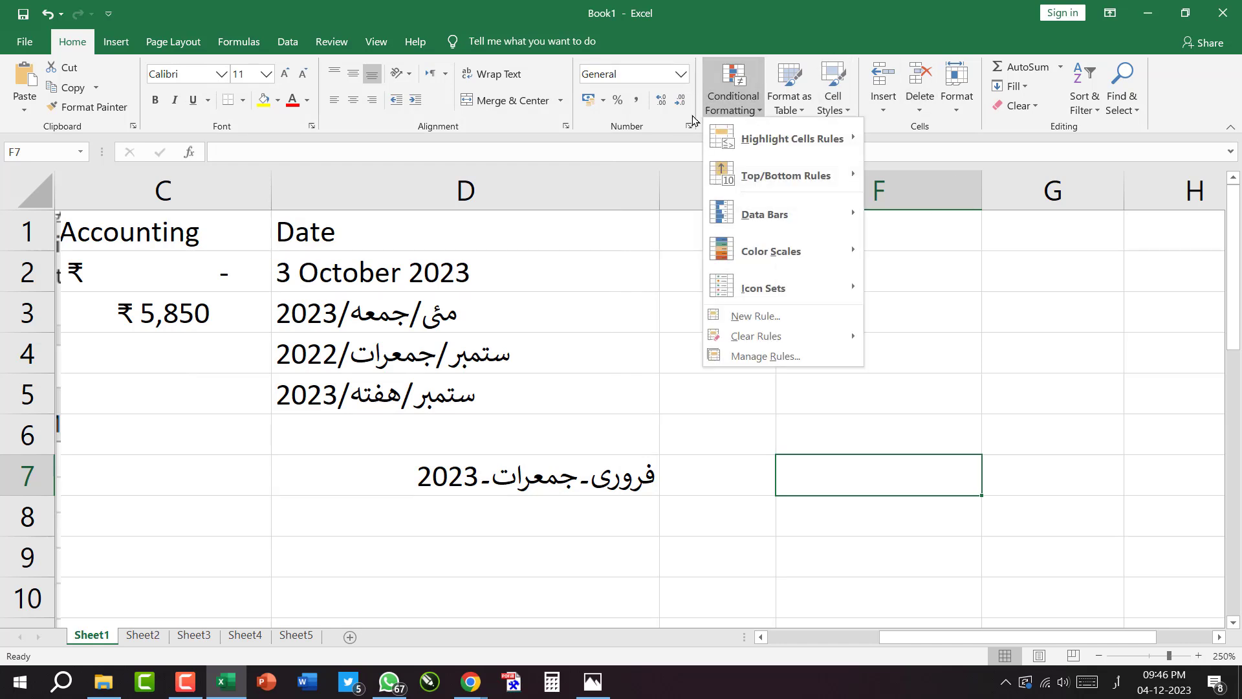
click(697, 167)
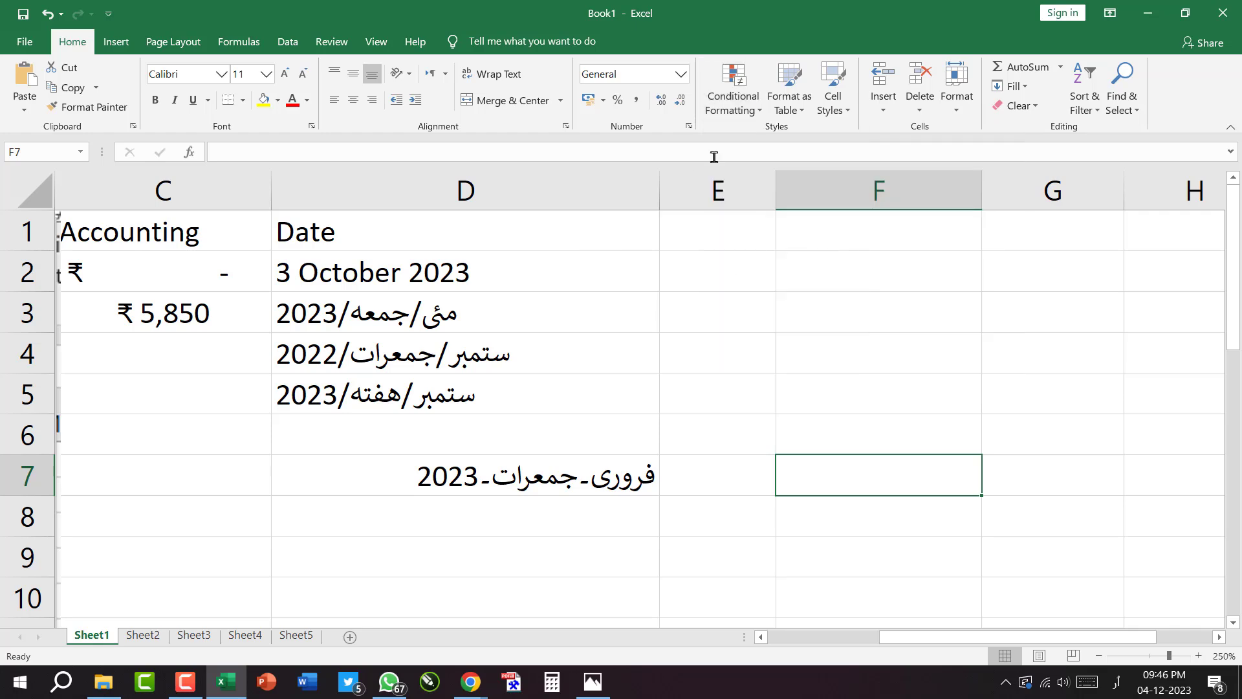
click(762, 115)
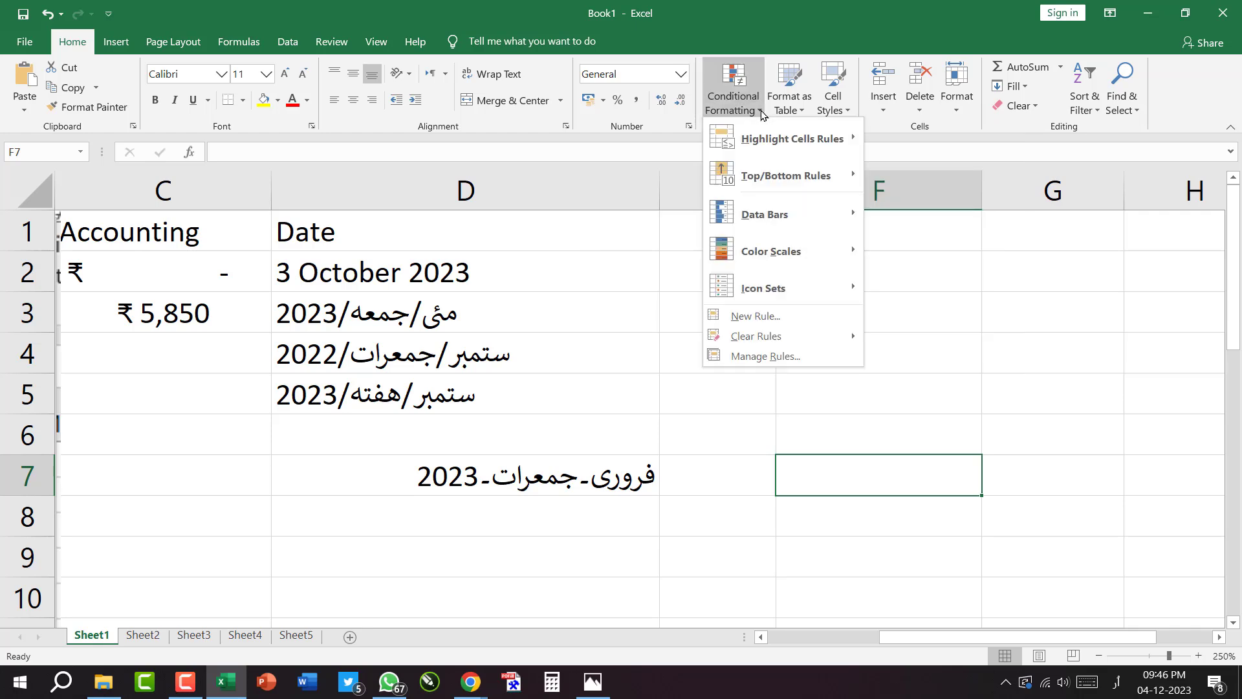
click(637, 299)
click(802, 110)
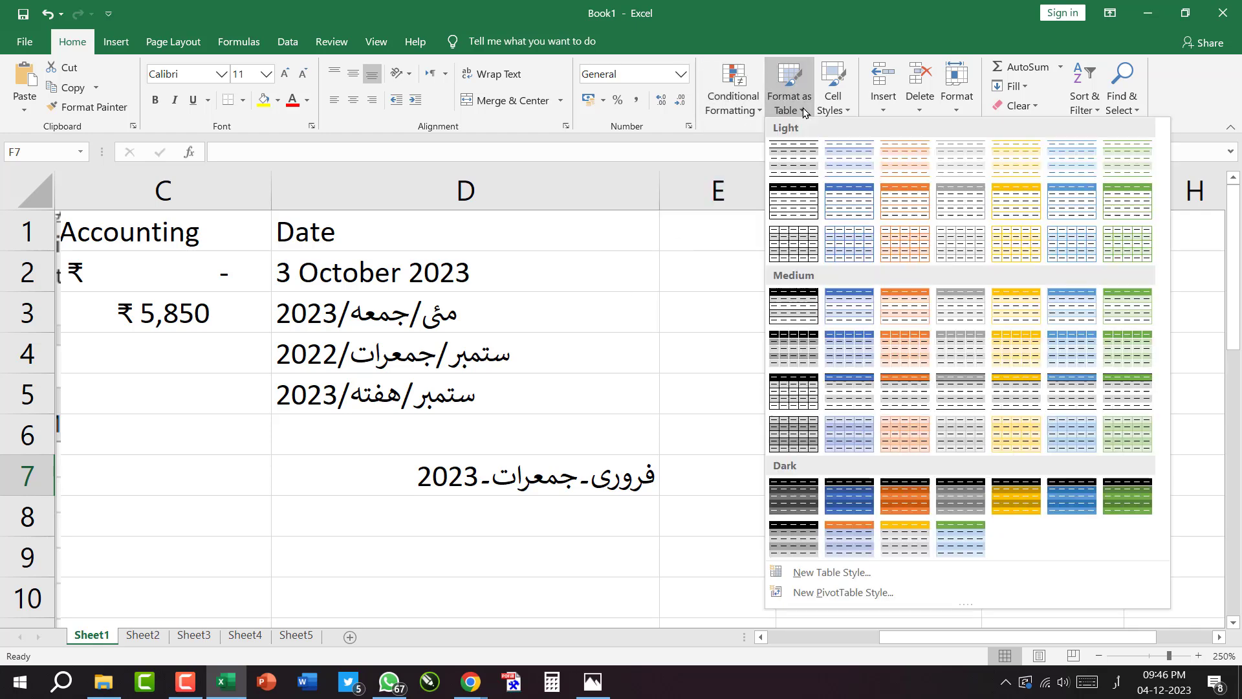
click(852, 114)
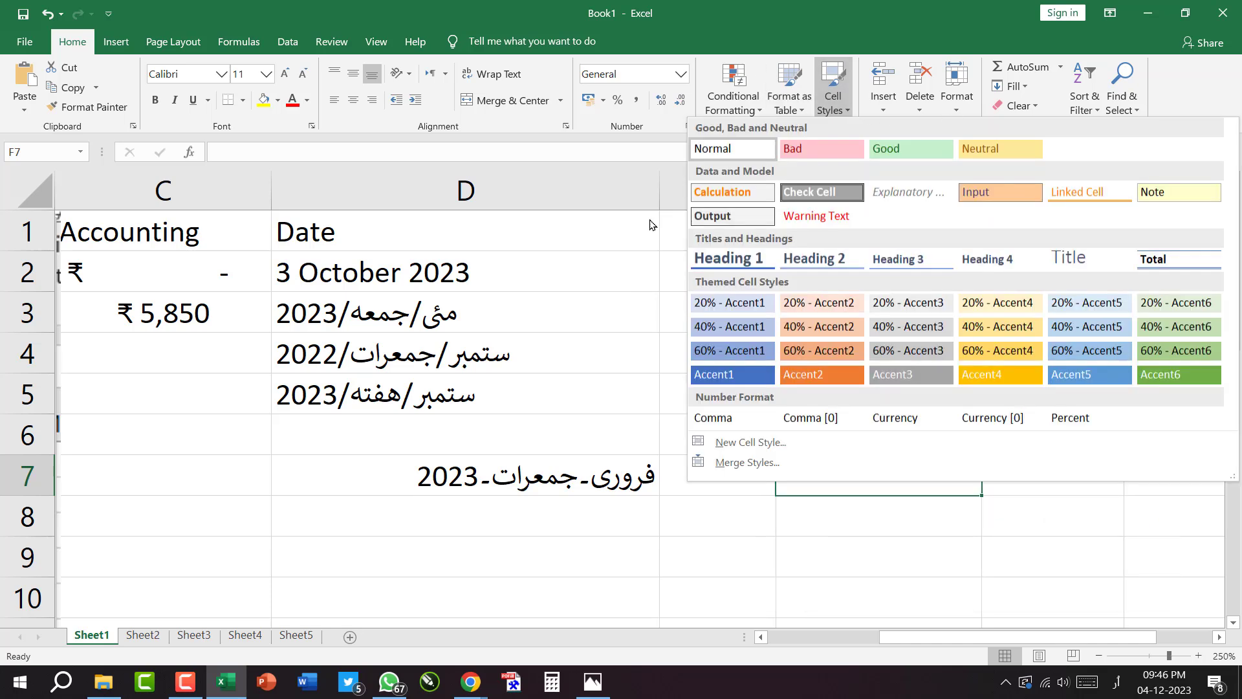
click(579, 286)
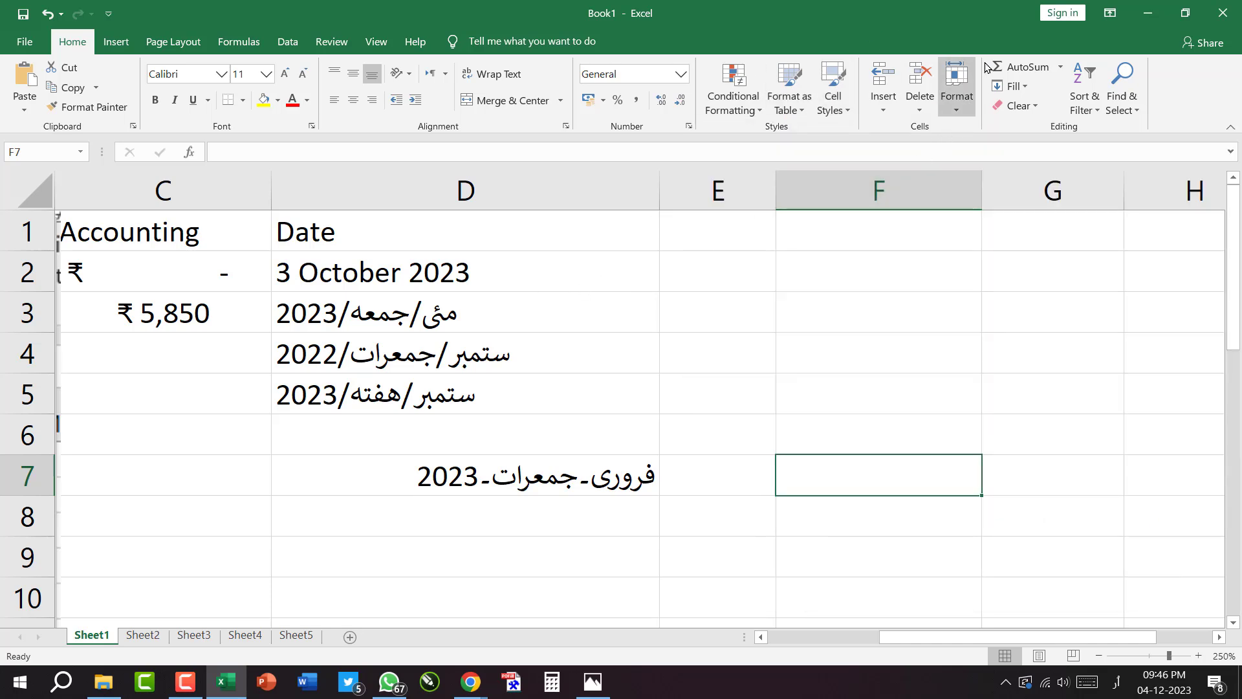
click(832, 368)
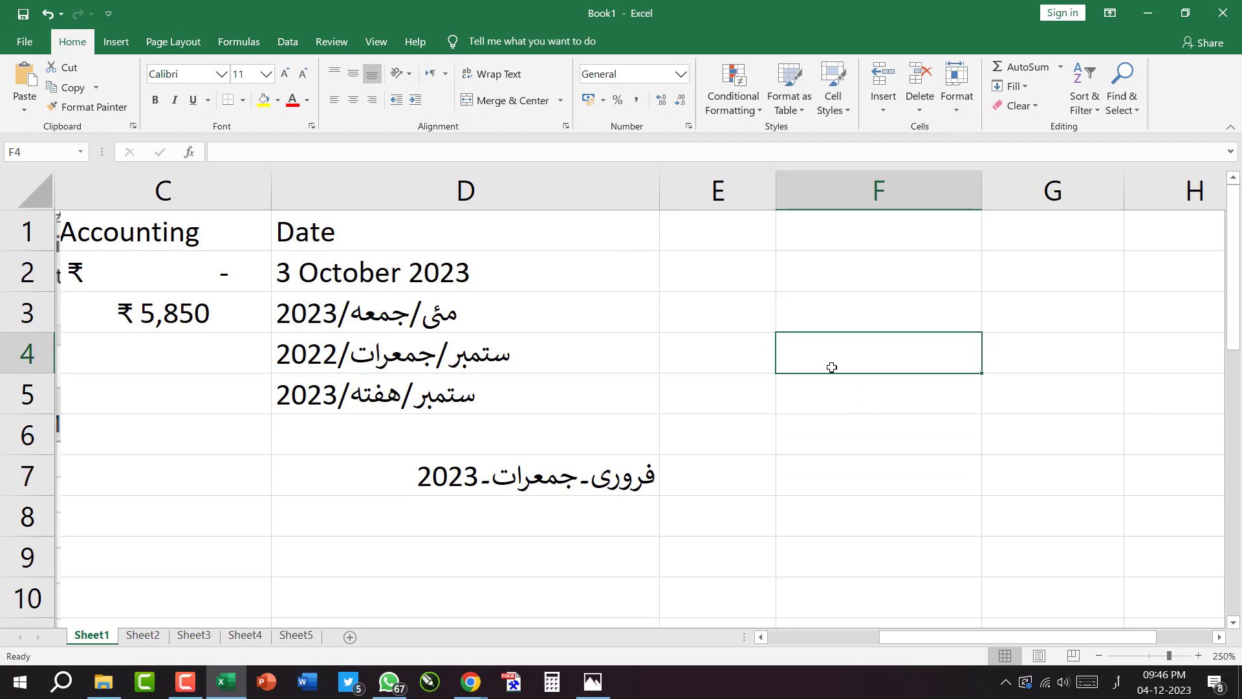
key(ctrl+s)
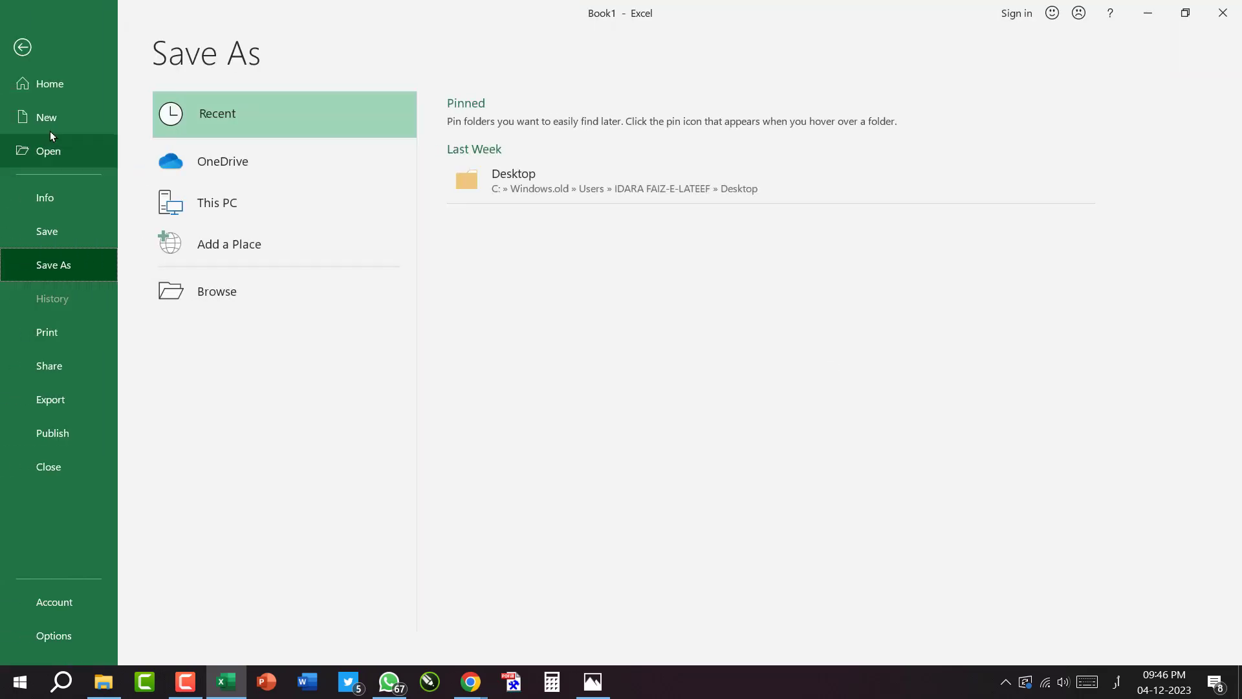
click(18, 46)
click(185, 681)
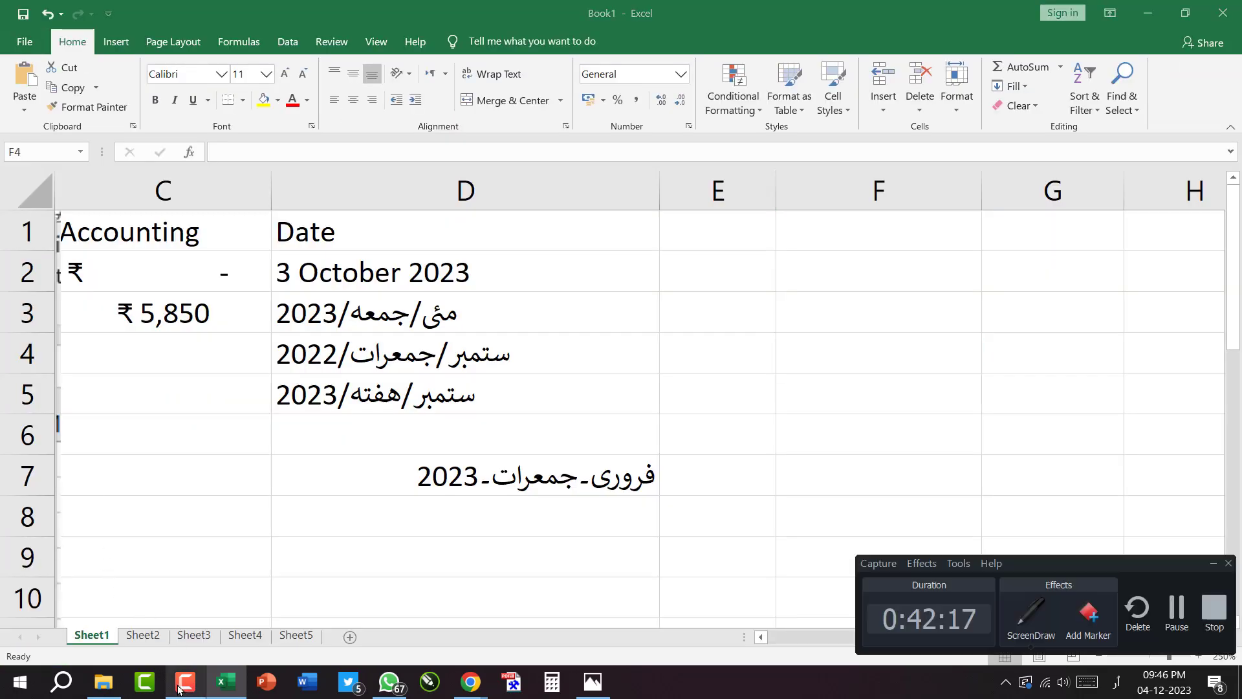
drag(1081, 552, 1031, 477)
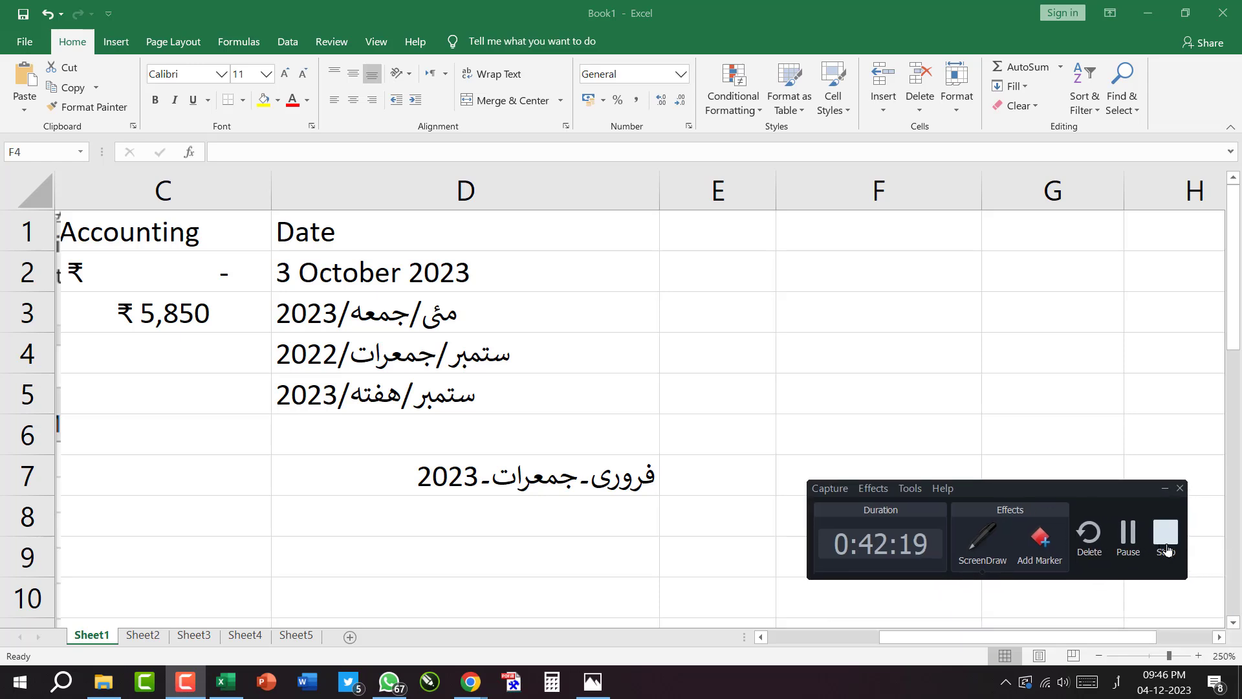
drag(1100, 486, 1078, 530)
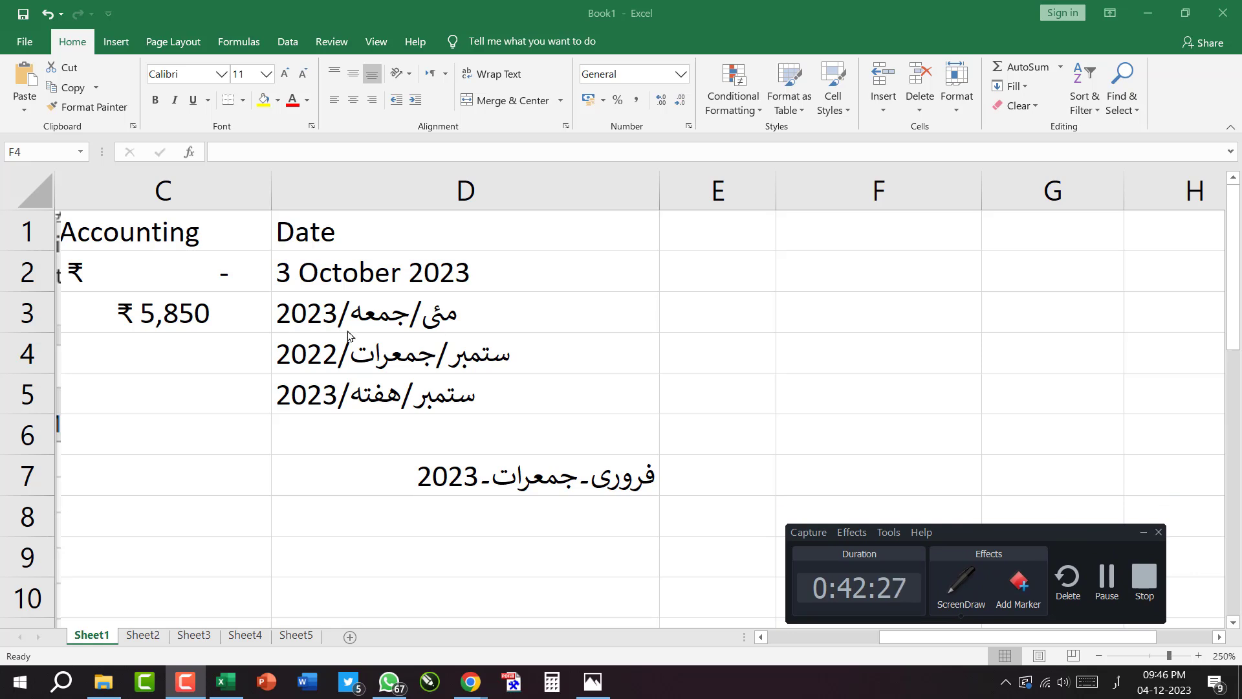
drag(936, 532, 764, 300)
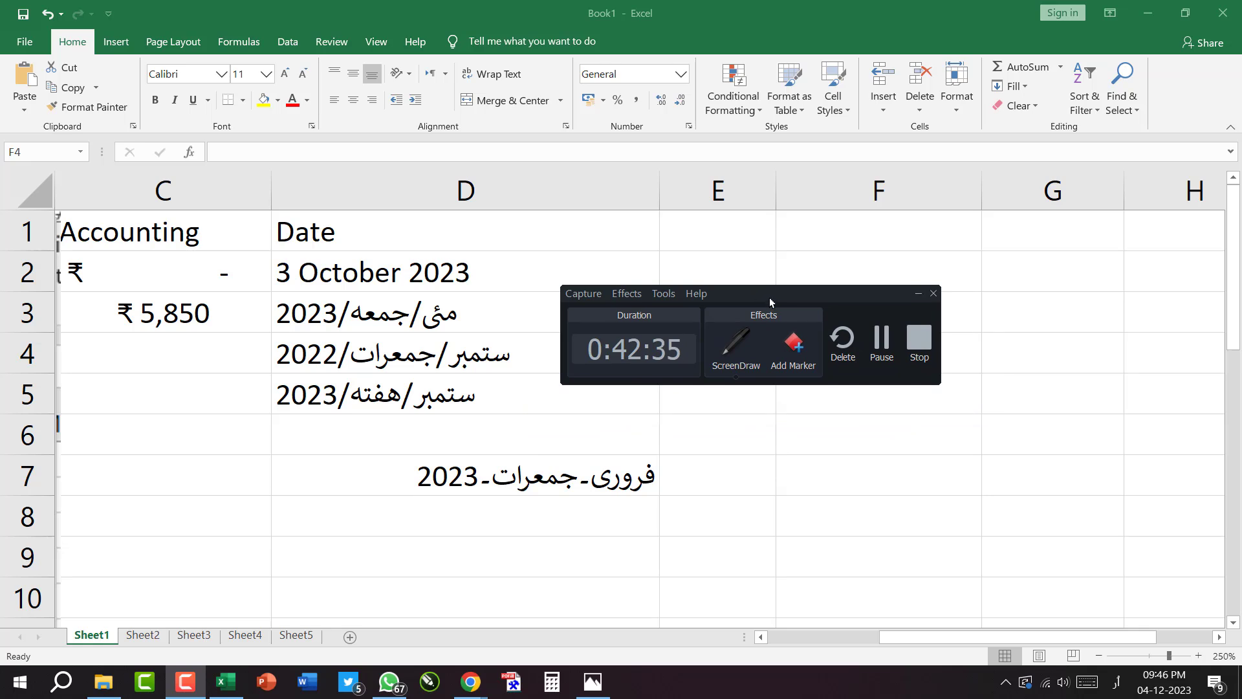
drag(762, 296, 784, 378)
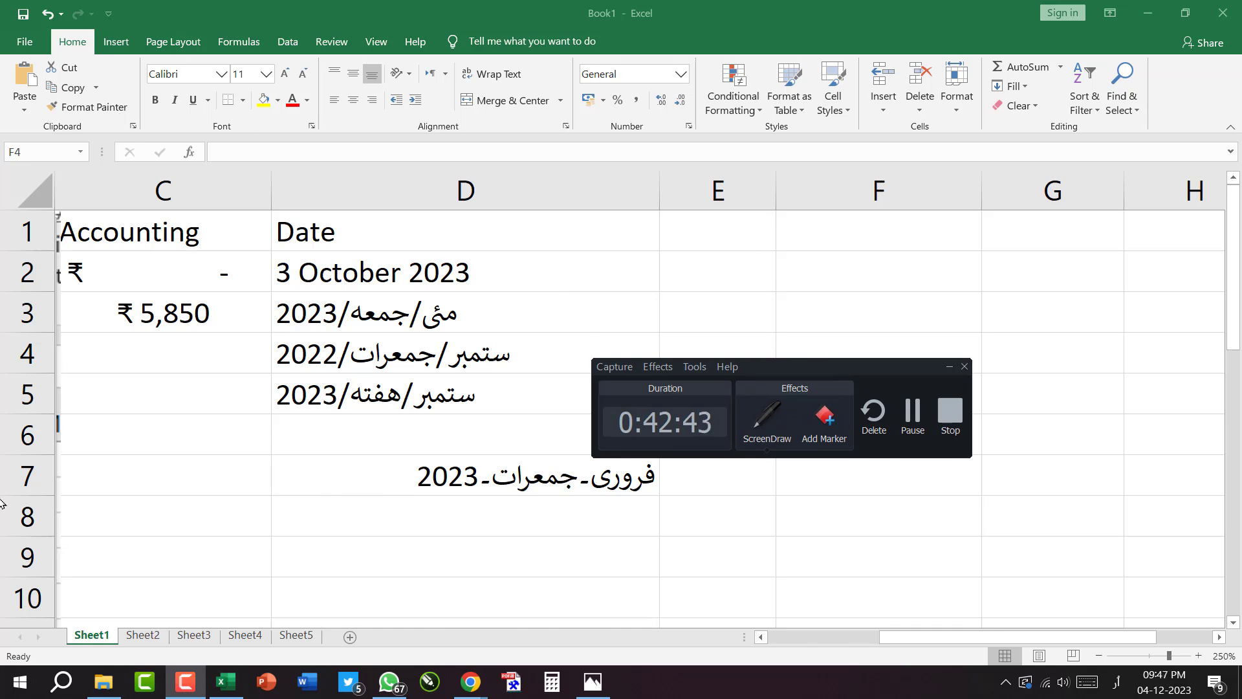
Switch to File Explorer, open the win 10.2 folder on the Software (H:) drive, and widen its Name column.
click(91, 686)
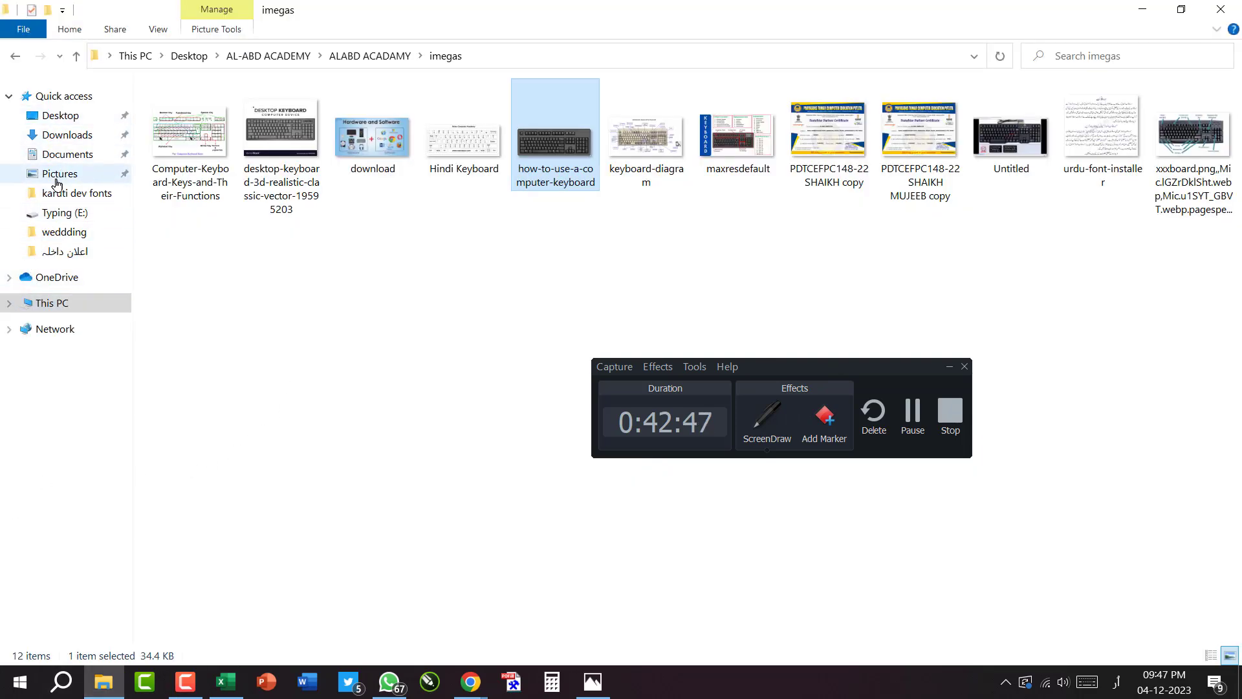
click(58, 303)
drag(807, 393, 890, 555)
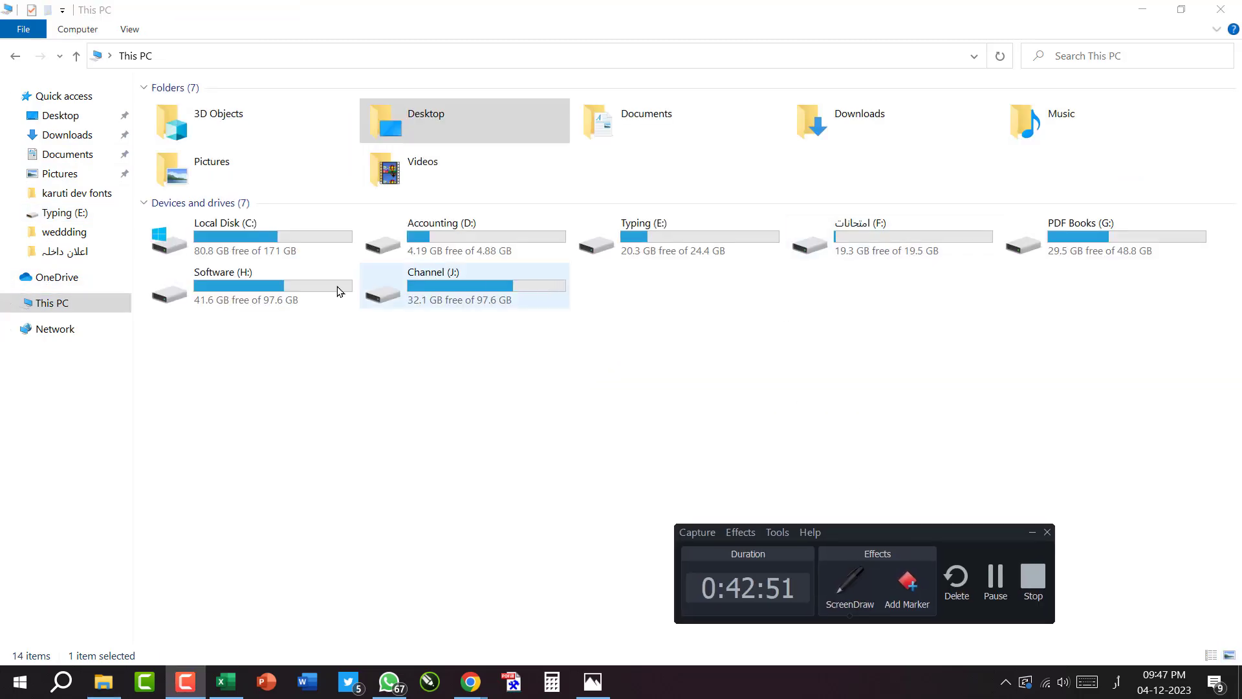
double_click(219, 277)
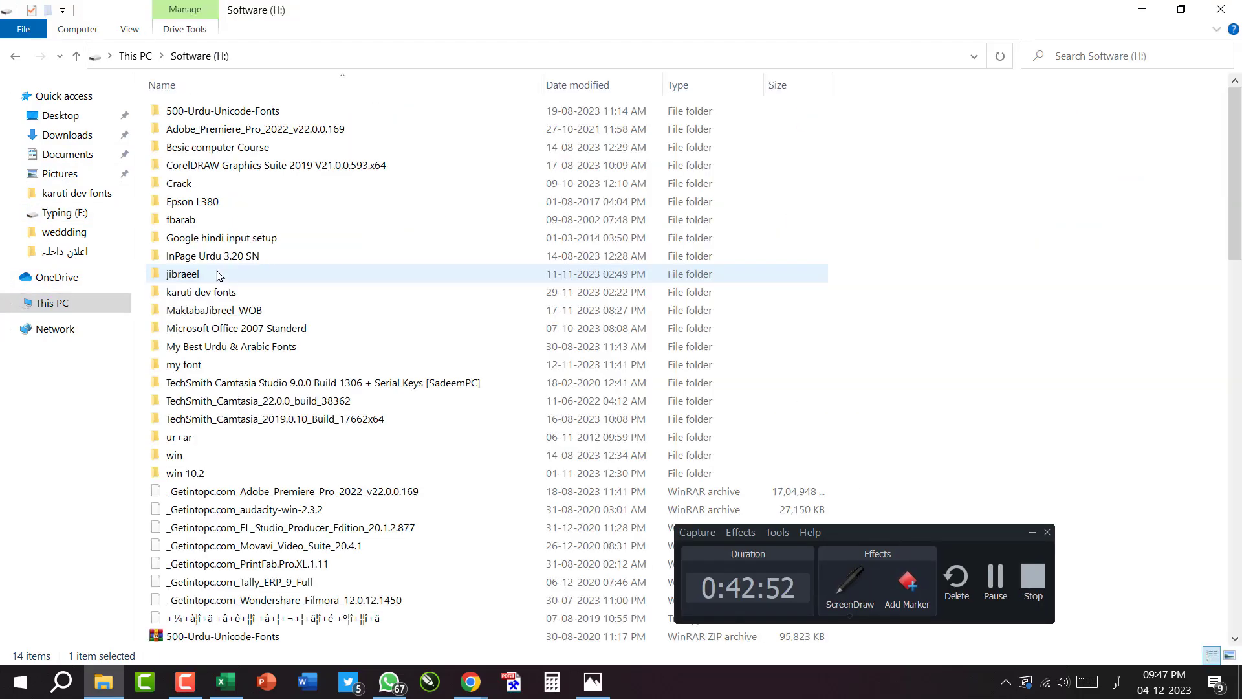
double_click(185, 456)
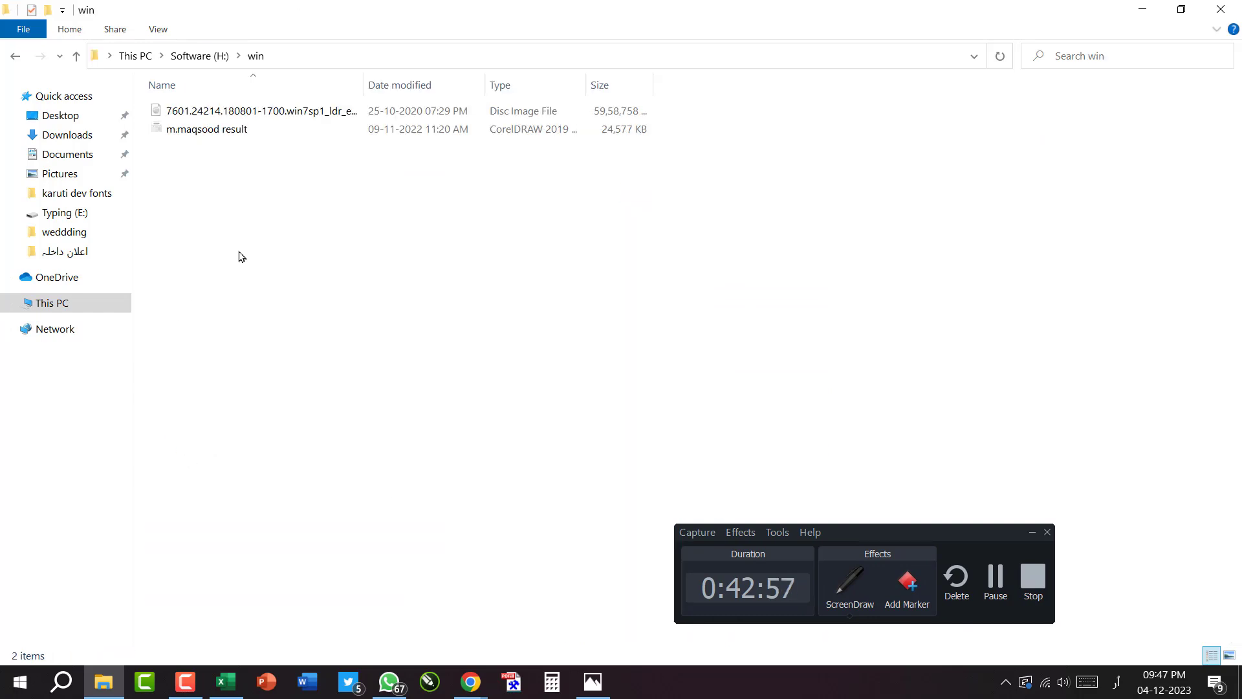
click(15, 55)
double_click(194, 477)
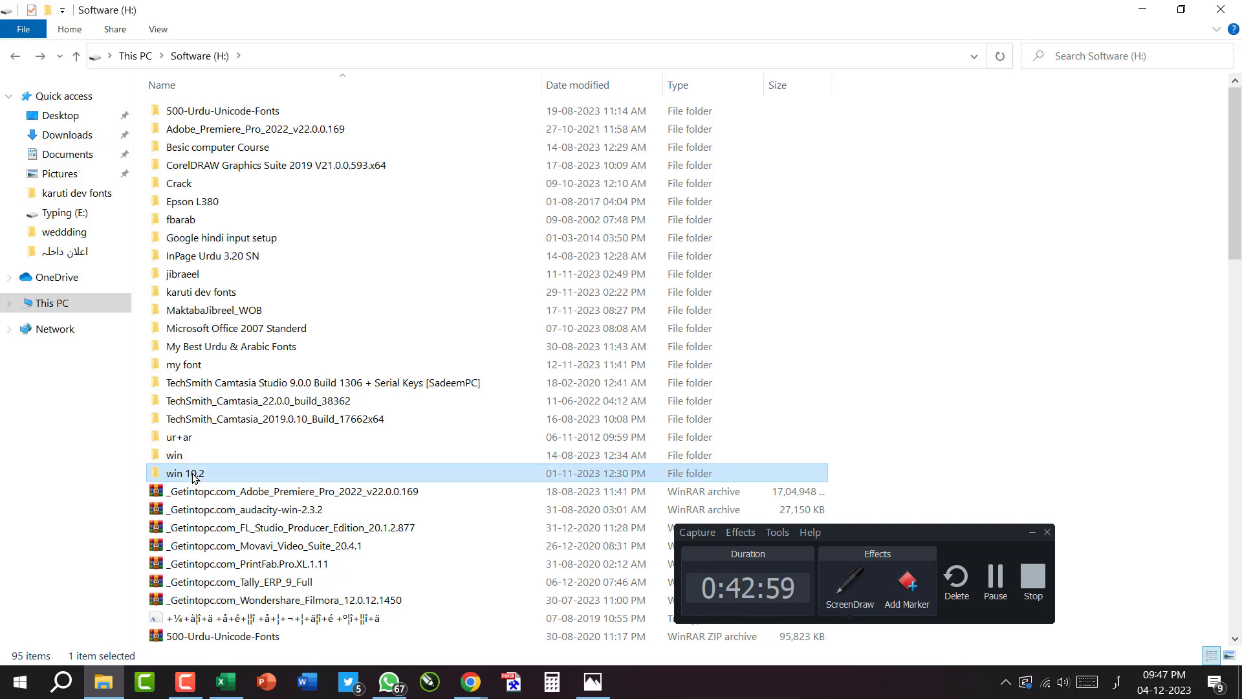
drag(363, 80, 500, 94)
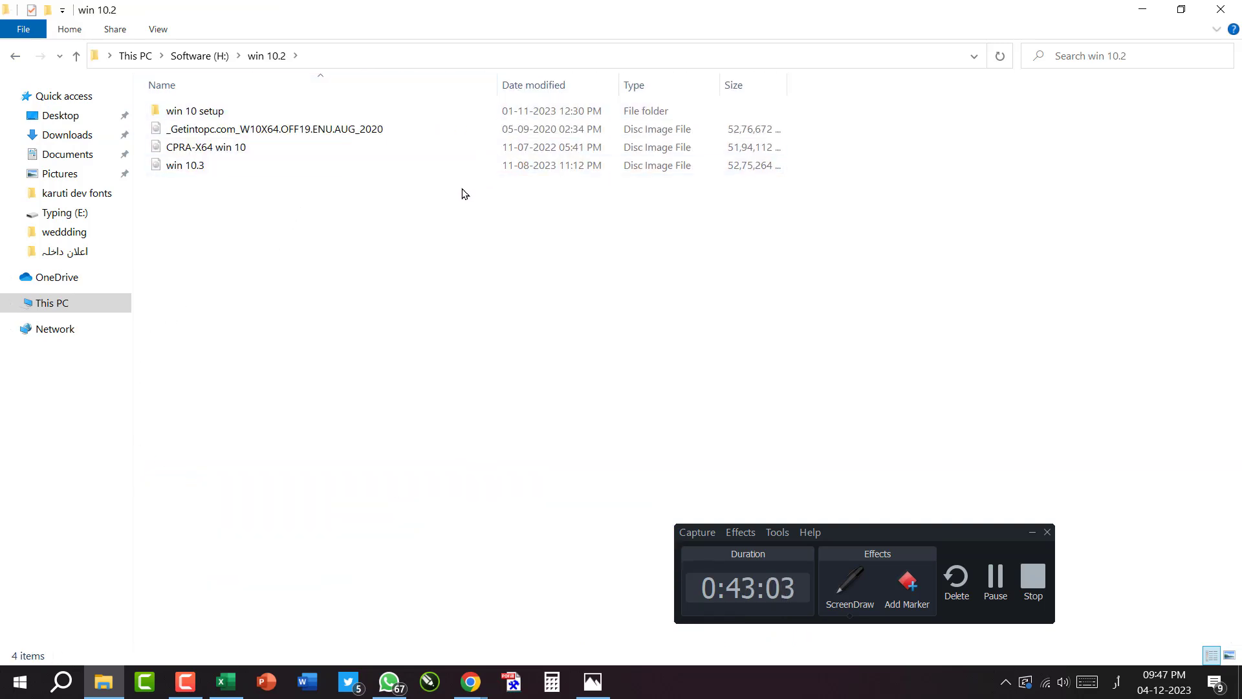
mouse_move(145, 116)
mouse_down()
mouse_move(262, 146)
mouse_move(399, 142)
mouse_up()
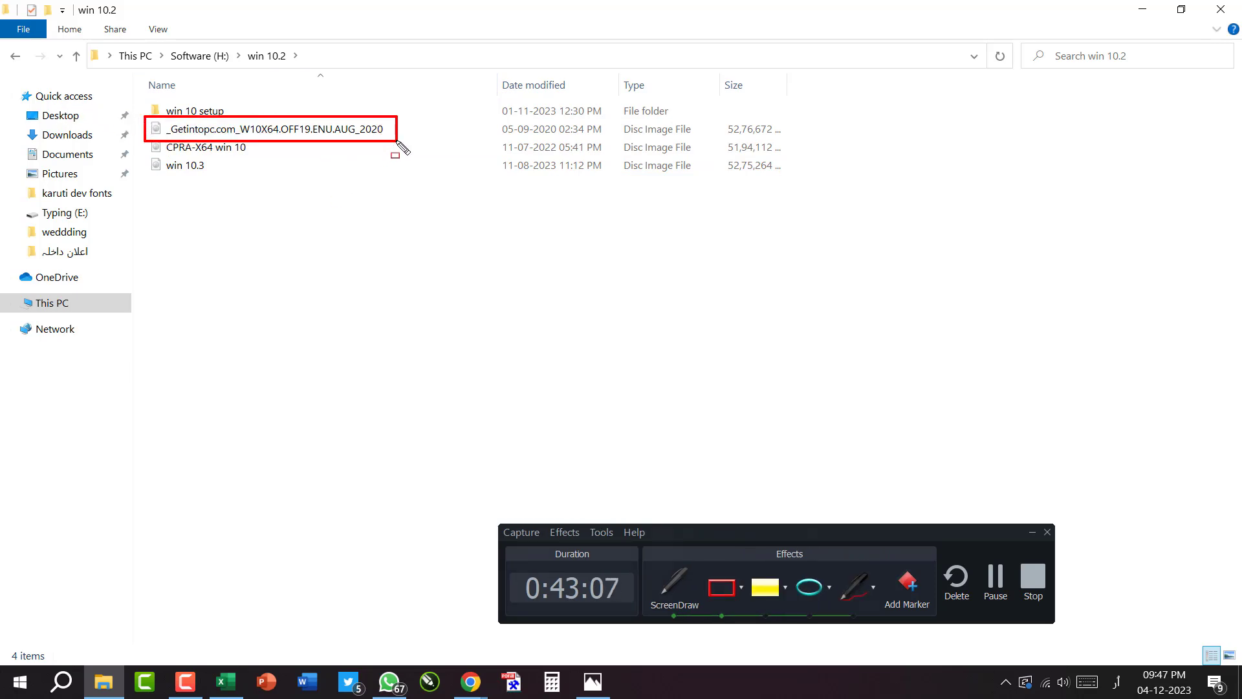
key(a)
drag(278, 215, 294, 136)
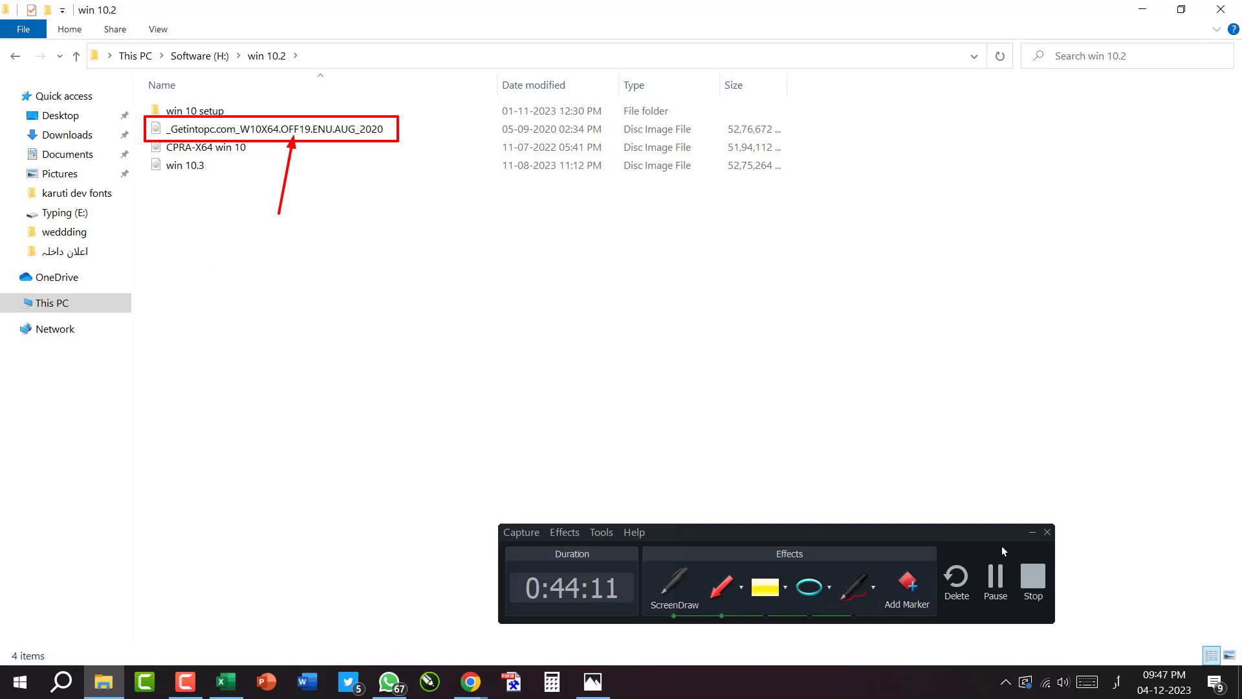
key(Escape)
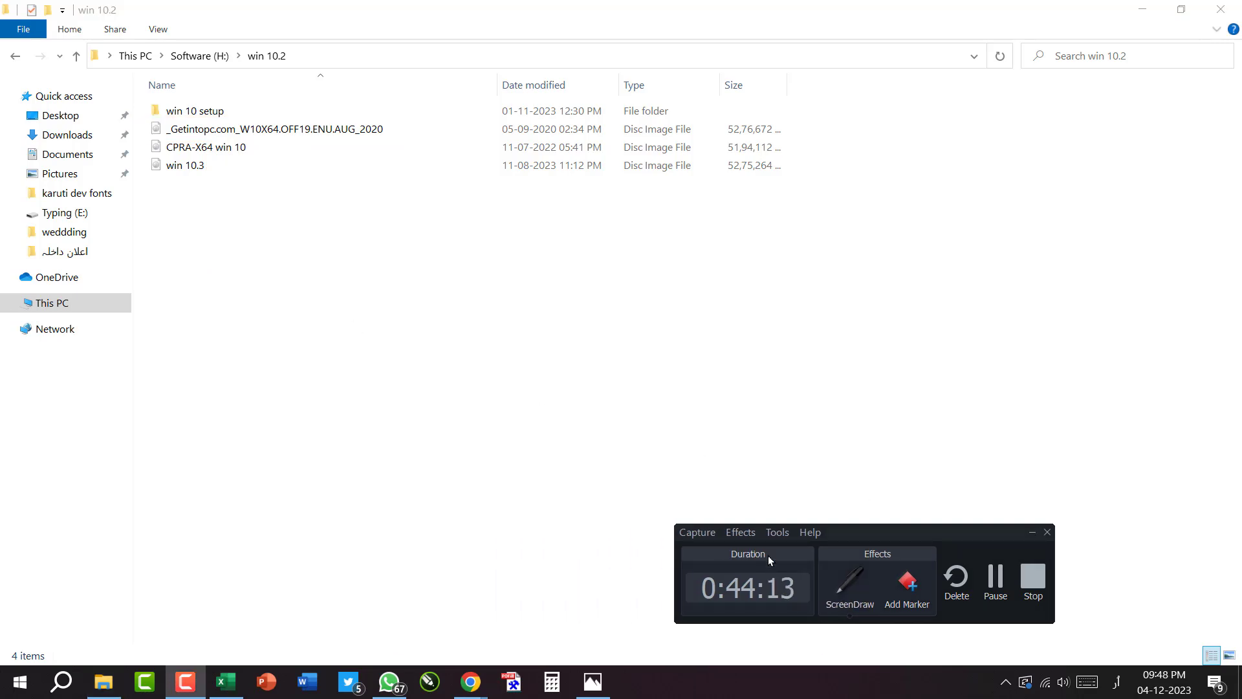